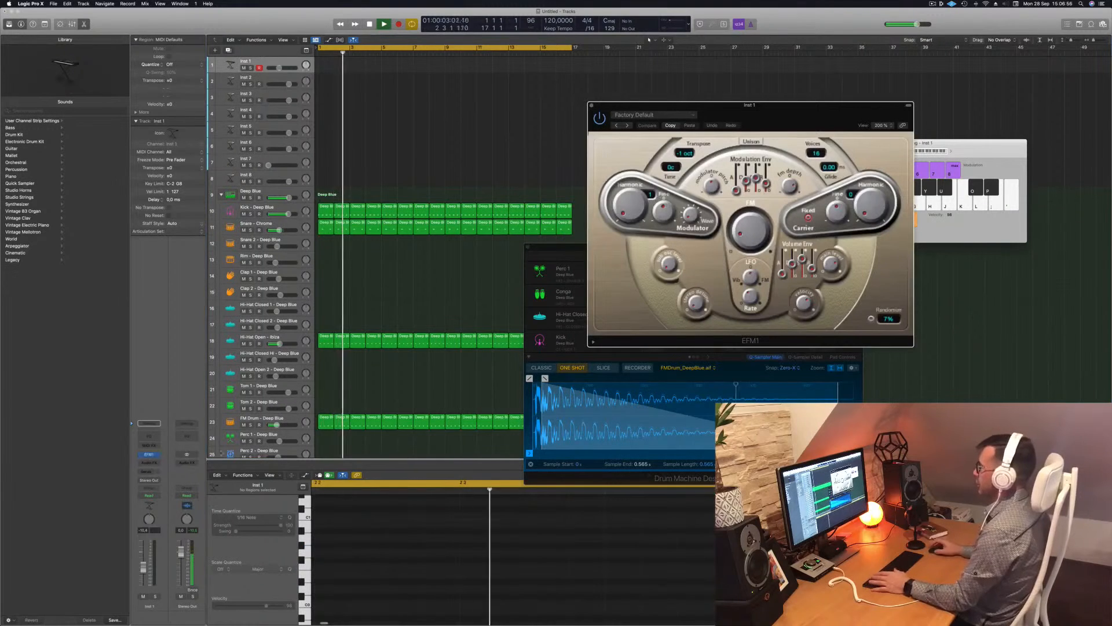
# Play test notes on Inst 1 over the looping drums and raise the Inst 1 channel volume slightly
pyautogui.moveTo(795, 107); pyautogui.dragTo(778, 103)
pyautogui.press('space')
pyautogui.press('space')
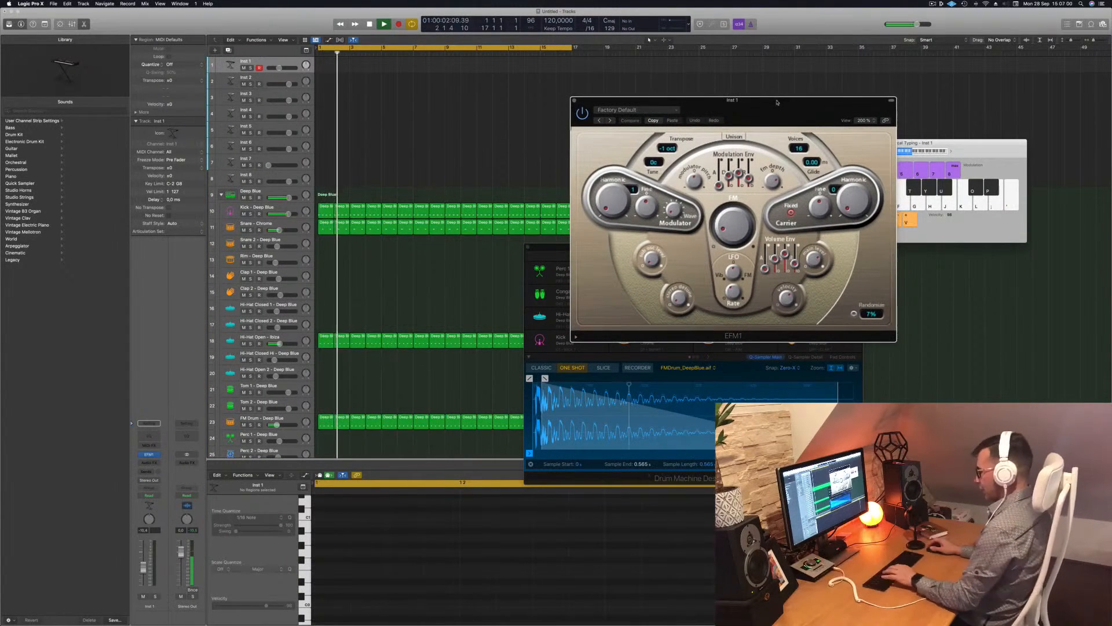
pyautogui.press('j')
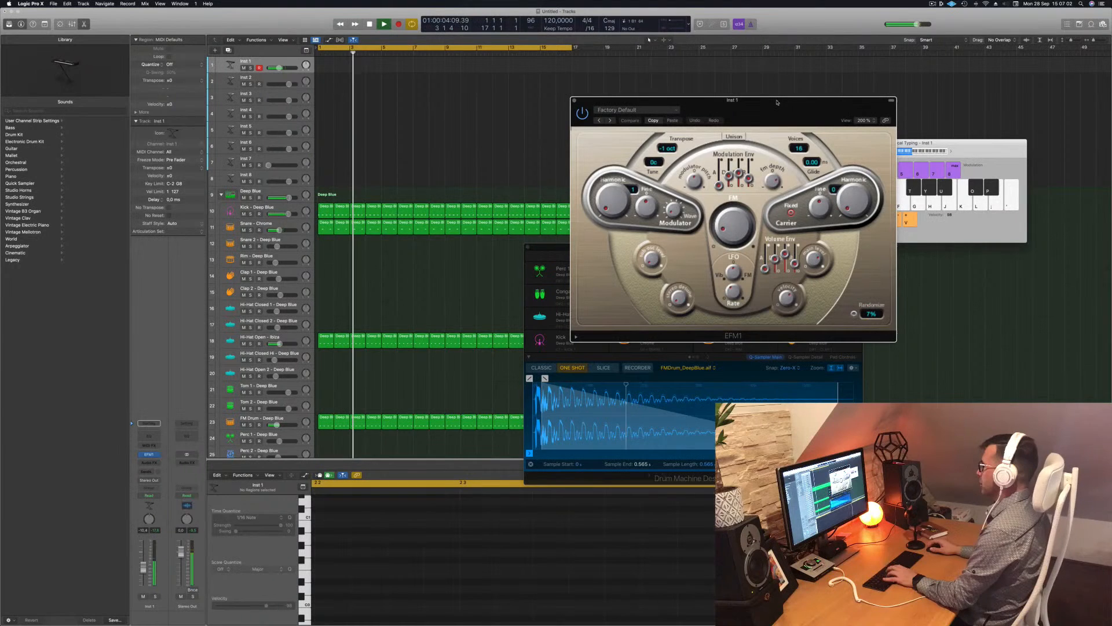
pyautogui.press('h')
pyautogui.press('j')
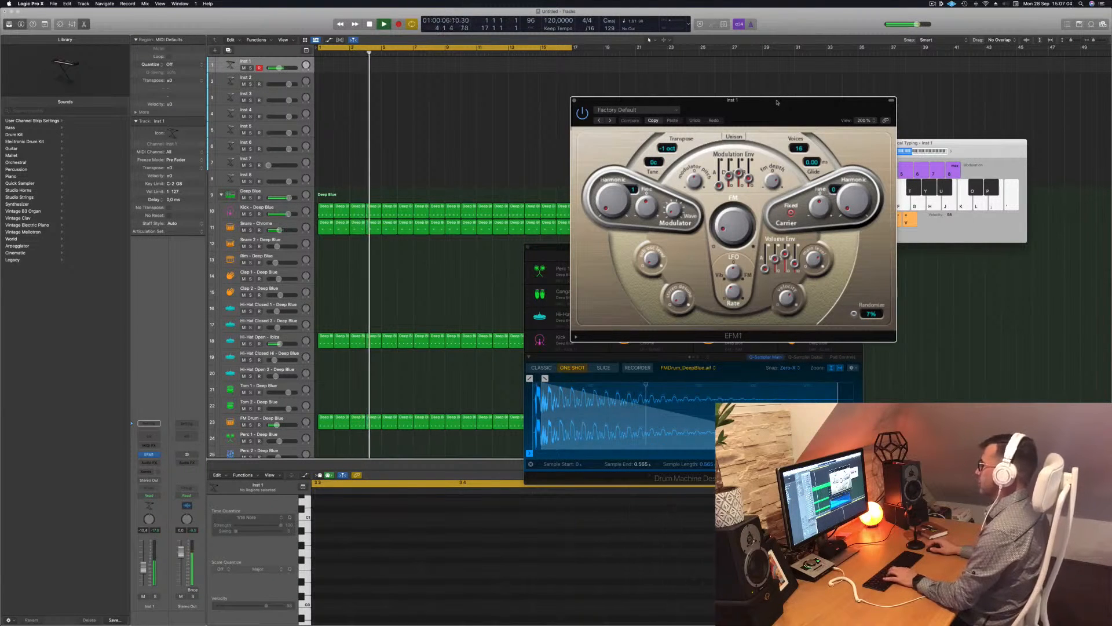
pyautogui.press('g')
pyautogui.moveTo(145, 566); pyautogui.dragTo(146, 560)
# Improvise melody ideas with the EFM1 synth on Inst 1 while the Deep Blue drum loop plays
pyautogui.press('g')
pyautogui.press("'")
pyautogui.press(';')
pyautogui.press('l')
pyautogui.press('j')
pyautogui.press('j')
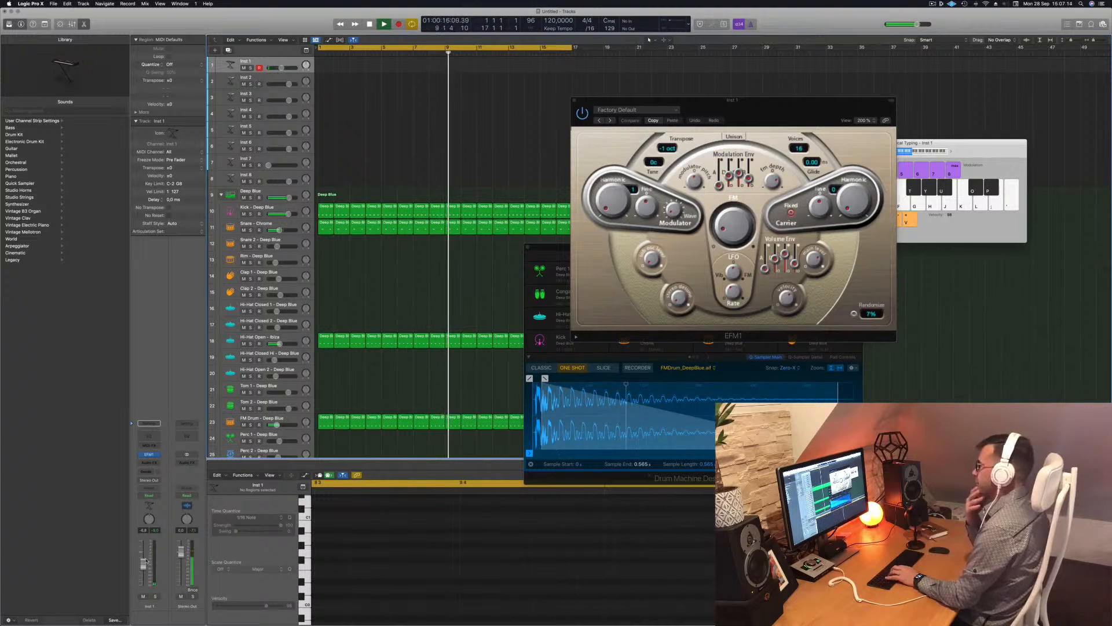
pyautogui.press('g')
pyautogui.press('h')
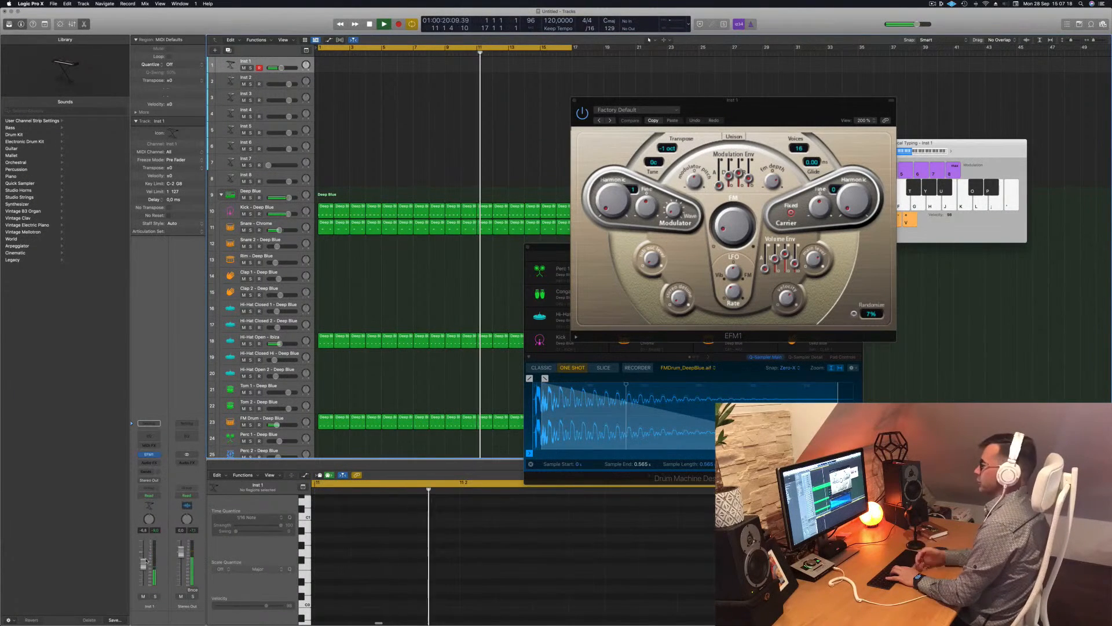
pyautogui.press('g')
pyautogui.press('h')
pyautogui.press('j')
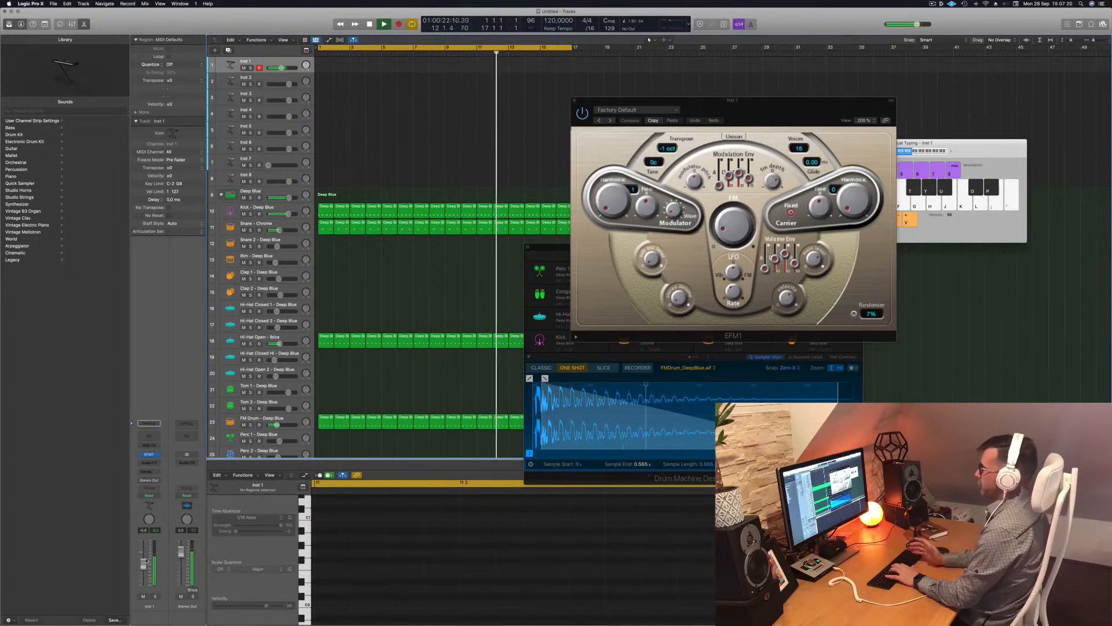
pyautogui.press('l')
pyautogui.press('j')
pyautogui.press(';')
pyautogui.press('h')
pyautogui.press('g')
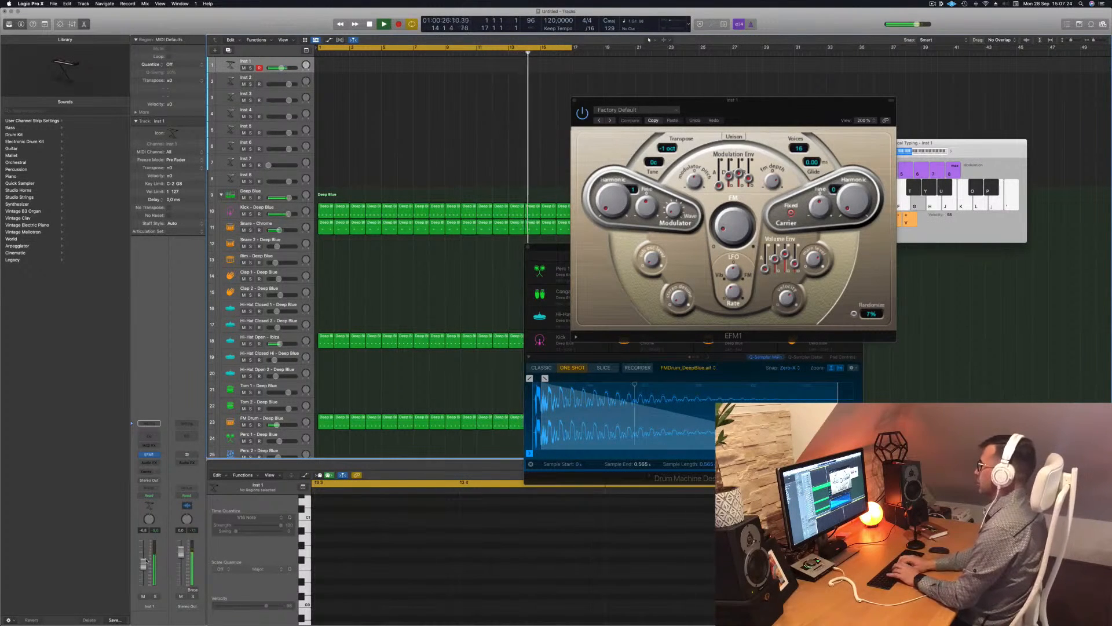
pyautogui.press('j')
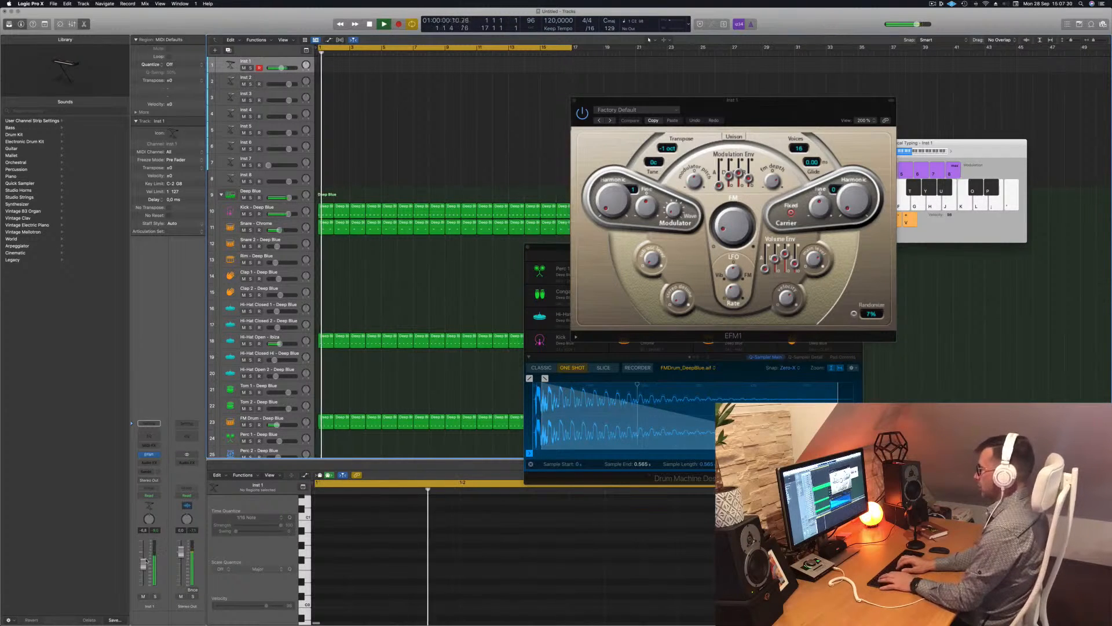
pyautogui.press('k')
pyautogui.press('k')
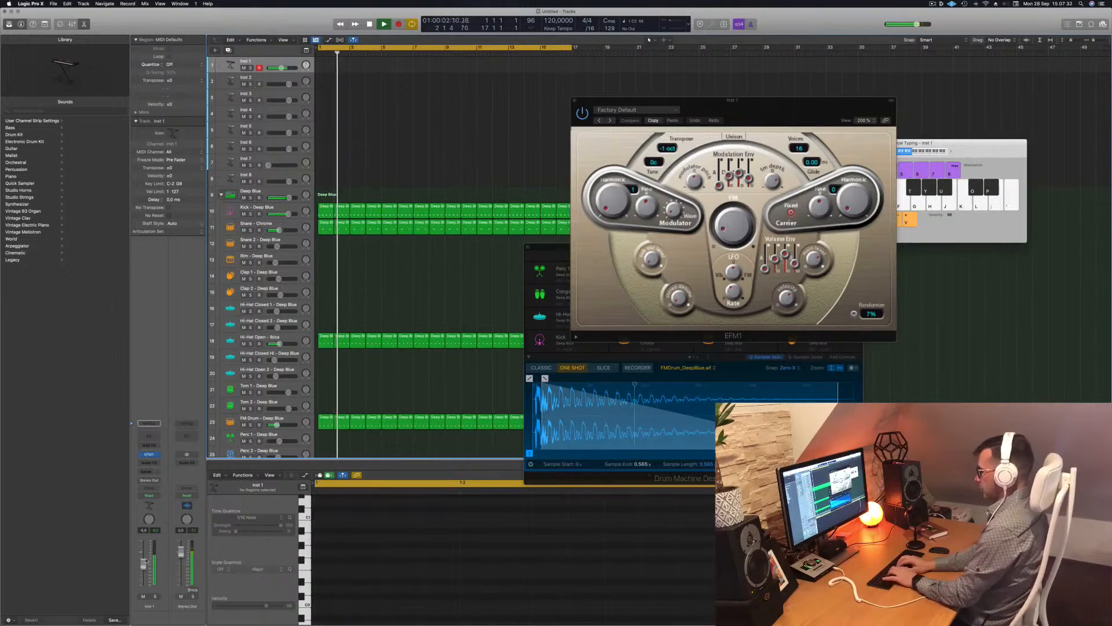
pyautogui.press('h')
pyautogui.press('y')
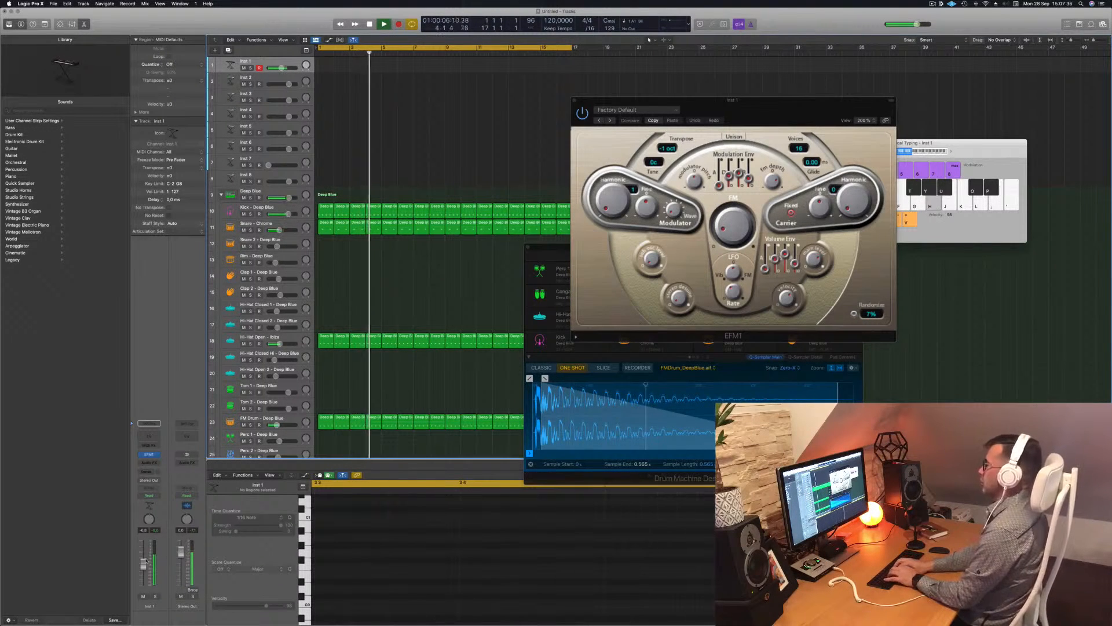
pyautogui.press('g')
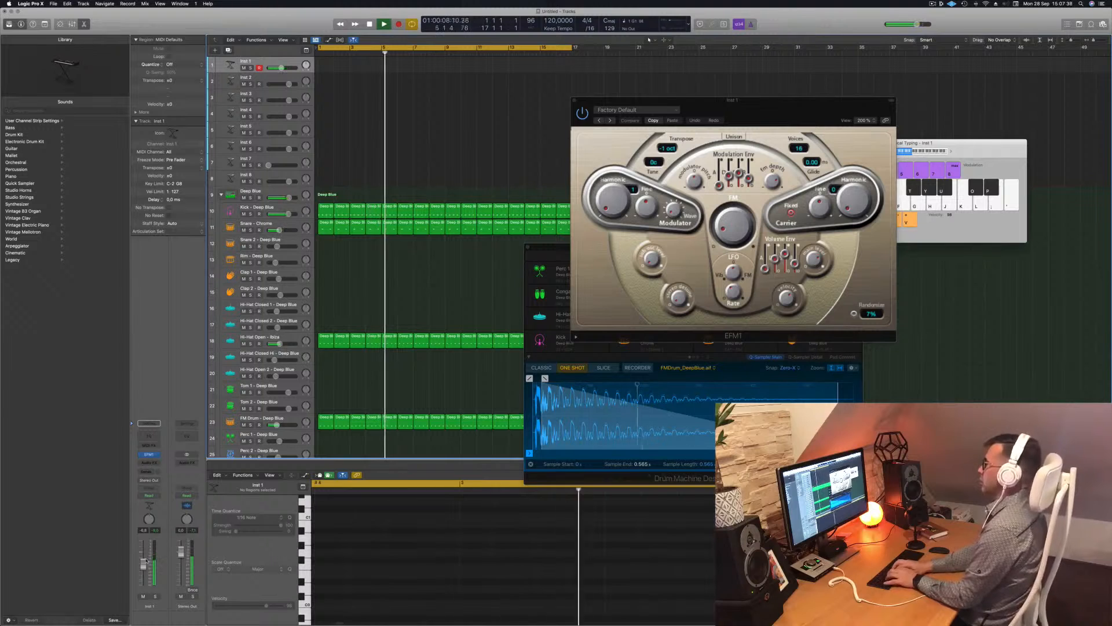
pyautogui.press('g')
pyautogui.press('g')
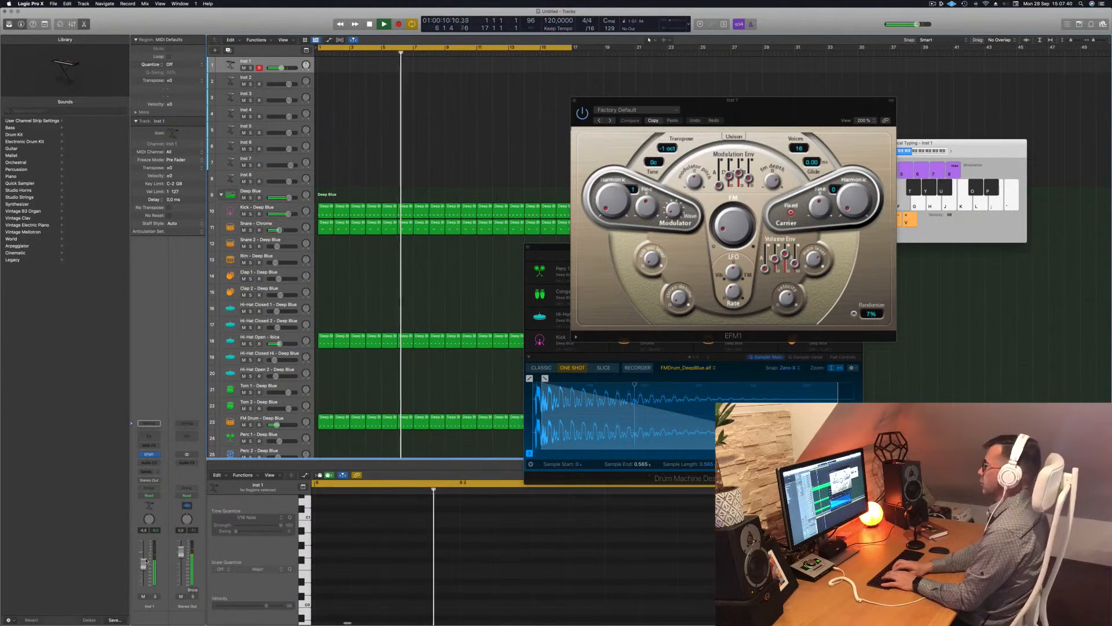
pyautogui.press('g')
pyautogui.press('g')
pyautogui.press('d')
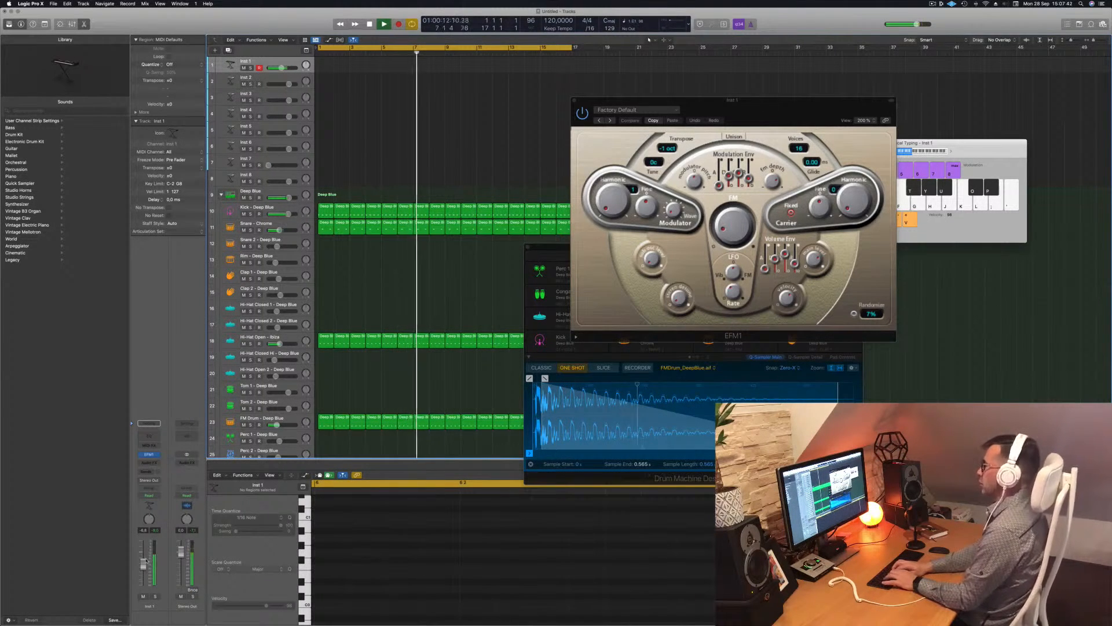
pyautogui.press('h')
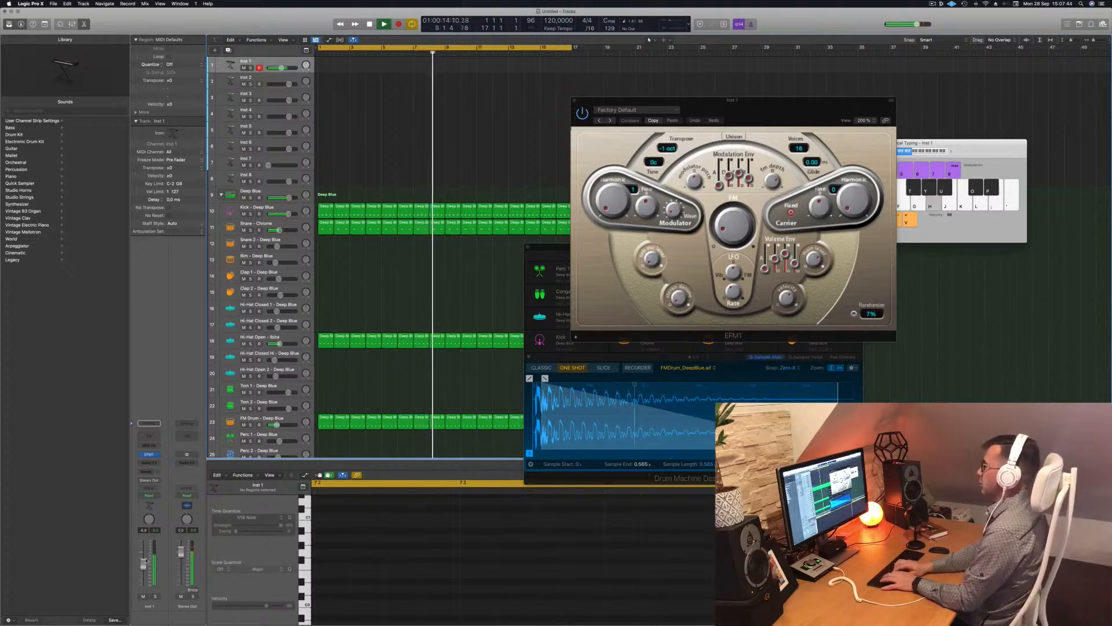
pyautogui.press('g')
# Record a four-bar riff on Inst 1 from bar 13 to bar 17 over the drums and stop the transport
pyautogui.press('r')
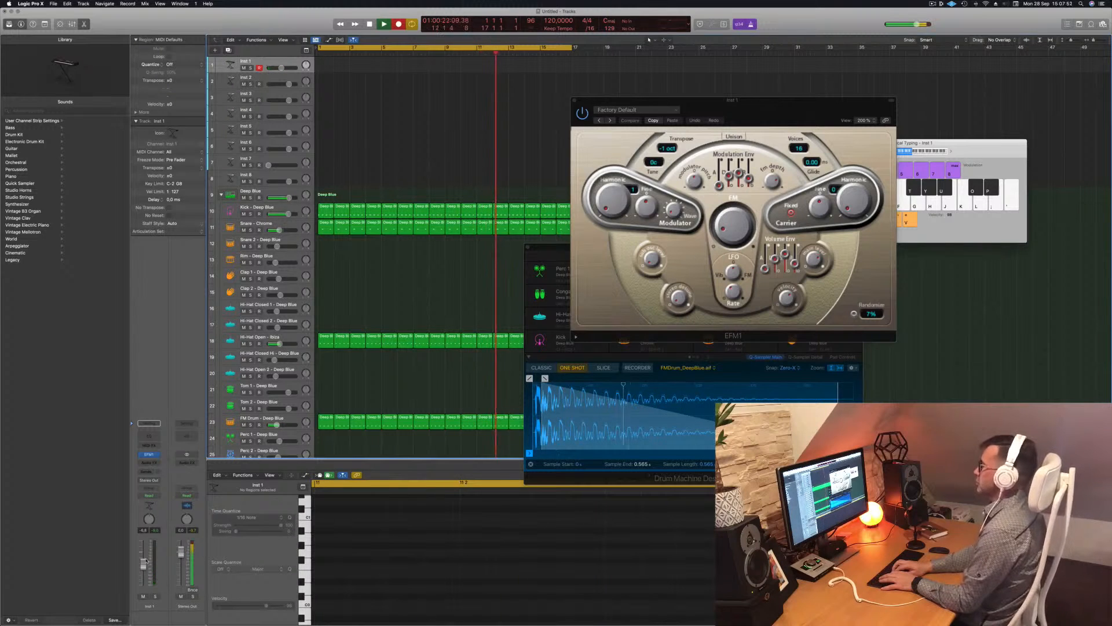
pyautogui.press('g')
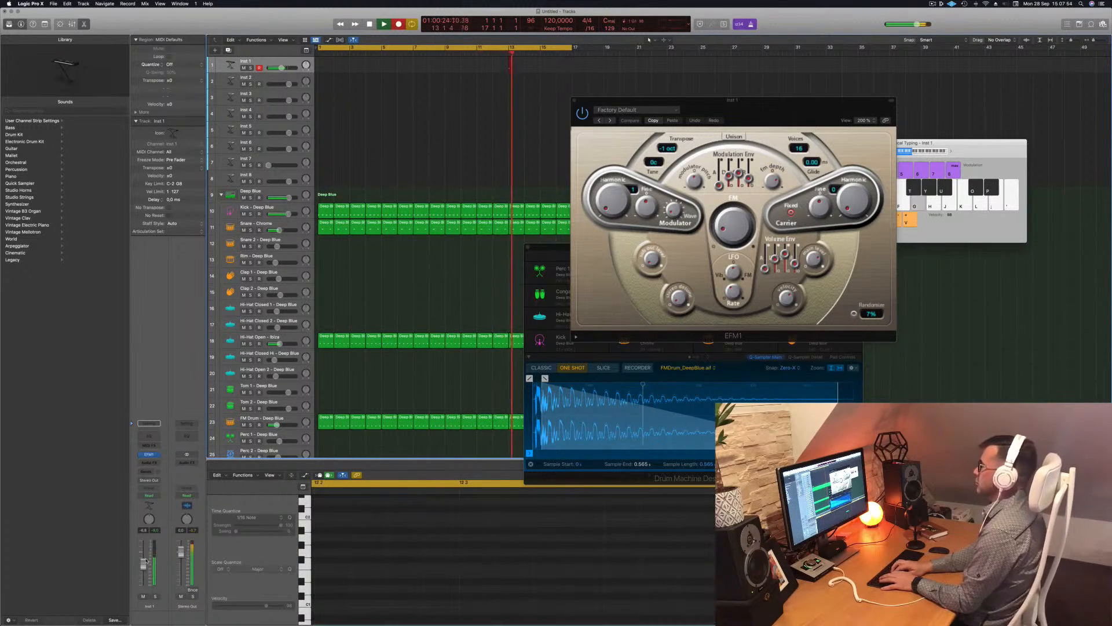
pyautogui.press('h')
pyautogui.press('d')
pyautogui.press('d')
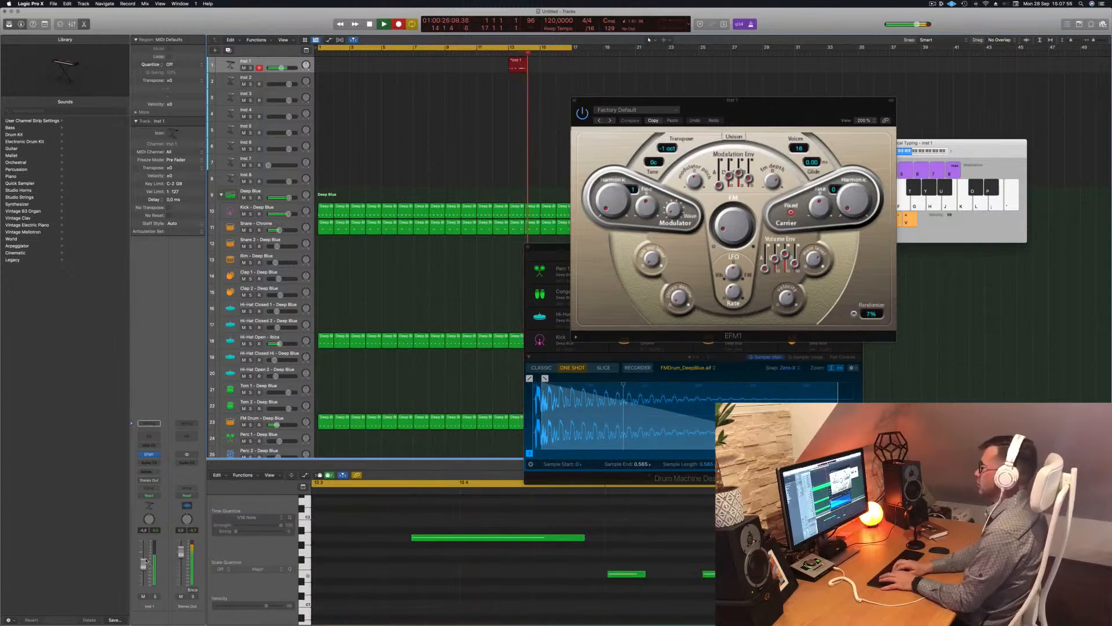
pyautogui.press('h')
pyautogui.press('h')
pyautogui.press('g')
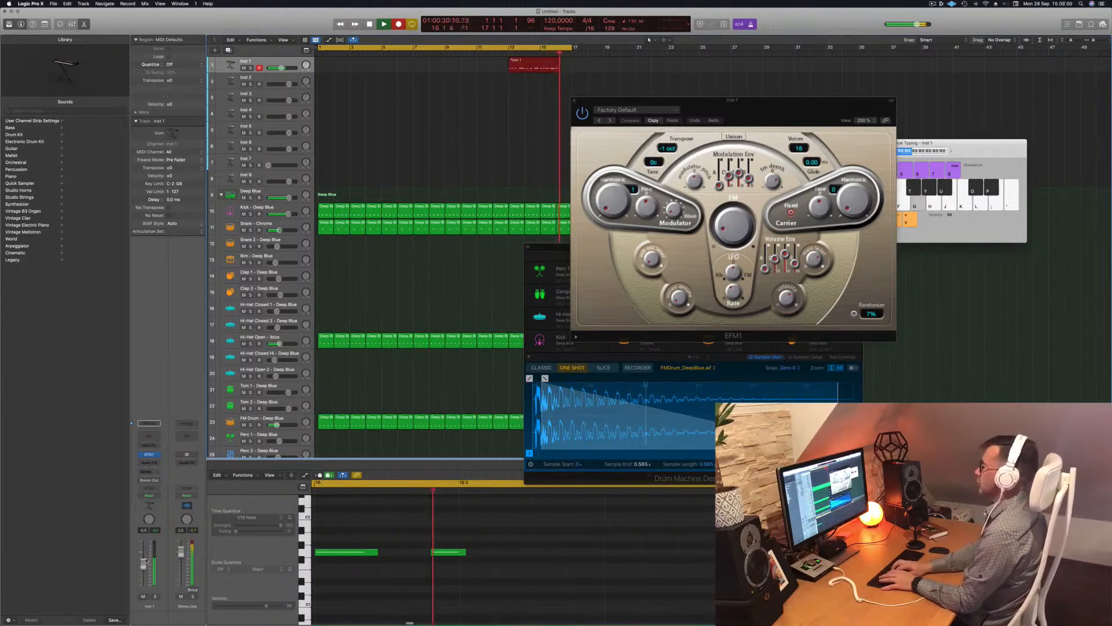
pyautogui.press('j')
pyautogui.press('space')
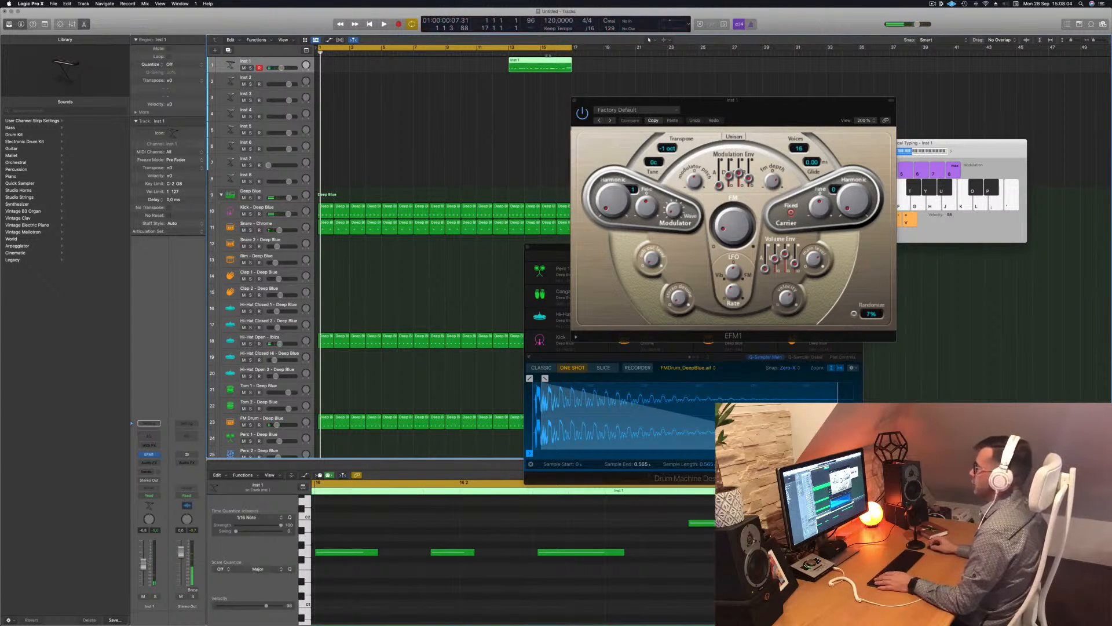
# Move the recorded Inst 1 region to bar 1 and play it back against the drums
pyautogui.moveTo(550, 63); pyautogui.dragTo(360, 63)
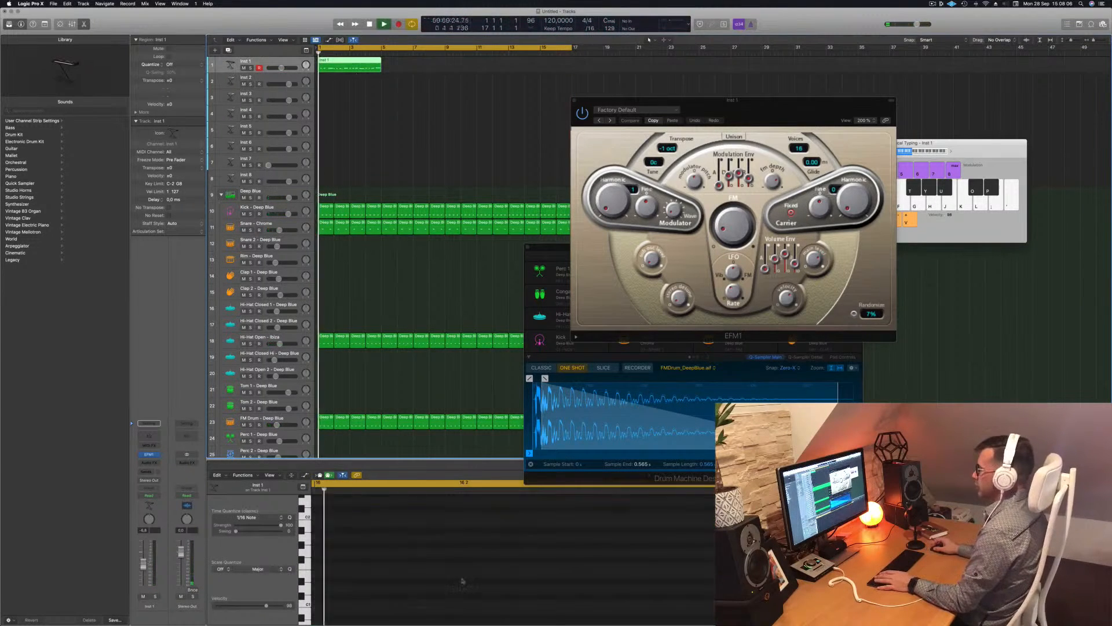
pyautogui.press('space')
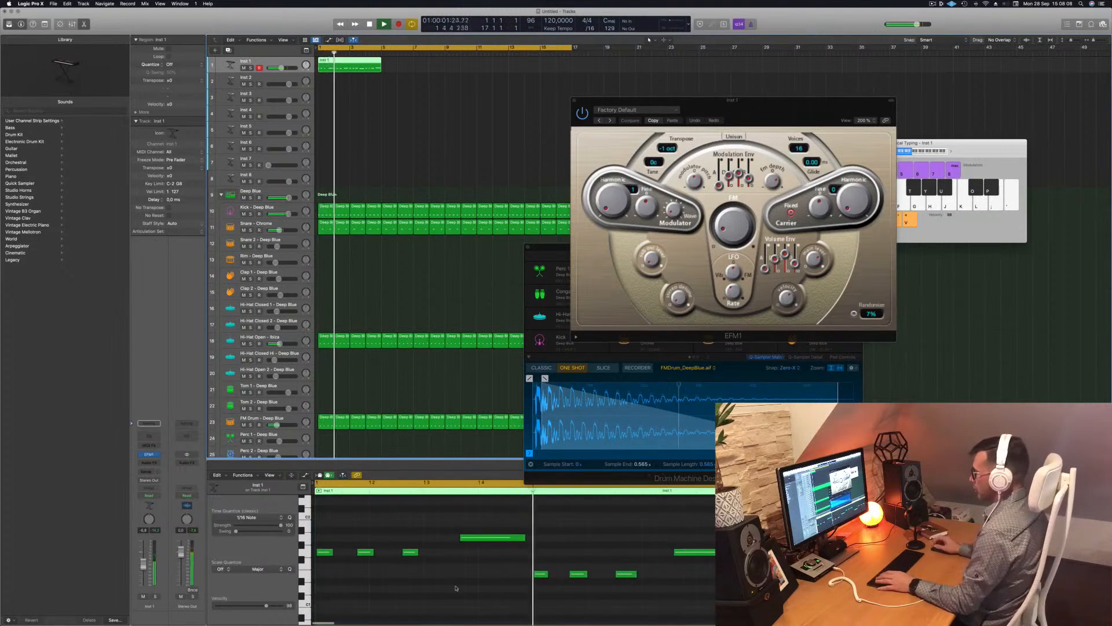
pyautogui.press('space')
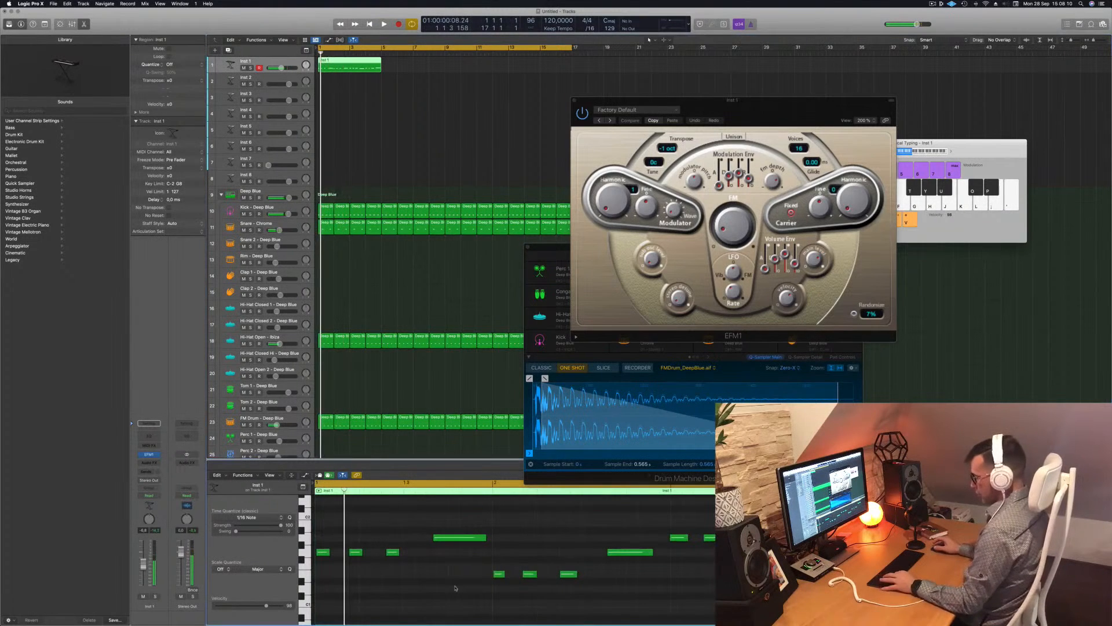
# Quantize all notes in the Inst 1 region to 1/16 Note and play the result
pyautogui.press('super+a')
pyautogui.press('space')
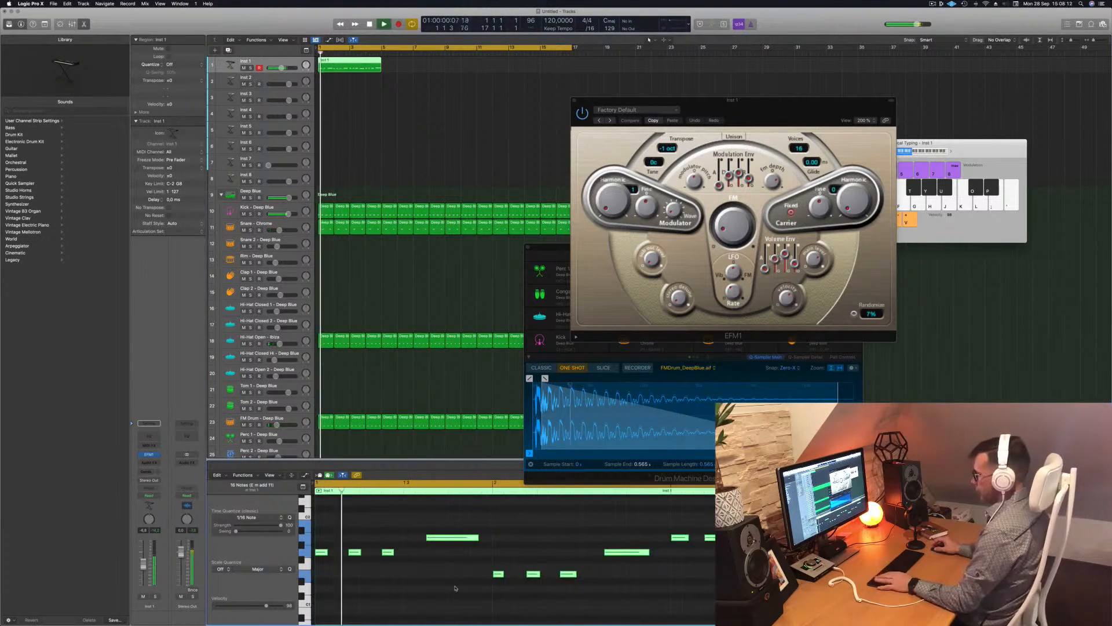
pyautogui.press('super+Right')
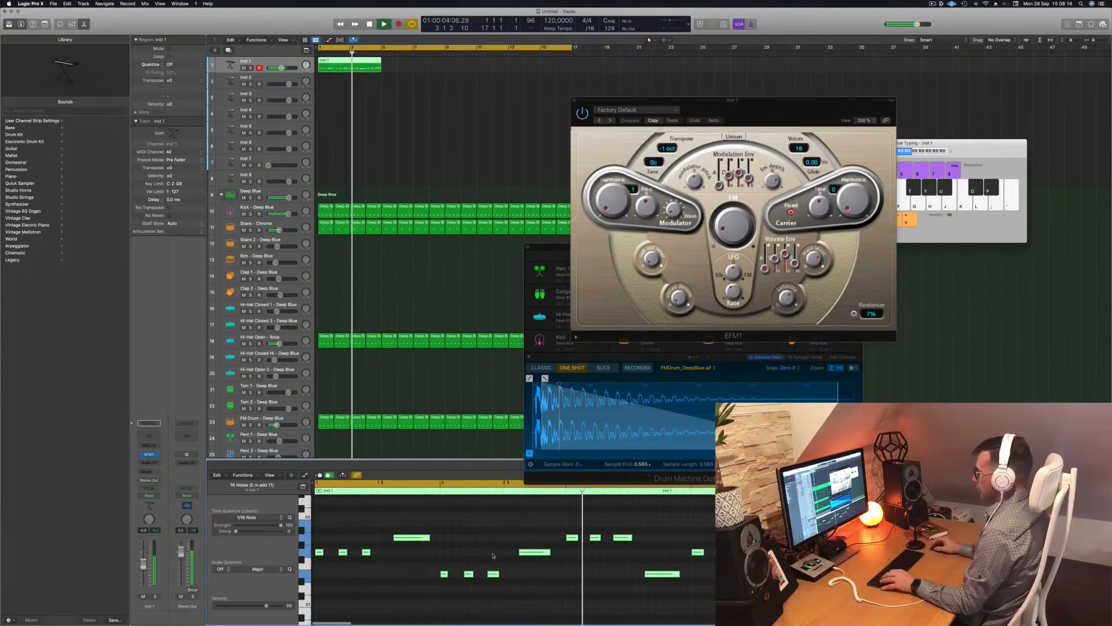
# Split the Inst 1 region at bar 3, delete its second half, and move the remaining two bars to bar 3
pyautogui.keyDown('super'); pyautogui.doubleClick(349, 60); pyautogui.keyUp('super')
pyautogui.press('Delete')
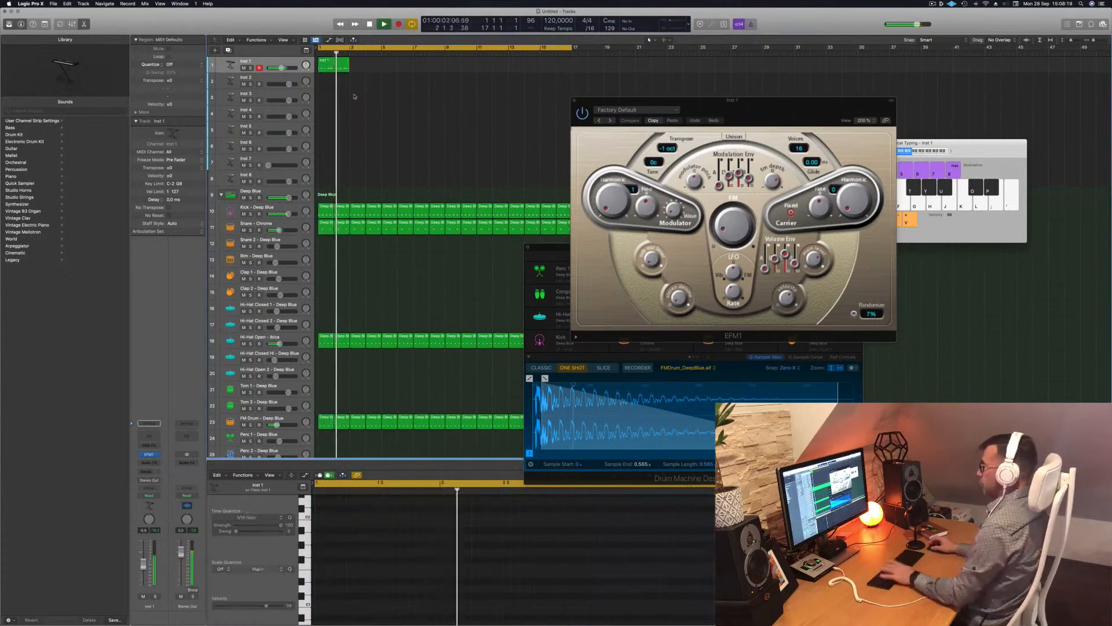
pyautogui.click(341, 67)
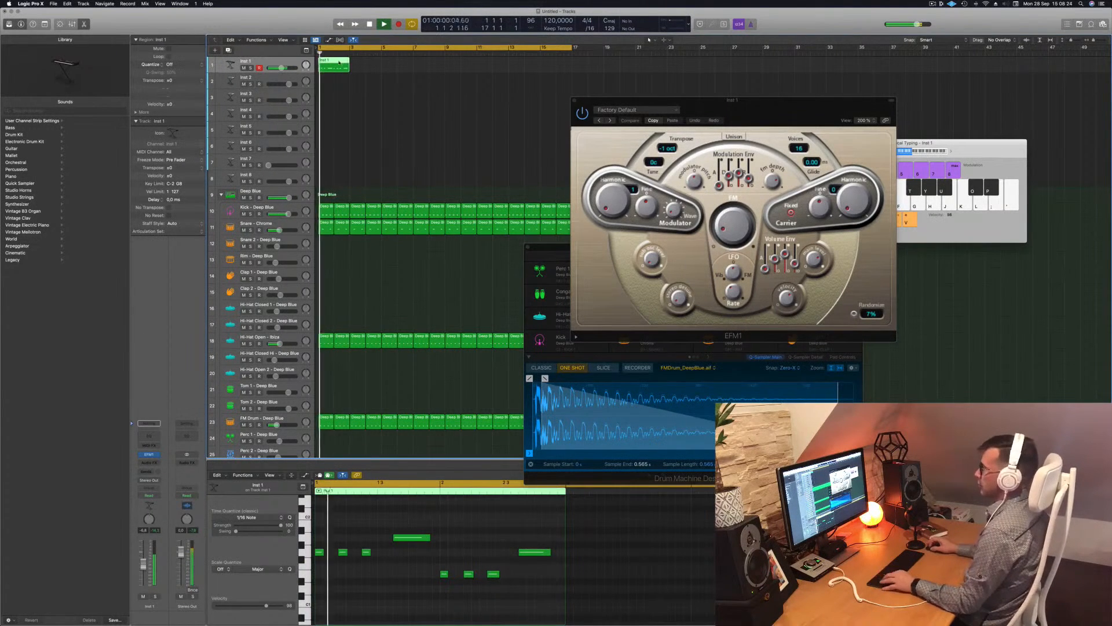
pyautogui.press('Return')
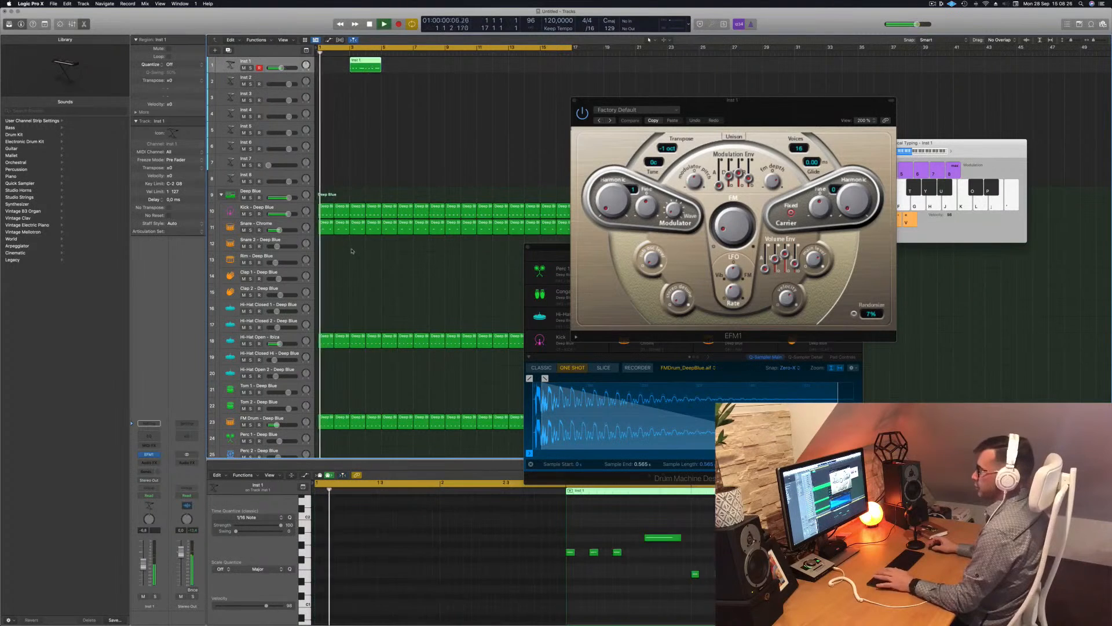
# Solo the Kick - Deep Blue track and adjust the amp volume in its Quick Sampler
pyautogui.click(251, 214)
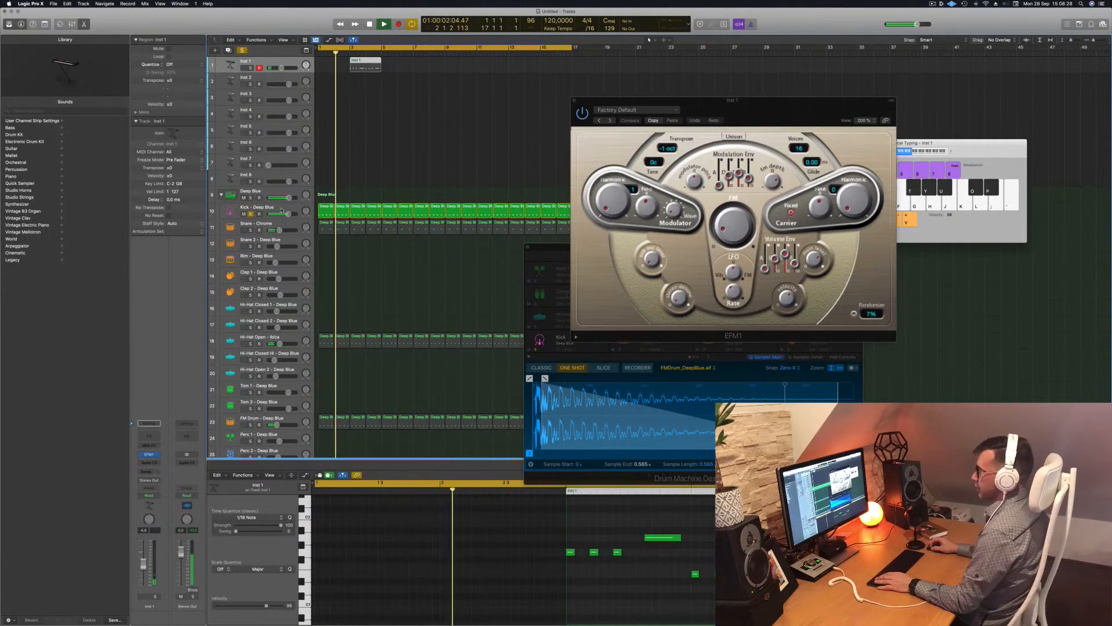
pyautogui.click(282, 210)
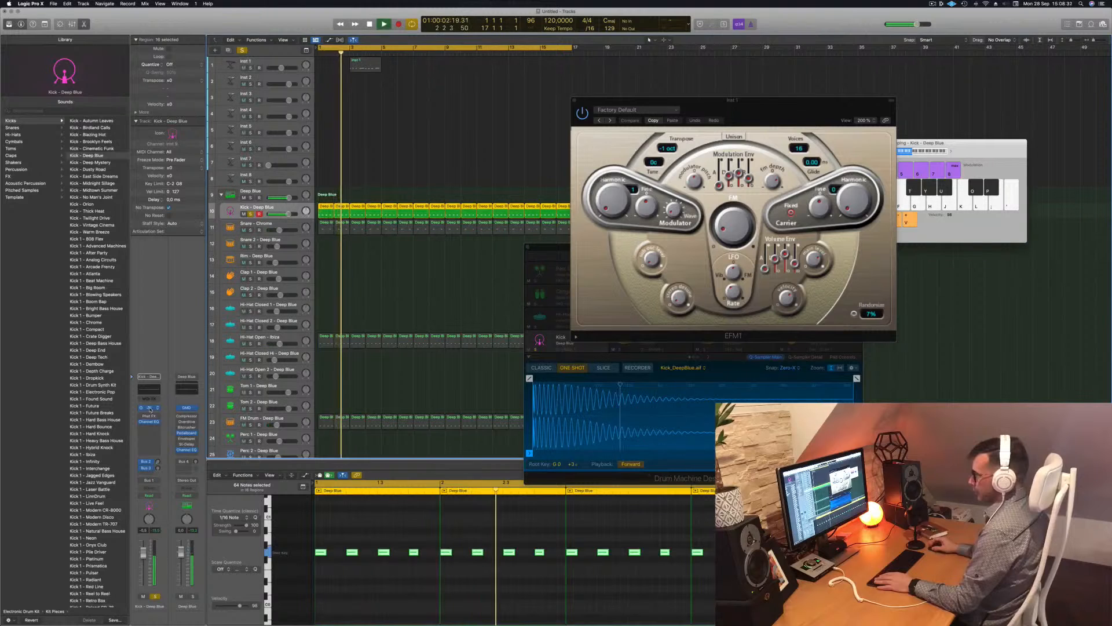
pyautogui.click(149, 408)
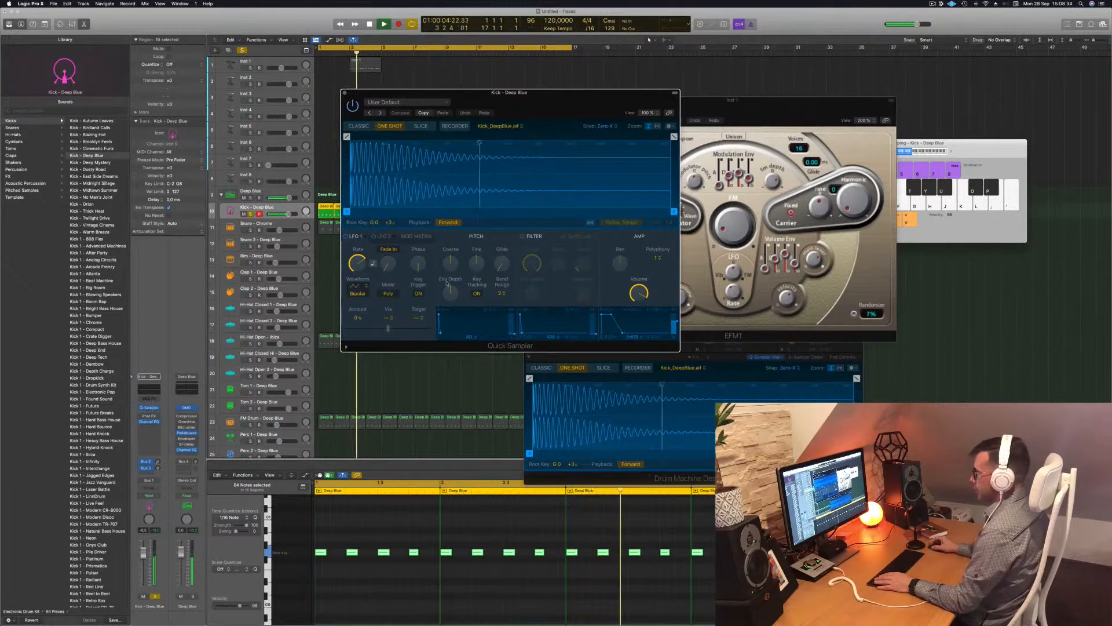
pyautogui.press('Return')
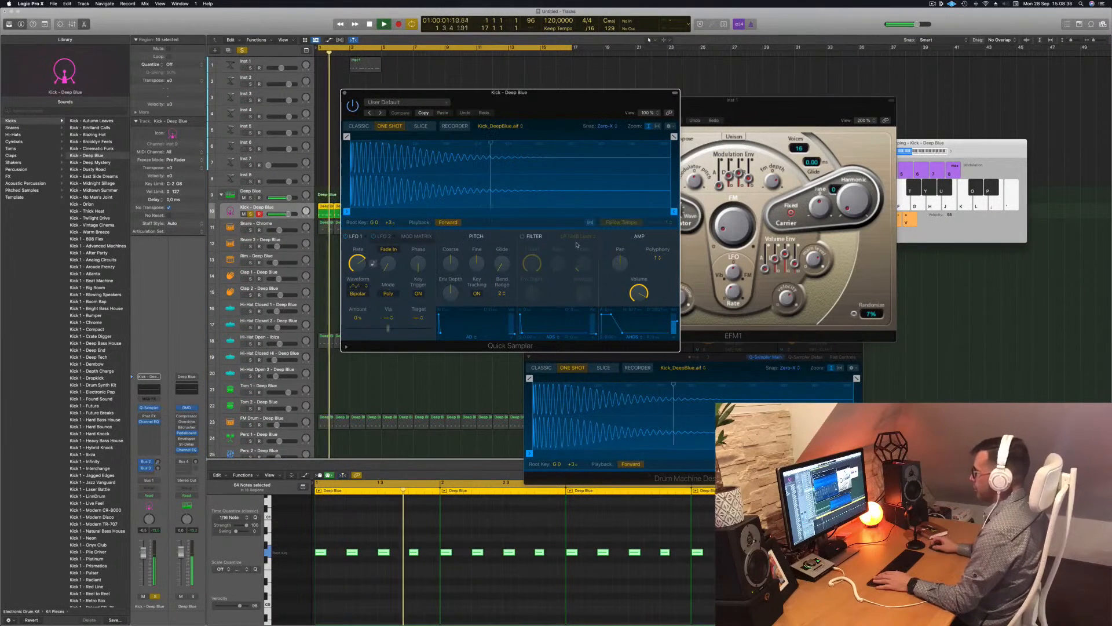
pyautogui.moveTo(640, 293)
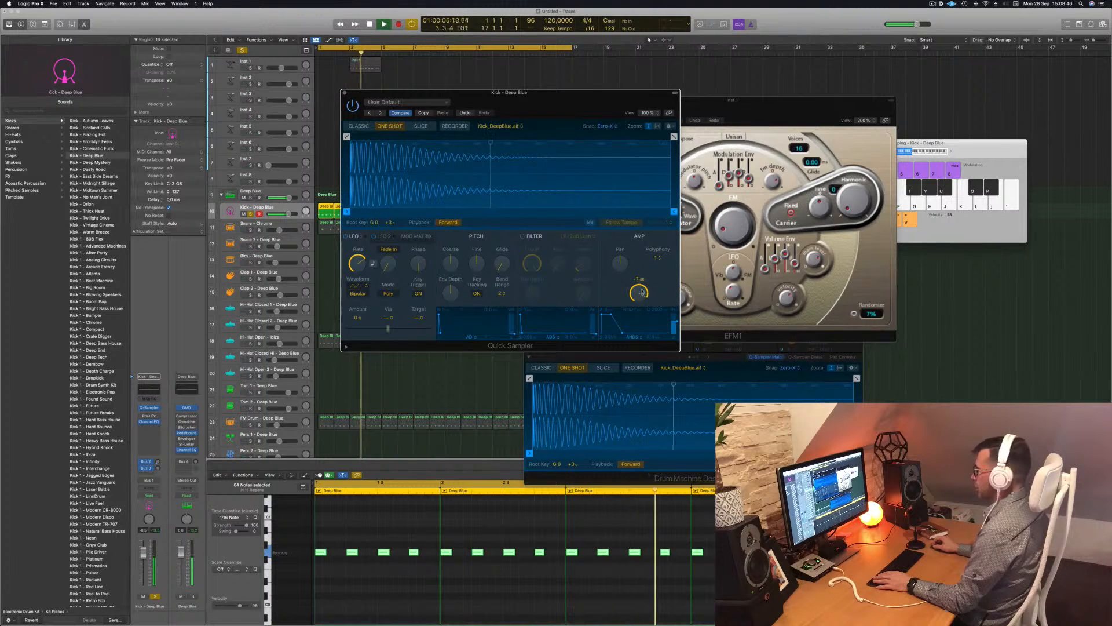
pyautogui.click(346, 236)
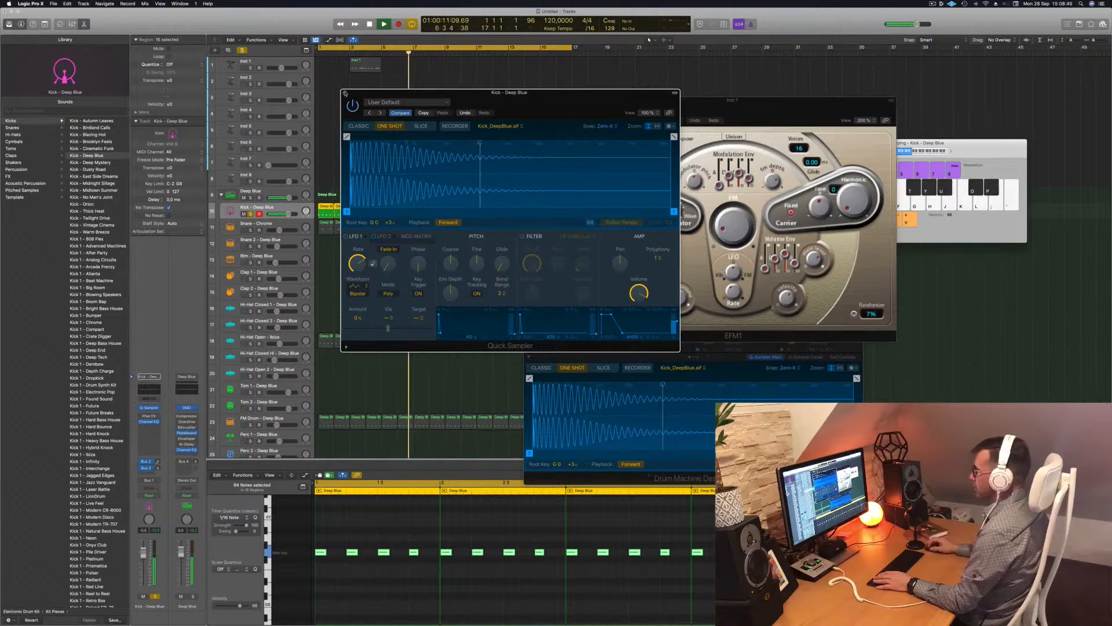
pyautogui.click(346, 94)
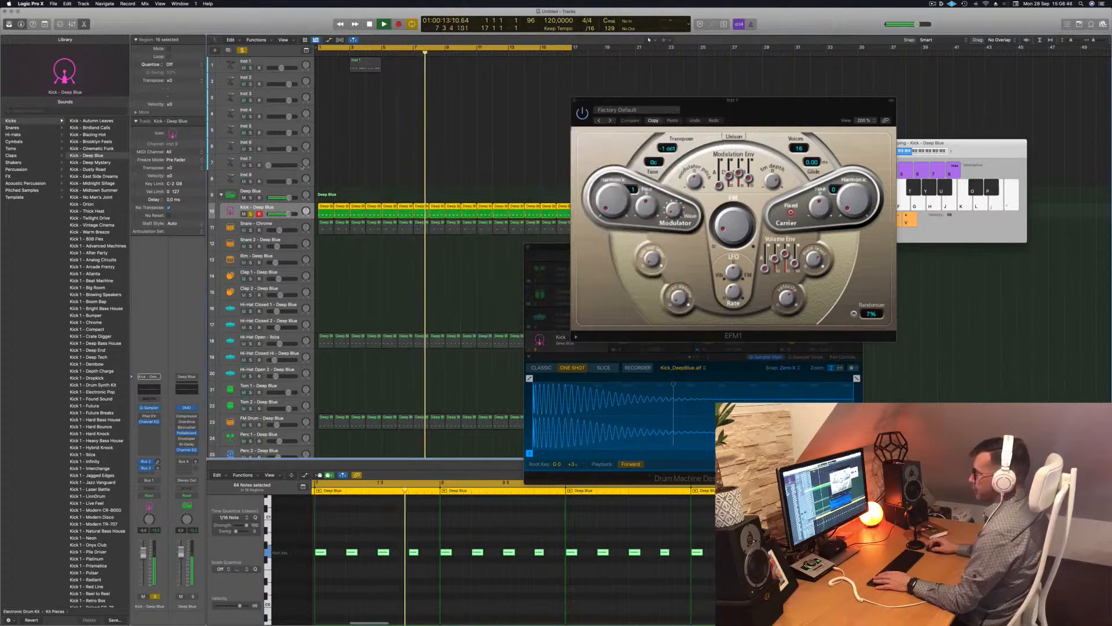
# Unsolo the Kick - Deep Blue track and replay the full Deep Blue drum loop from the start
pyautogui.click(269, 195)
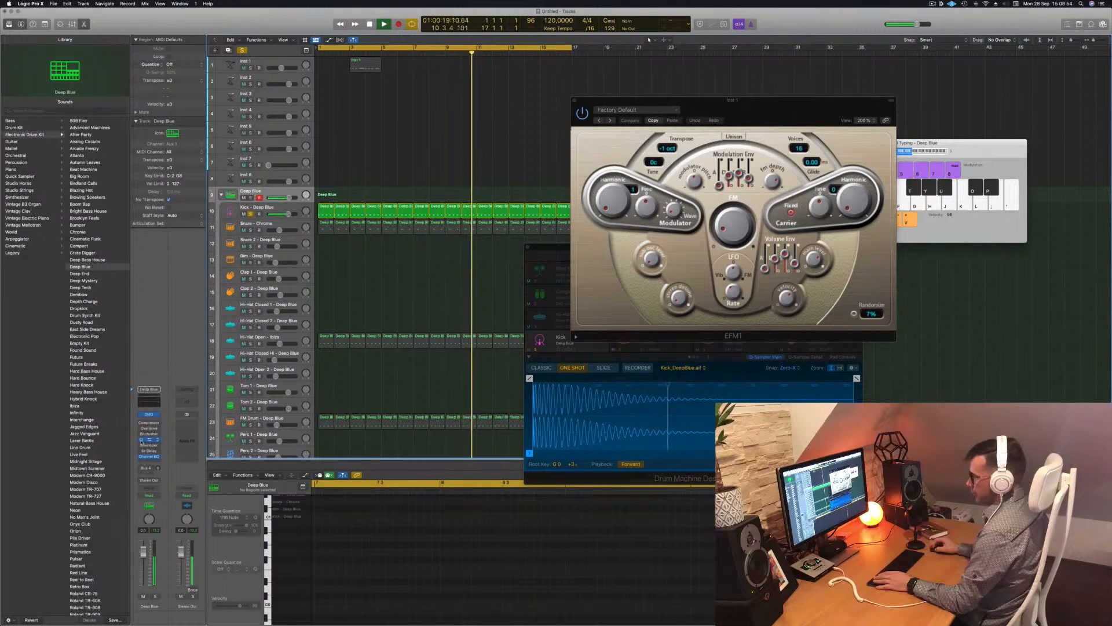
pyautogui.press('Return')
pyautogui.press('Return')
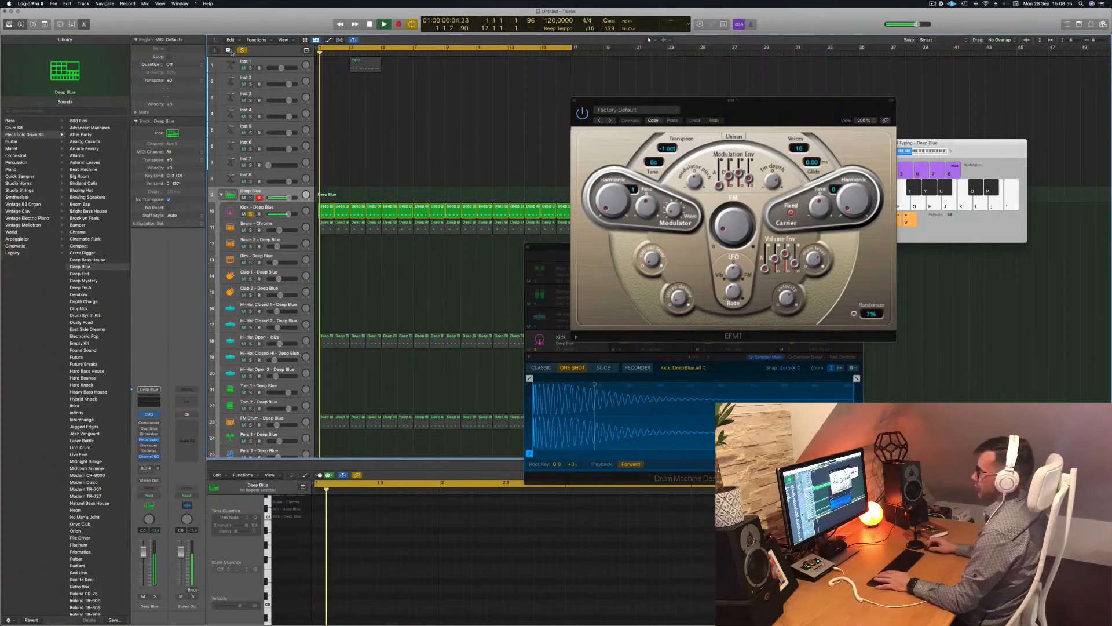
pyautogui.click(250, 214)
pyautogui.press('Return')
# Copy the Inst 1 region from bar 3 to bar 1 and play it back with the drums
pyautogui.click(365, 64)
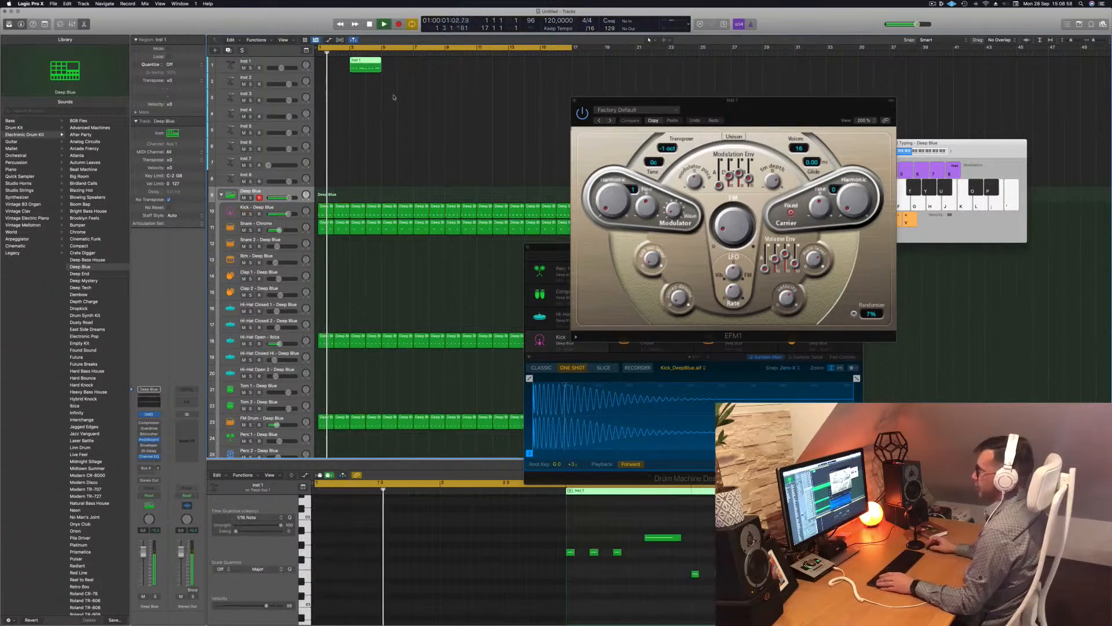
pyautogui.press('Return')
pyautogui.moveTo(366, 66); pyautogui.dragTo(335, 68)
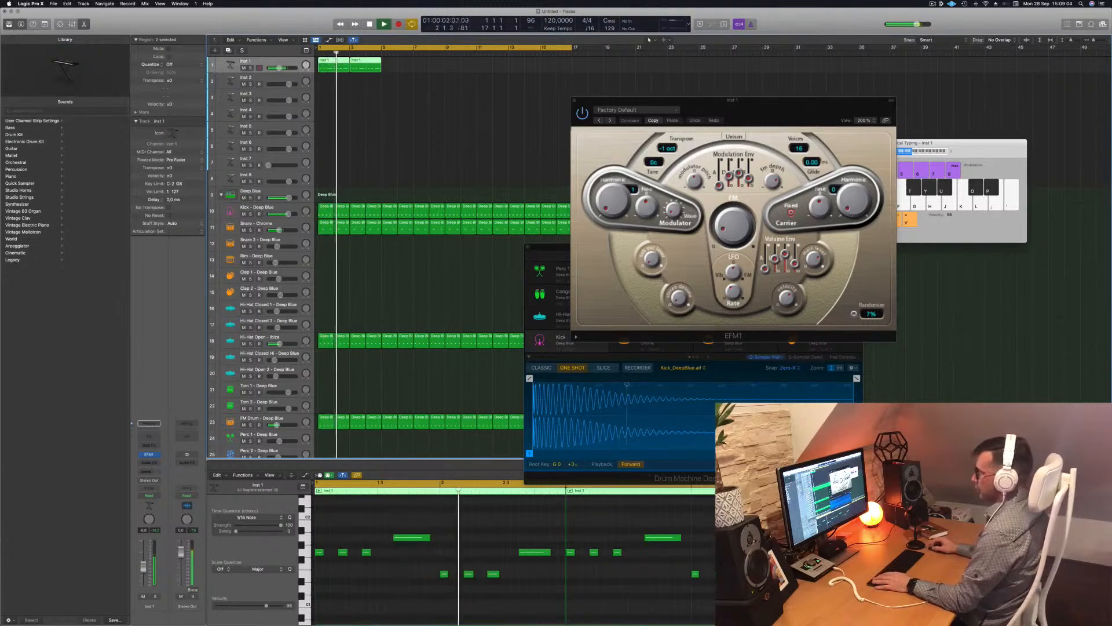
pyautogui.press('Return')
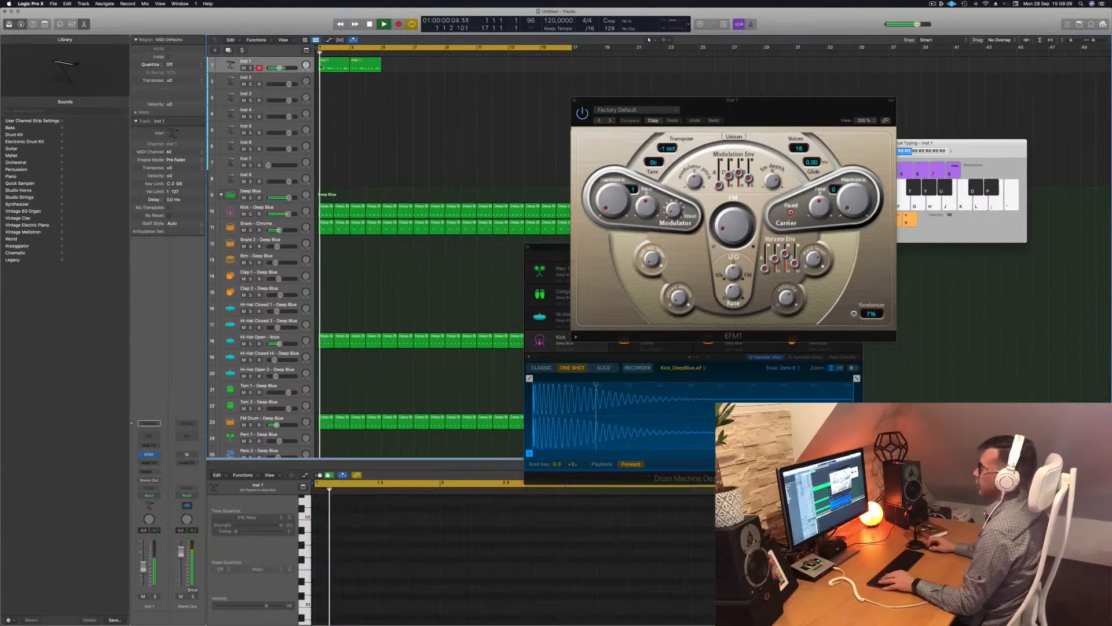
# Duplicate the Inst 1 regions until they fill the track up to bar 17 and rename the track FM Bass
pyautogui.moveTo(361, 64); pyautogui.dragTo(425, 64)
pyautogui.moveTo(347, 64); pyautogui.dragTo(462, 69)
pyautogui.press('space')
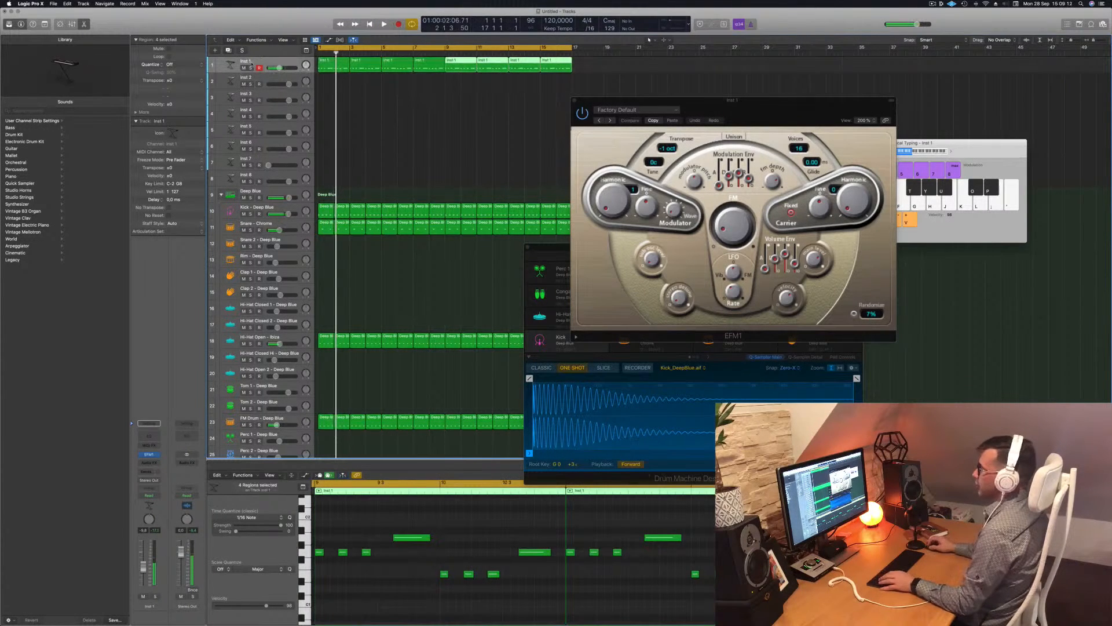
pyautogui.doubleClick(248, 61)
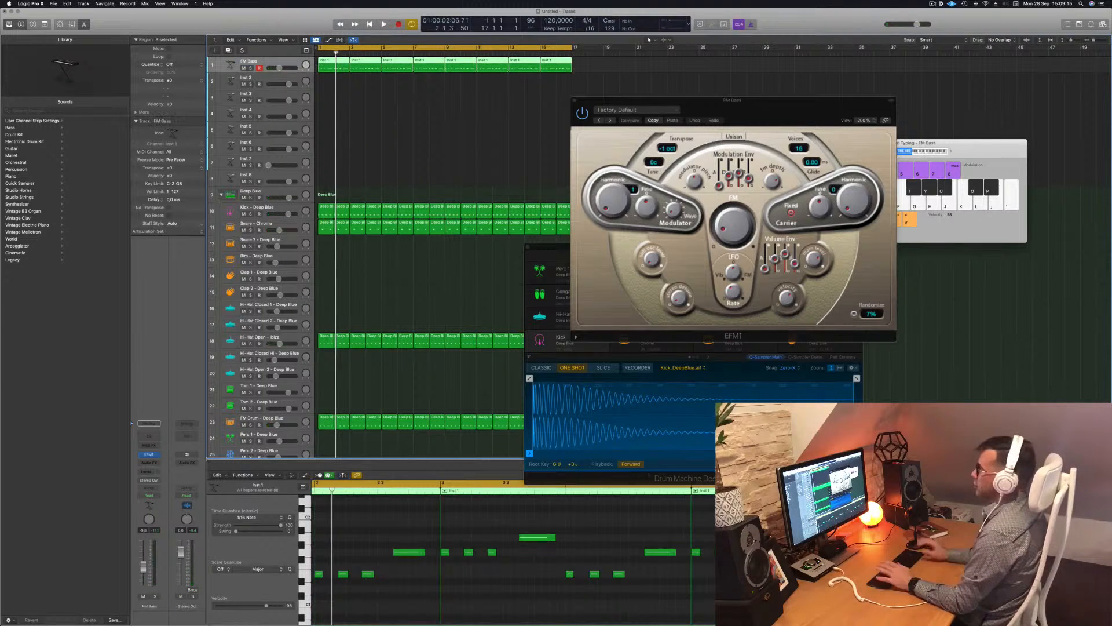
pyautogui.press('space')
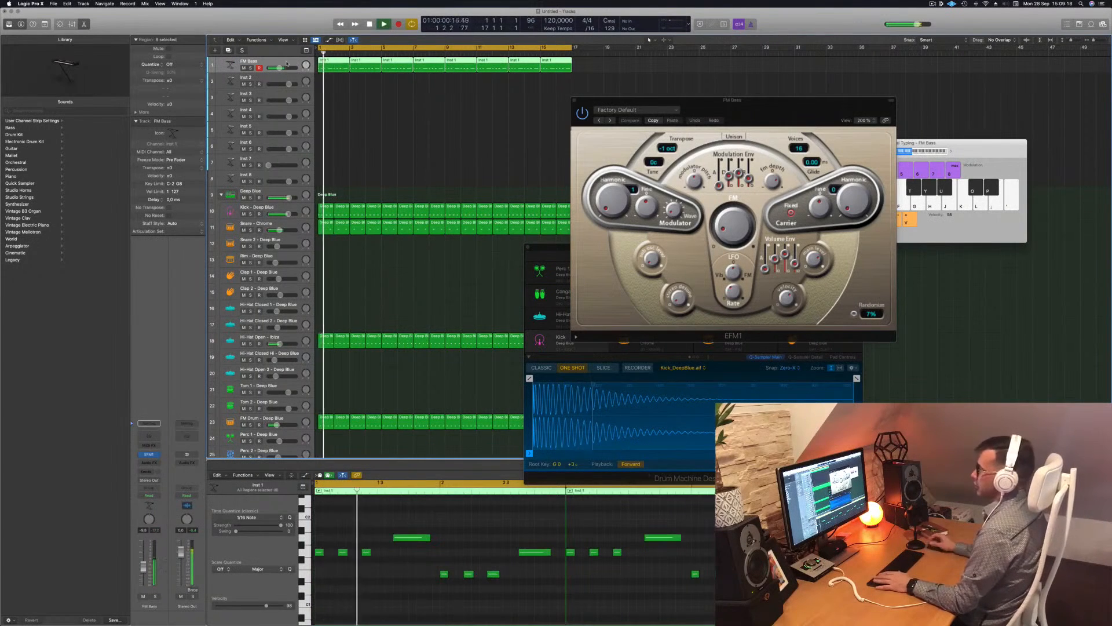
# Load the Dark Attack Bass preset from the FM Bass category in EFM1 while the loop plays
pyautogui.moveTo(639, 115); pyautogui.dragTo(384, 120)
pyautogui.press('space')
pyautogui.press('space')
pyautogui.click(360, 116)
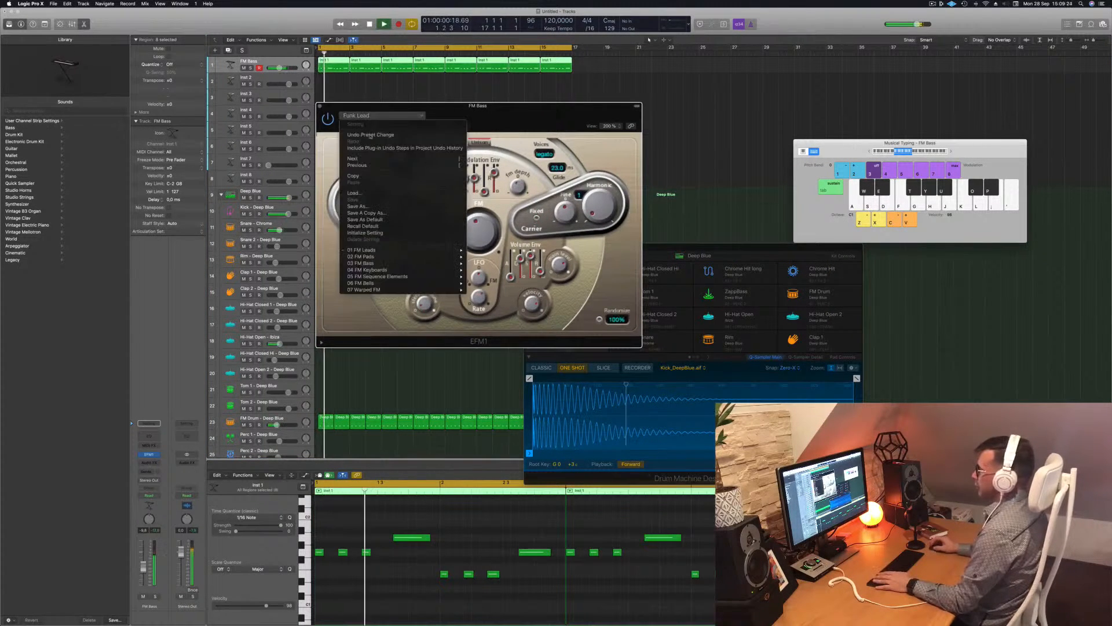
pyautogui.moveTo(401, 264)
pyautogui.click(493, 263)
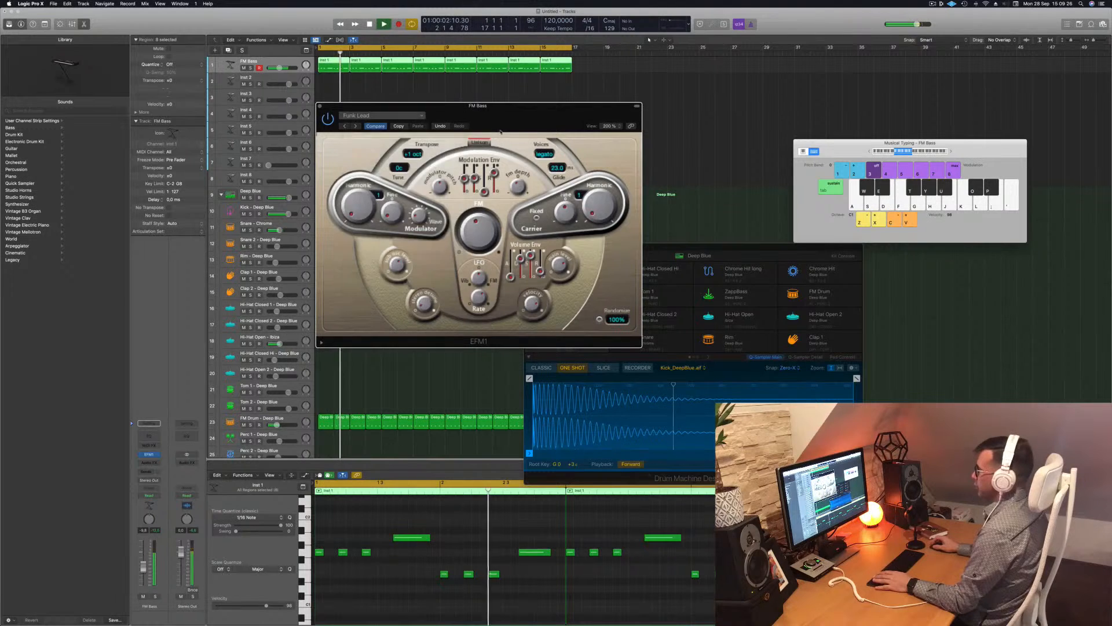
pyautogui.moveTo(500, 121); pyautogui.dragTo(619, 199)
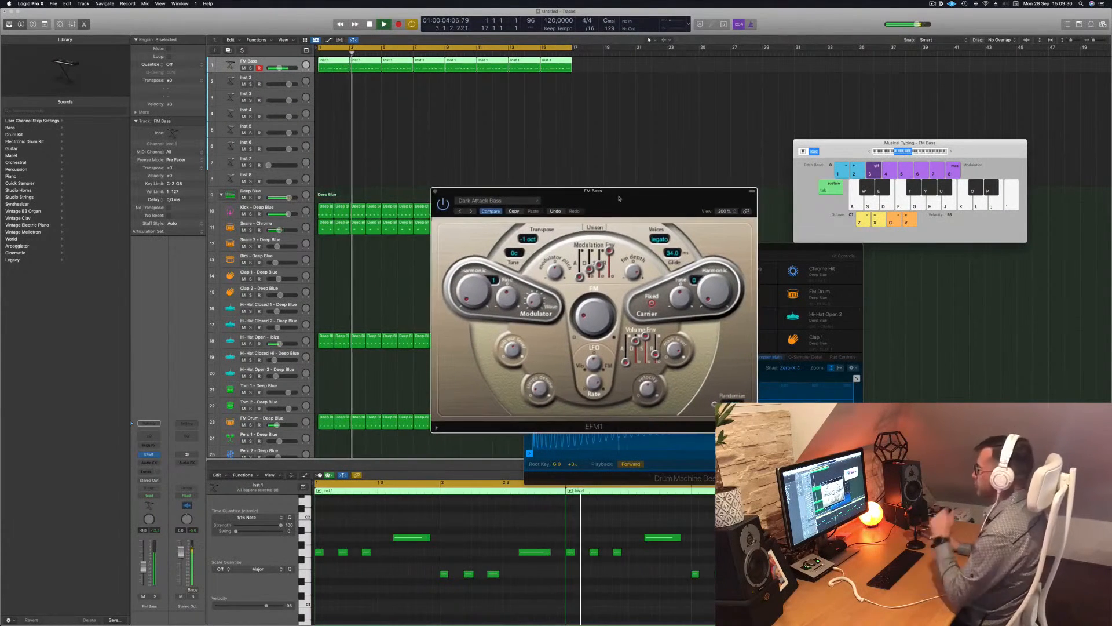
# Audition the following EFM1 presets one by one, from Detroit Bass through Church Organ to Orbit Moods
pyautogui.click(470, 212)
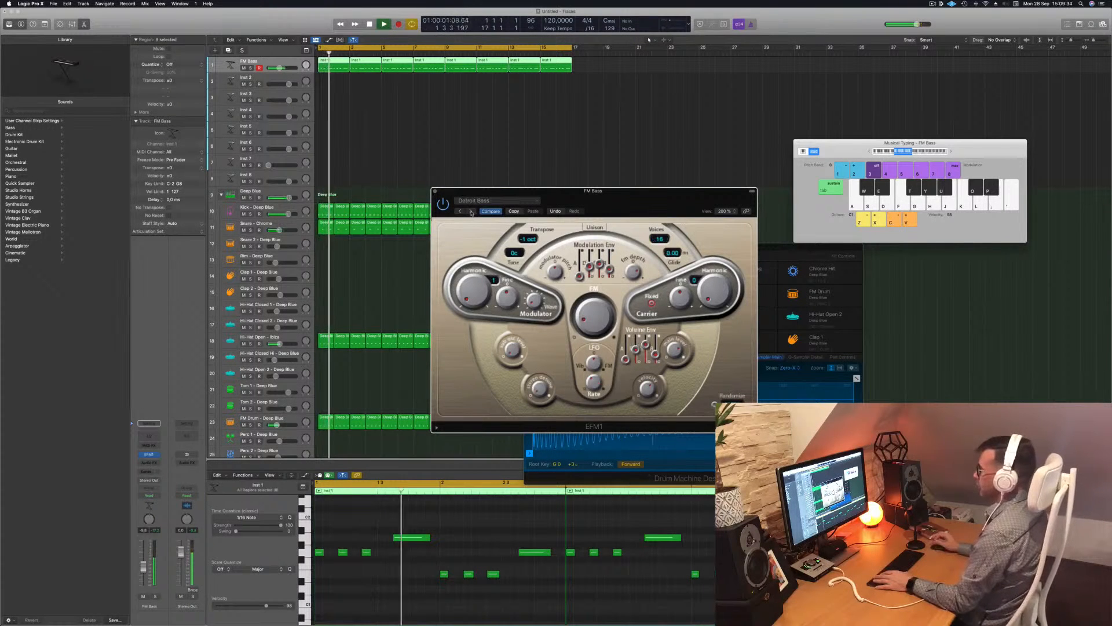
pyautogui.click(471, 212)
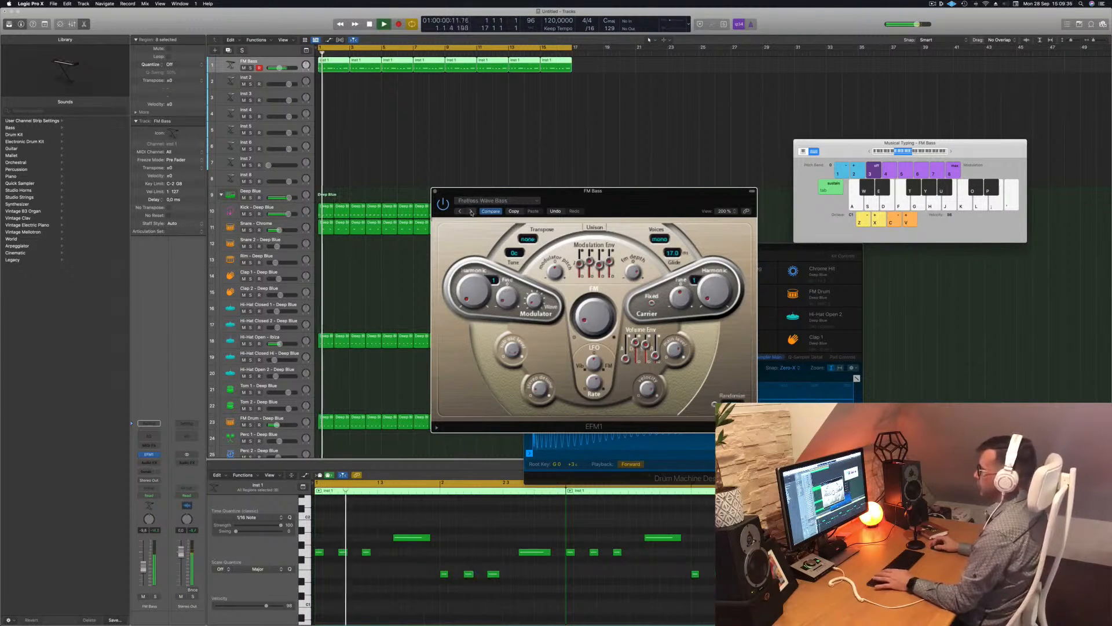
pyautogui.click(471, 212)
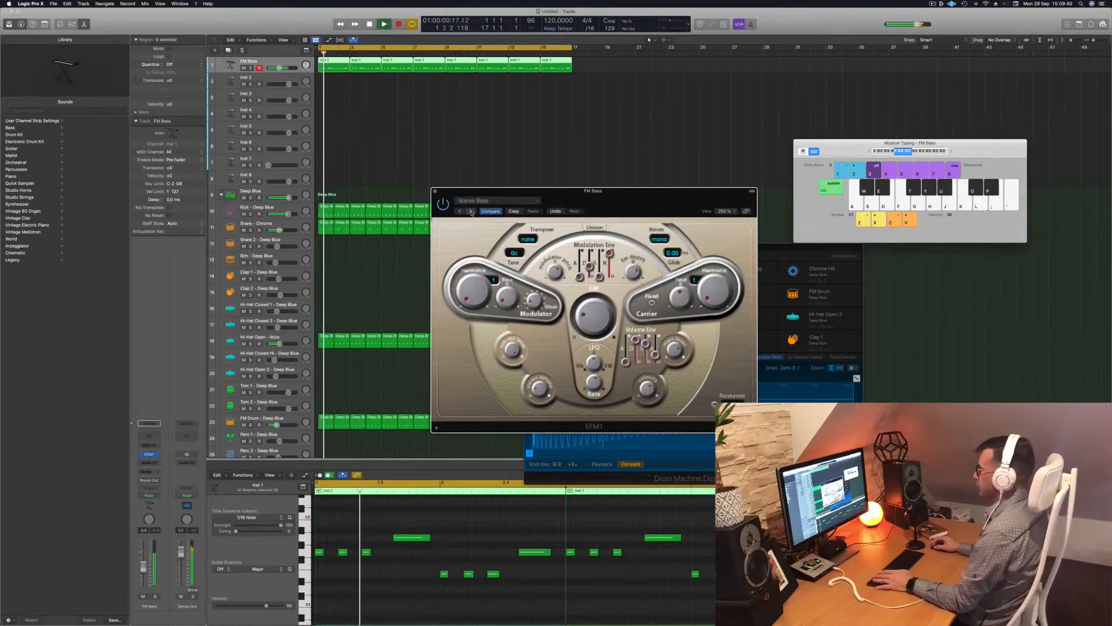
pyautogui.click(471, 212)
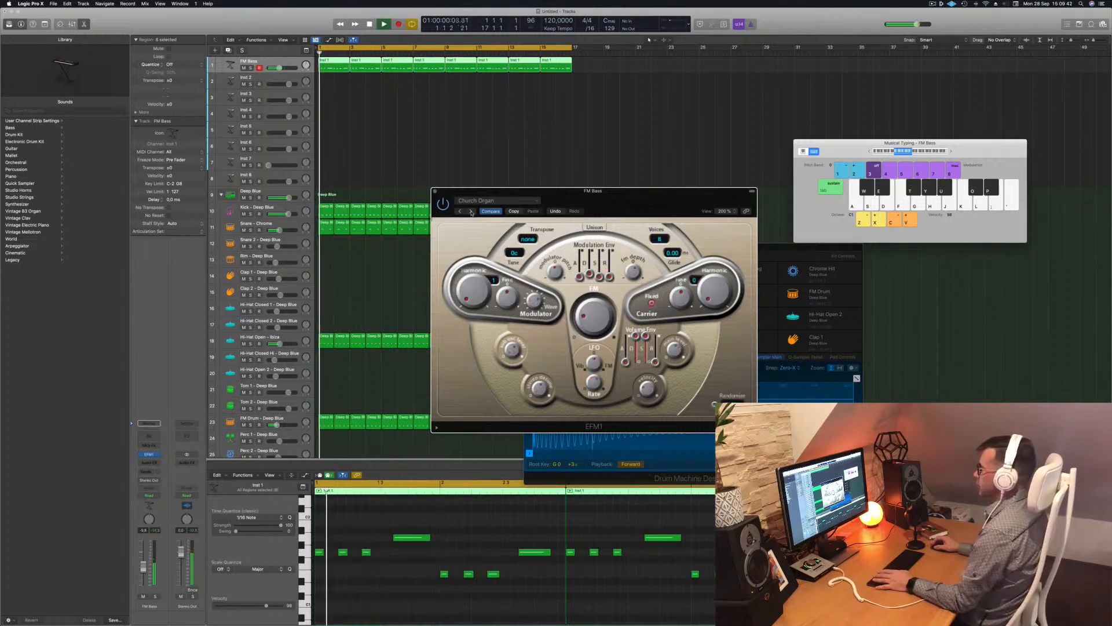
pyautogui.click(471, 212)
# Switch EFM1 back to the Dark Attack Bass preset and play it against the drums
pyautogui.click(503, 201)
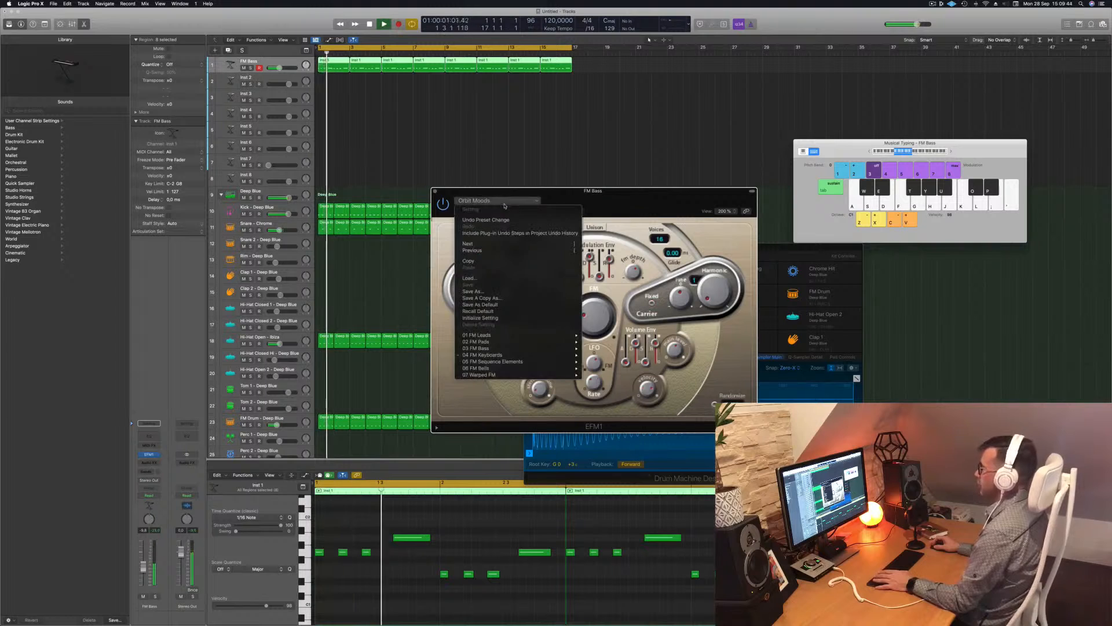
pyautogui.moveTo(527, 357)
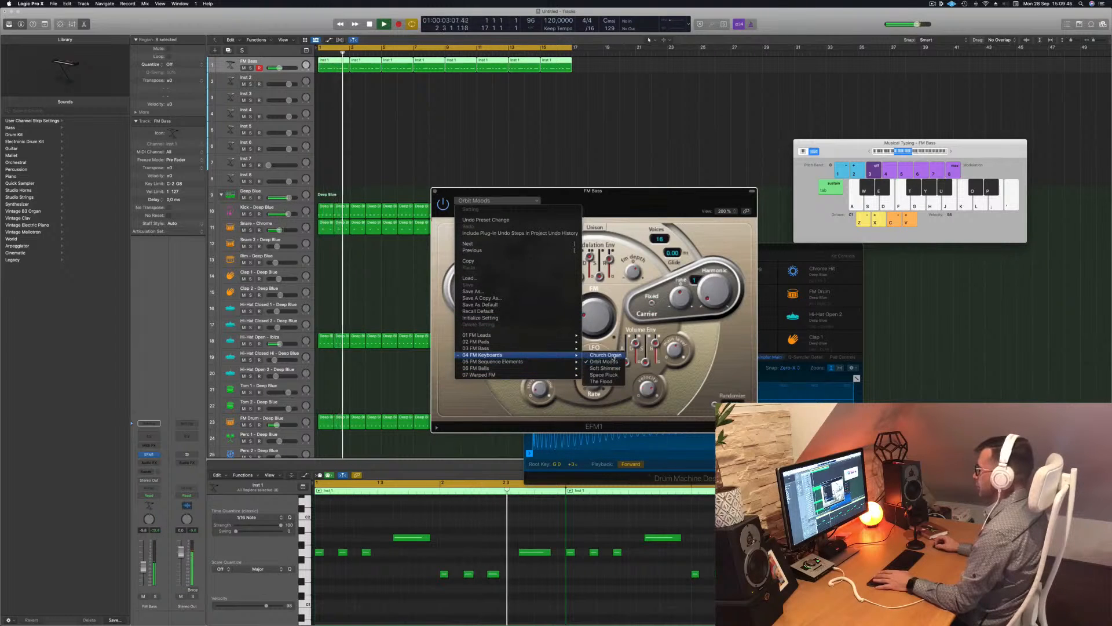
pyautogui.click(609, 348)
pyautogui.moveTo(625, 200); pyautogui.dragTo(668, 120)
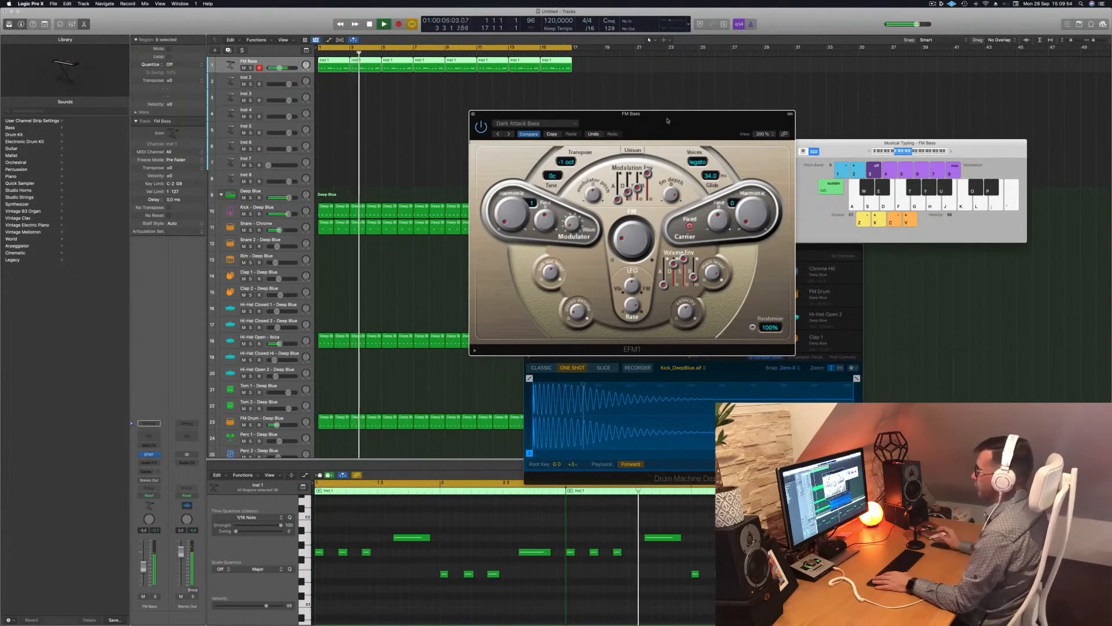
pyautogui.press('space')
pyautogui.press('space')
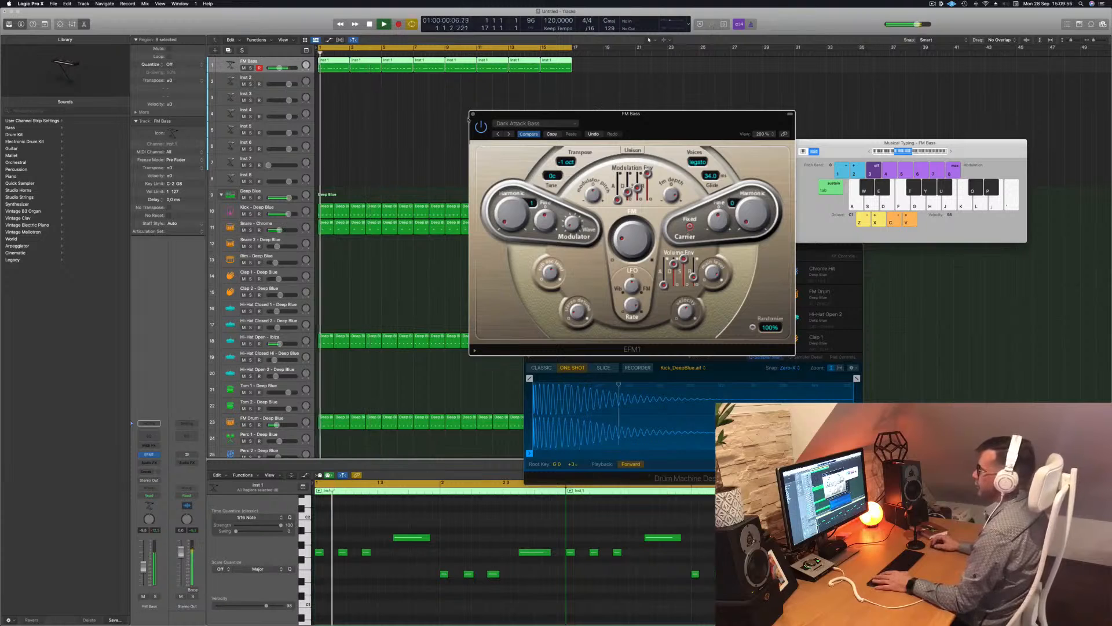
# Close the EFM1 window and start and stop playback repeatedly to check the opening of the loop
pyautogui.click(473, 114)
pyautogui.press('space')
pyautogui.press('space')
pyautogui.press('space')
pyautogui.press('space')
pyautogui.press('space')
pyautogui.press('space')
pyautogui.press('space')
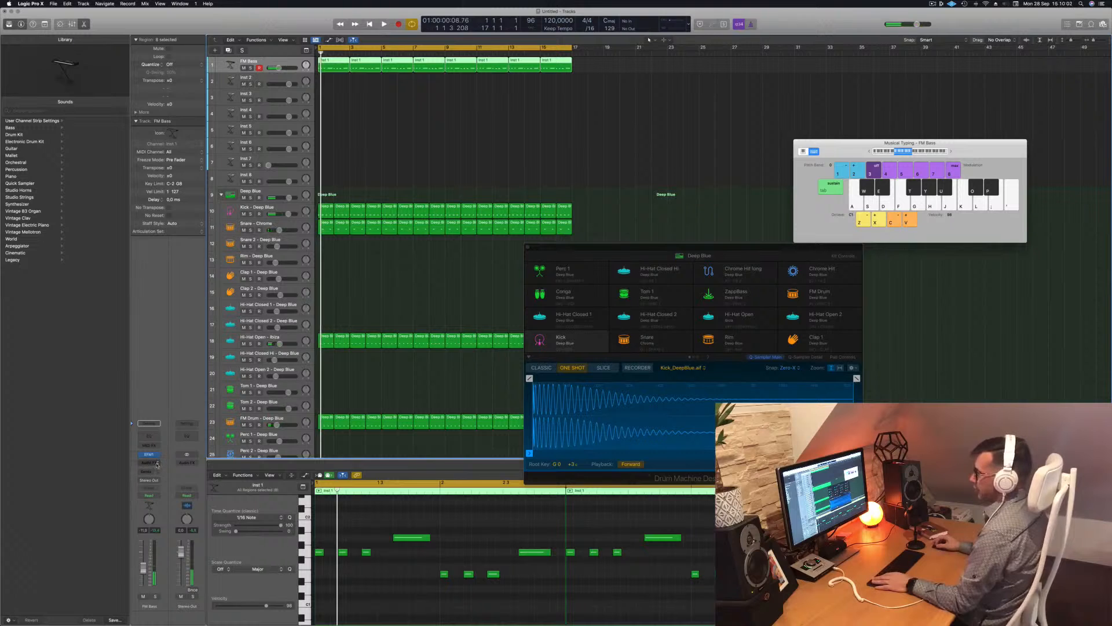
# Insert a Compressor on the FM Bass channel and set its side chain to Kick - Deep Blue (Inst 9)
pyautogui.click(157, 463)
pyautogui.click(206, 487)
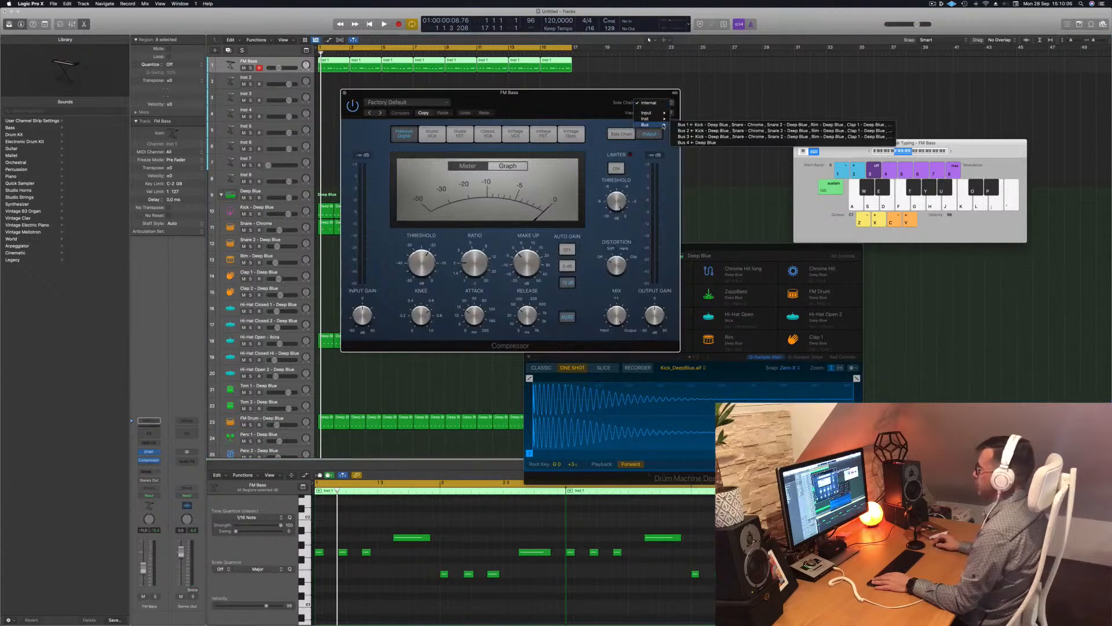
pyautogui.moveTo(664, 122)
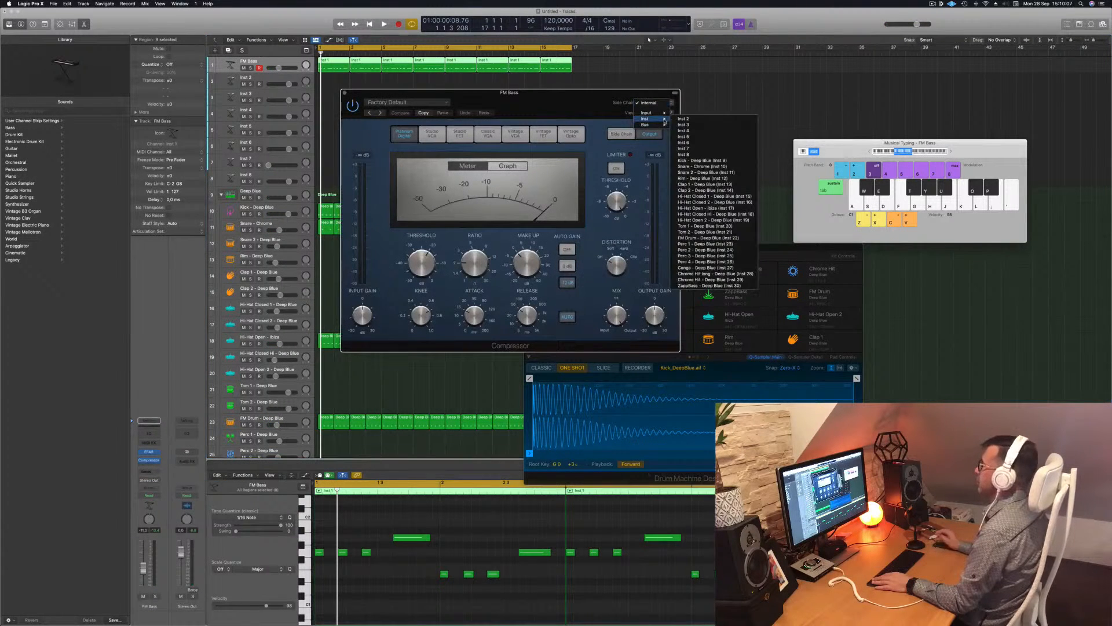
pyautogui.click(716, 162)
pyautogui.press('space')
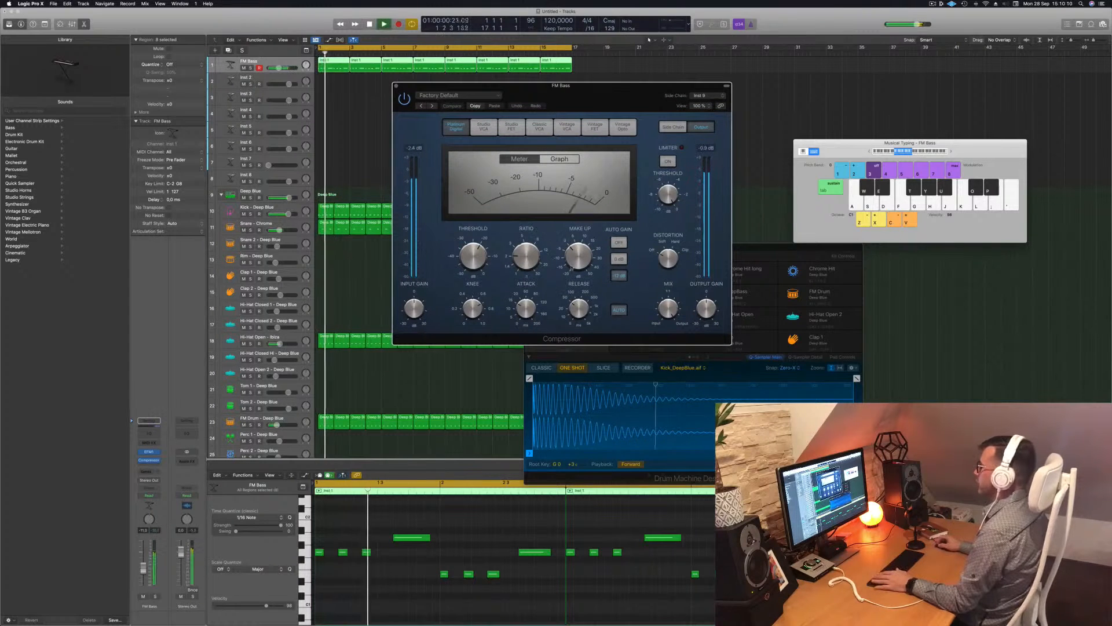
# Adjust the side-chained compressor's ratio and output gain plus the FM Bass volume during playback, and close the compressor window
pyautogui.moveTo(526, 255); pyautogui.dragTo(528, 234)
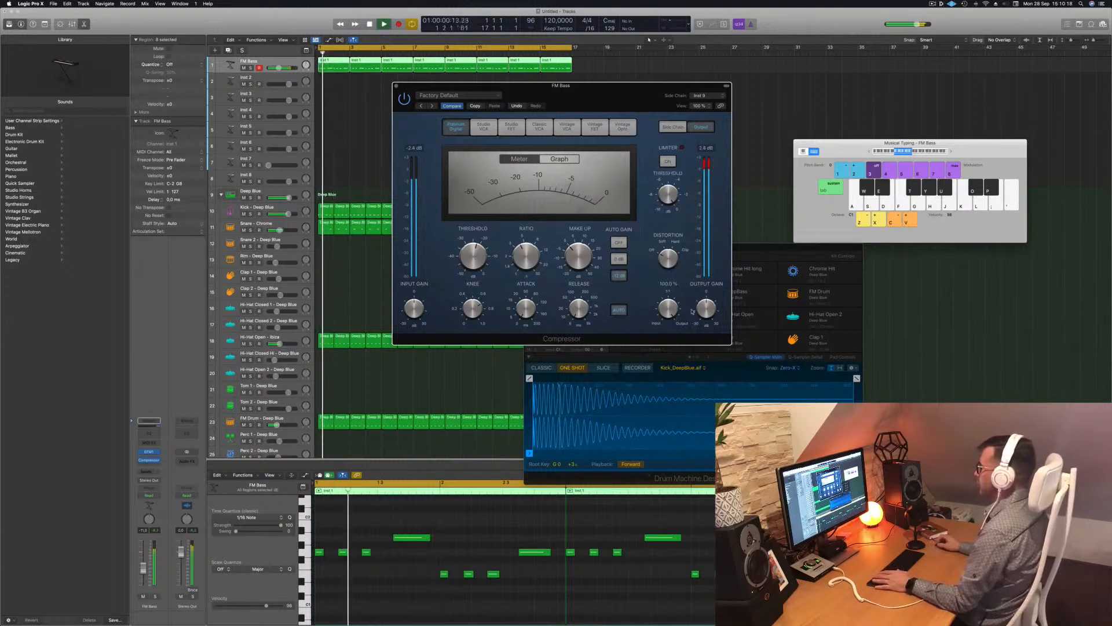
pyautogui.moveTo(707, 304); pyautogui.dragTo(708, 311)
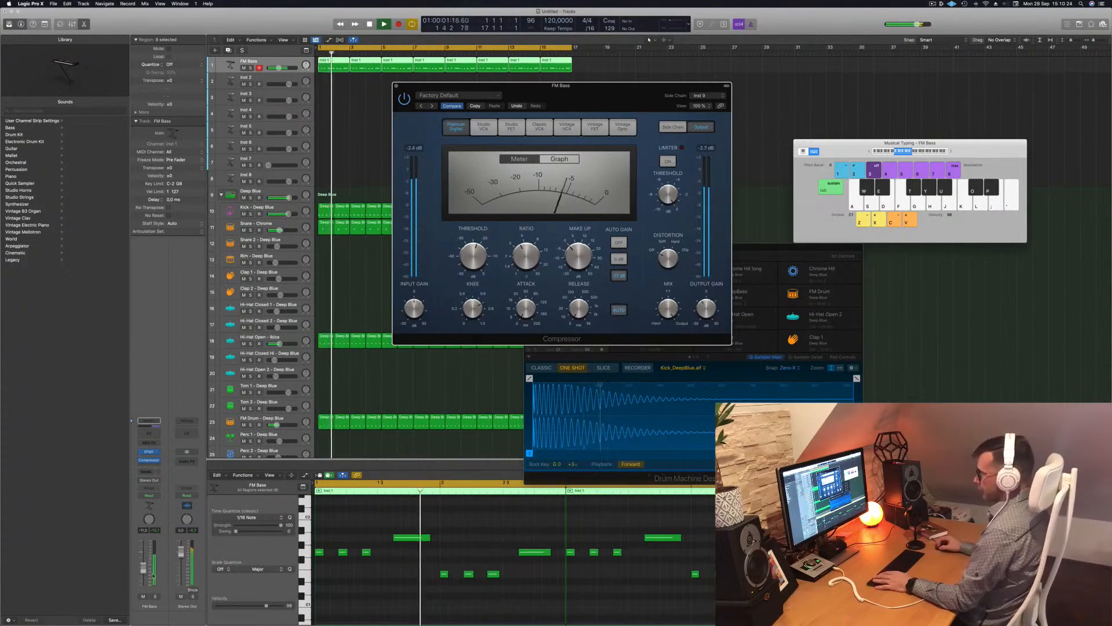
pyautogui.moveTo(143, 572); pyautogui.dragTo(143, 568)
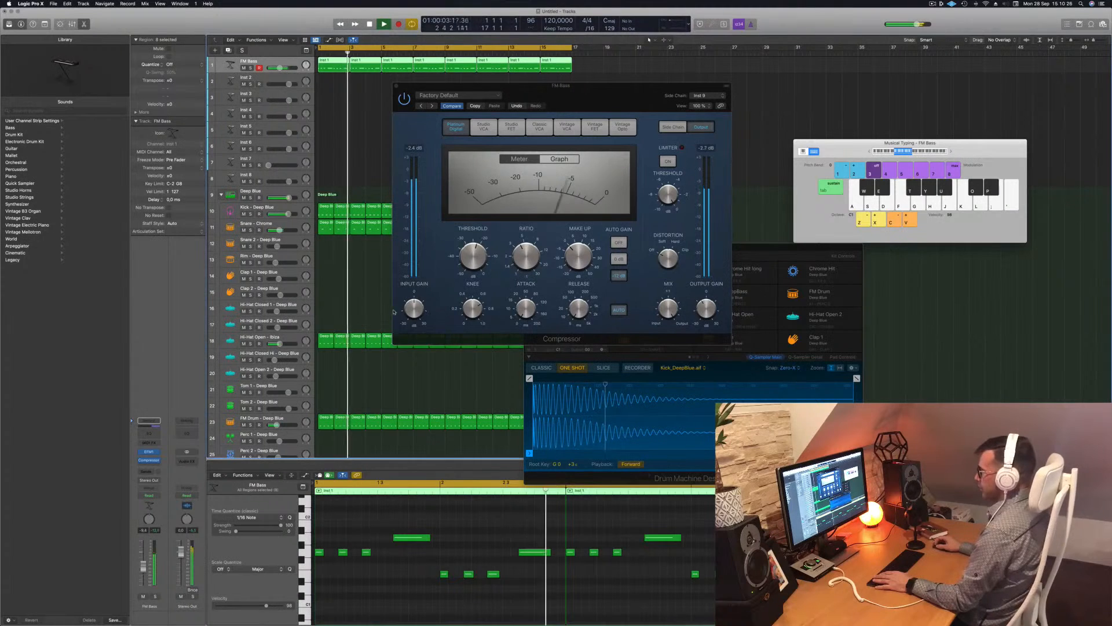
pyautogui.click(471, 263)
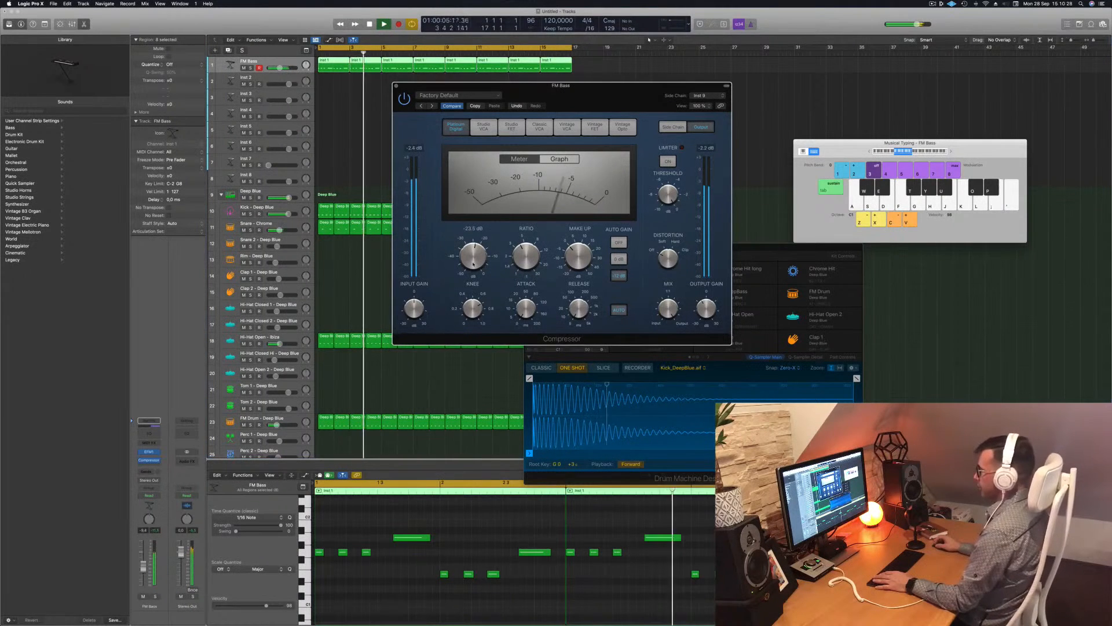
pyautogui.moveTo(612, 93); pyautogui.dragTo(657, 118)
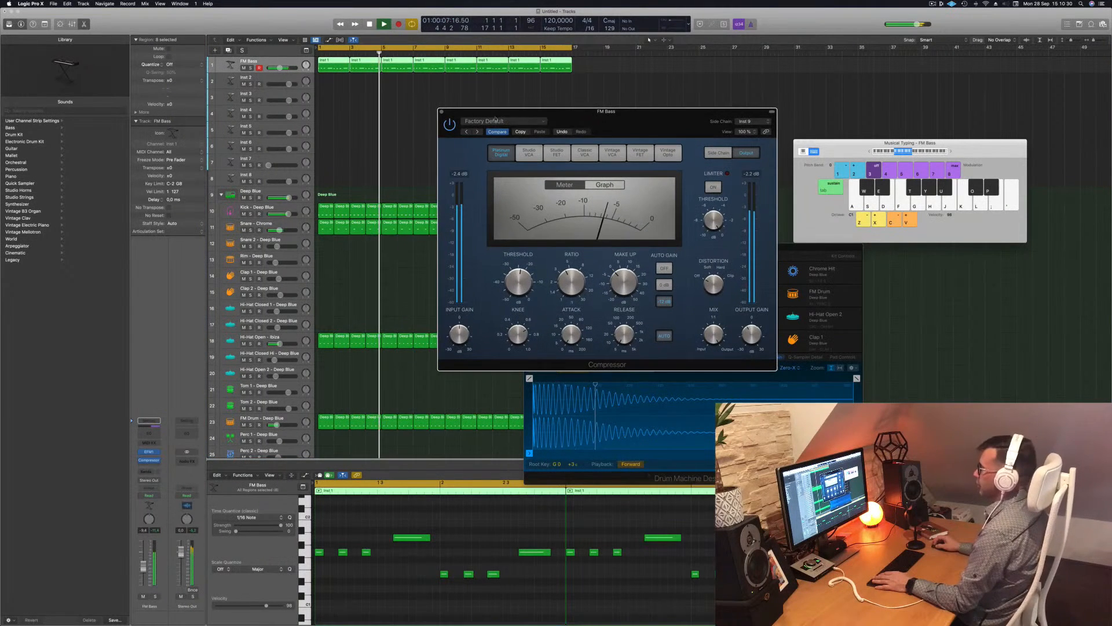
pyautogui.click(441, 112)
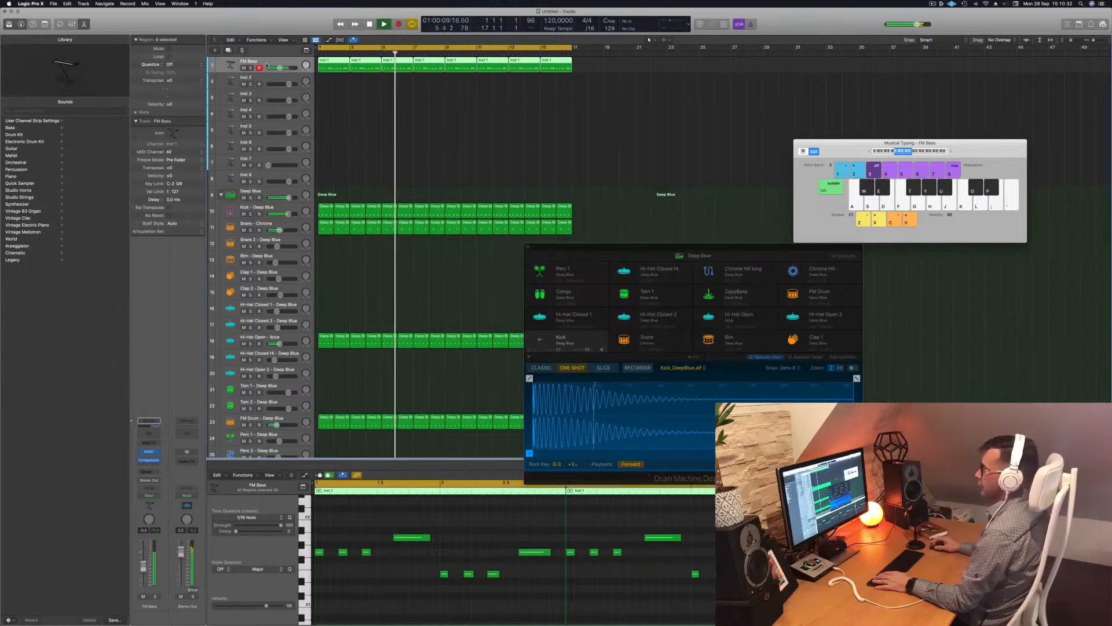
# Insert a second Compressor on the FM Bass channel and adjust its threshold during playback
pyautogui.press('Return')
pyautogui.click(154, 465)
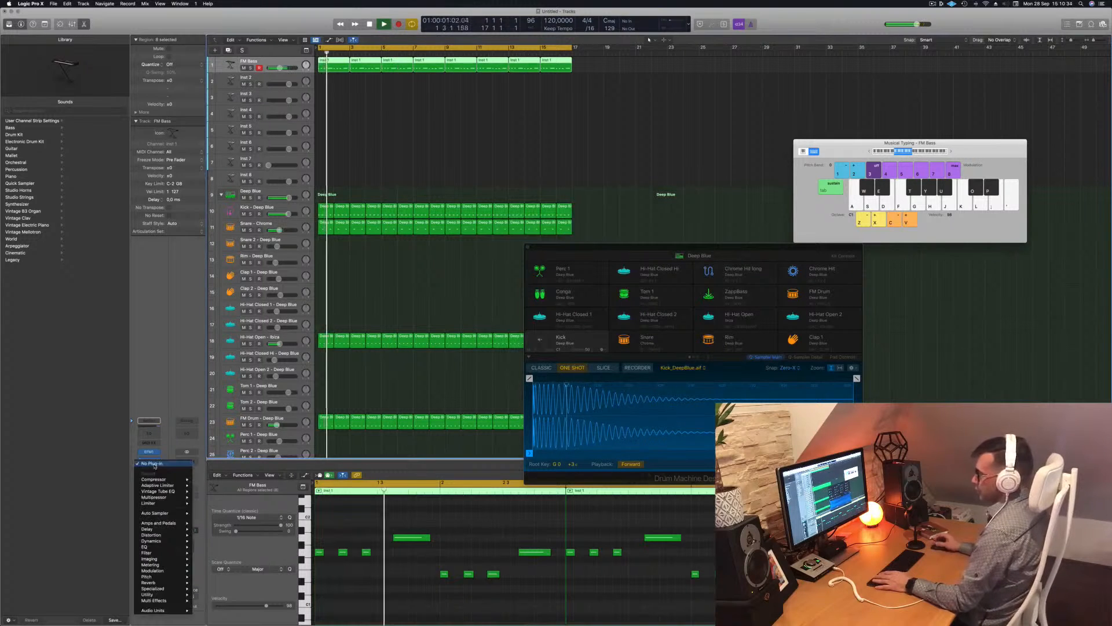
pyautogui.moveTo(159, 481)
pyautogui.click(203, 480)
pyautogui.press('Return')
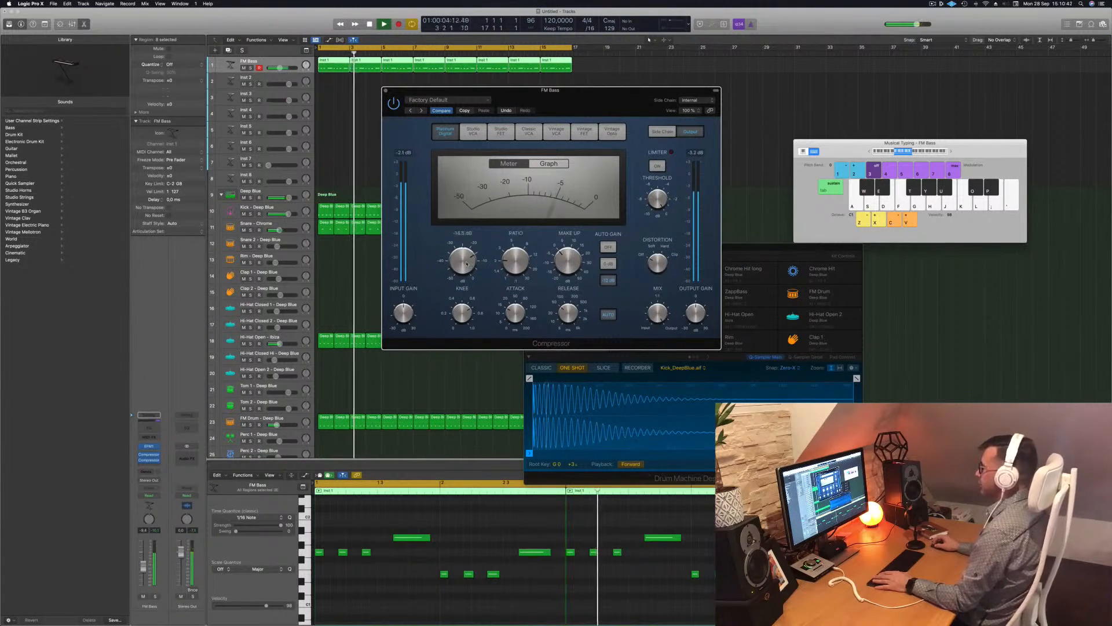
# Compare the bass with the second compressor bypassed and active, and raise the FM Bass channel volume slightly
pyautogui.press('Return')
pyautogui.moveTo(143, 571); pyautogui.dragTo(143, 571)
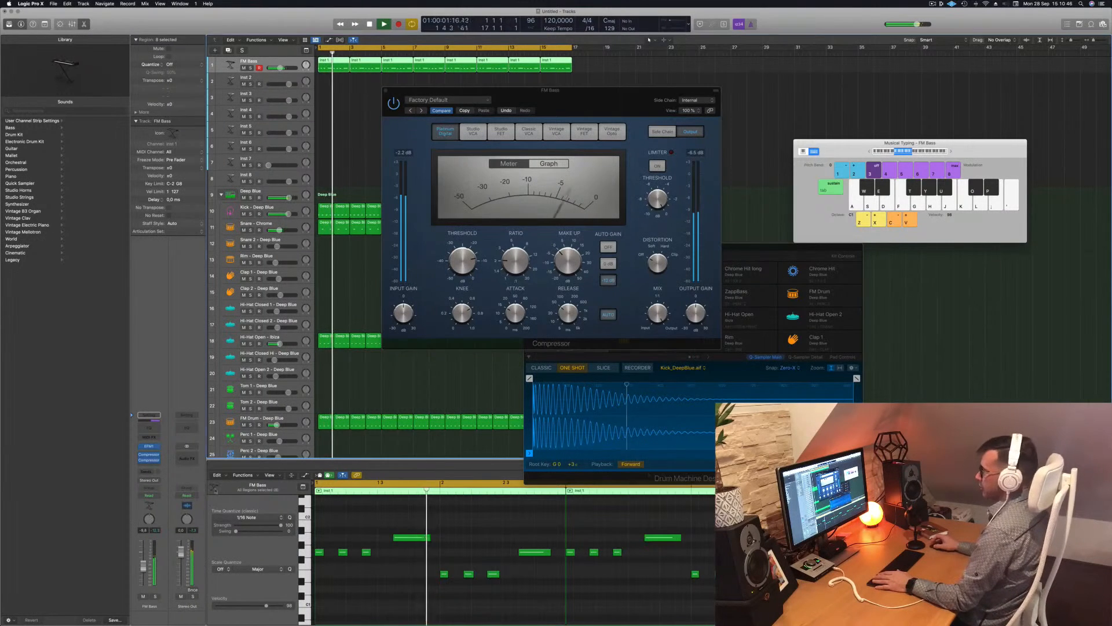
pyautogui.click(399, 104)
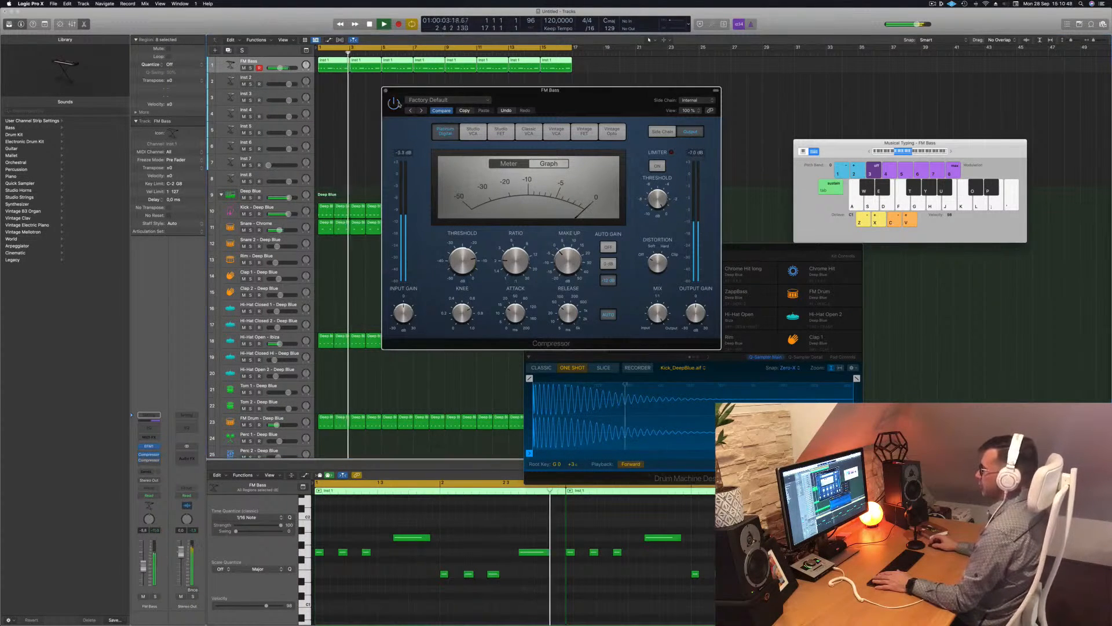
pyautogui.press('Return')
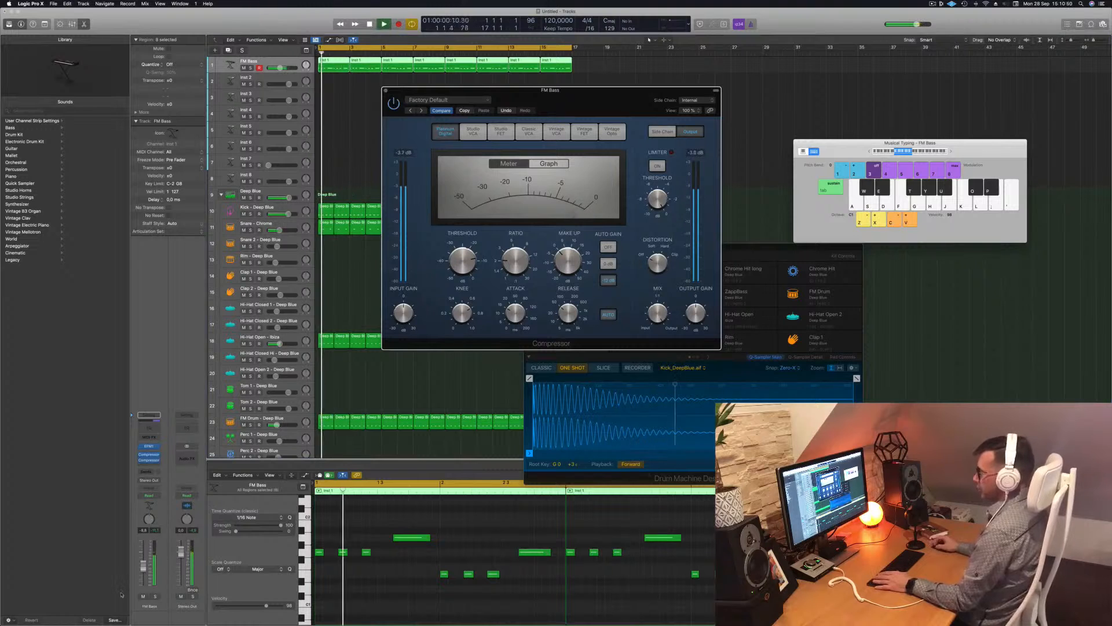
pyautogui.moveTo(143, 566); pyautogui.dragTo(142, 564)
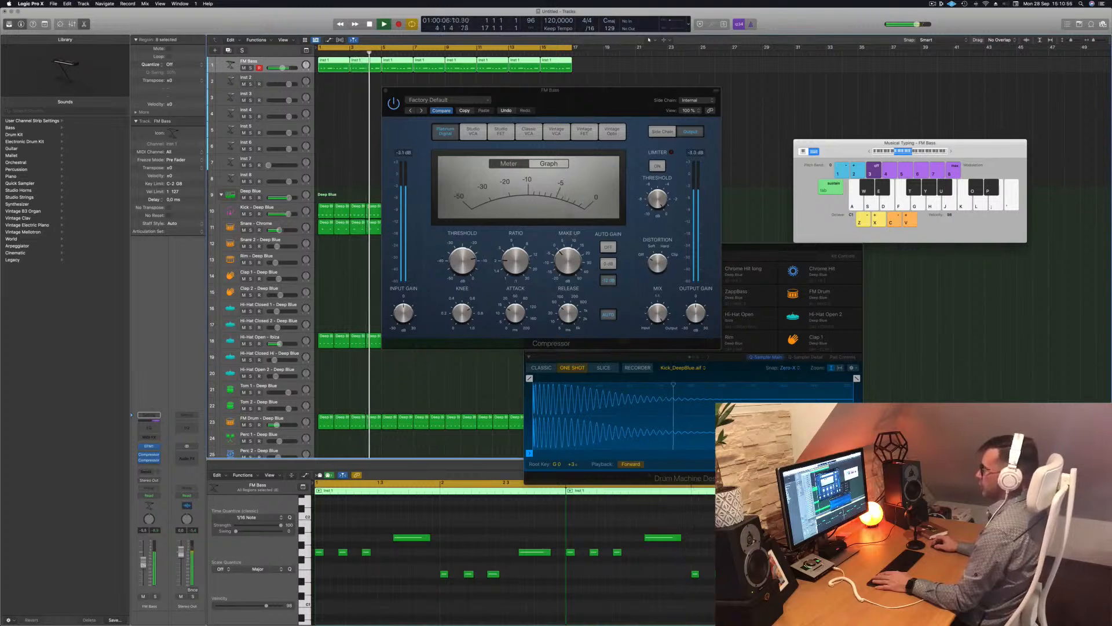
# Close the second FM Bass compressor's window and listen to the bass with the drums from the start
pyautogui.click(396, 106)
pyautogui.moveTo(573, 104); pyautogui.dragTo(570, 109)
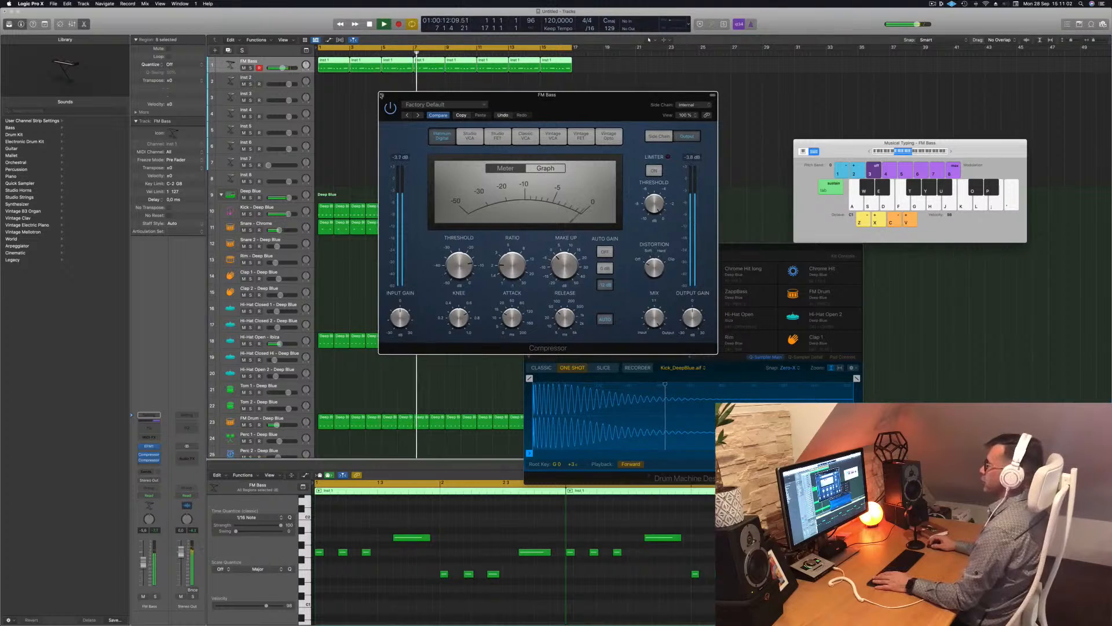
pyautogui.click(381, 94)
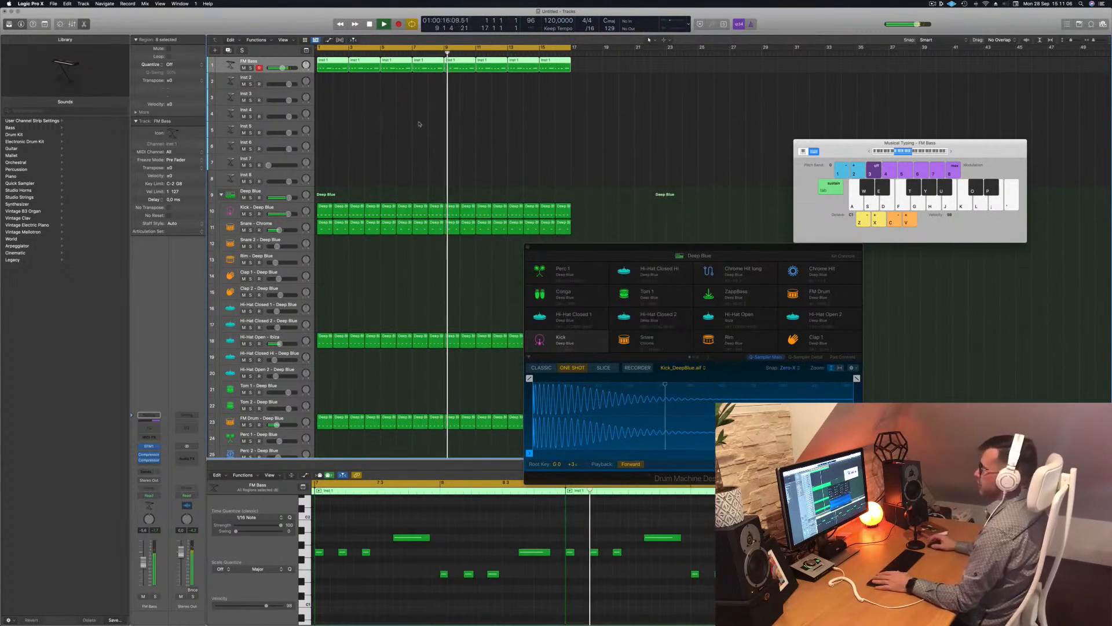
pyautogui.press('Return')
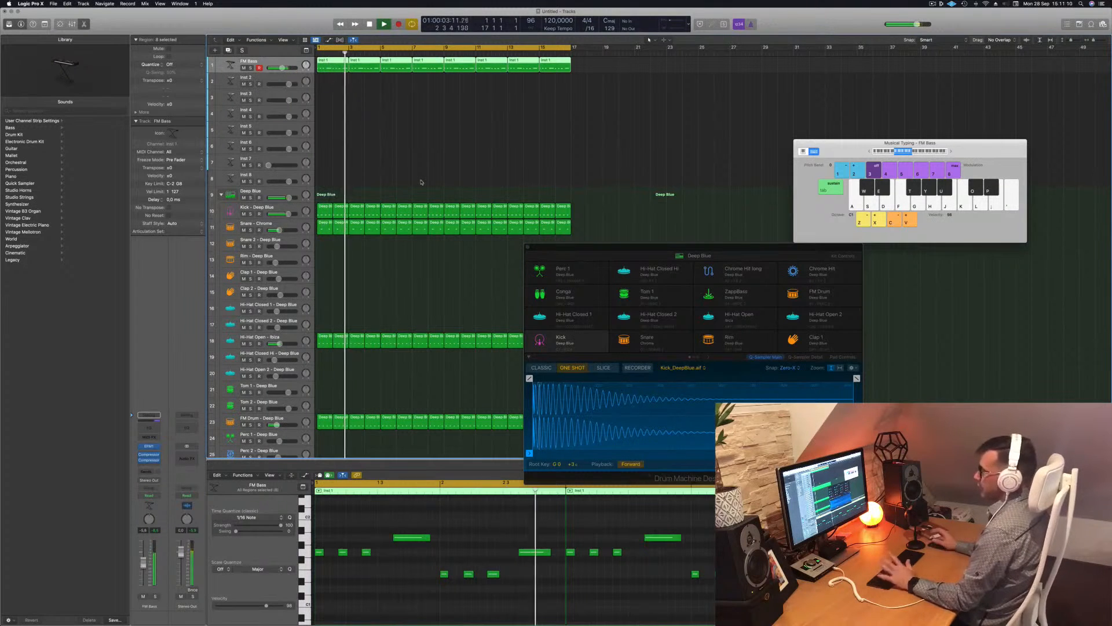
pyautogui.press('Return')
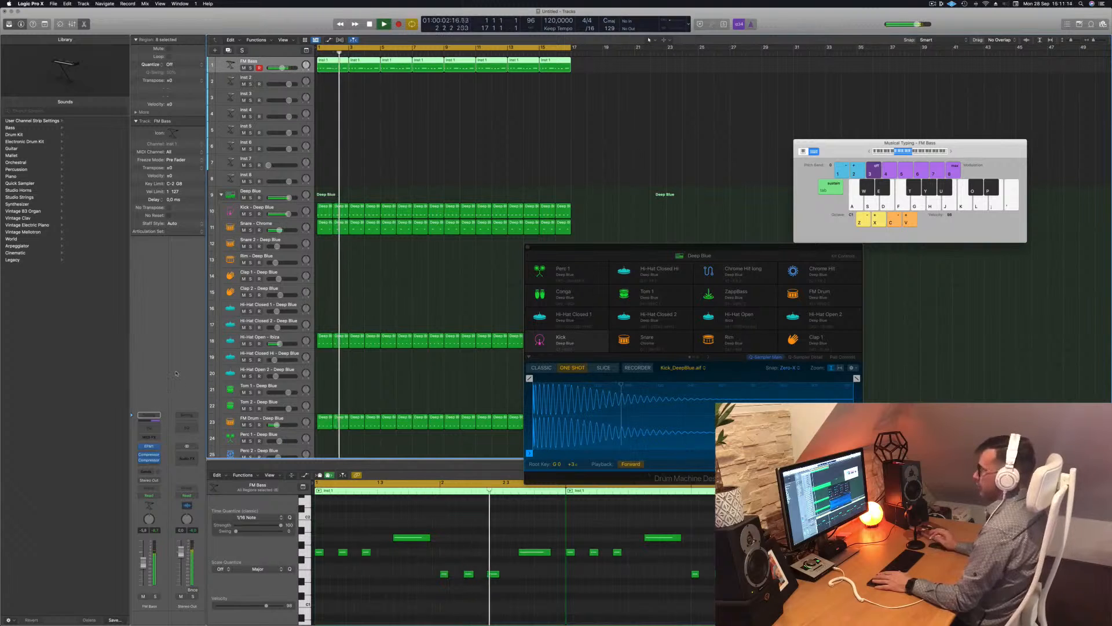
# Add a send to Bus 5 on the FM Bass channel and raise its send level
pyautogui.press('space')
pyautogui.click(144, 471)
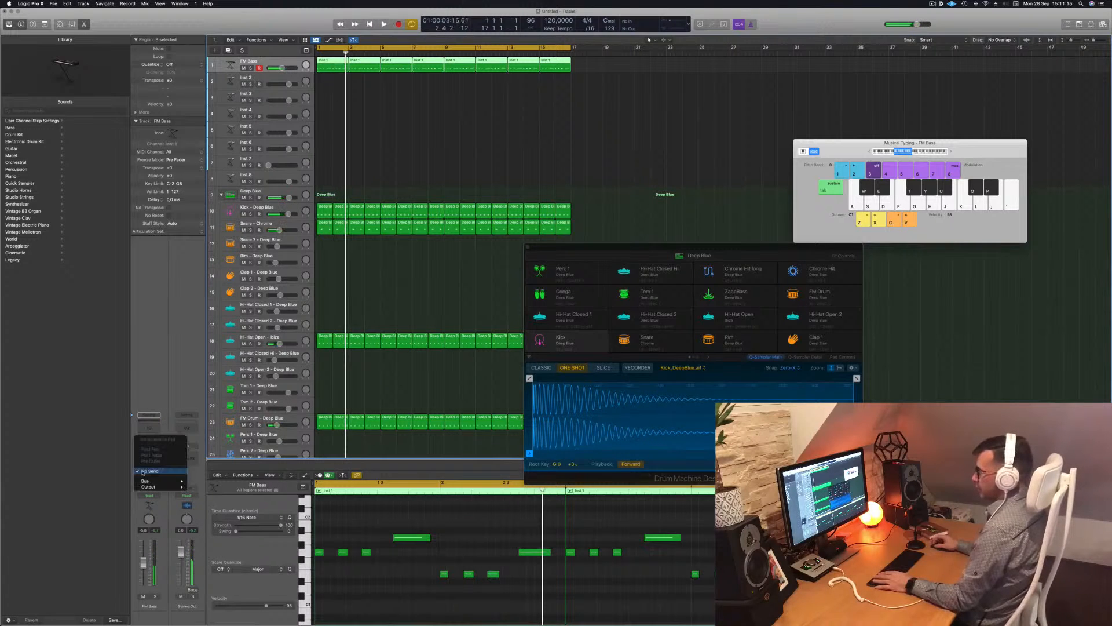
pyautogui.moveTo(146, 482)
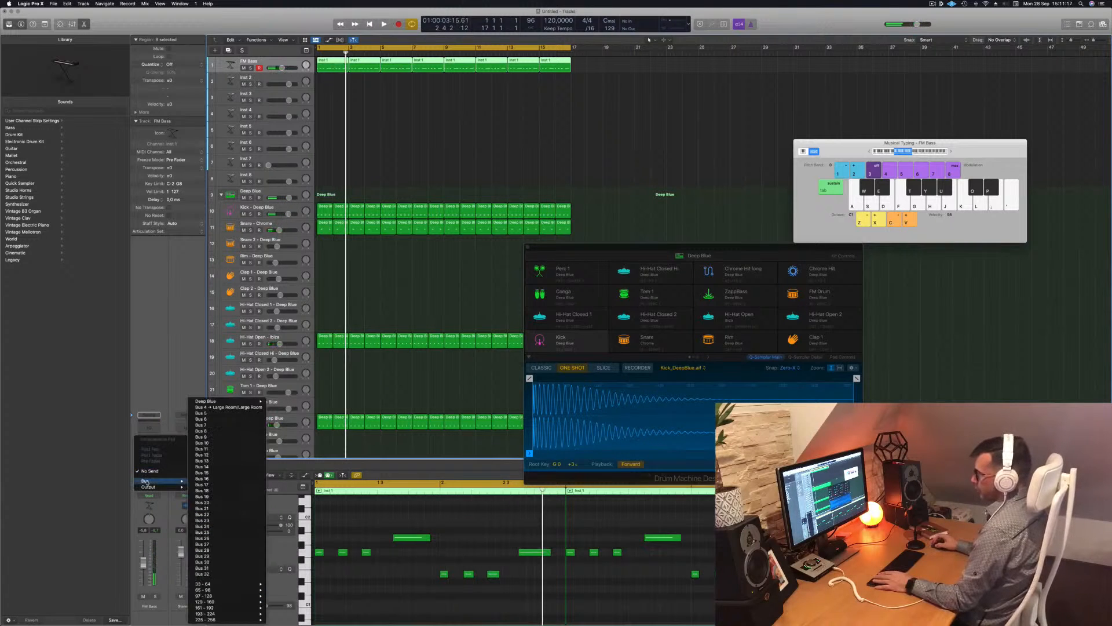
pyautogui.click(211, 413)
pyautogui.press('space')
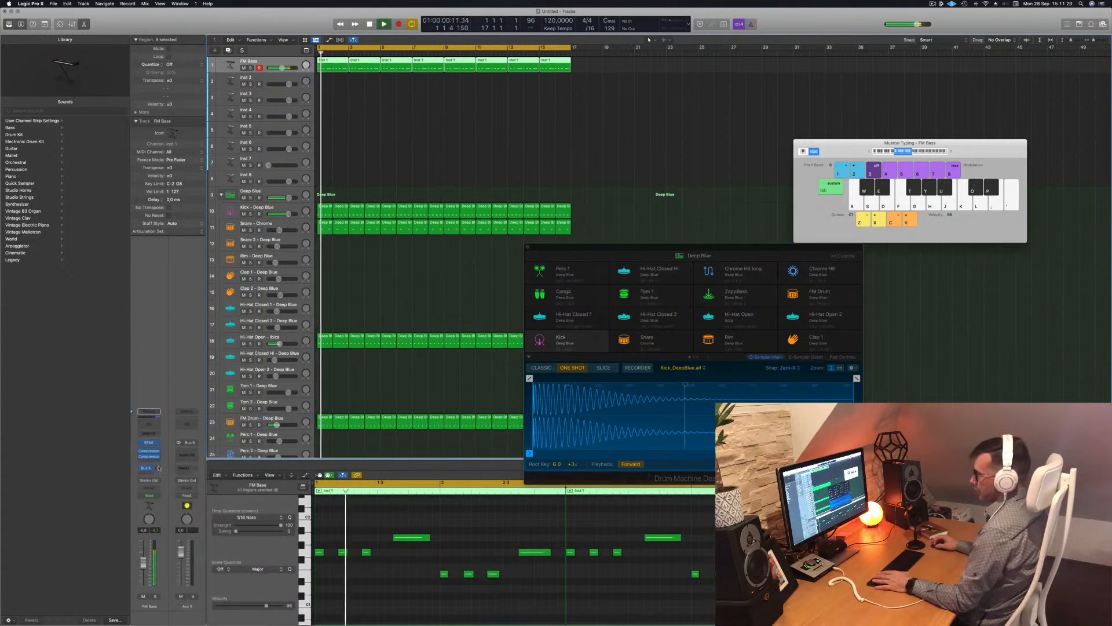
pyautogui.press('space')
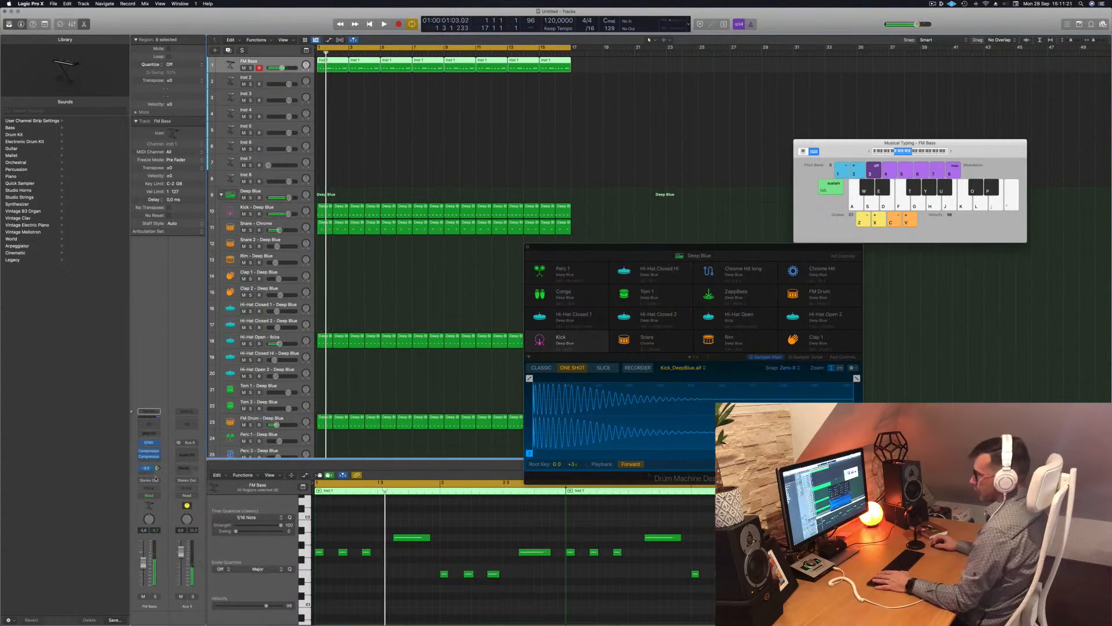
# Insert a ChromaVerb reverb on the Aux 5 channel and move its window clear of the tracks
pyautogui.click(189, 454)
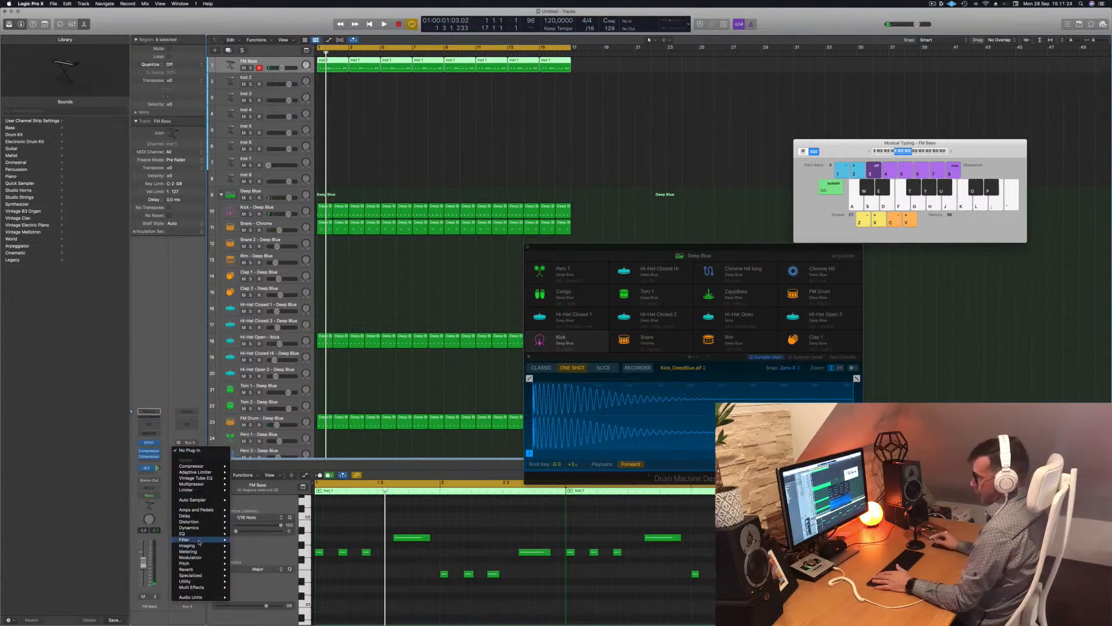
pyautogui.moveTo(205, 520)
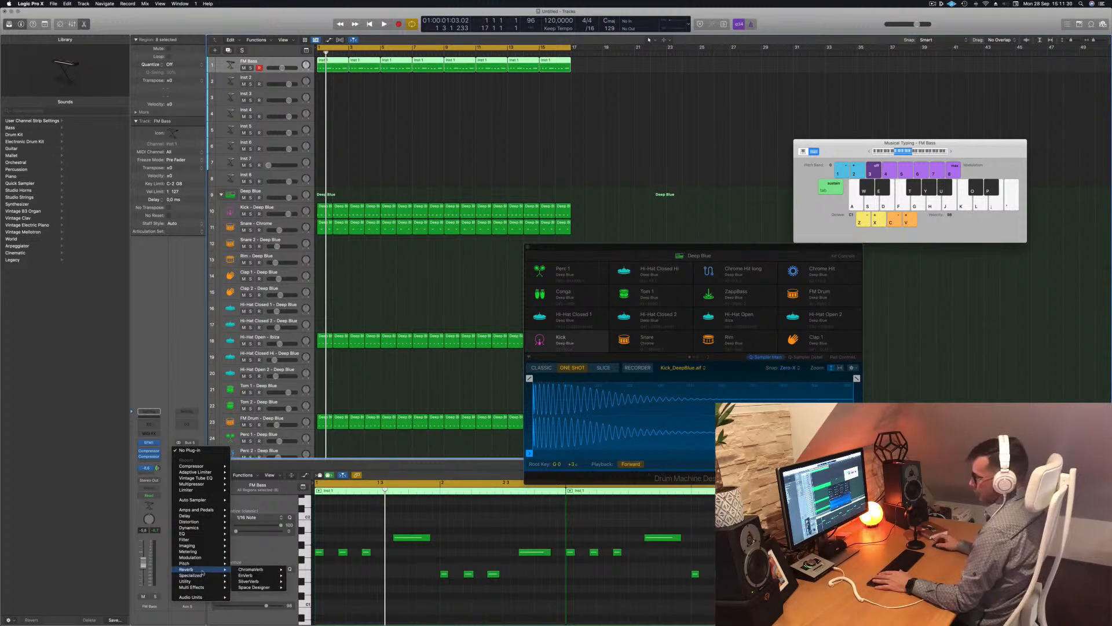
pyautogui.click(303, 570)
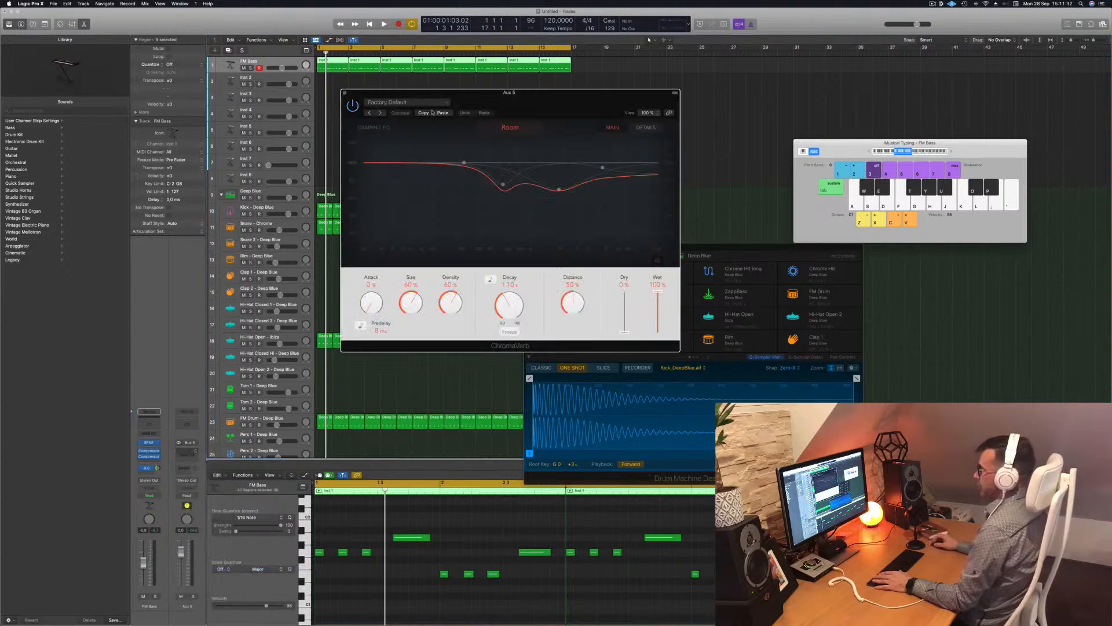
pyautogui.moveTo(487, 92); pyautogui.dragTo(556, 78)
# Audition the ChromaVerb presets from Drums Ambience through Brass Hall during playback, and recall the default setting
pyautogui.press('space')
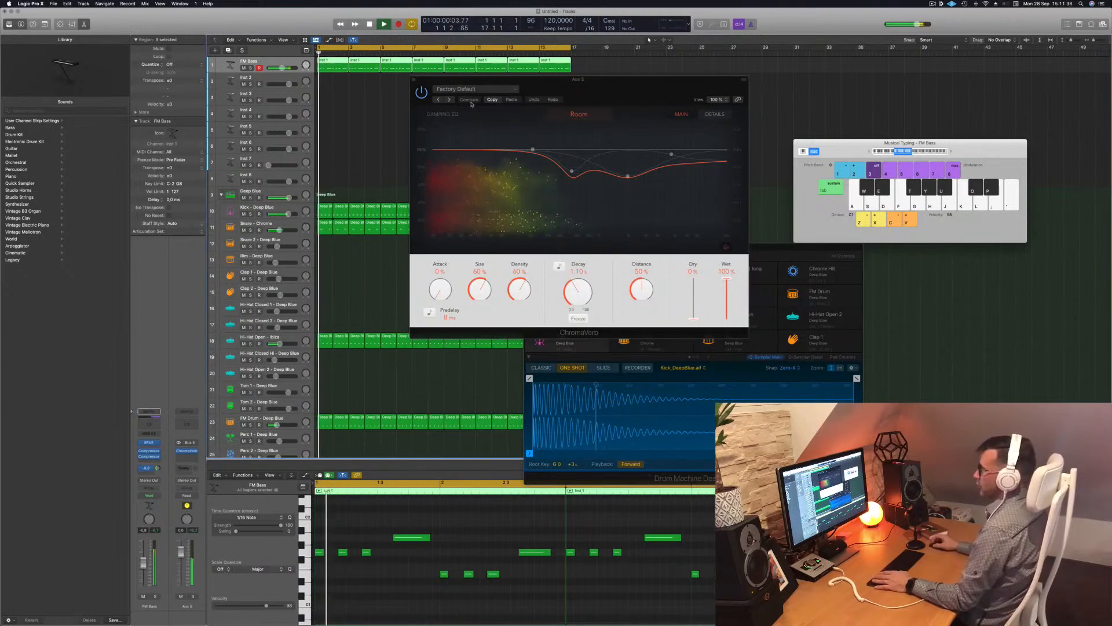
pyautogui.click(449, 100)
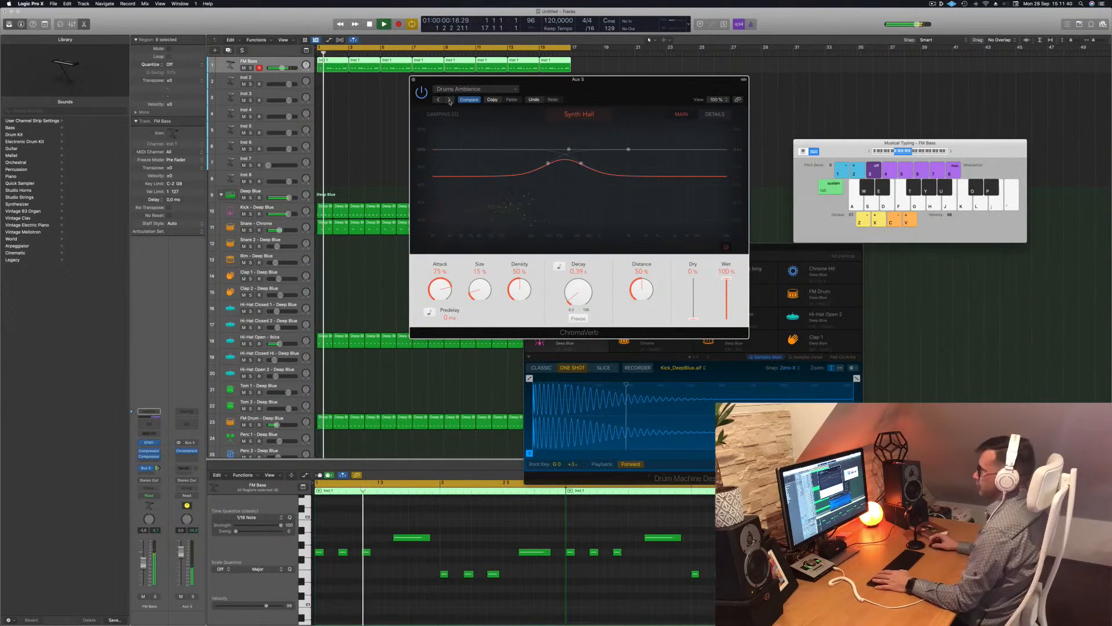
pyautogui.click(450, 101)
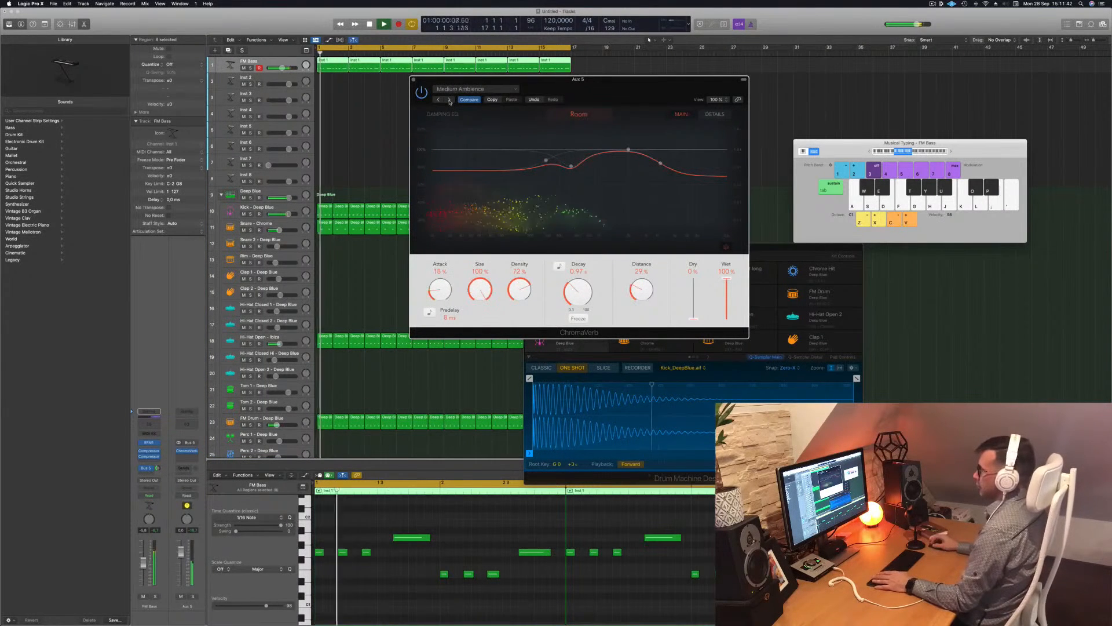
pyautogui.click(450, 100)
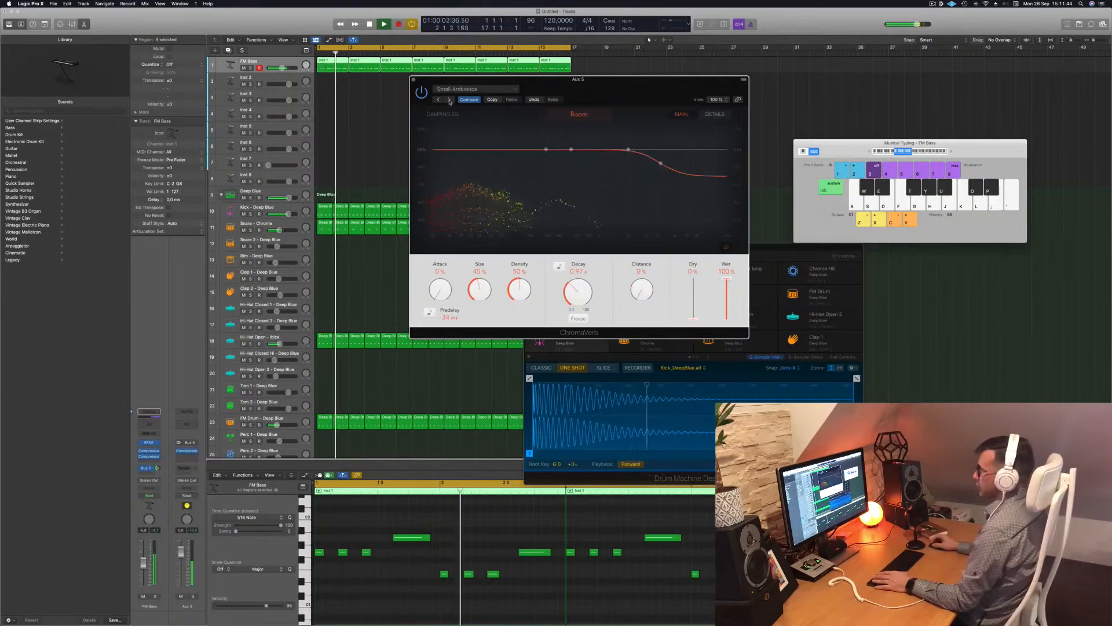
pyautogui.click(450, 101)
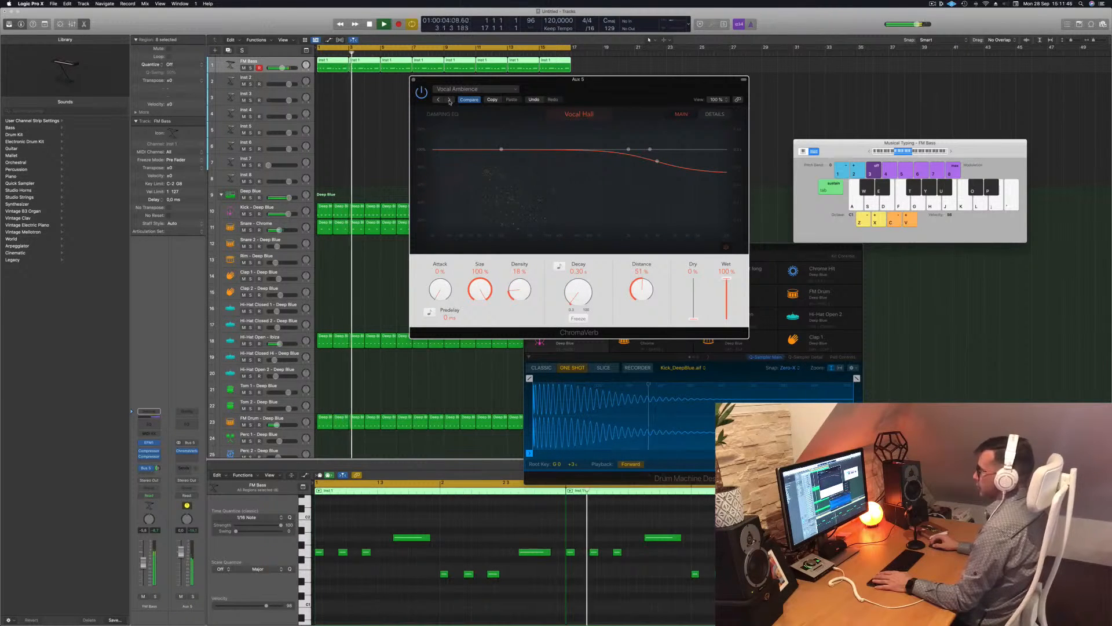
pyautogui.click(449, 100)
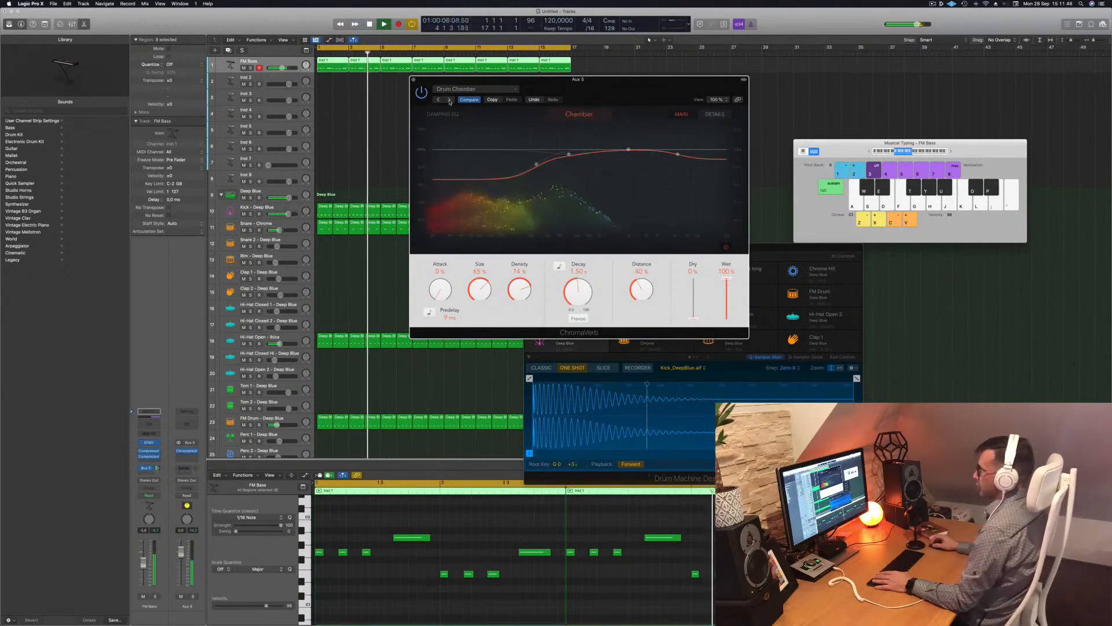
pyautogui.click(449, 100)
pyautogui.click(449, 101)
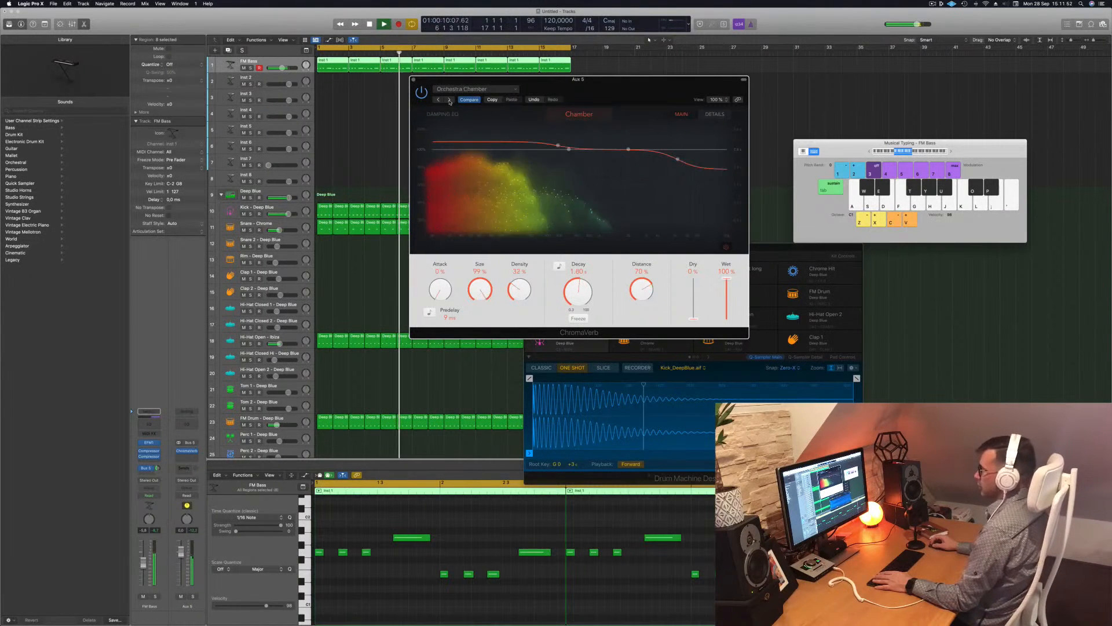
pyautogui.click(450, 100)
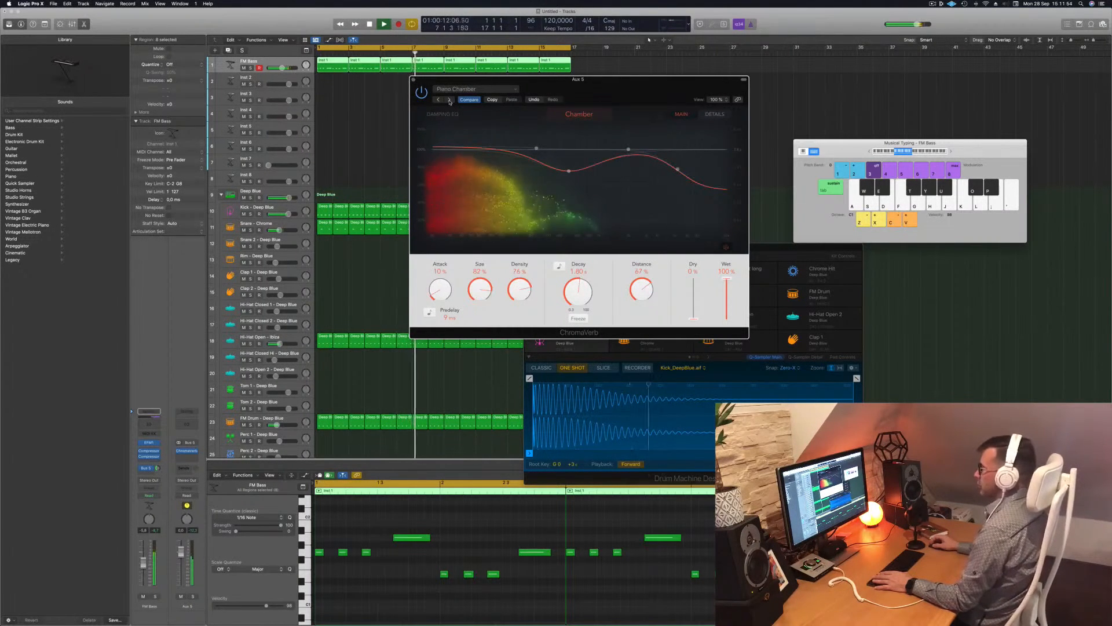
pyautogui.click(450, 100)
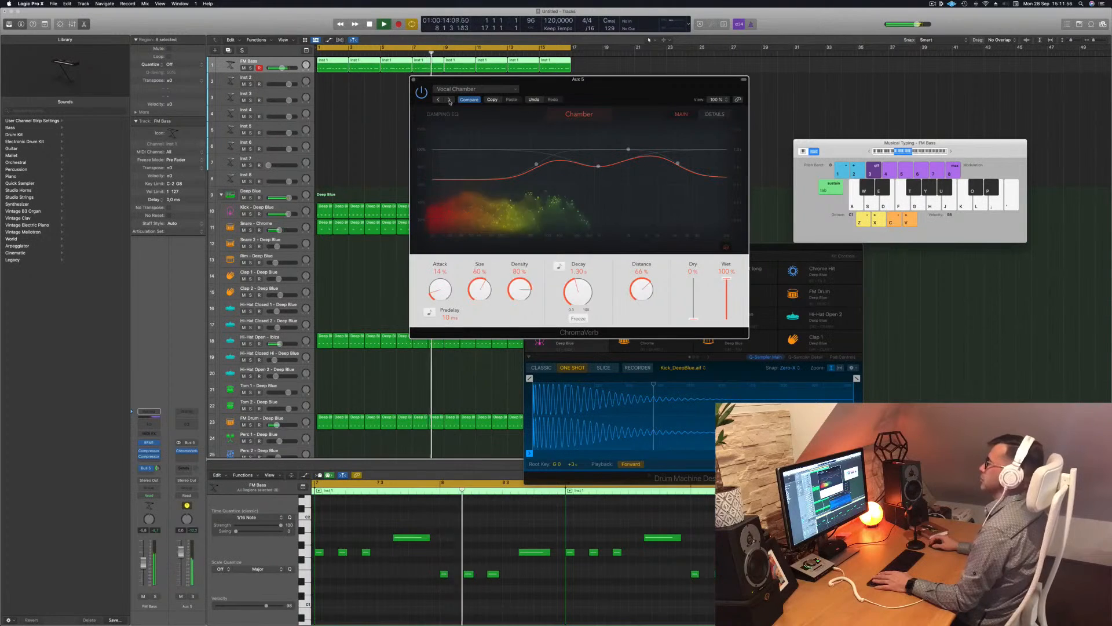
pyautogui.click(449, 100)
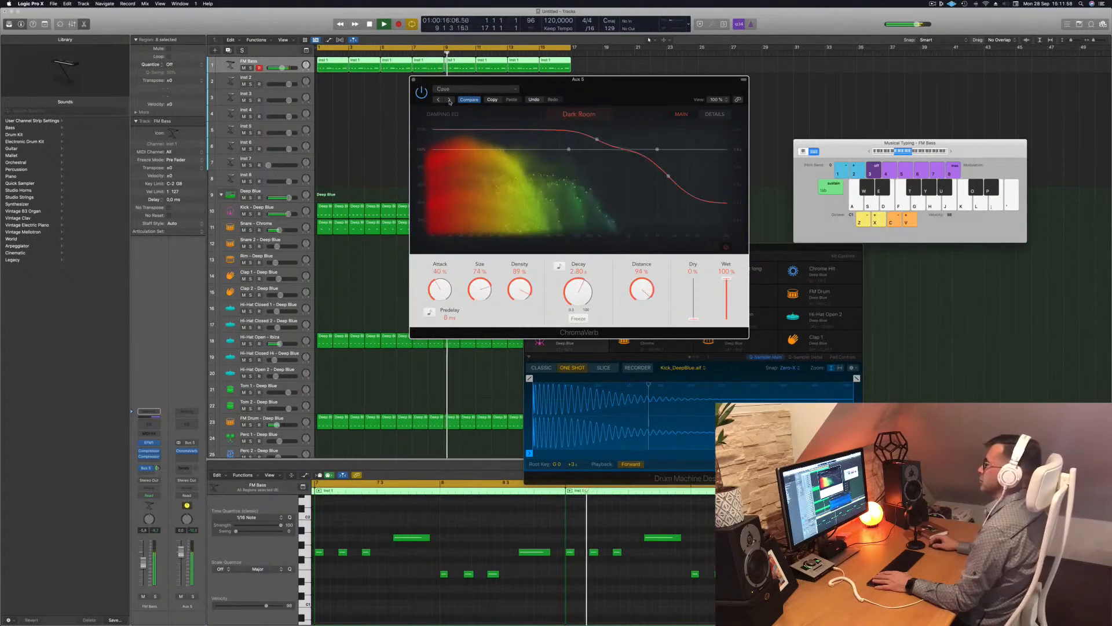
pyautogui.click(450, 100)
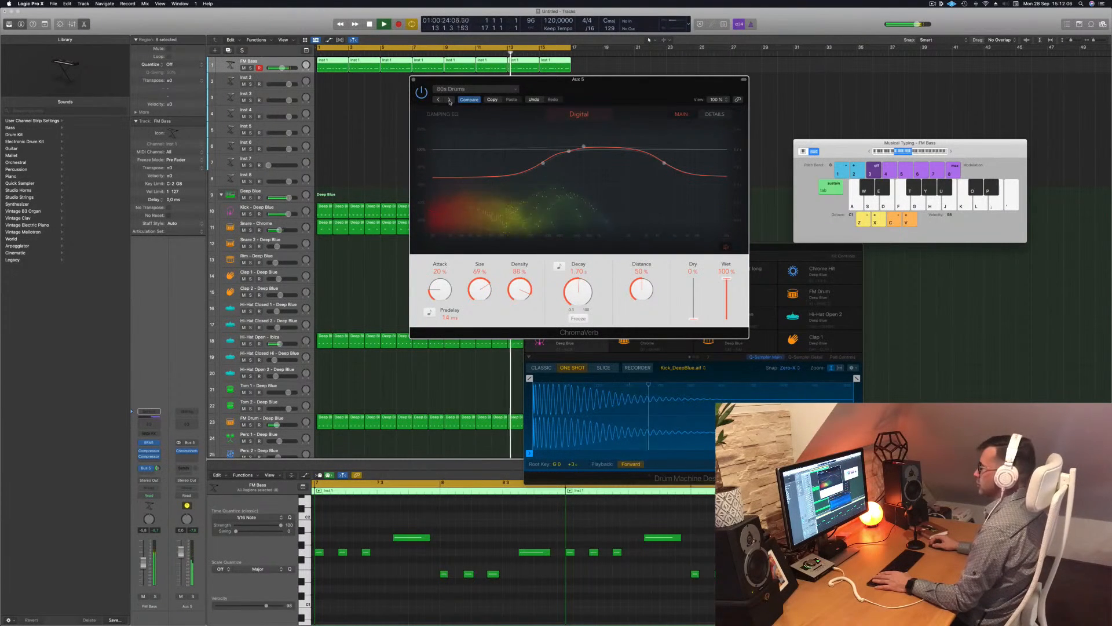
pyautogui.click(450, 100)
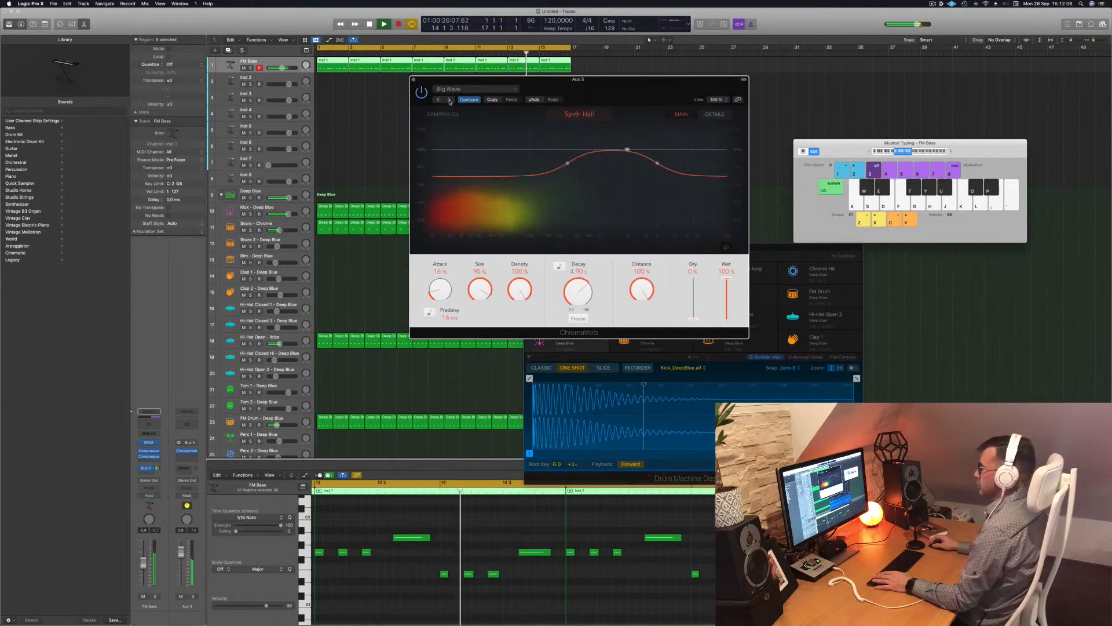
pyautogui.click(450, 100)
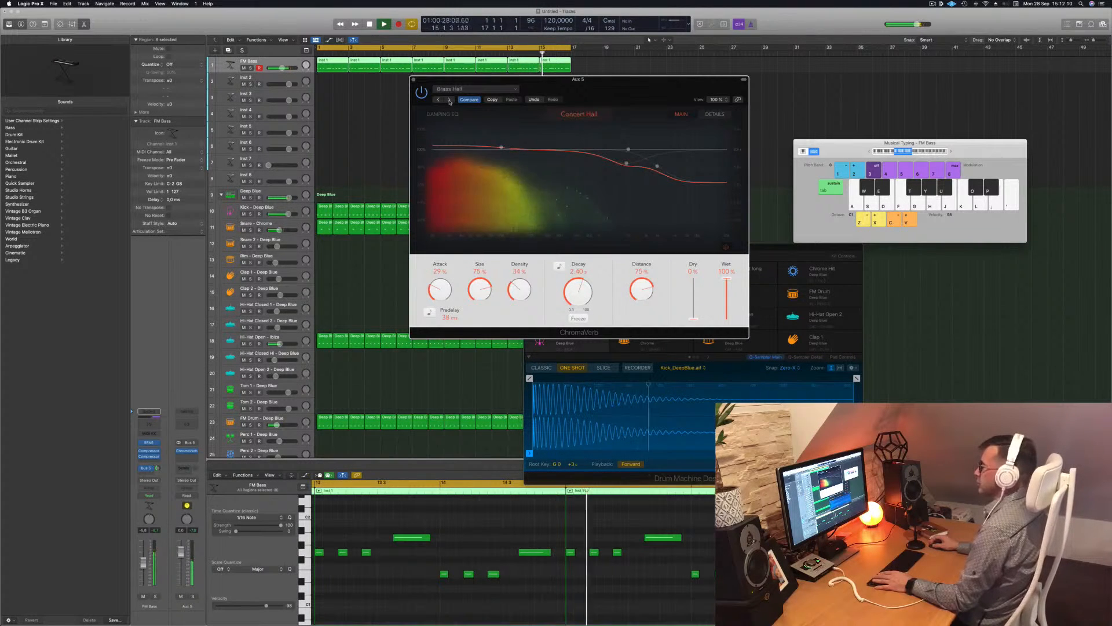
pyautogui.click(458, 89)
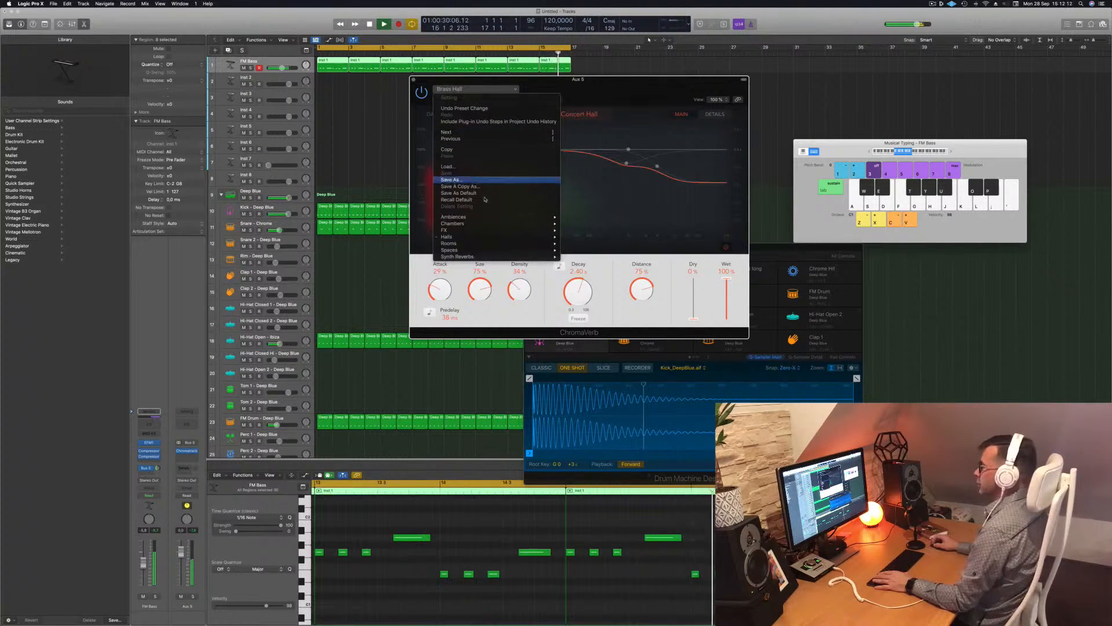
pyautogui.click(485, 200)
# Reshape ChromaVerb's damping EQ during playback by raising its second band and moving it to a higher frequency
pyautogui.moveTo(600, 84); pyautogui.dragTo(634, 59)
pyautogui.press('space')
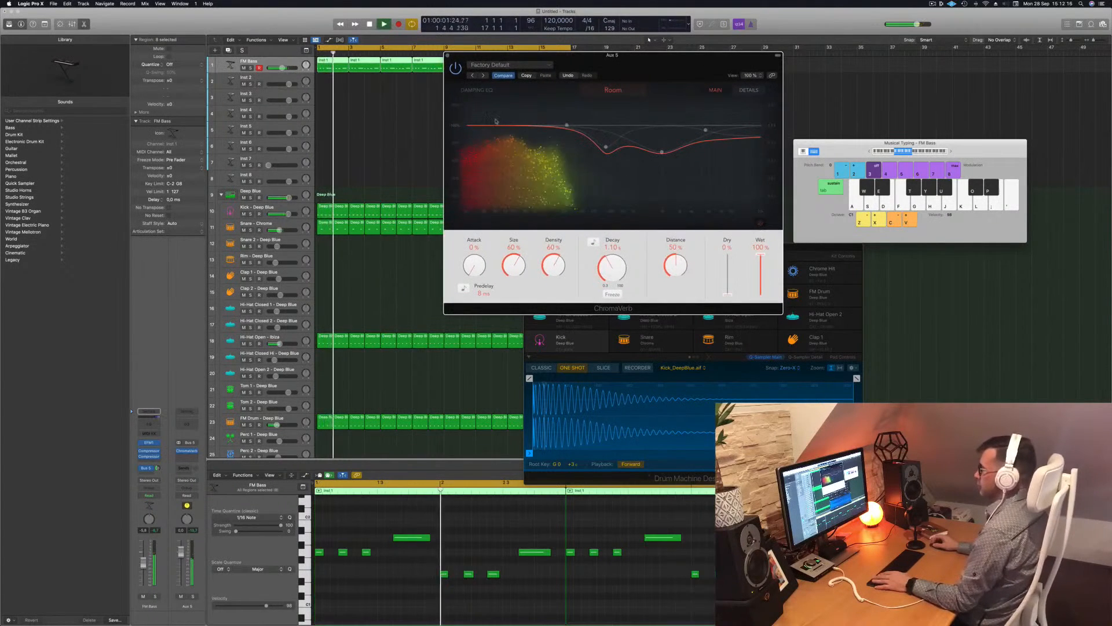
pyautogui.moveTo(606, 147); pyautogui.dragTo(634, 115)
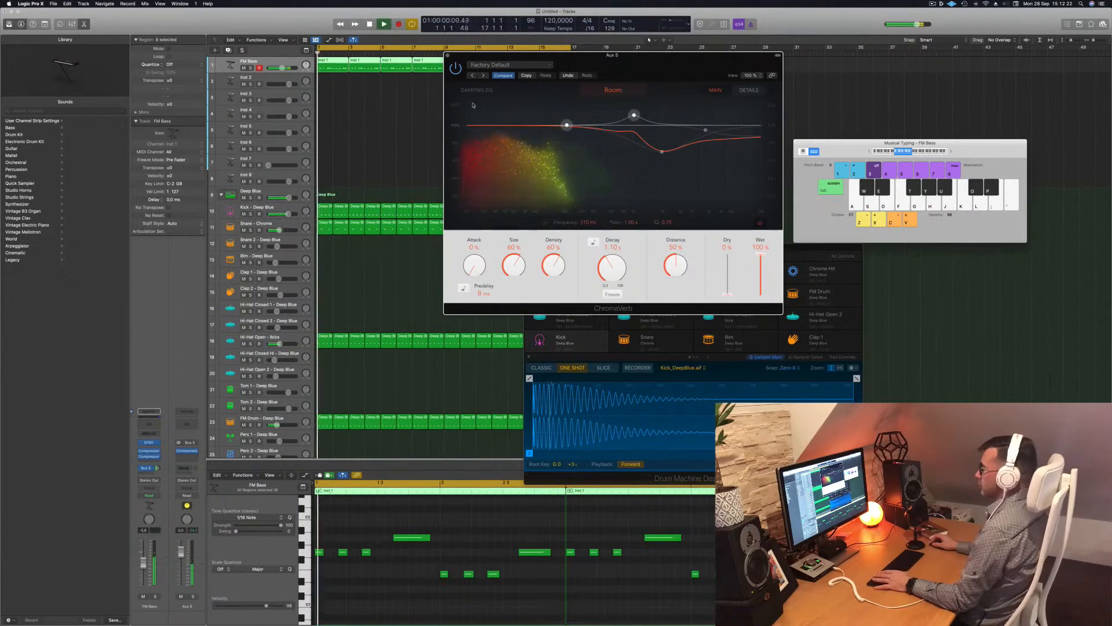
# Add a Channel EQ on Aux 5 with a 12 dB/Oct low cut at 218 Hz, and adjust the FM Bass send level
pyautogui.doubleClick(190, 425)
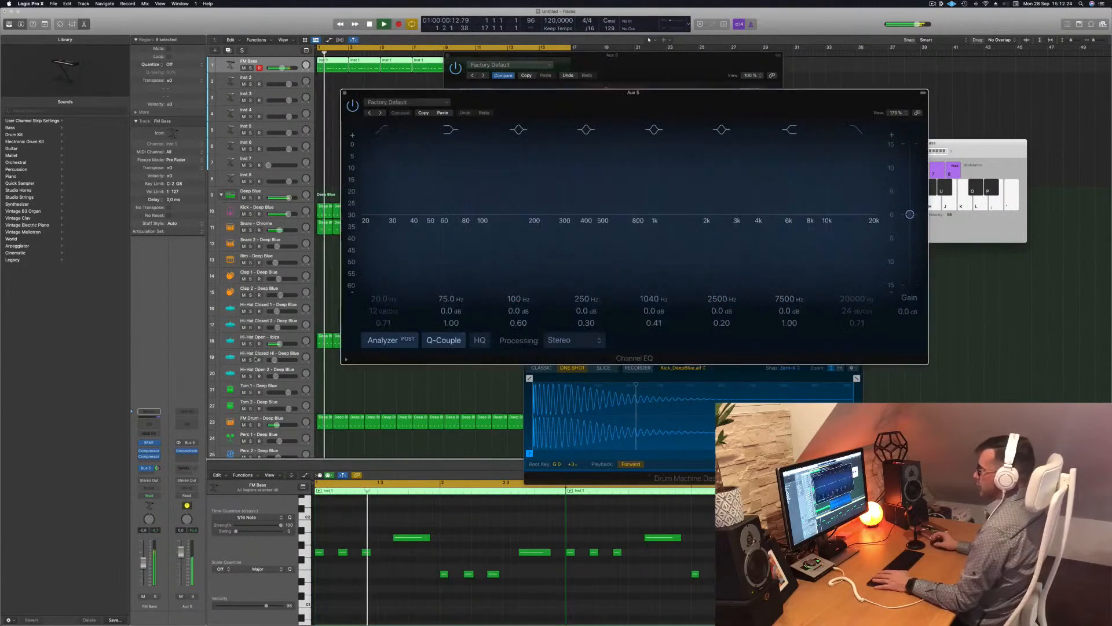
pyautogui.moveTo(377, 196); pyautogui.dragTo(558, 175)
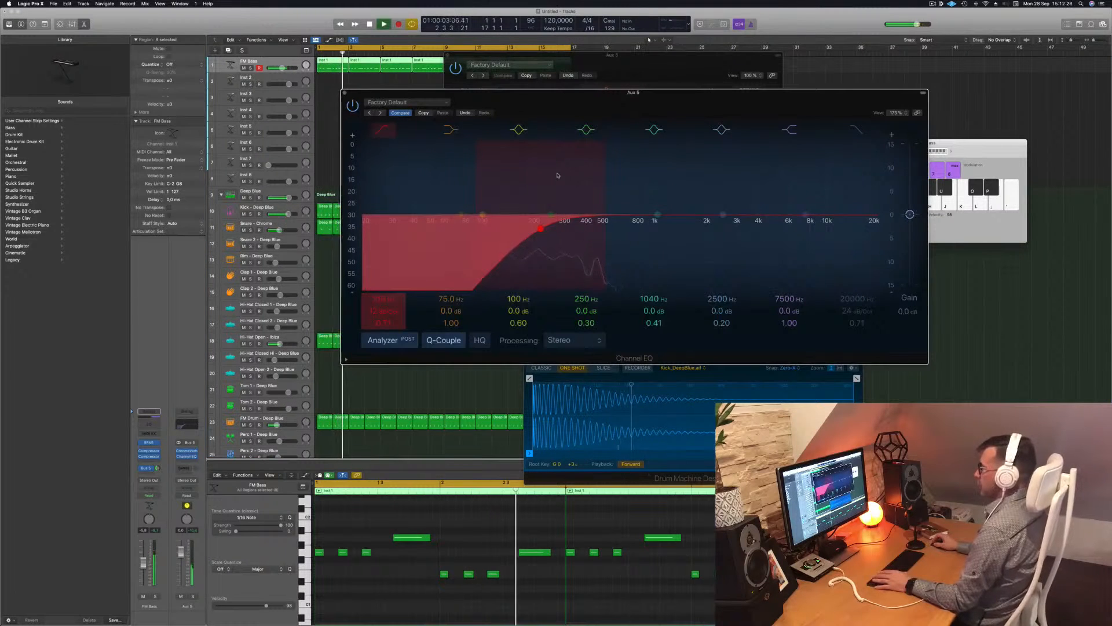
pyautogui.press('Return')
pyautogui.moveTo(158, 467); pyautogui.dragTo(159, 470)
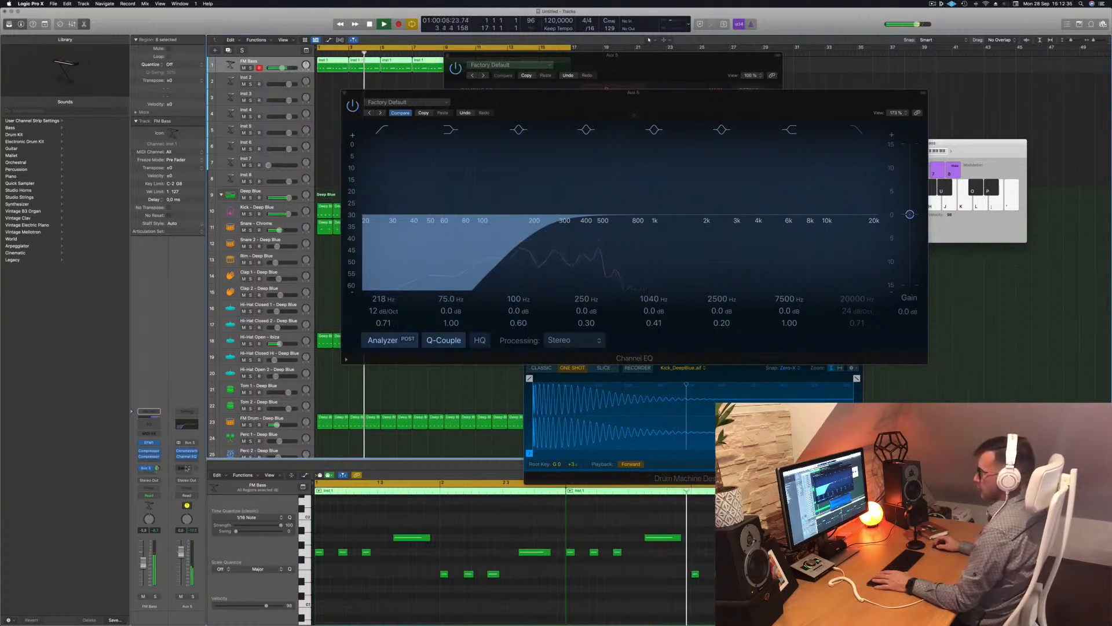
# Insert a Compressor on Aux 5 and set its side chain to Kick - Deep Blue (Inst 9)
pyautogui.click(190, 462)
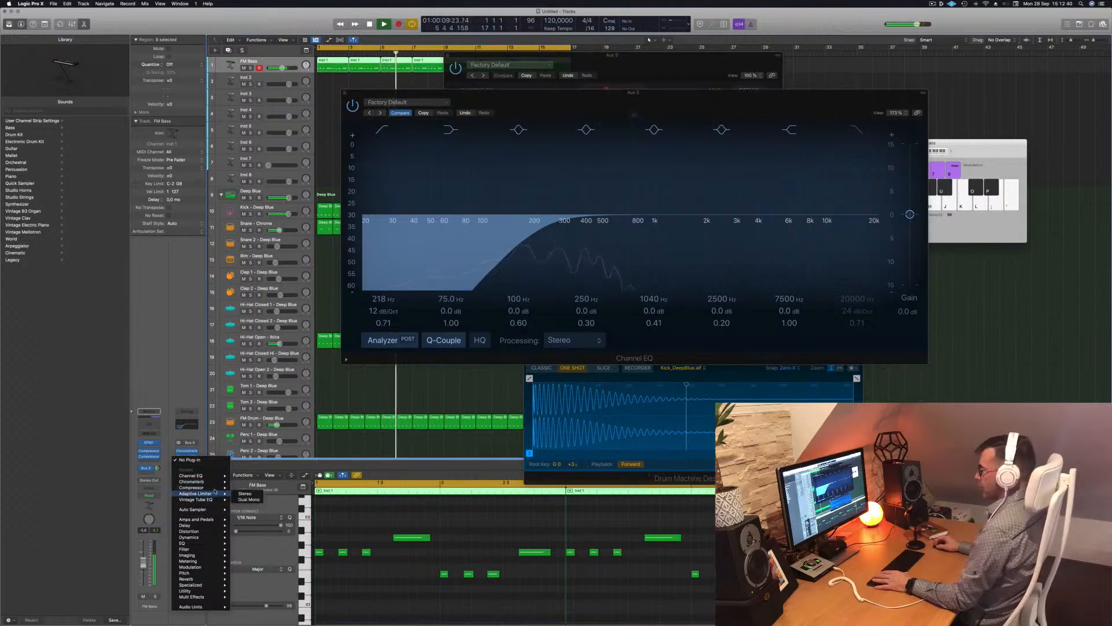
pyautogui.click(243, 488)
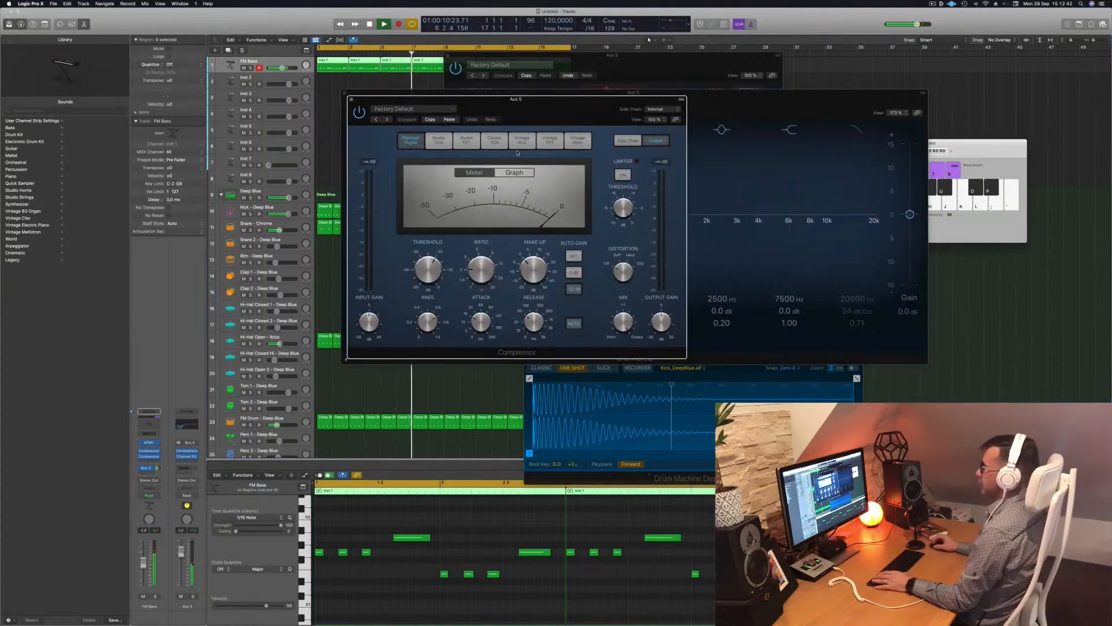
pyautogui.moveTo(665, 128)
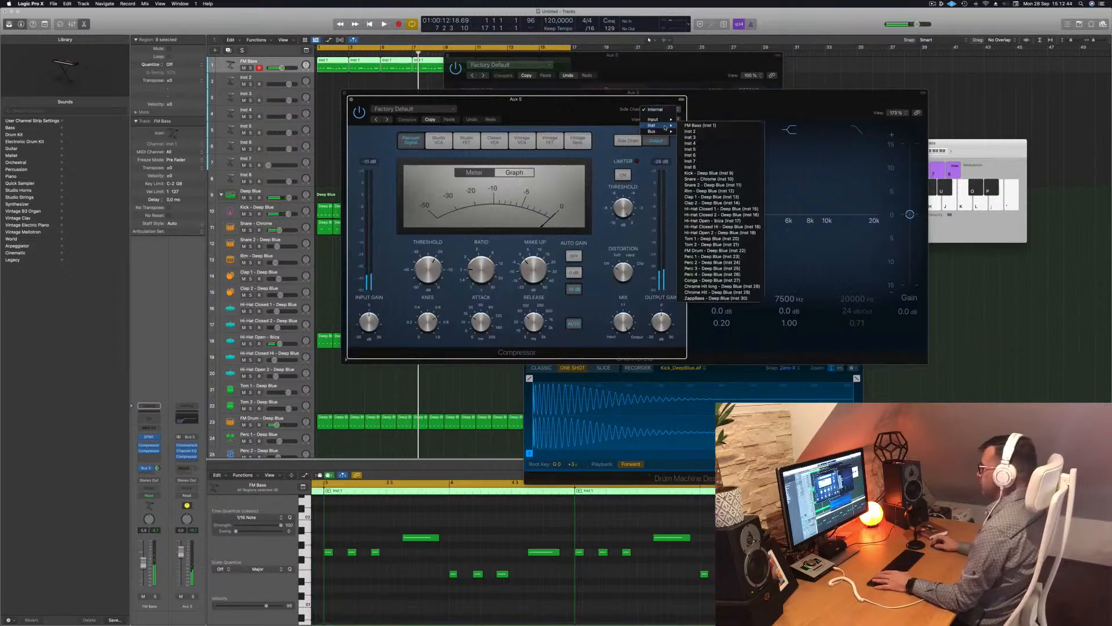
pyautogui.click(716, 173)
pyautogui.moveTo(567, 99); pyautogui.dragTo(633, 125)
# Adjust the Aux 5 compressor's ratio and set its threshold to -23.0 dB during playback, and close its window
pyautogui.press('space')
pyautogui.moveTo(549, 297); pyautogui.dragTo(551, 278)
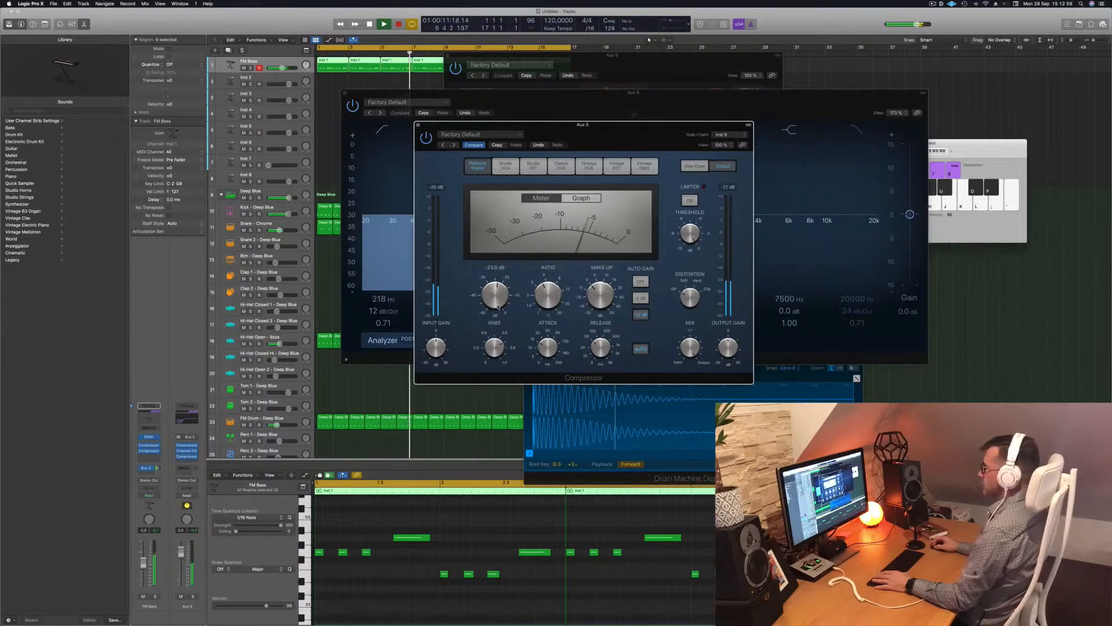
pyautogui.click(418, 126)
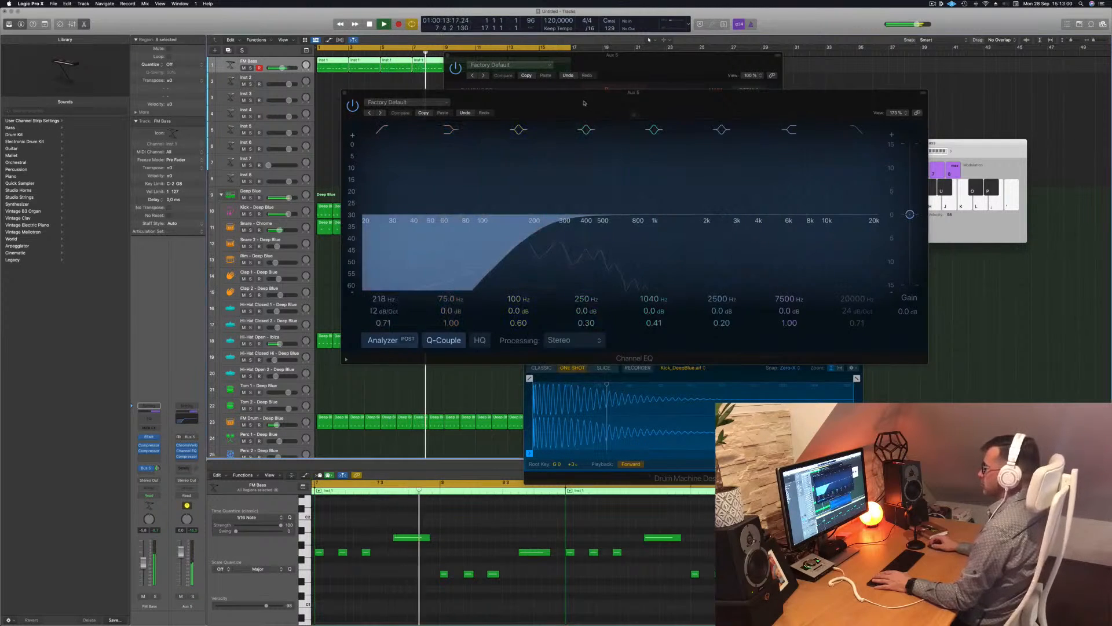
# Set ChromaVerb's decay to 1.00 s and the Aux 5 Channel EQ's low cut to 150 Hz during playback
pyautogui.moveTo(585, 103); pyautogui.dragTo(891, 112)
pyautogui.moveTo(592, 61); pyautogui.dragTo(508, 71)
pyautogui.press('Return')
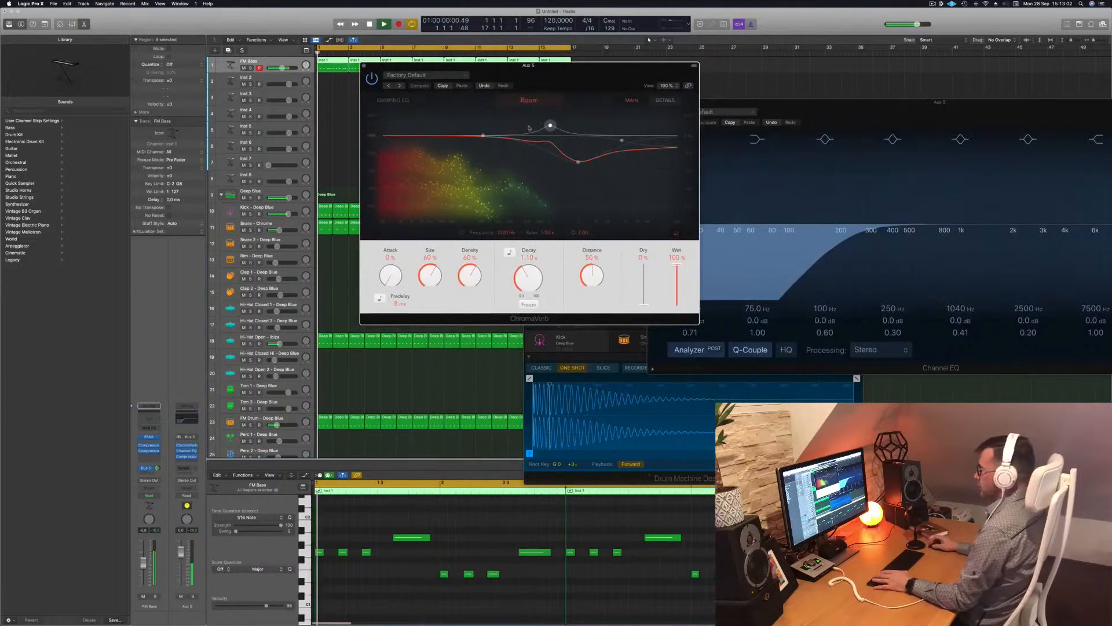
pyautogui.moveTo(531, 284); pyautogui.dragTo(528, 294)
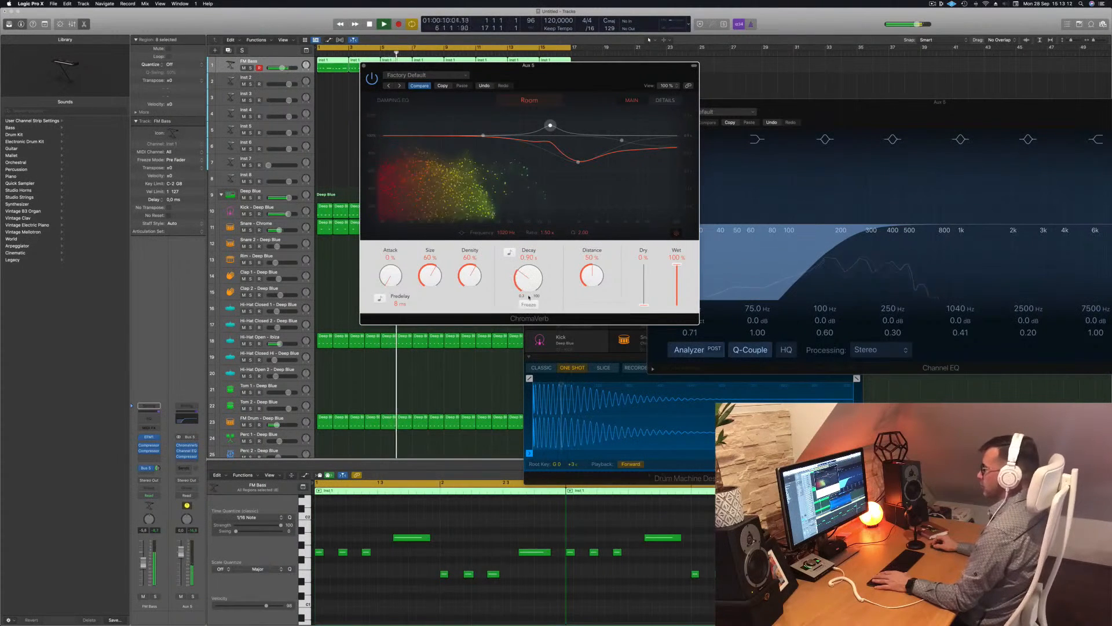
pyautogui.click(510, 253)
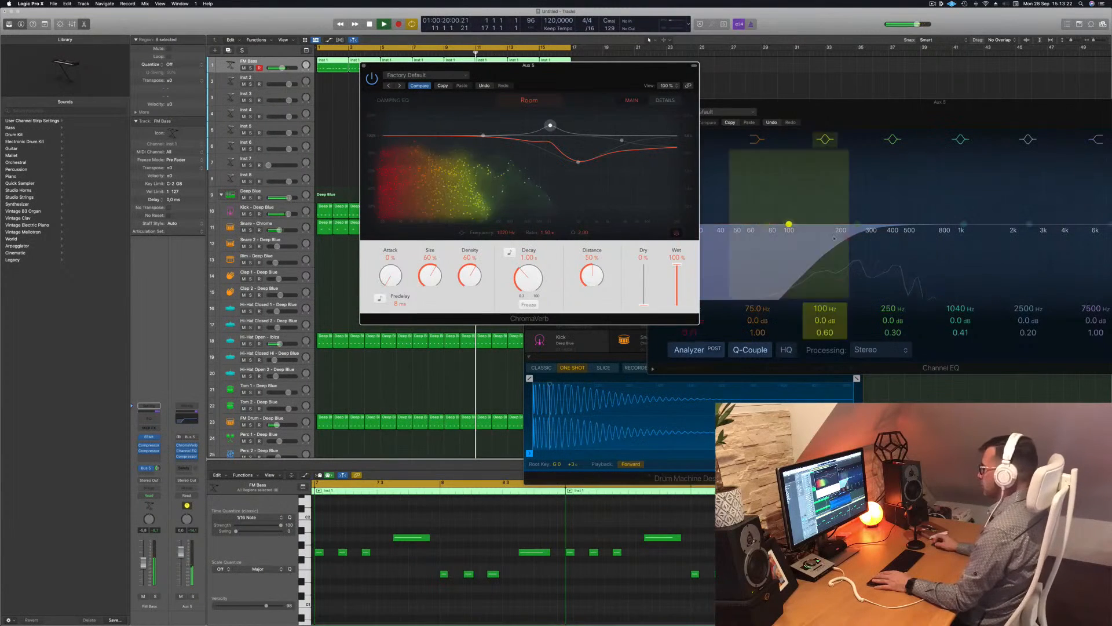
pyautogui.moveTo(847, 239); pyautogui.dragTo(801, 239)
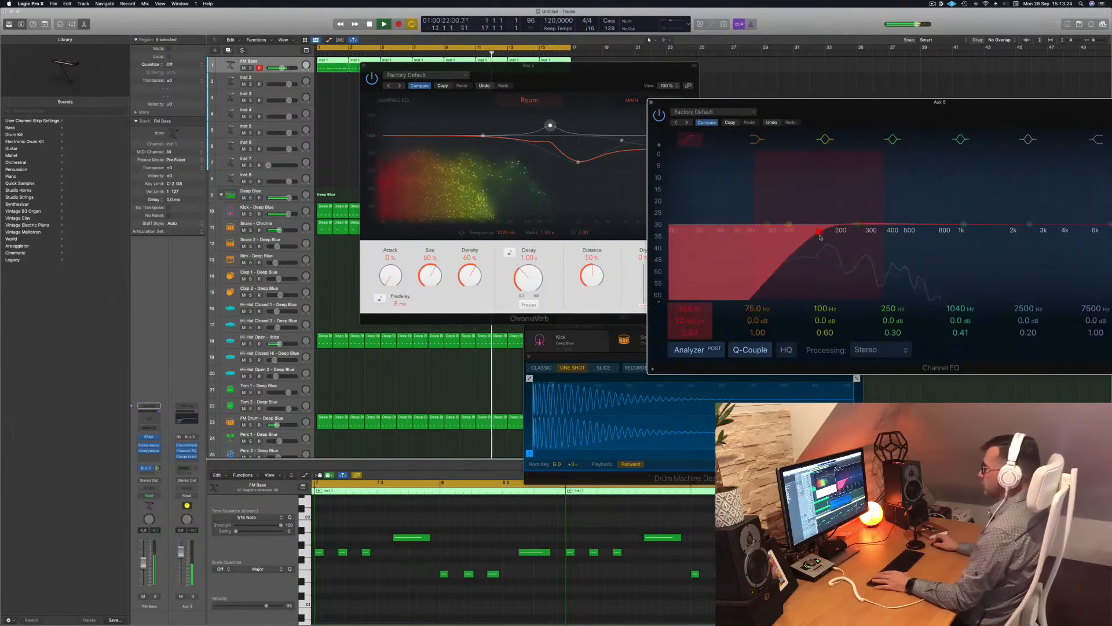
# Set ChromaVerb's size to 50%, density to 87%, decay to 1.10 s and distance to 34% during playback
pyautogui.click(524, 282)
pyautogui.moveTo(601, 68); pyautogui.dragTo(628, 98)
pyautogui.moveTo(579, 288); pyautogui.dragTo(583, 293)
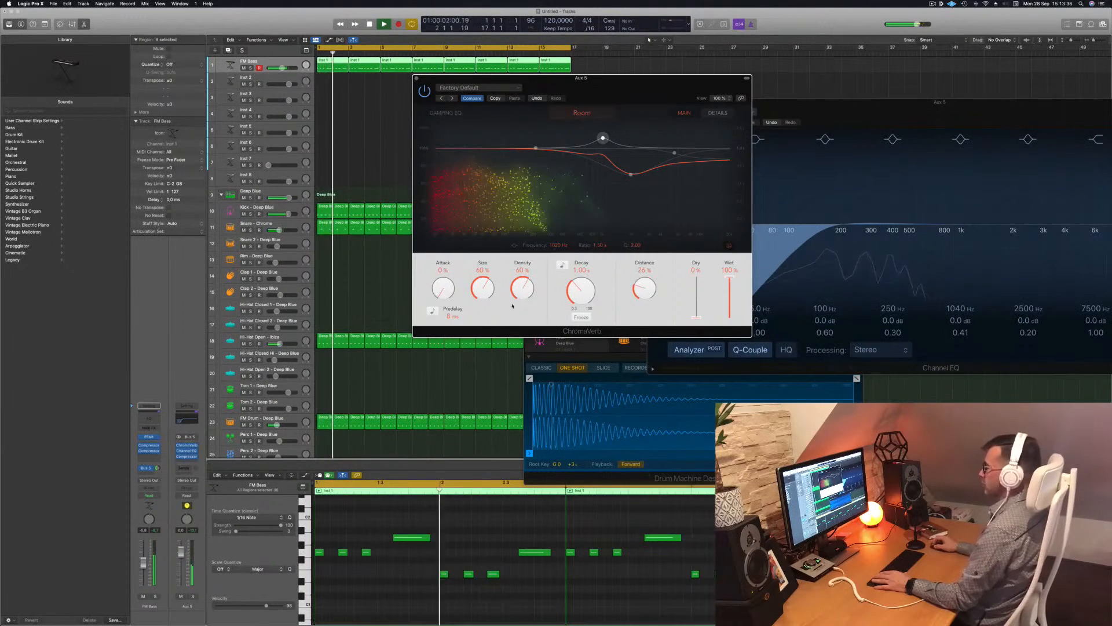
pyautogui.moveTo(523, 288); pyautogui.dragTo(484, 290)
pyautogui.moveTo(577, 293); pyautogui.dragTo(578, 289)
pyautogui.moveTo(650, 284); pyautogui.dragTo(649, 286)
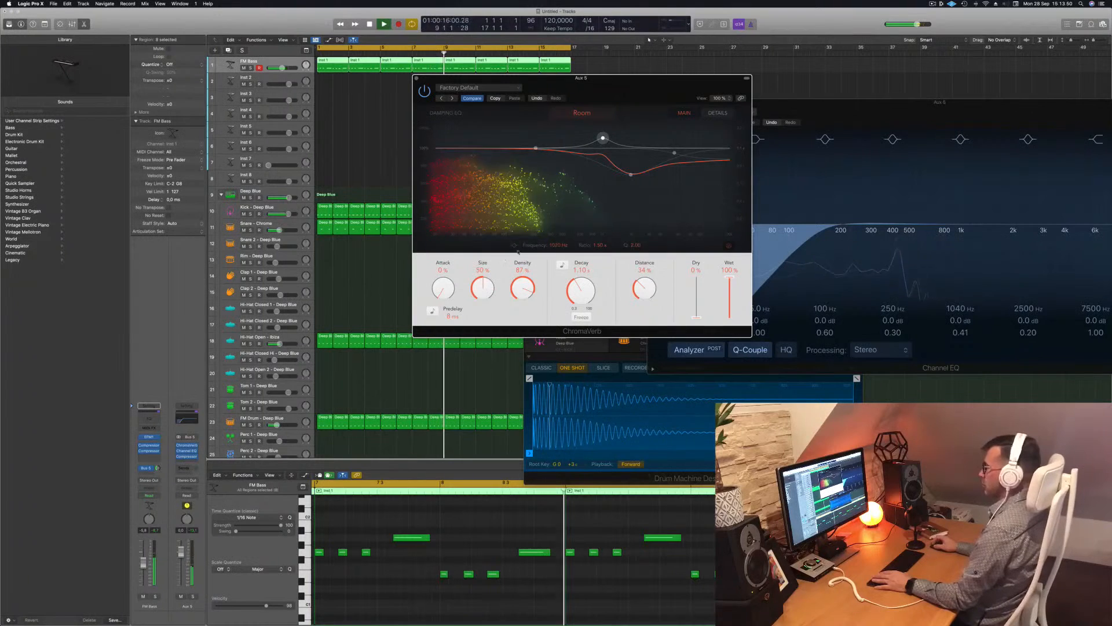
# Compare the bass with ChromaVerb bypassed and active, and close its window and stop playback
pyautogui.moveTo(526, 81); pyautogui.dragTo(531, 81)
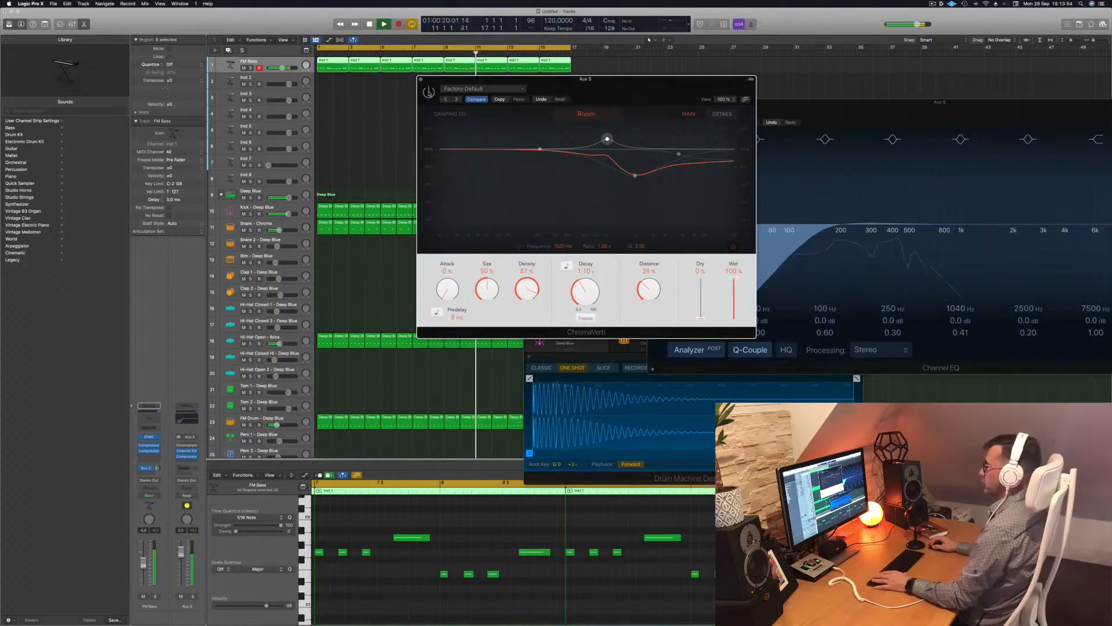
pyautogui.moveTo(496, 80); pyautogui.dragTo(482, 81)
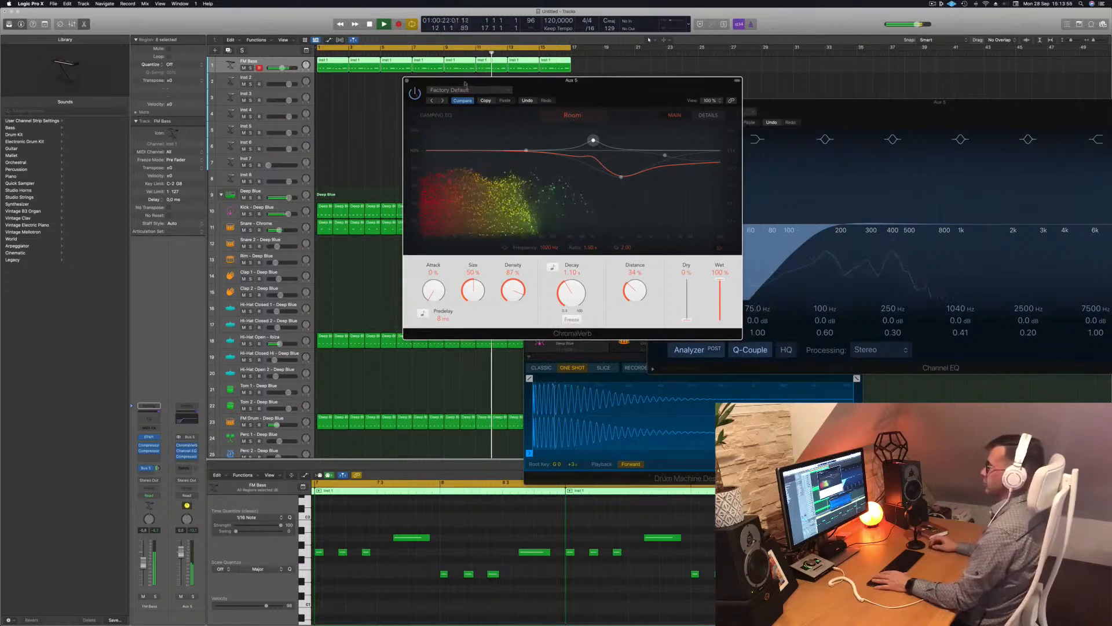
pyautogui.click(407, 79)
pyautogui.press('space')
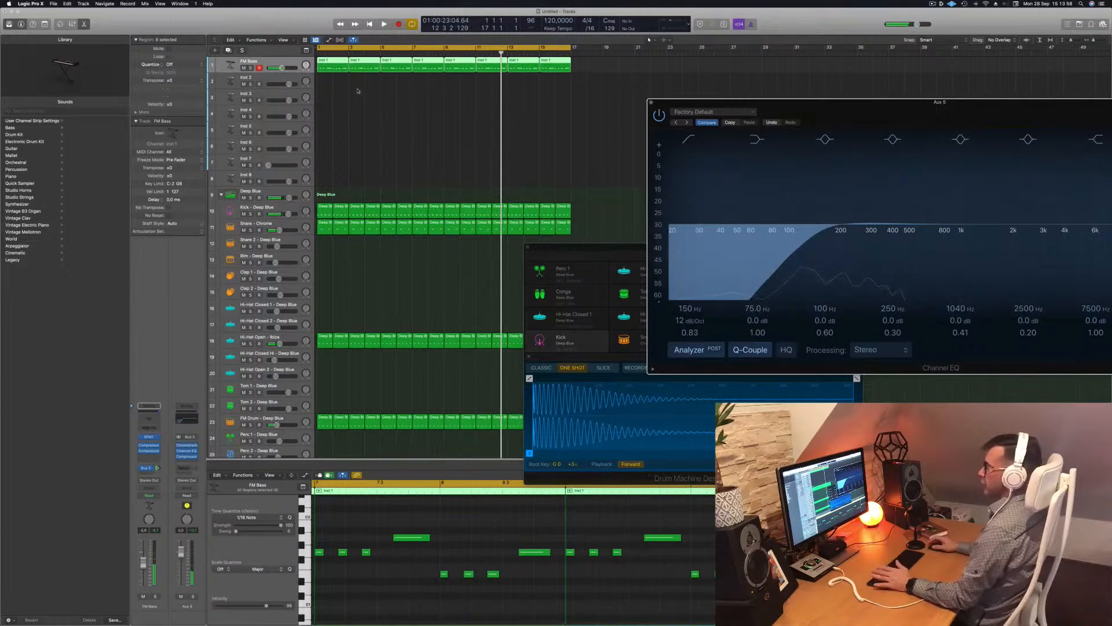
# Restart playback and slightly lower the FM Bass track's volume
pyautogui.press('space')
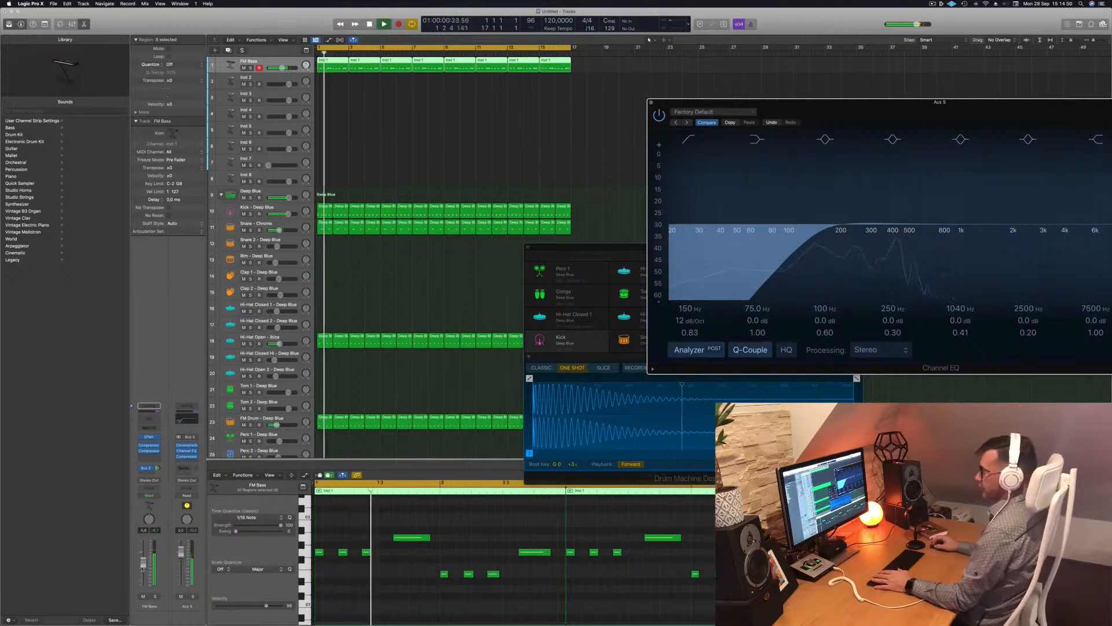
pyautogui.click(144, 566)
pyautogui.moveTo(143, 566); pyautogui.dragTo(143, 568)
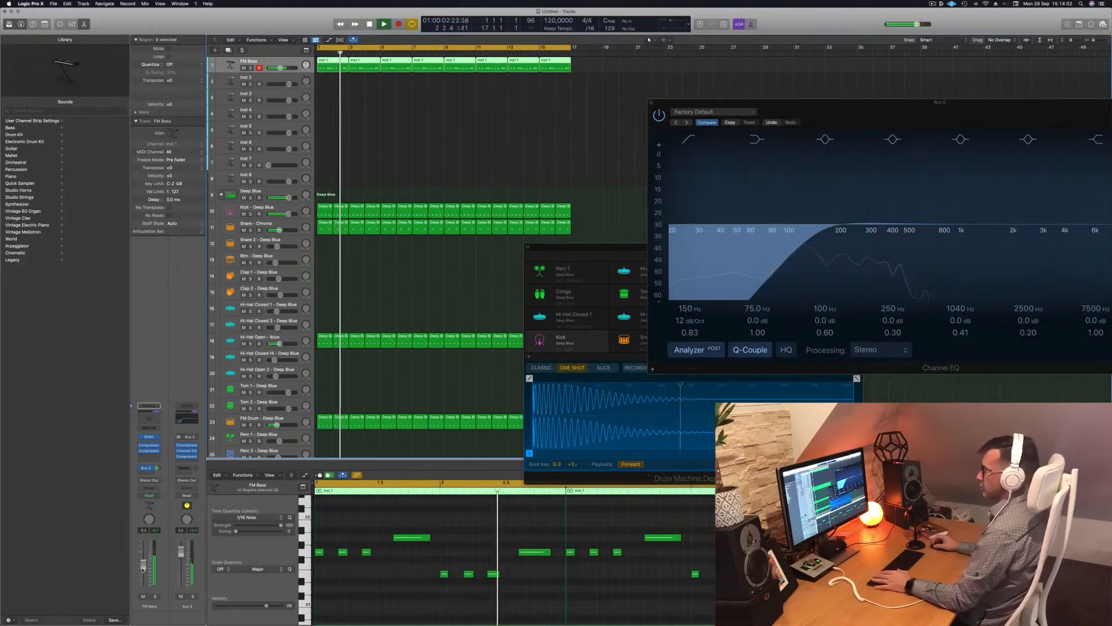
# Adjust the volume of the Hi-Hat Open - Ibiza track and play the loop again from the start
pyautogui.click(261, 338)
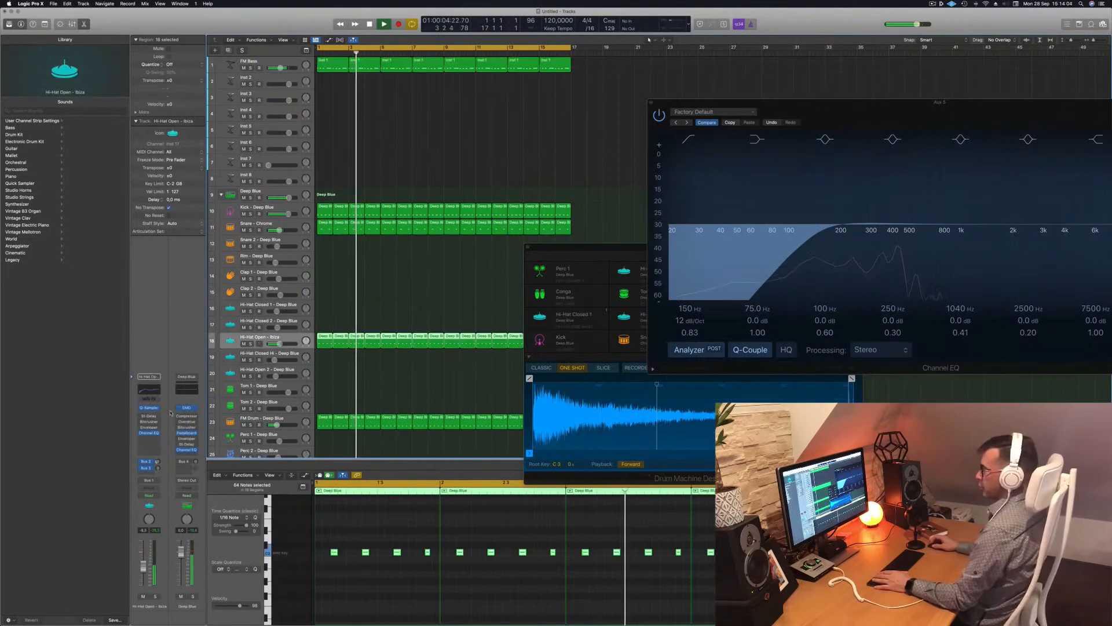
pyautogui.press('space')
pyautogui.press('space')
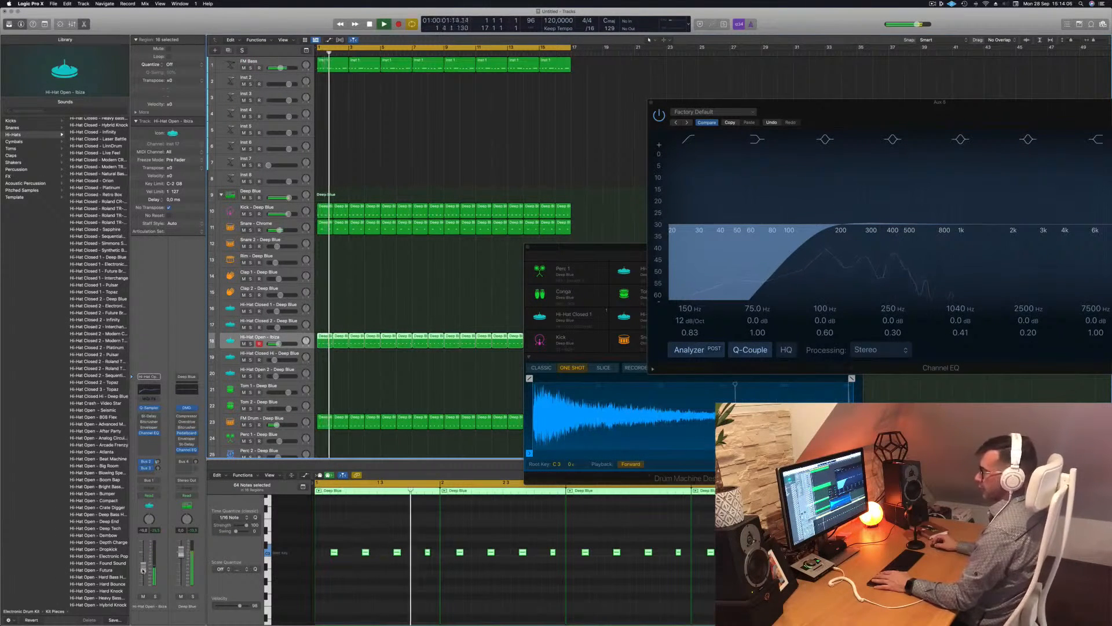
pyautogui.click(403, 126)
pyautogui.press('space')
pyautogui.press('space')
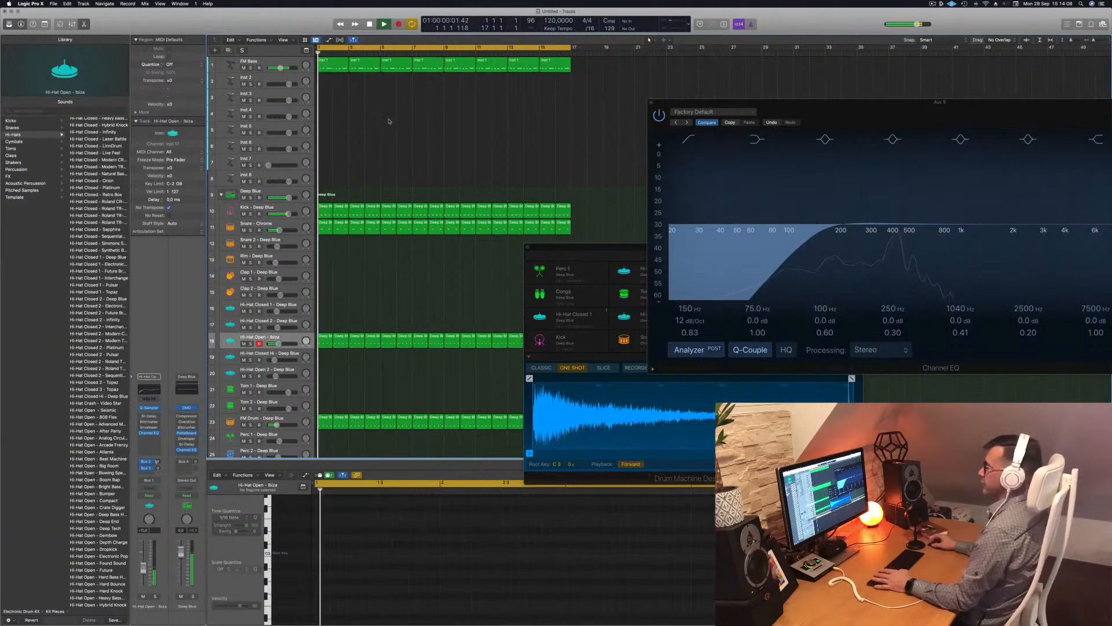
# Select the Inst 2 track, increase its height and restart playback from the beginning
pyautogui.click(253, 61)
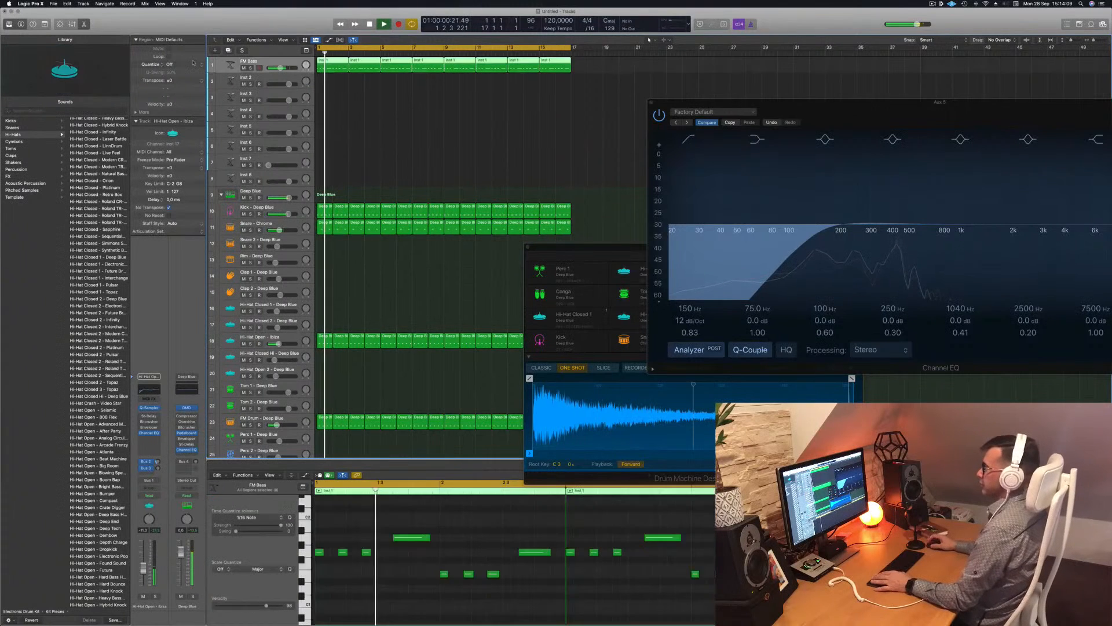
pyautogui.click(263, 80)
pyautogui.moveTo(267, 88); pyautogui.dragTo(267, 109)
pyautogui.press('space')
pyautogui.press('space')
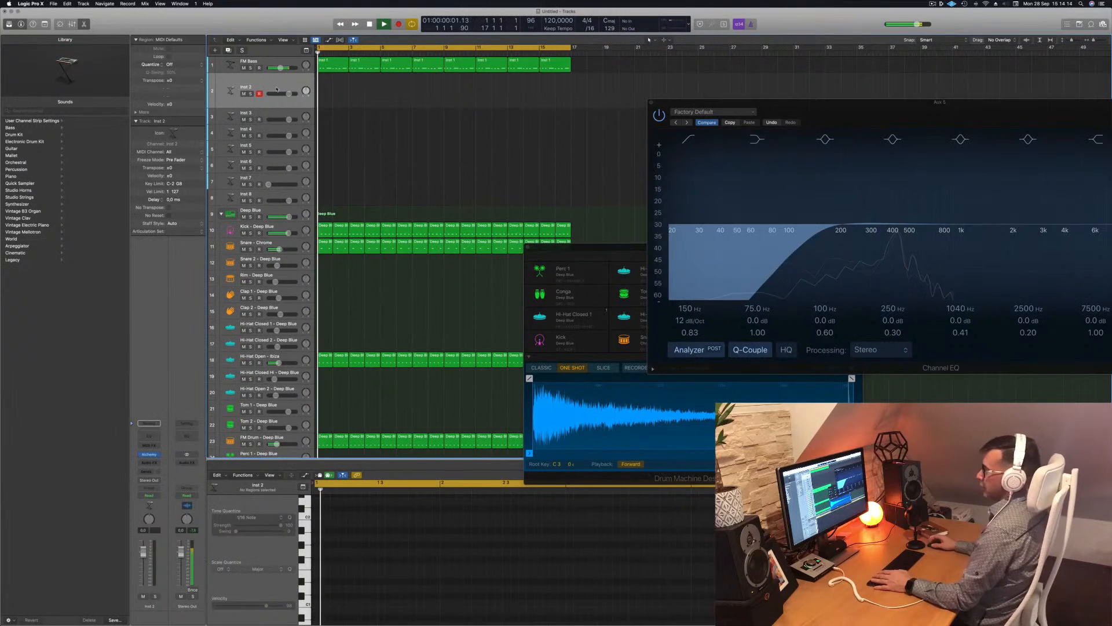
# Load a stereo Vintage Electric Piano on Inst 2 and arrange the plug-in and Musical Typing windows
pyautogui.click(149, 461)
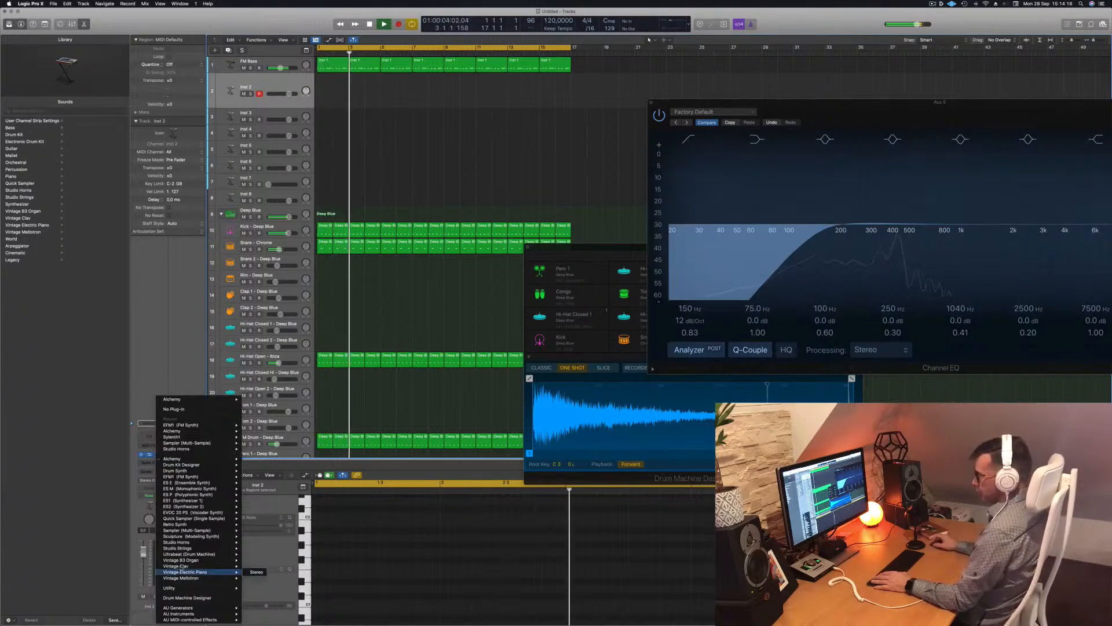
pyautogui.click(256, 572)
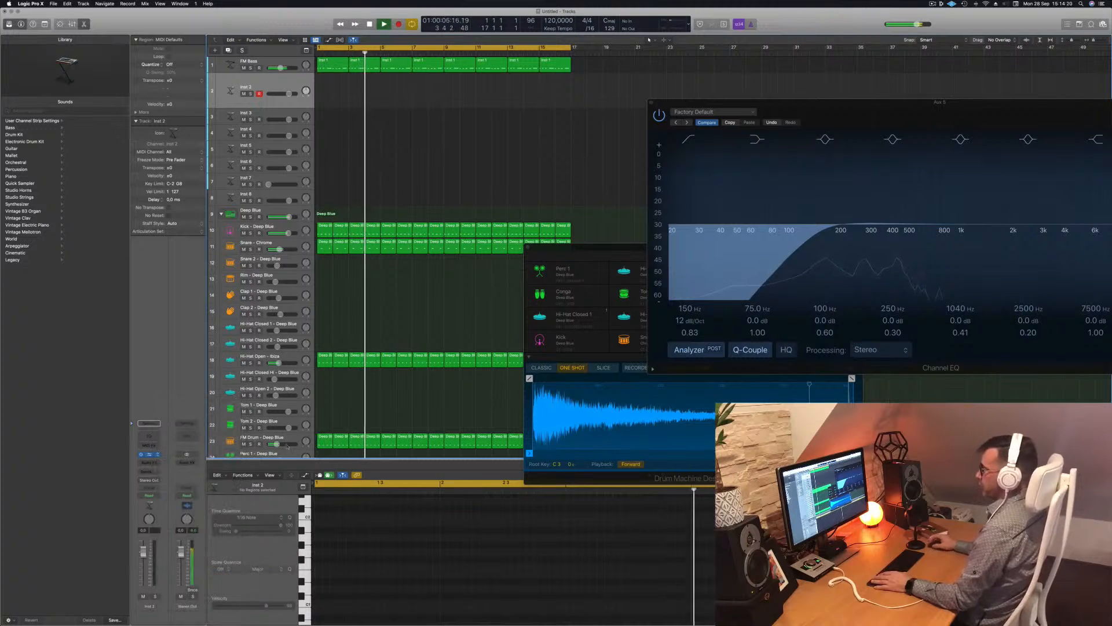
pyautogui.moveTo(544, 112); pyautogui.dragTo(576, 111)
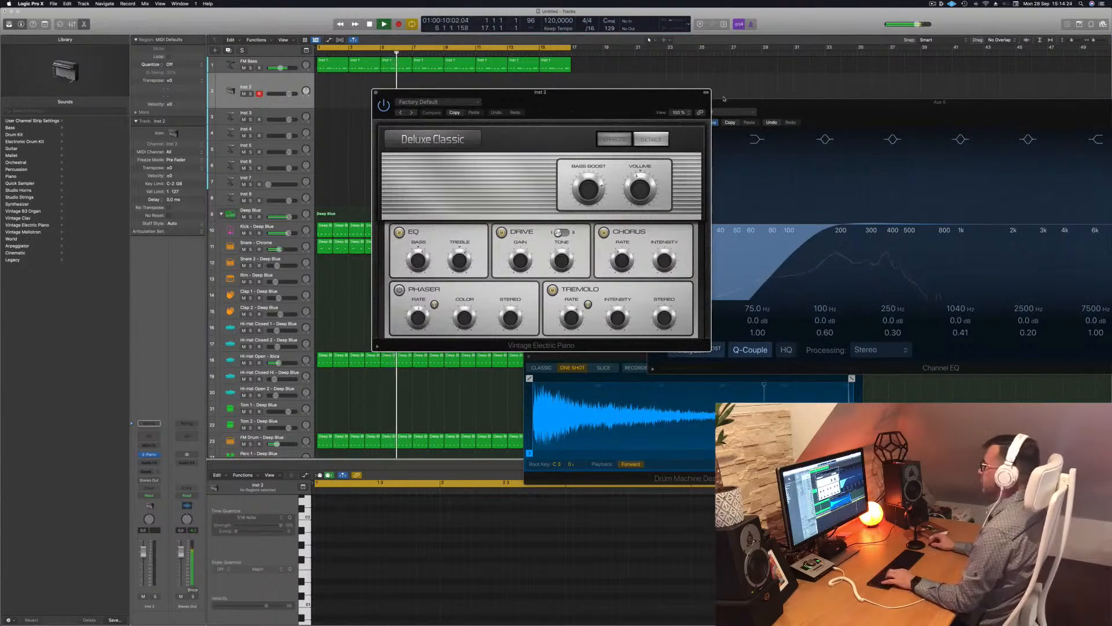
pyautogui.moveTo(794, 100); pyautogui.dragTo(681, 373)
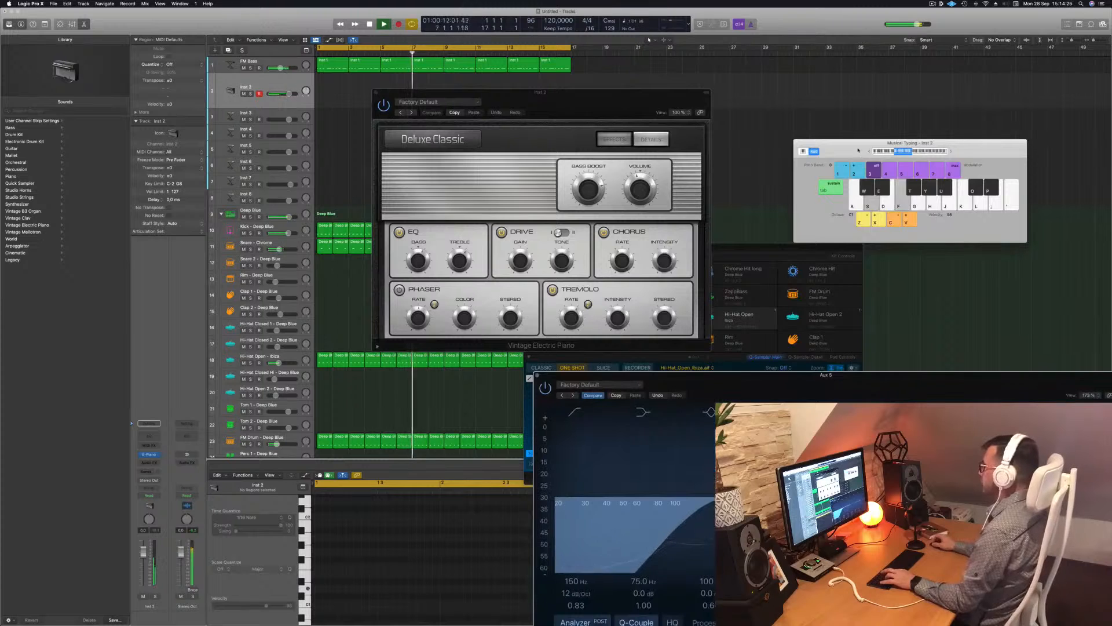
pyautogui.moveTo(858, 150); pyautogui.dragTo(853, 85)
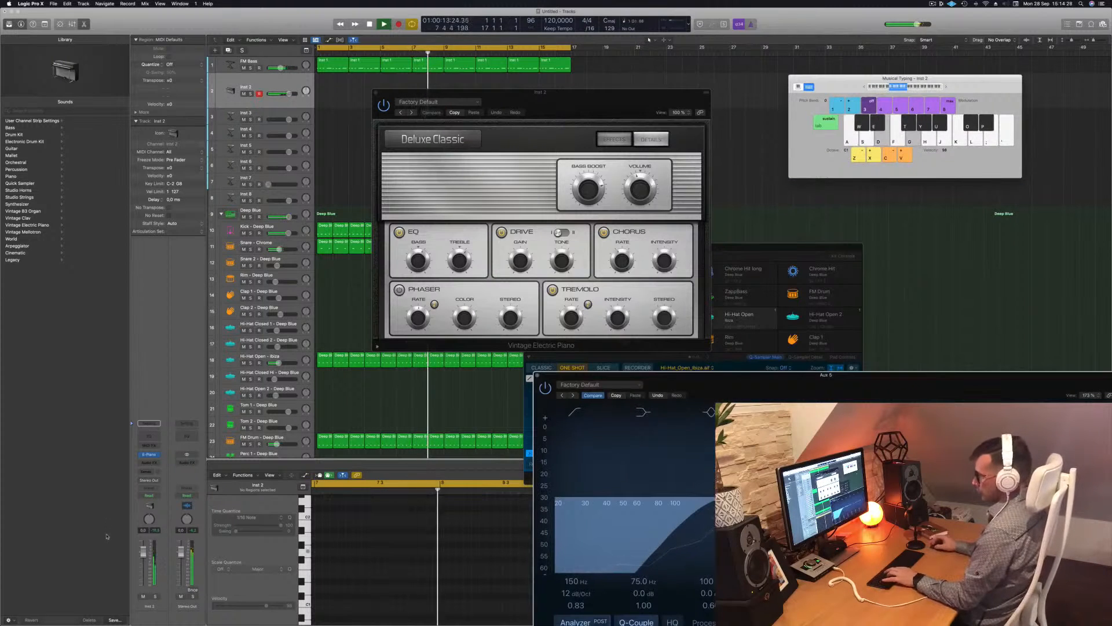
# Audition the Bright Mk II Blackface, Classic Electric Piano and Classic Suitcase Mk I presets while adjusting the track's volume
pyautogui.moveTo(143, 567); pyautogui.dragTo(144, 575)
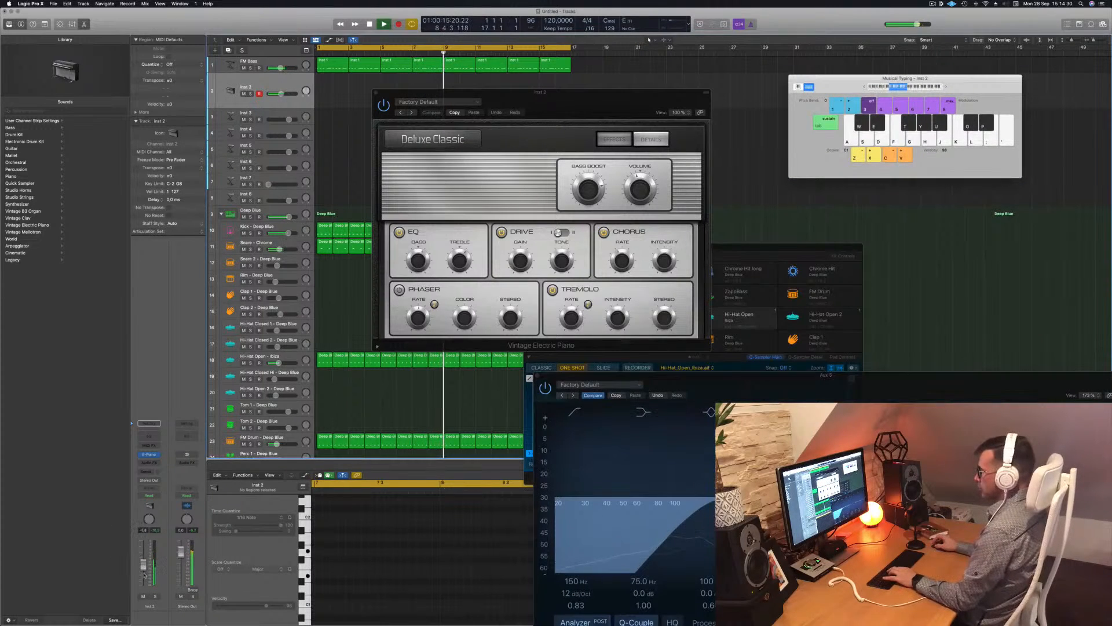
pyautogui.click(412, 113)
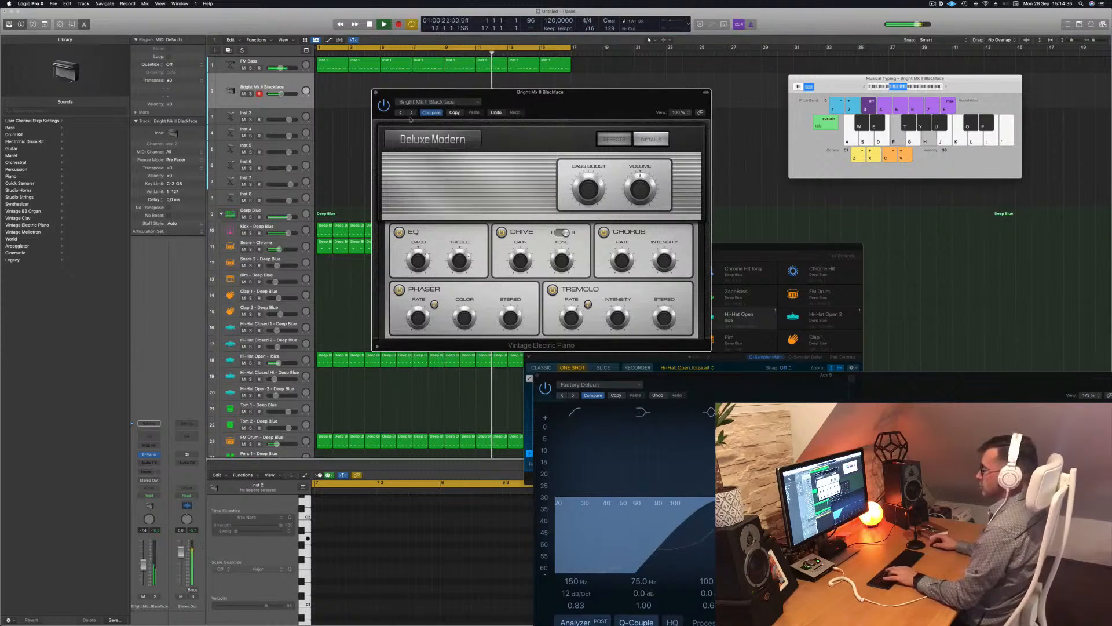
pyautogui.click(290, 185)
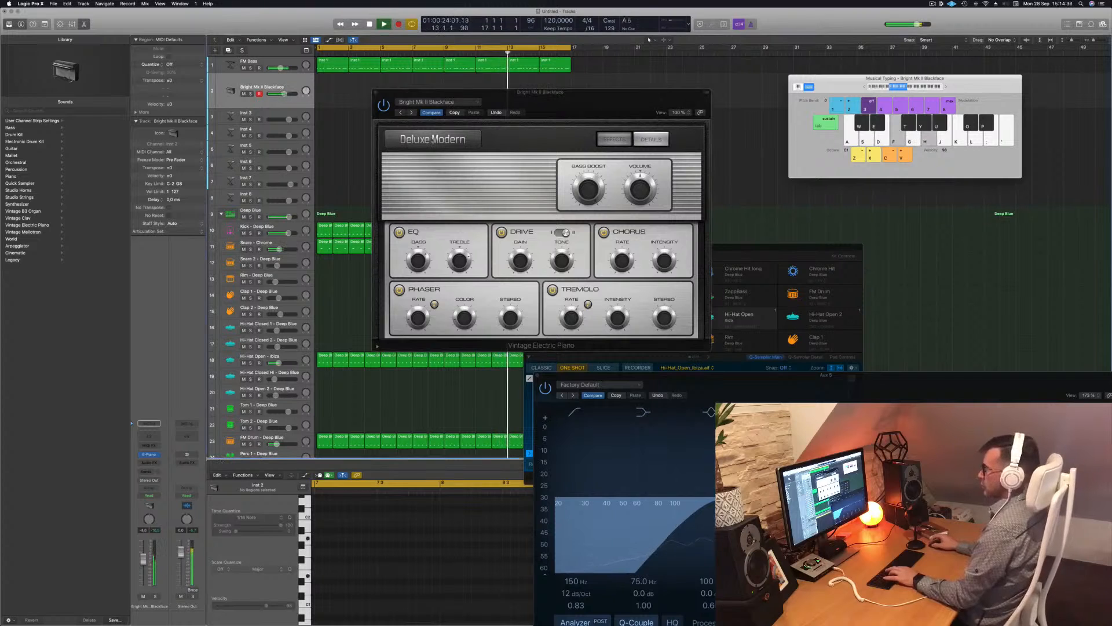
pyautogui.click(410, 113)
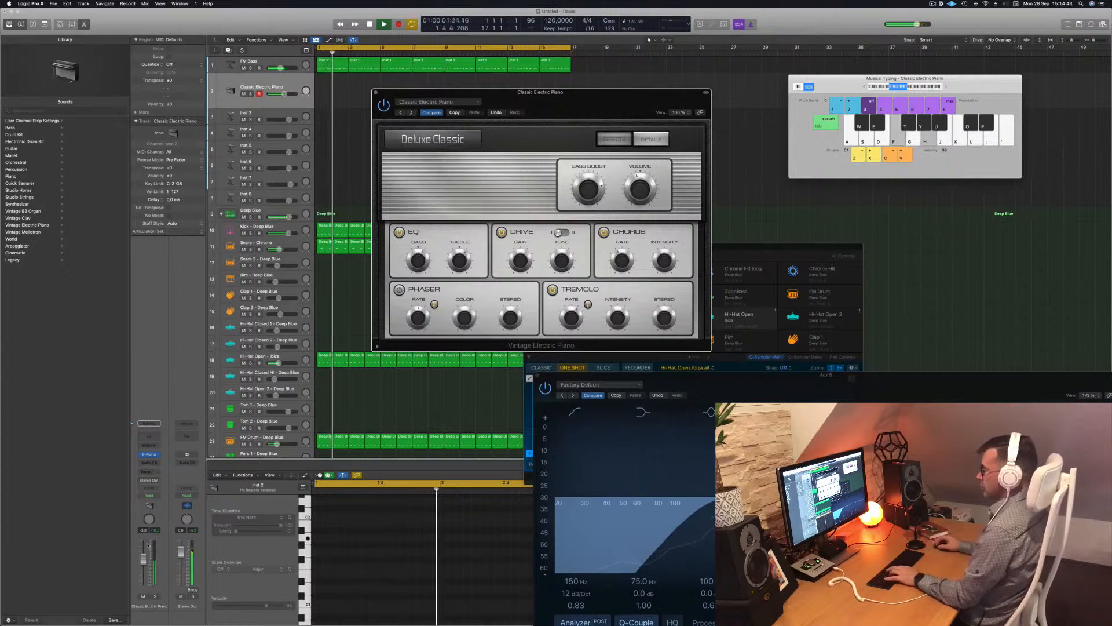
pyautogui.moveTo(143, 558); pyautogui.dragTo(143, 569)
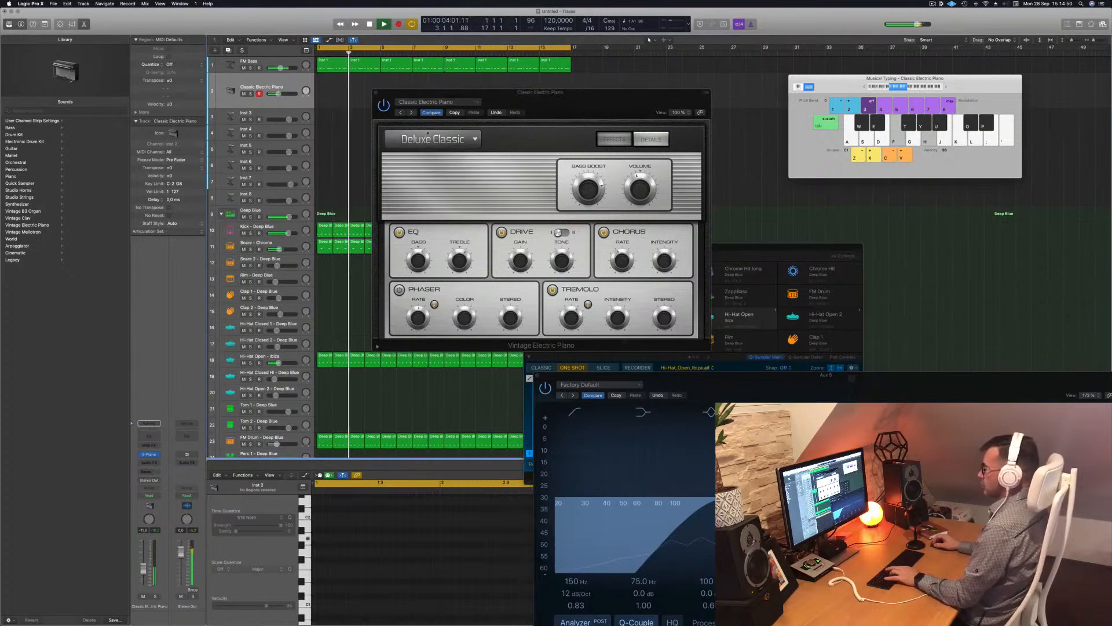
pyautogui.click(411, 113)
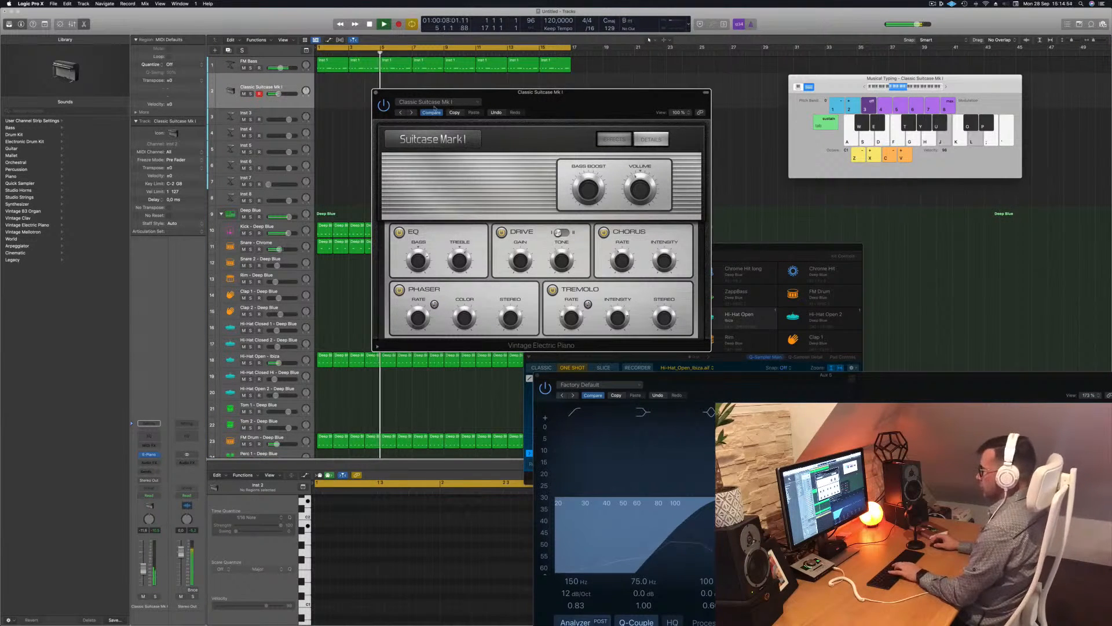
pyautogui.moveTo(143, 559); pyautogui.dragTo(143, 559)
# Send the electric piano to Bus 5 (Aux 5), switch its preset to Deluxe Classic and lower its volume
pyautogui.click(146, 472)
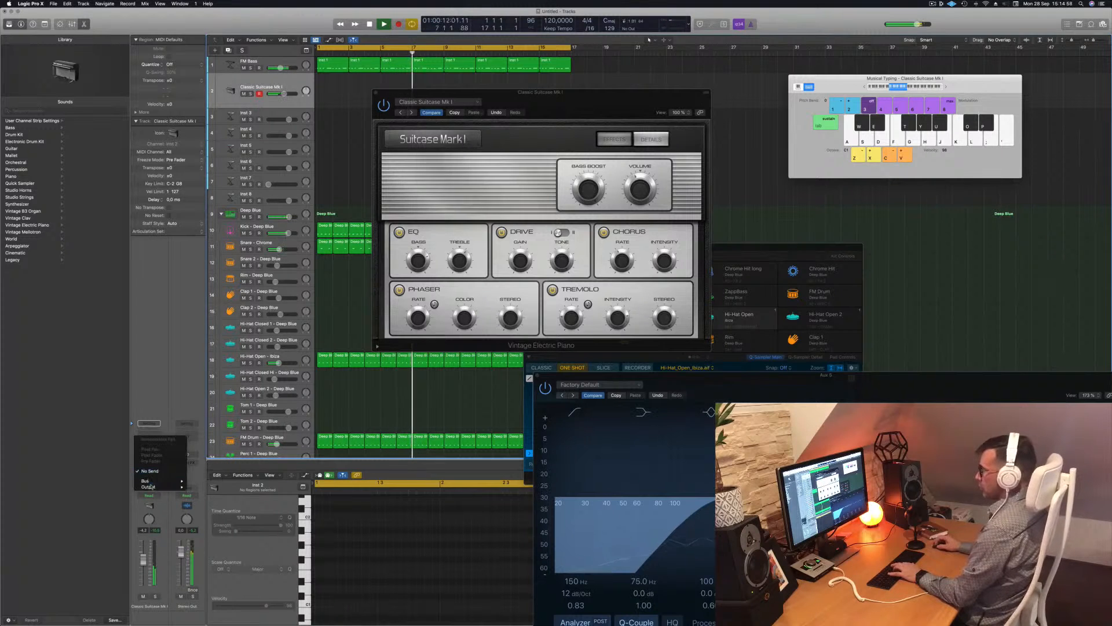
pyautogui.moveTo(151, 482)
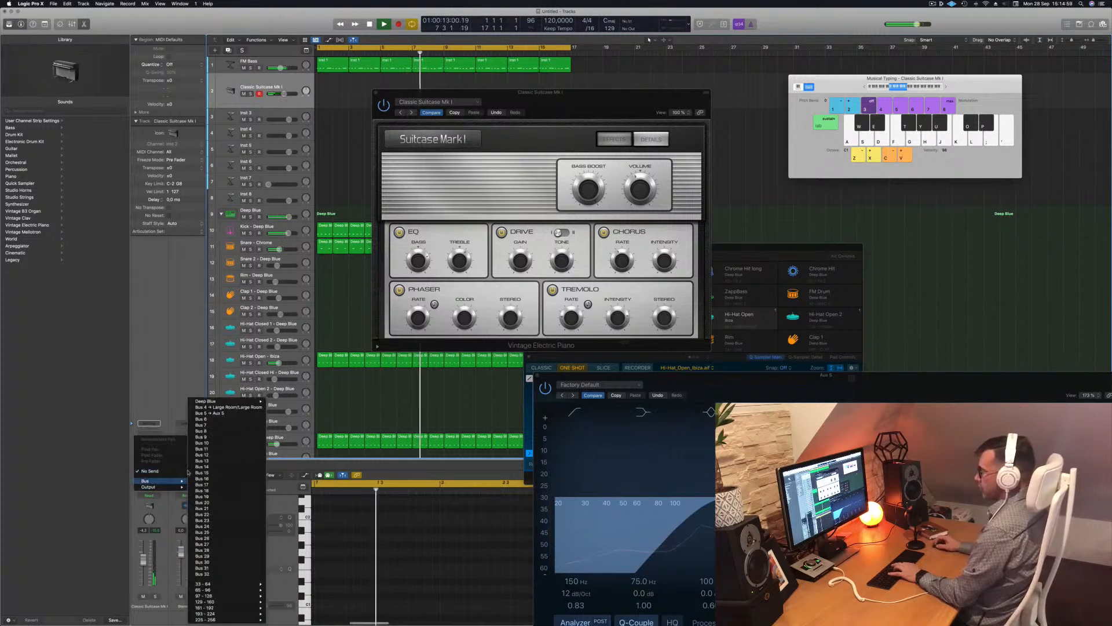
pyautogui.click(218, 413)
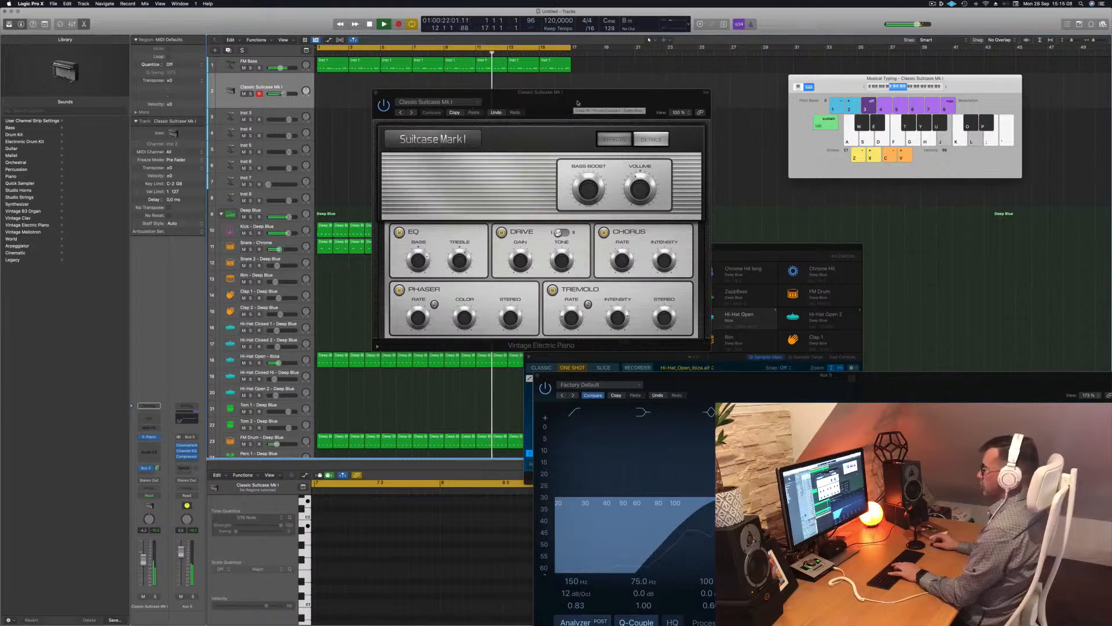
pyautogui.moveTo(575, 103); pyautogui.dragTo(590, 98)
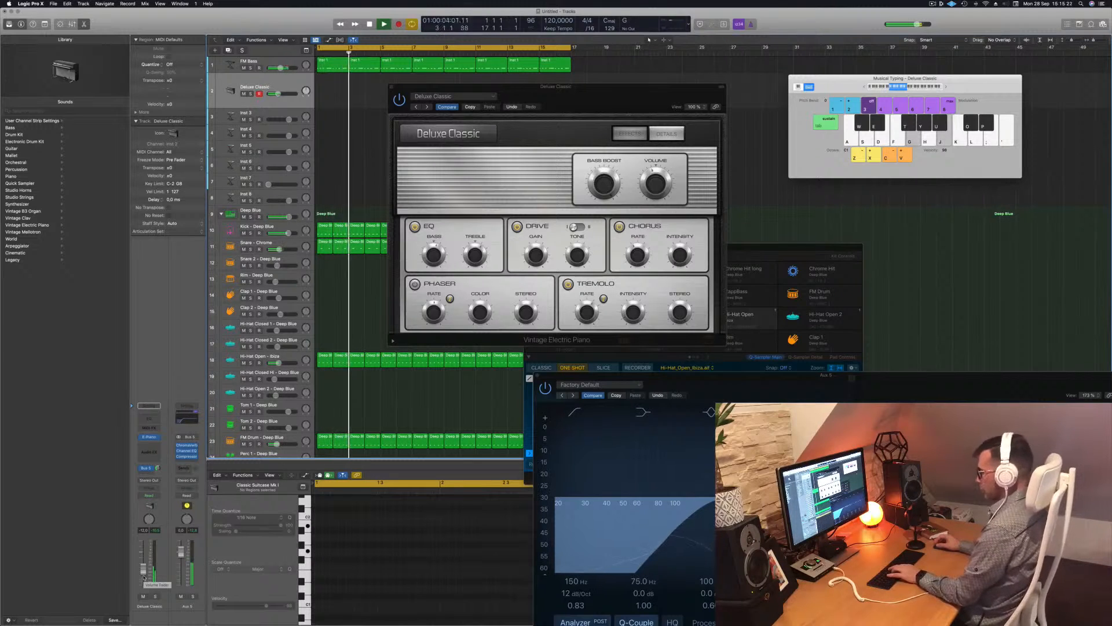
# Record a four-bar electric piano part on the Deluxe Classic track with Musical Typing and move the region to bar 1
pyautogui.press('h')
pyautogui.press('k')
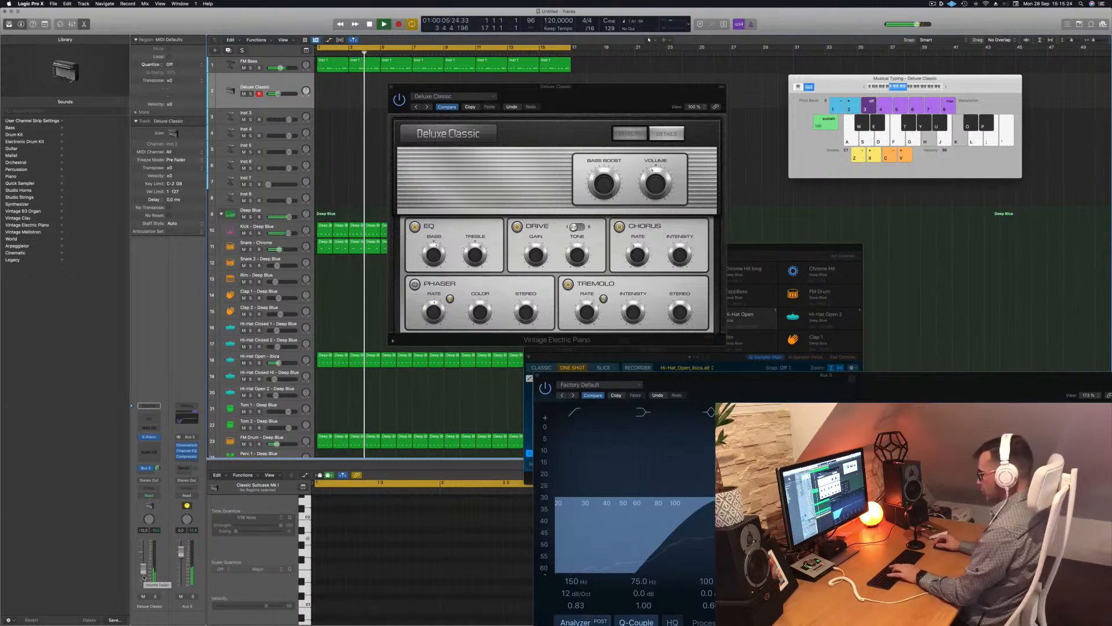
pyautogui.press('r')
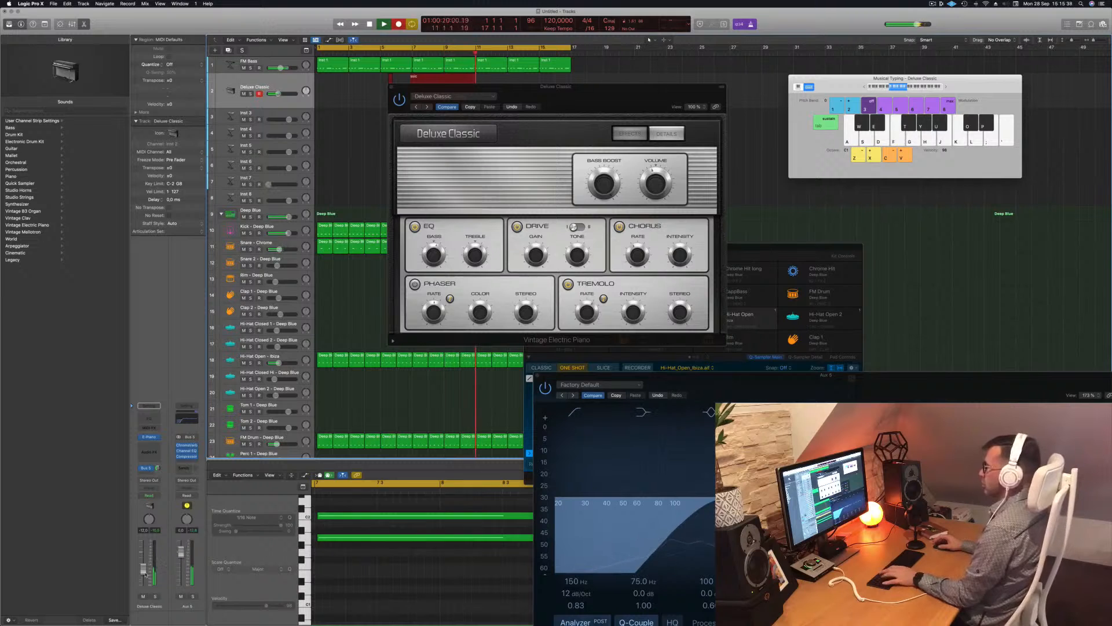
pyautogui.press('space')
pyautogui.moveTo(624, 96); pyautogui.dragTo(1092, 120)
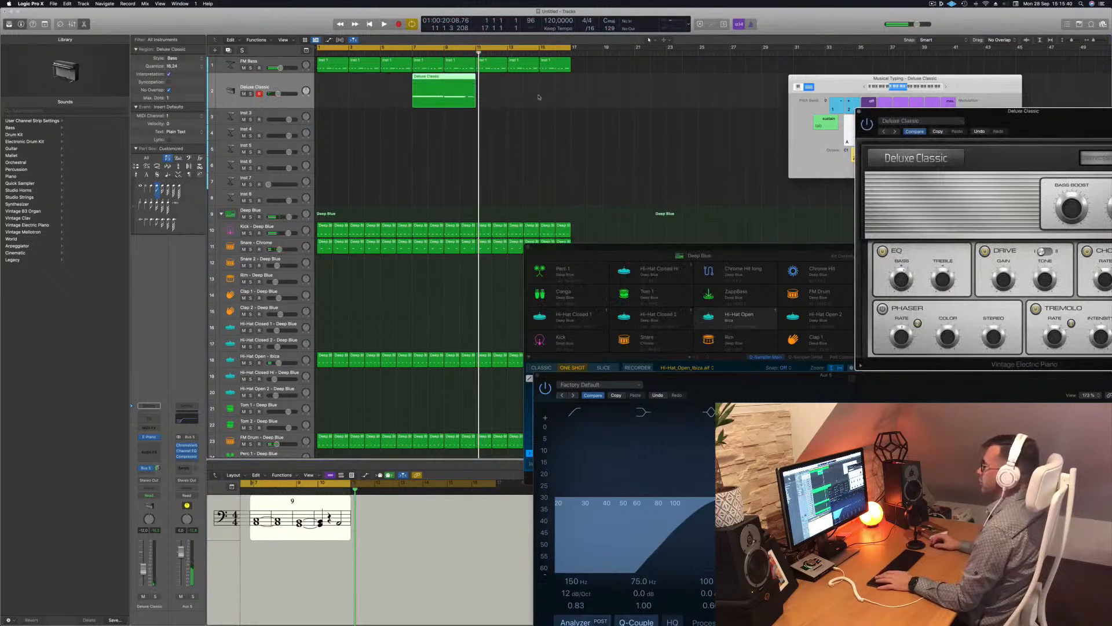
pyautogui.moveTo(423, 87); pyautogui.dragTo(327, 87)
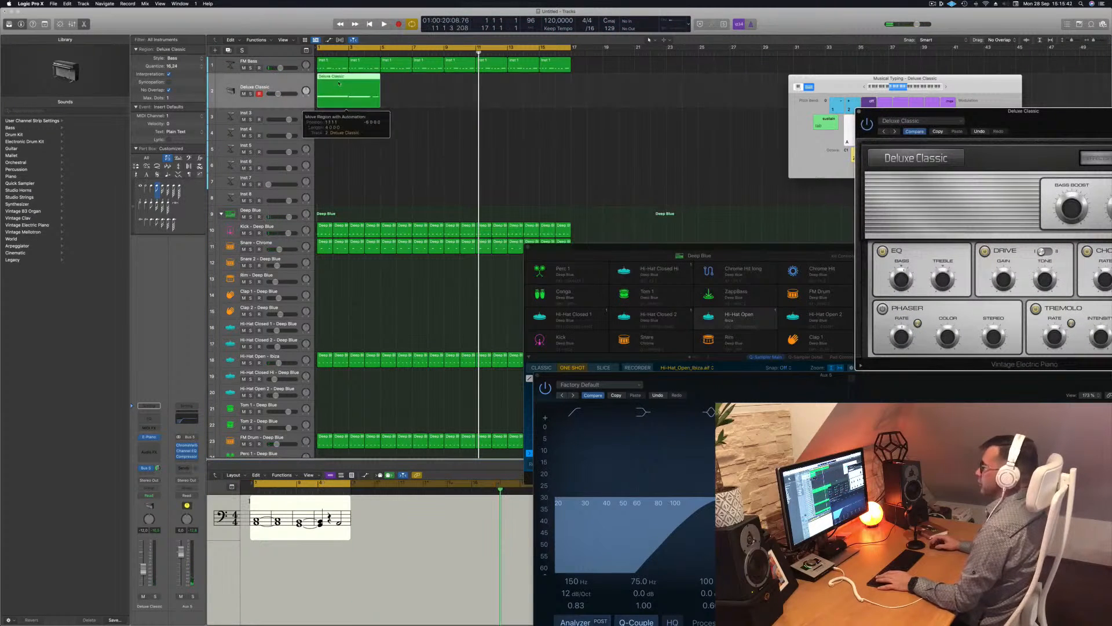
# Open the Deluxe Classic region in the piano roll, select all its notes and play from the start
pyautogui.click(350, 80)
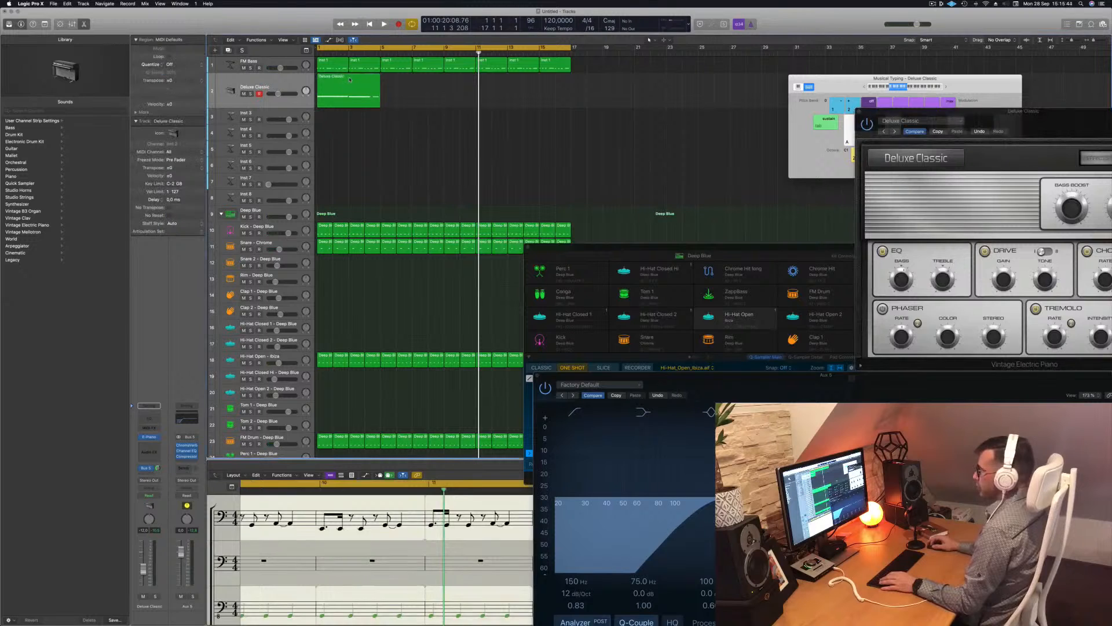
pyautogui.doubleClick(350, 79)
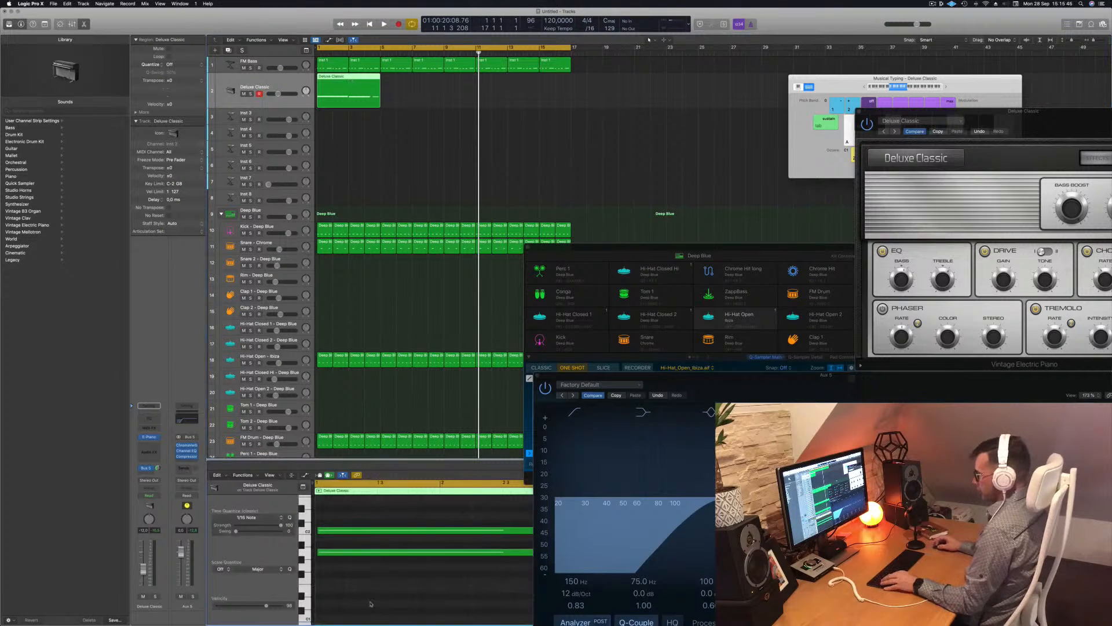
pyautogui.hscroll(-5, 371, 602)
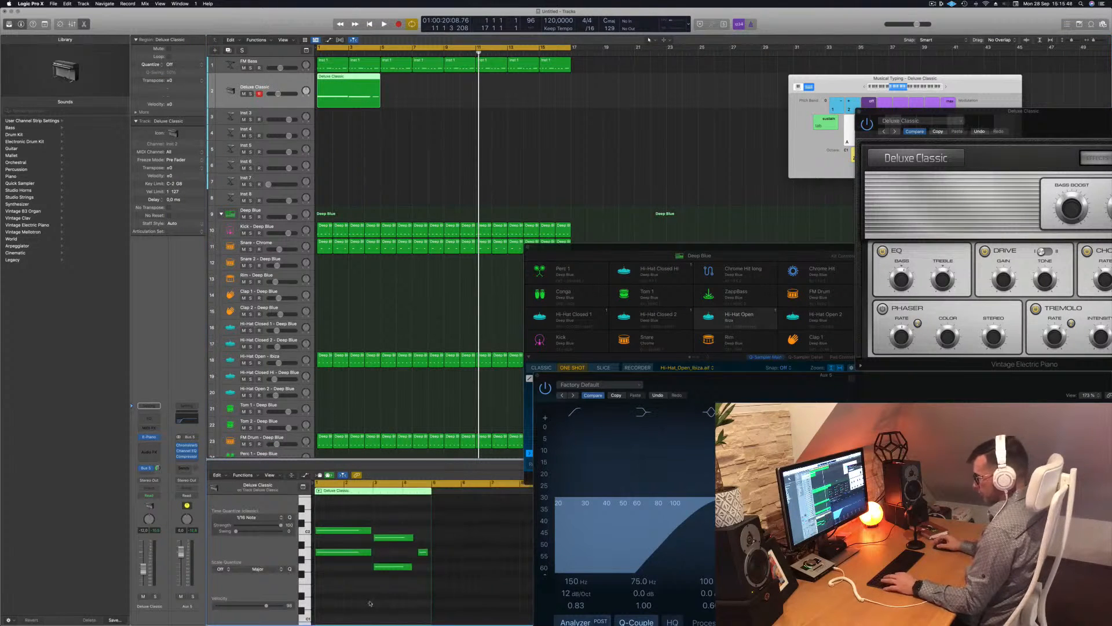
pyautogui.press('super+a')
pyautogui.press('Return')
pyautogui.press('space')
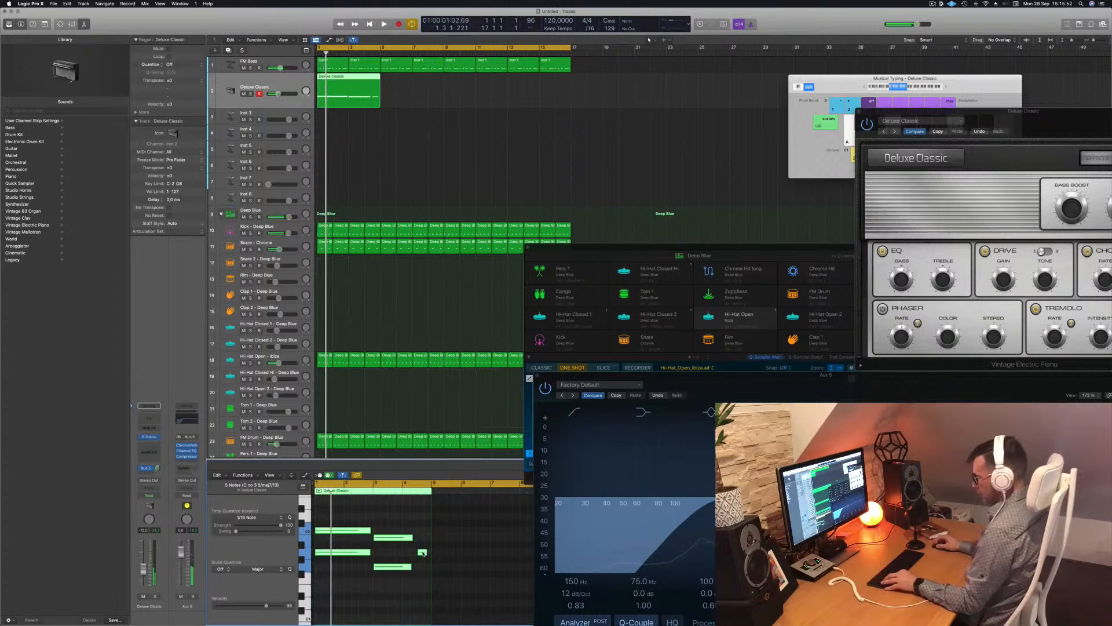
# Duplicate the final short note of the Deluxe Classic region to a lower pitch
pyautogui.keyDown('alt'); pyautogui.click(424, 553); pyautogui.keyUp('alt')
pyautogui.moveTo(424, 552); pyautogui.dragTo(422, 578)
pyautogui.press('space')
# Lengthen both notes of the second chord slightly so that they reach the start of the final short chord
pyautogui.scroll(3, 371, 539)
pyautogui.scroll(2, 372, 539)
pyautogui.moveTo(400, 510); pyautogui.dragTo(449, 579)
pyautogui.press('space')
pyautogui.press('space')
pyautogui.press('space')
pyautogui.press('space')
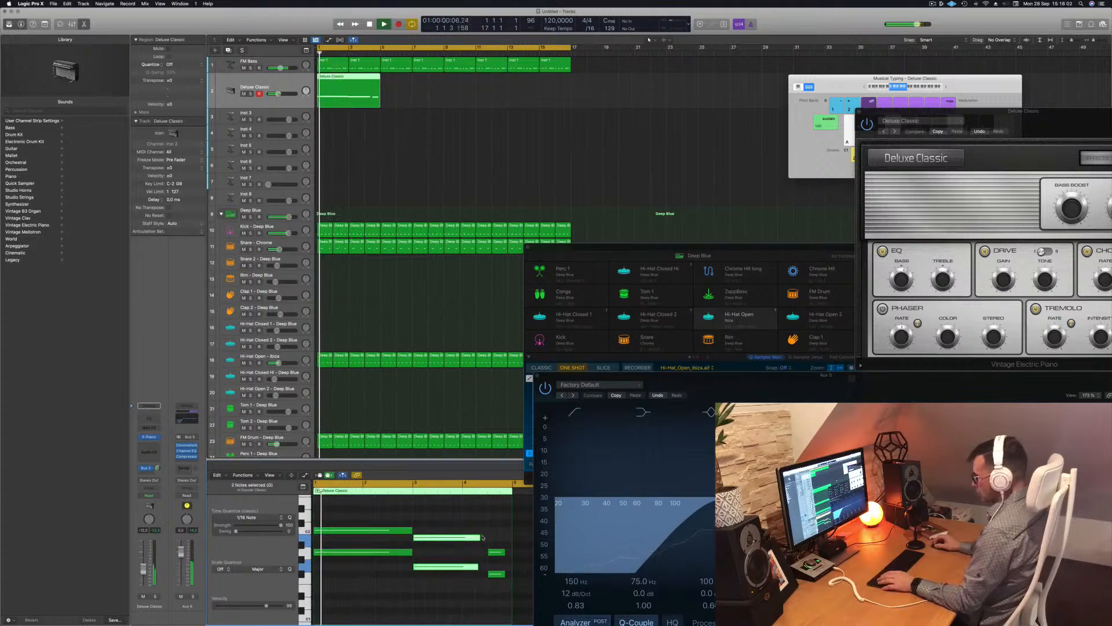
pyautogui.moveTo(479, 538); pyautogui.dragTo(487, 537)
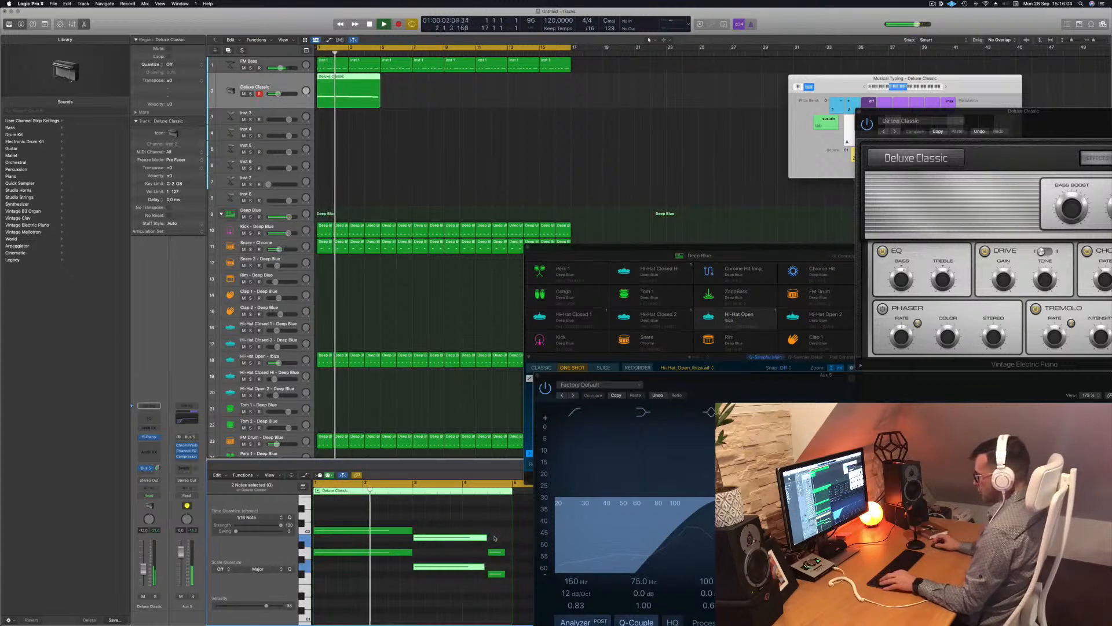
# Try the final chord's lower note at a pitch above its other note and play from the start
pyautogui.scroll(-2, 495, 538)
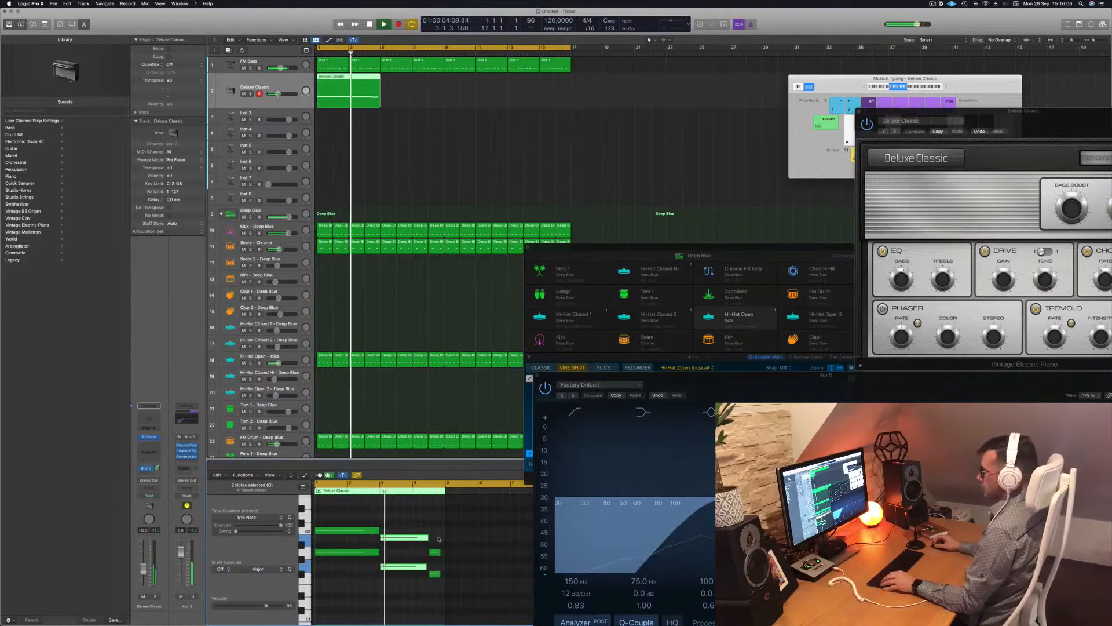
pyautogui.scroll(2, 429, 542)
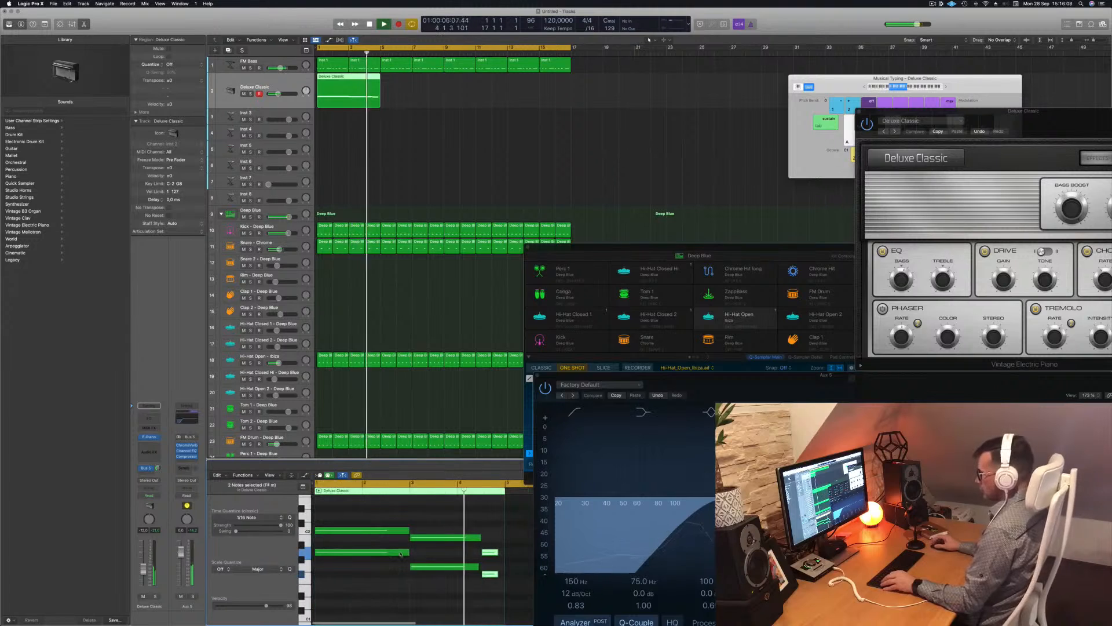
pyautogui.click(471, 581)
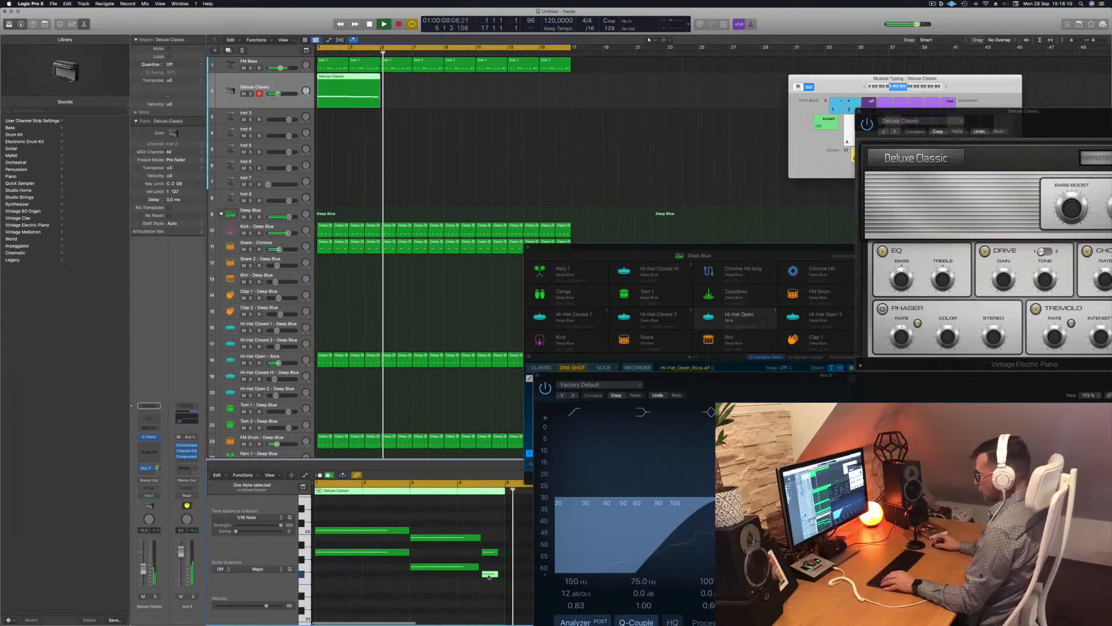
pyautogui.moveTo(489, 576); pyautogui.dragTo(489, 541)
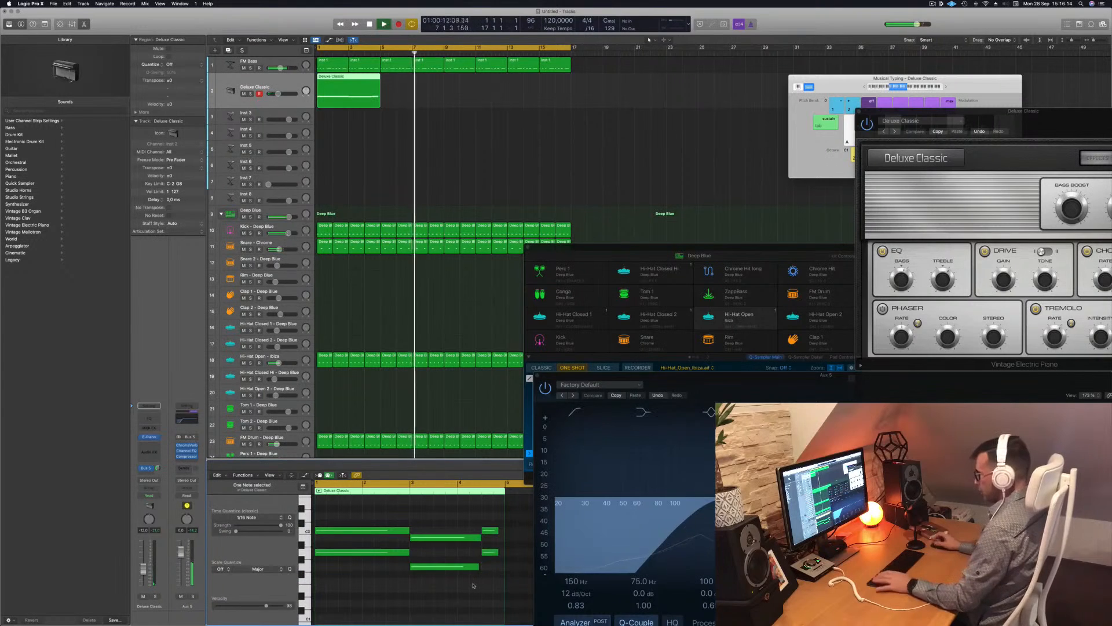
pyautogui.press('Return')
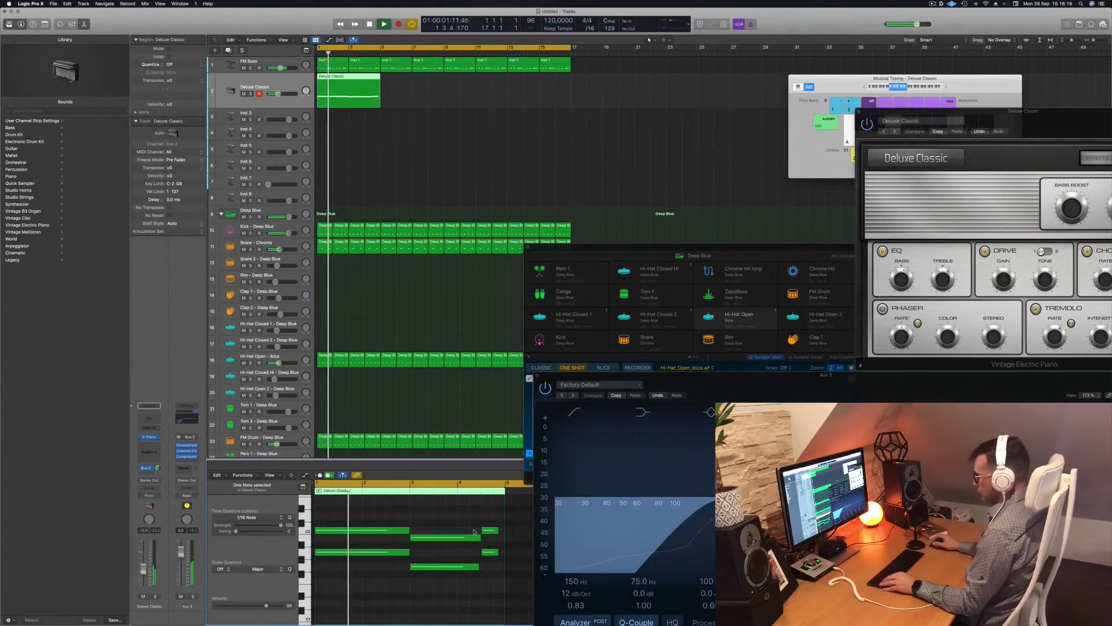
# Move the upper note of the final short chord down below its other note, then select both notes
pyautogui.scroll(-1, 472, 531)
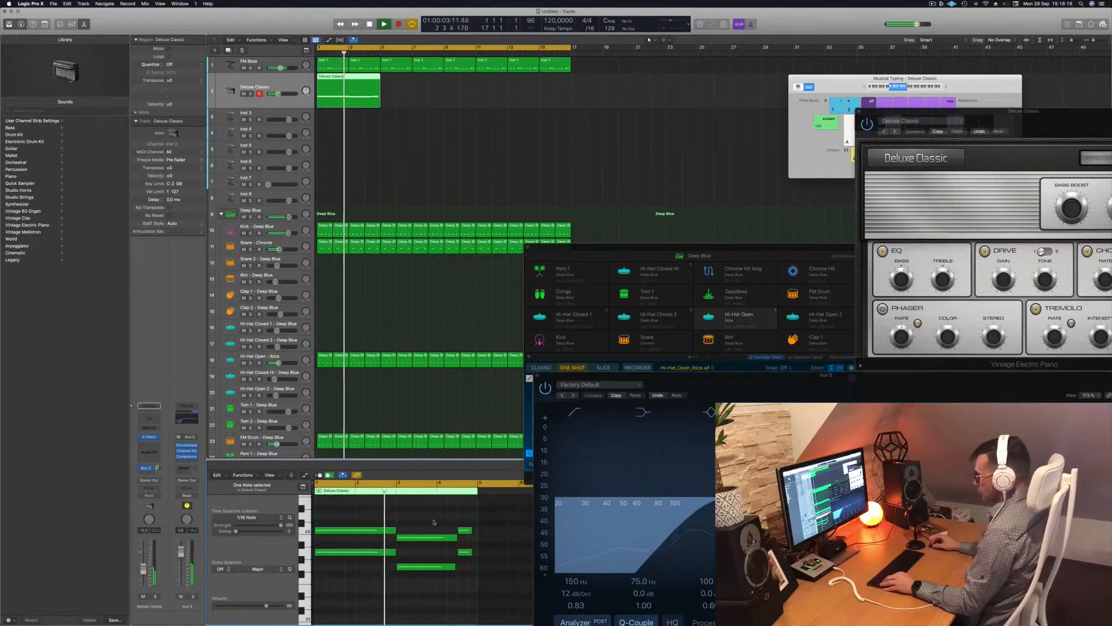
pyautogui.scroll(-1, 434, 522)
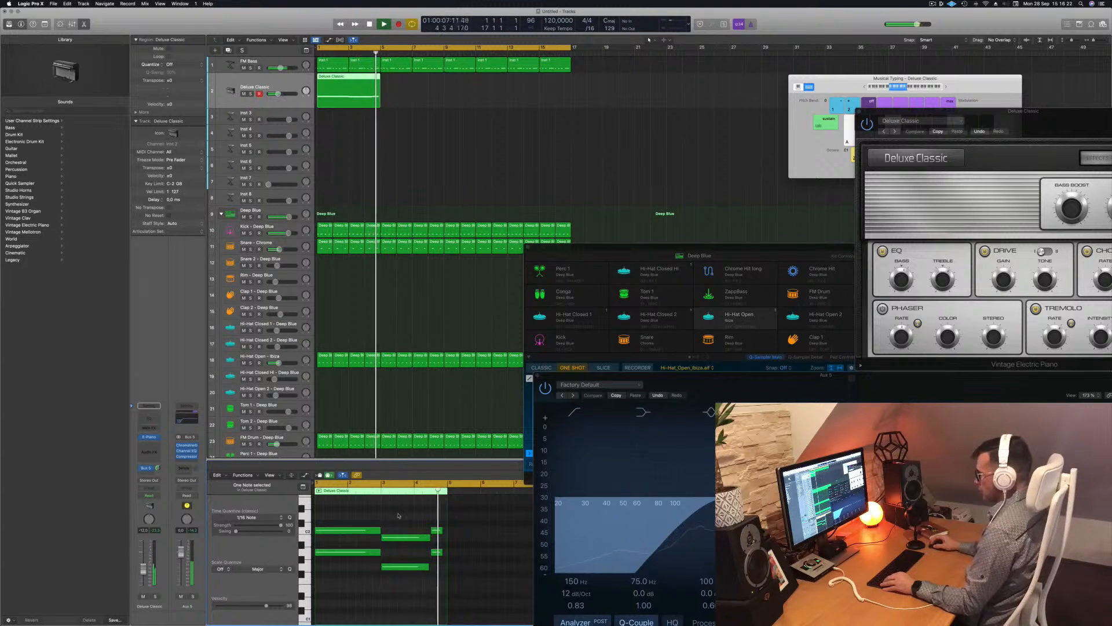
pyautogui.press('space')
pyautogui.press('space')
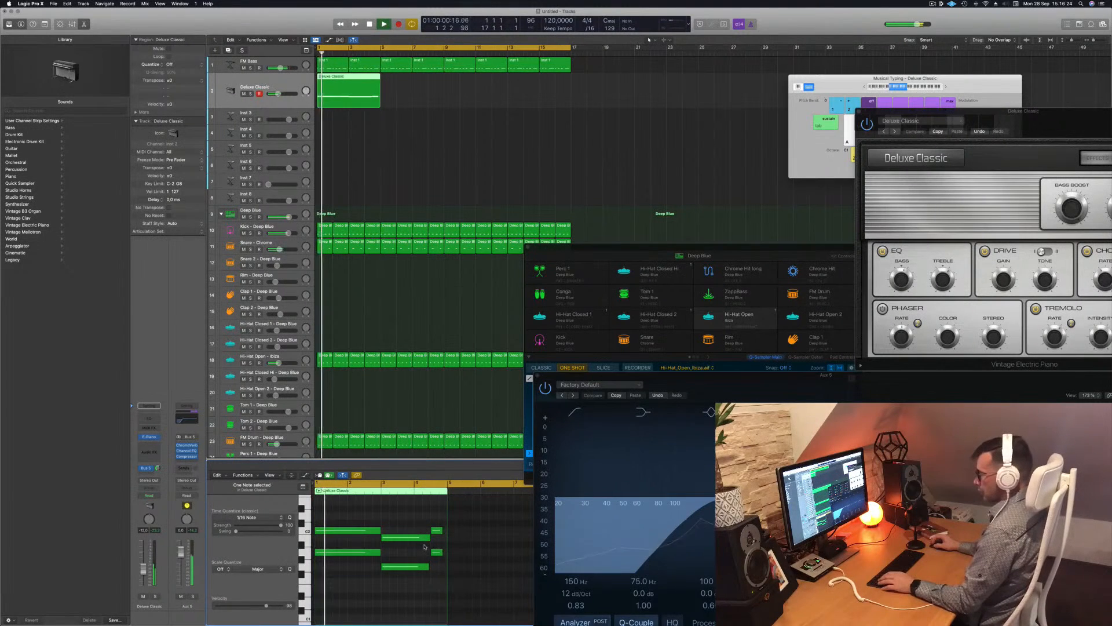
pyautogui.click(437, 530)
pyautogui.moveTo(437, 534)
pyautogui.mouseDown()
pyautogui.moveTo(439, 584)
pyautogui.moveTo(447, 552)
pyautogui.mouseUp()
pyautogui.keyDown('shift'); pyautogui.click(439, 551); pyautogui.keyUp('shift')
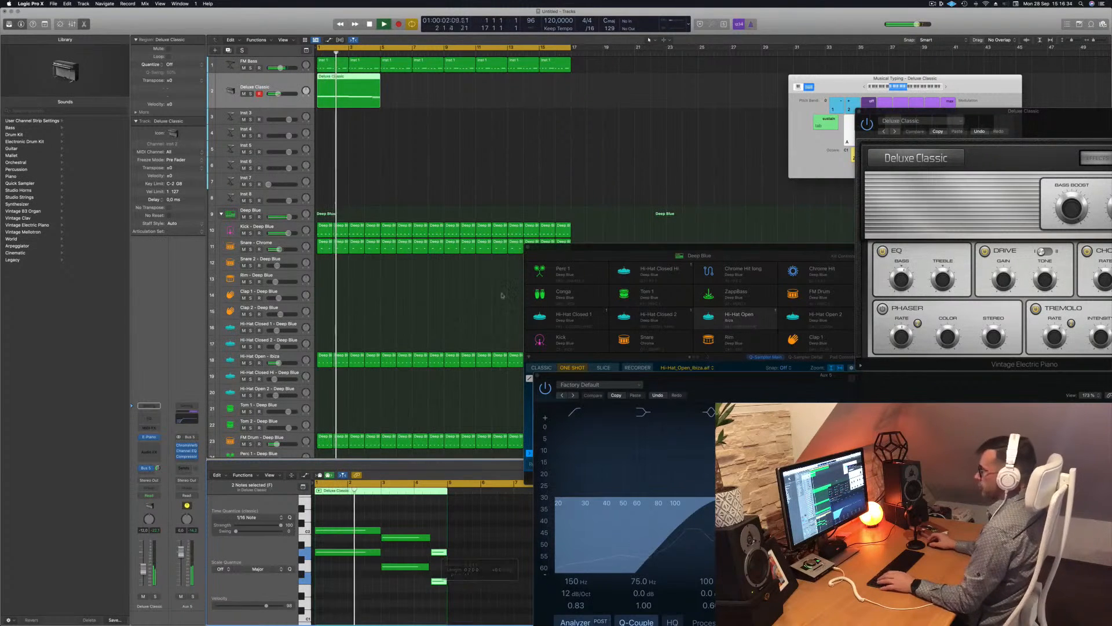
# Repeat the Deluxe Classic region back to back up to bar 17 and fine-tune the track's volume
pyautogui.moveTo(372, 79); pyautogui.dragTo(475, 90)
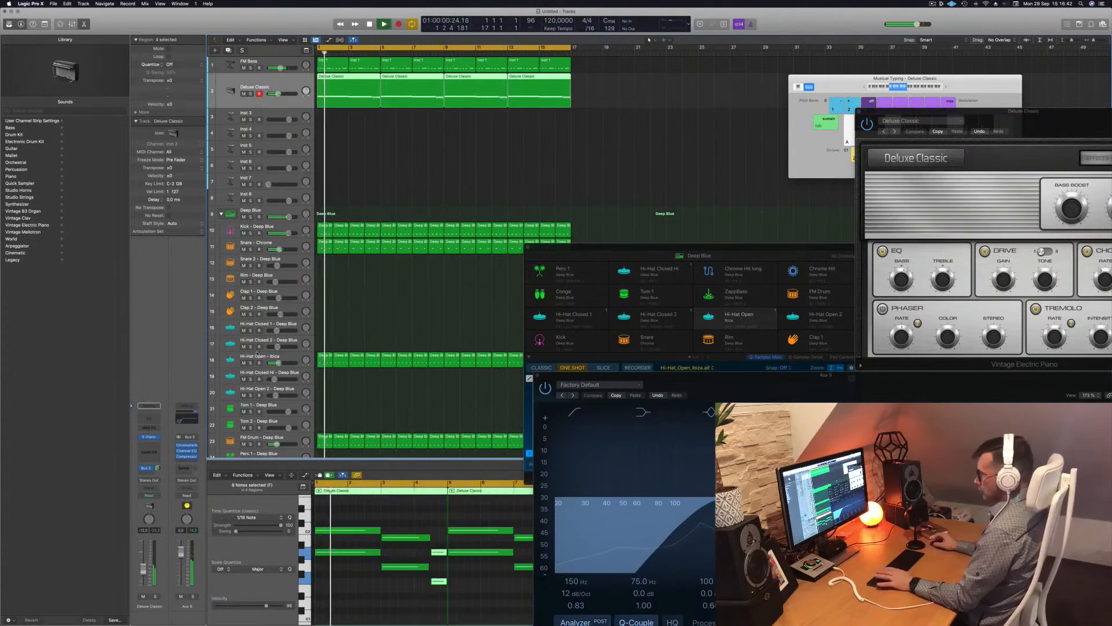
pyautogui.moveTo(143, 570); pyautogui.dragTo(143, 569)
pyautogui.click(148, 436)
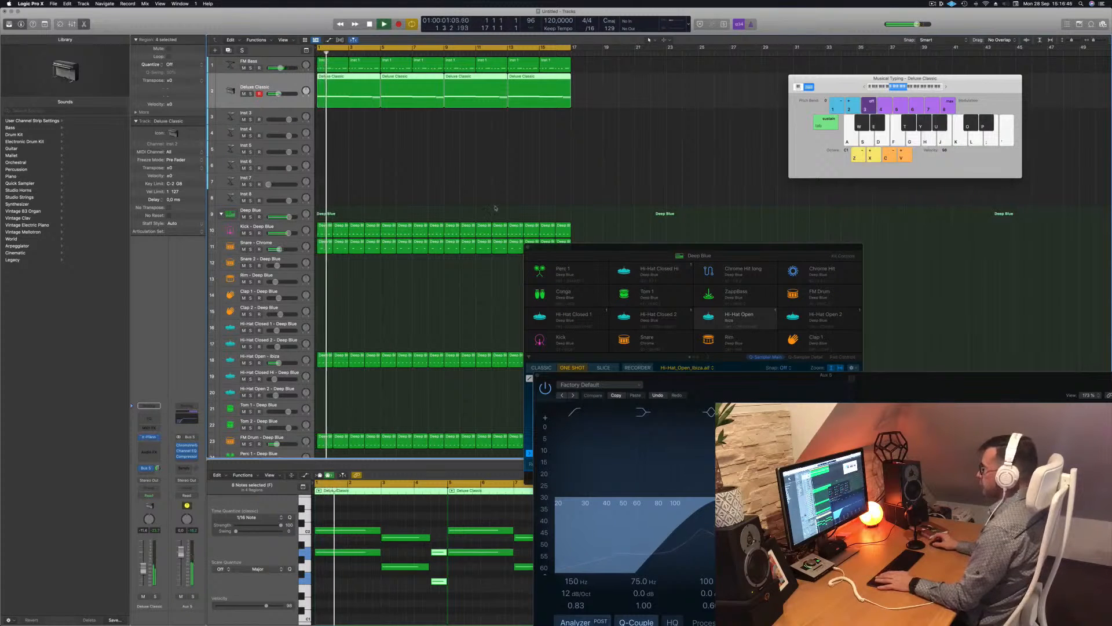
# Add a Channel EQ to the electric piano track and cut its low frequencies
pyautogui.click(150, 437)
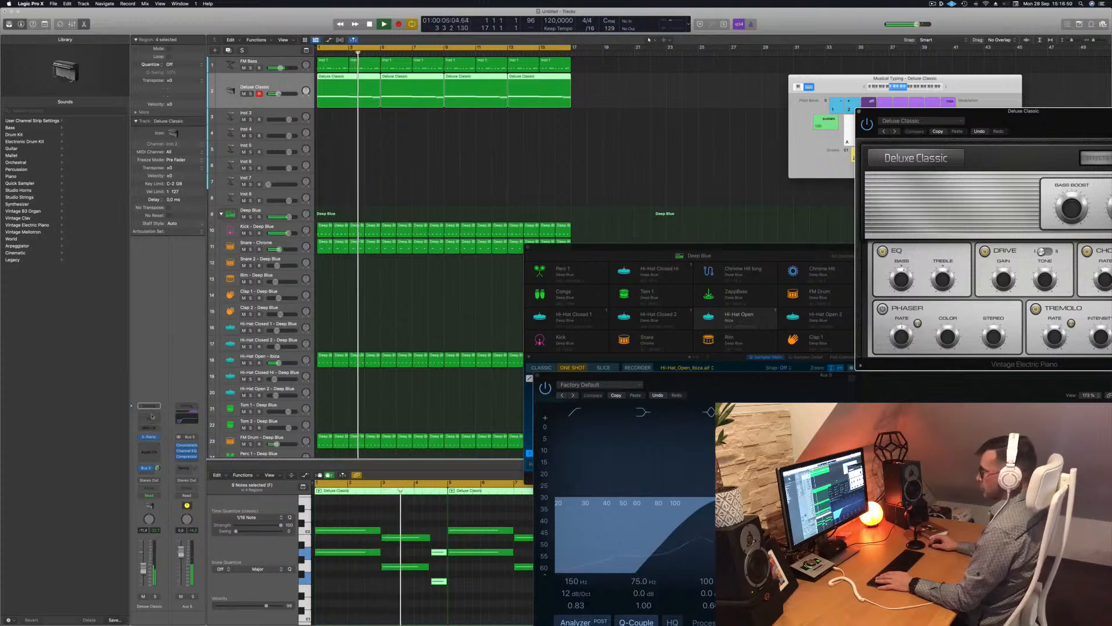
pyautogui.click(150, 416)
pyautogui.moveTo(365, 174); pyautogui.dragTo(553, 186)
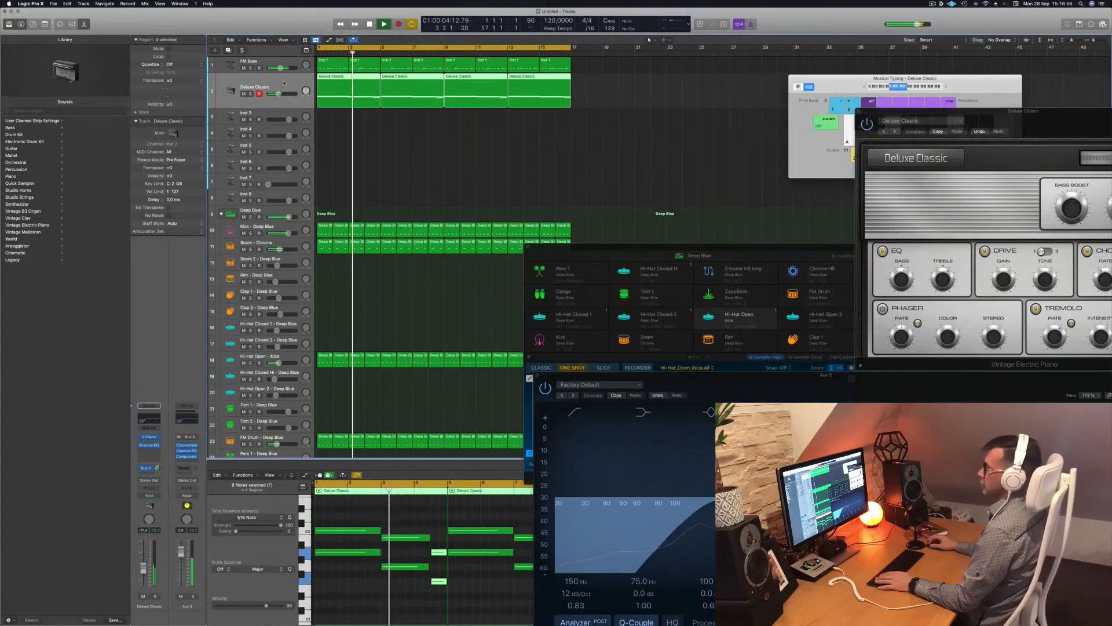
# Switch the Vintage Electric Piano preset to Modern Classic and readjust the track's volume
pyautogui.click(149, 438)
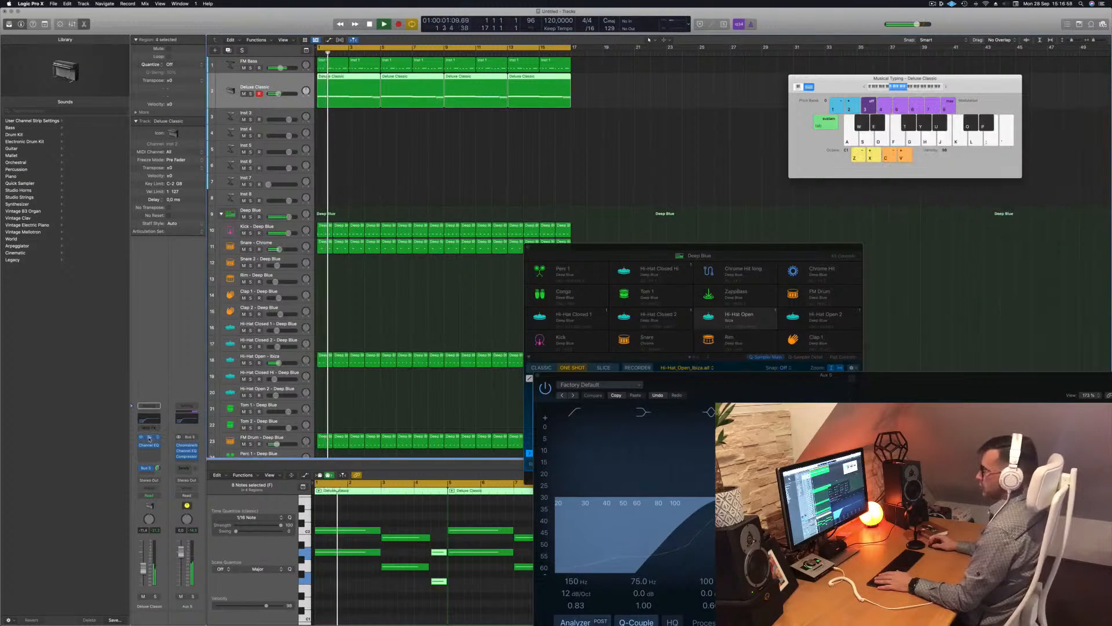
pyautogui.click(149, 438)
pyautogui.moveTo(973, 192); pyautogui.dragTo(508, 190)
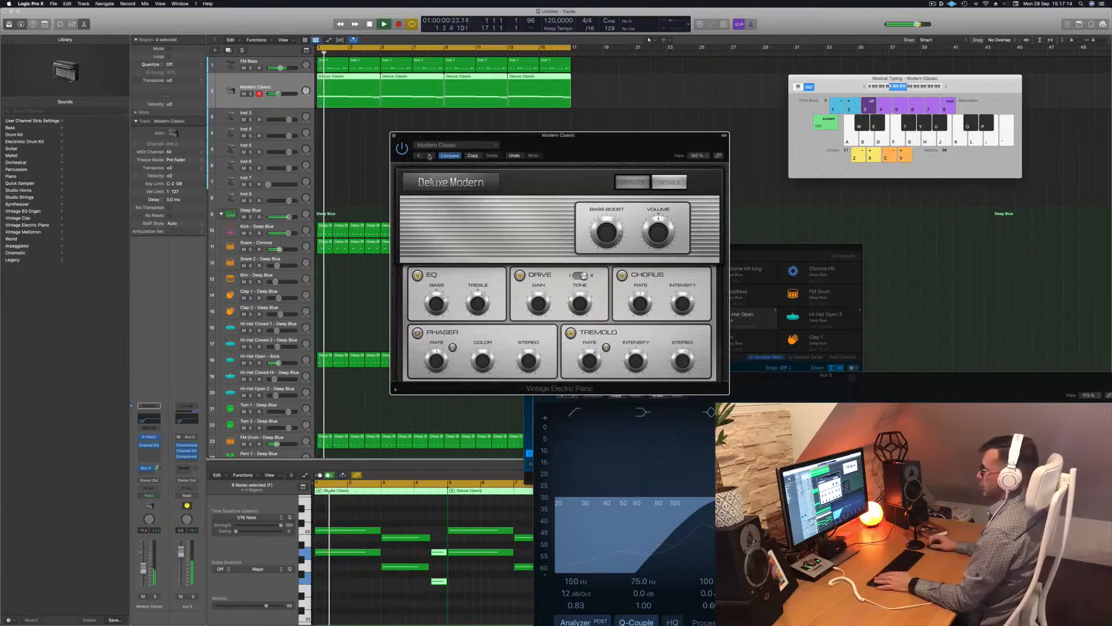
pyautogui.moveTo(280, 94); pyautogui.dragTo(281, 94)
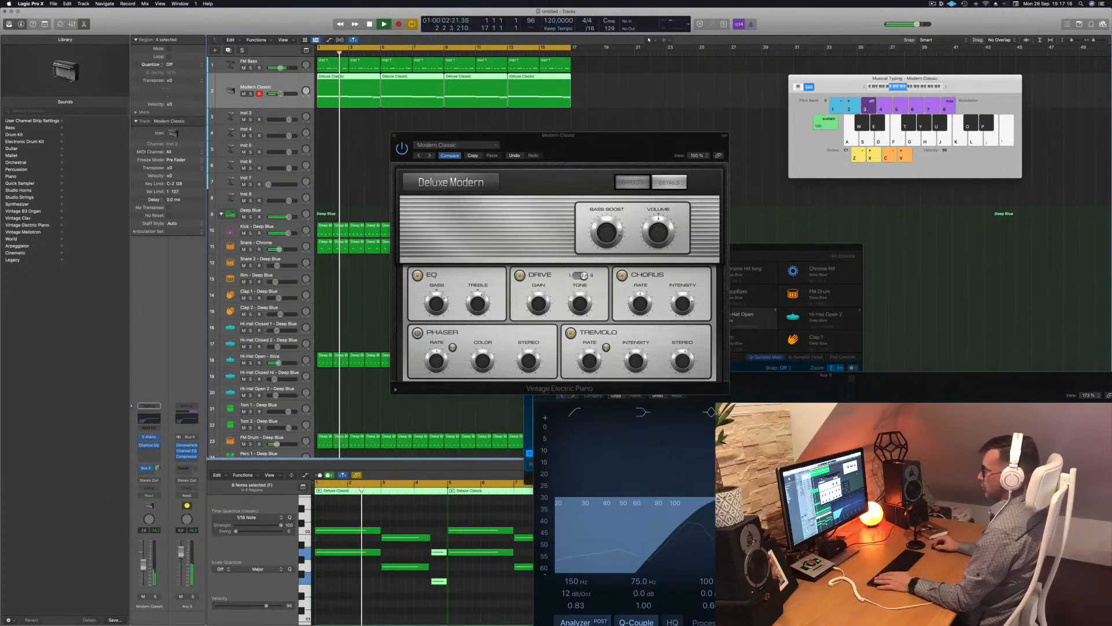
# Send the electric piano to Bus 6 and insert a Stereo Delay on the new aux channel
pyautogui.click(146, 473)
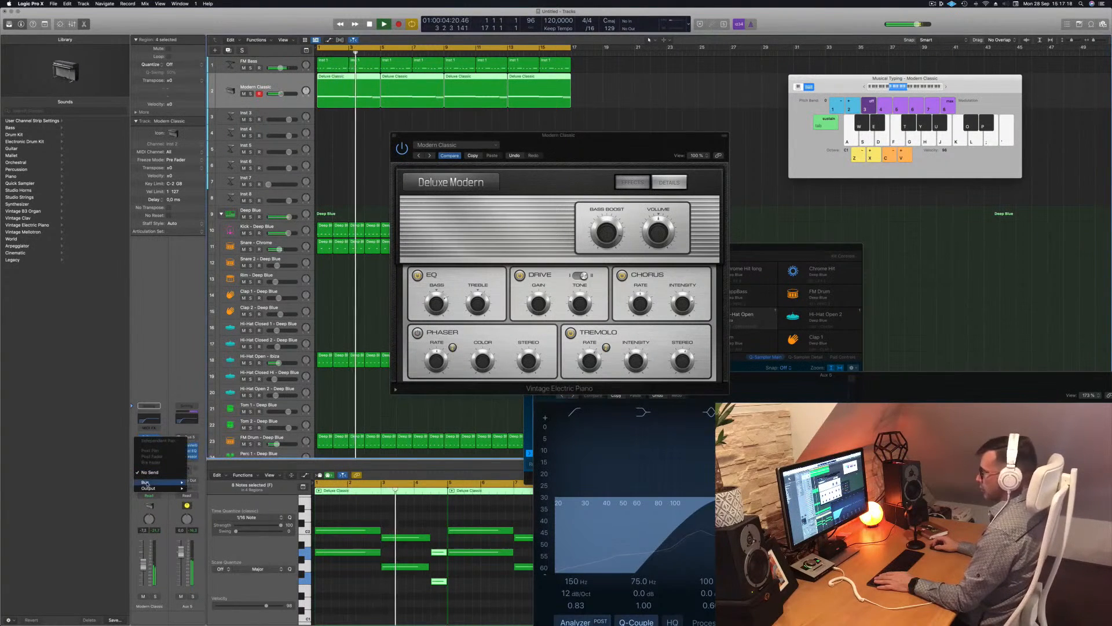
pyautogui.moveTo(147, 483)
pyautogui.click(200, 419)
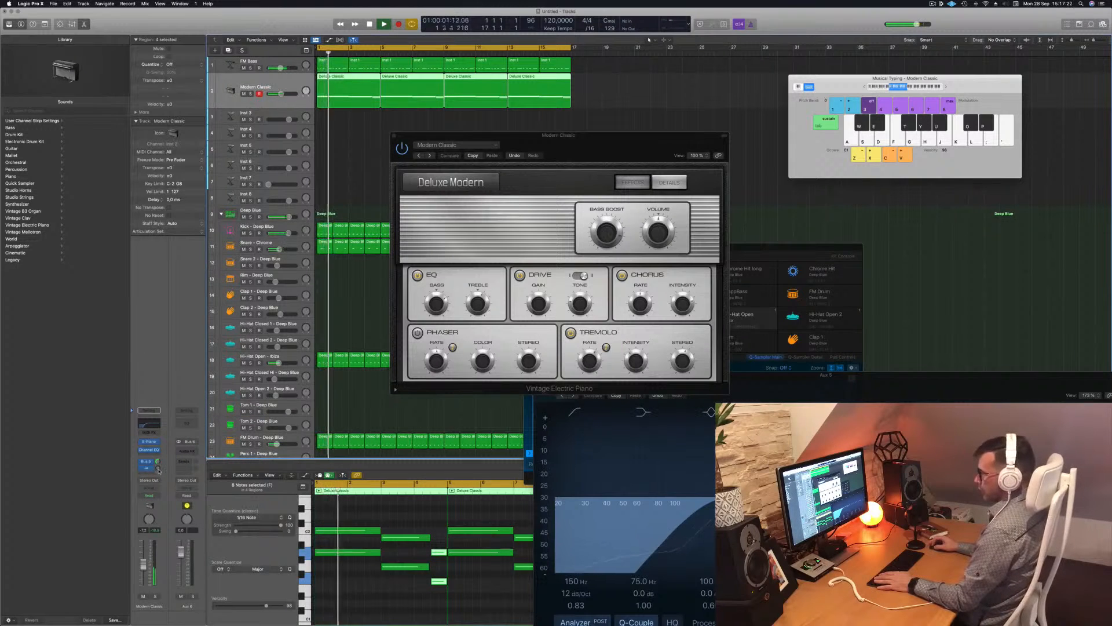
pyautogui.click(184, 452)
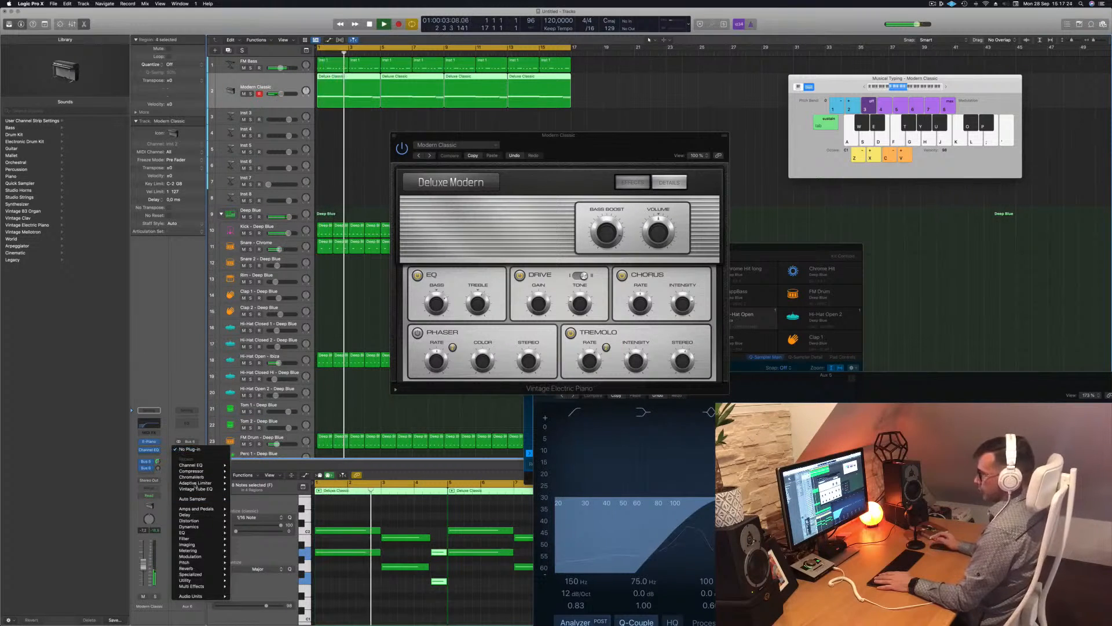
pyautogui.moveTo(191, 514)
pyautogui.moveTo(255, 532)
pyautogui.click(300, 532)
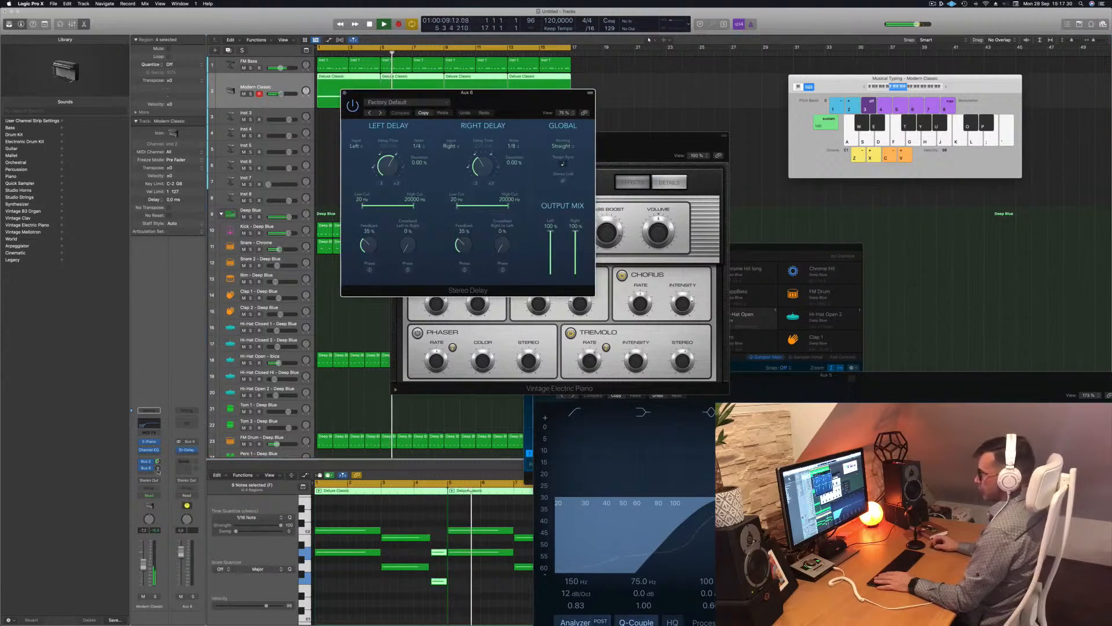
# Raise the electric piano's send level to the delay bus and play from the start
pyautogui.moveTo(157, 467); pyautogui.dragTo(159, 469)
pyautogui.press('Return')
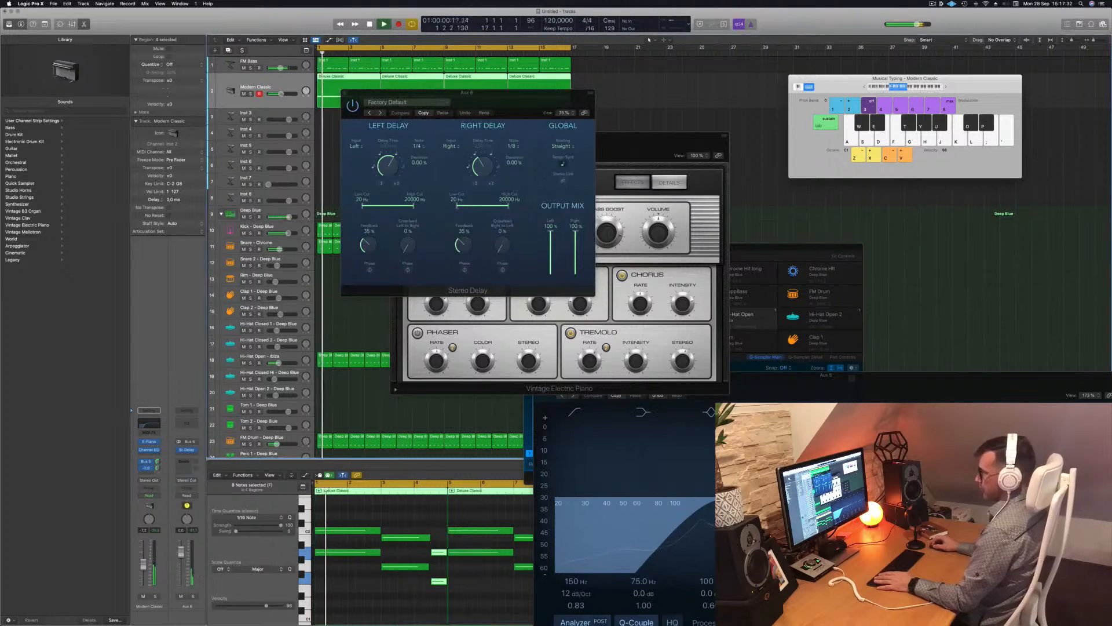
pyautogui.press('Return')
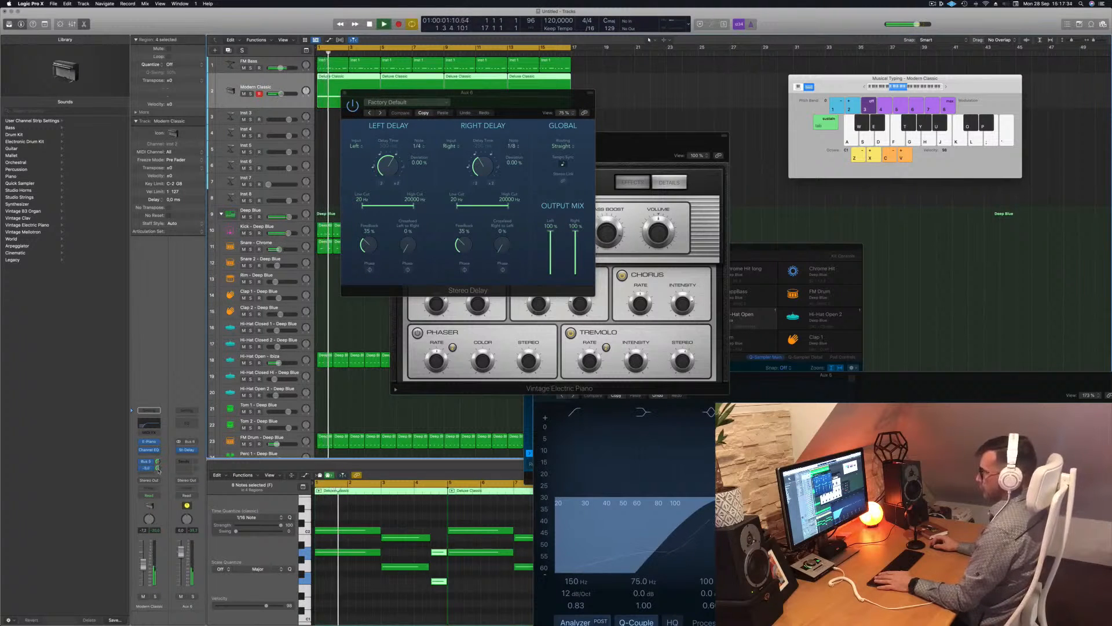
# Switch the Stereo Delay to the Dual 1/8 Note preset, move its window aside and close the electric piano window
pyautogui.click(371, 113)
pyautogui.moveTo(505, 95); pyautogui.dragTo(655, 141)
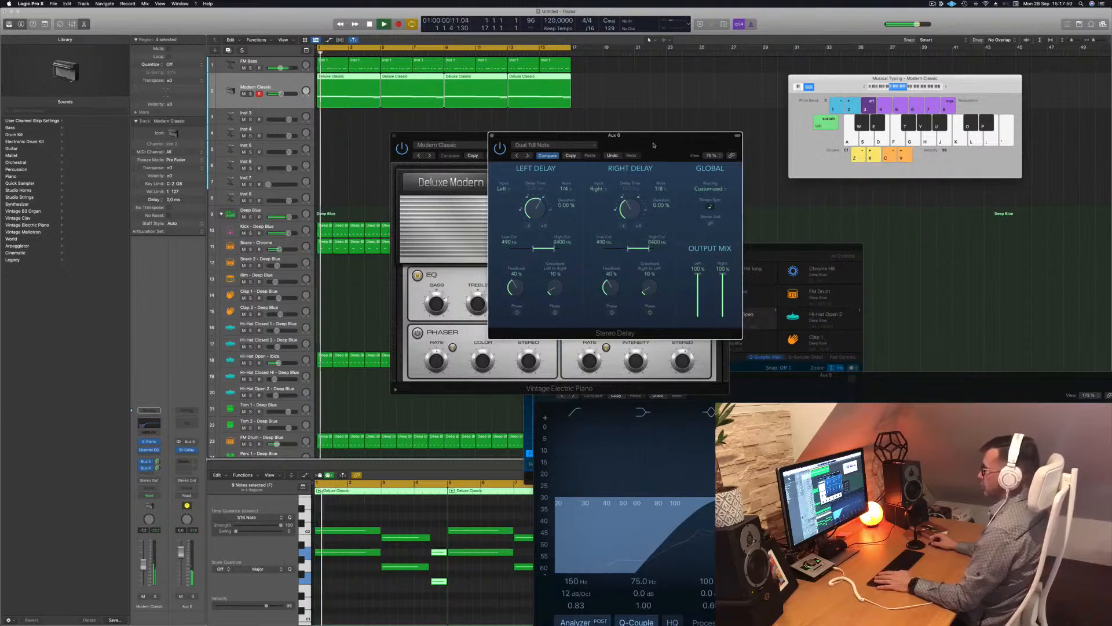
pyautogui.moveTo(649, 146); pyautogui.dragTo(797, 142)
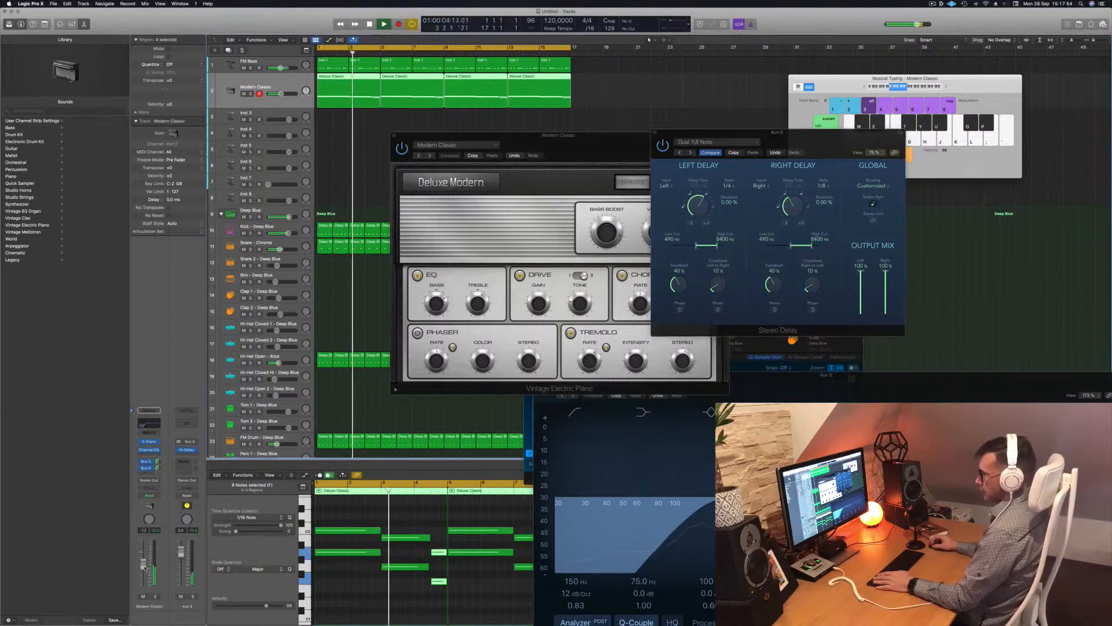
pyautogui.moveTo(415, 137); pyautogui.dragTo(380, 172)
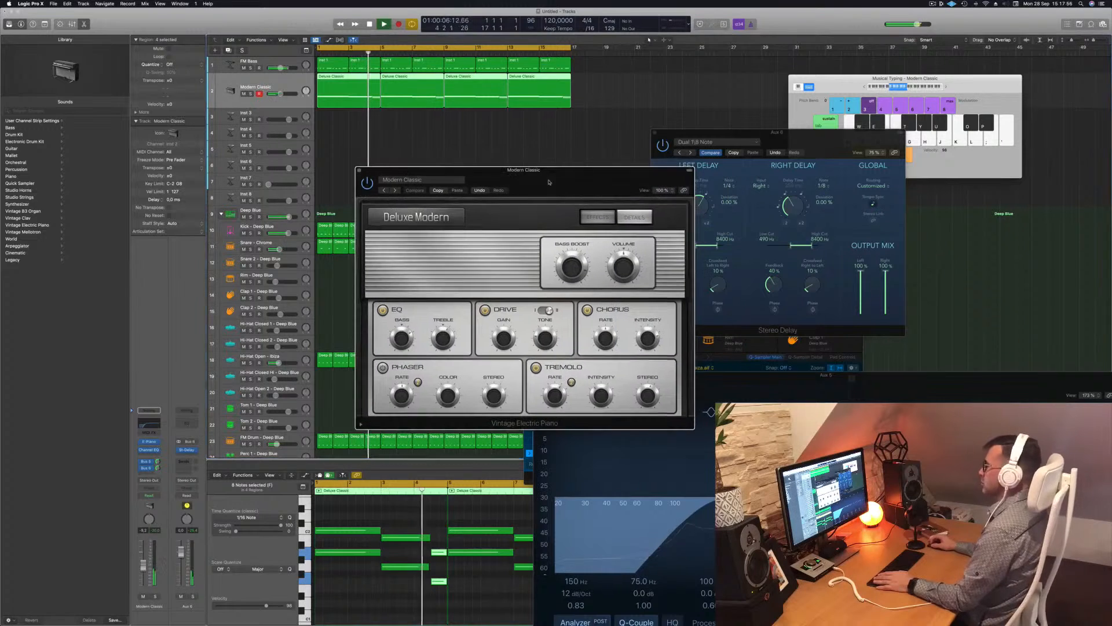
pyautogui.click(359, 170)
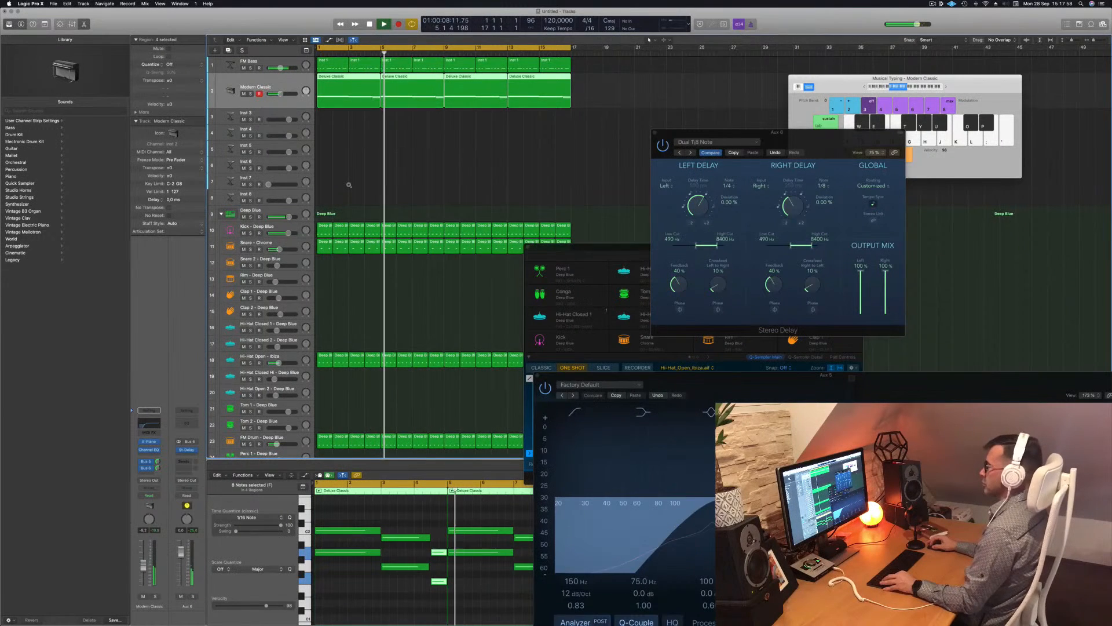
# Fine-tune the Modern Classic track's volume while playing from the start, and select the last electric piano region
pyautogui.press('super+Left')
pyautogui.press('Return')
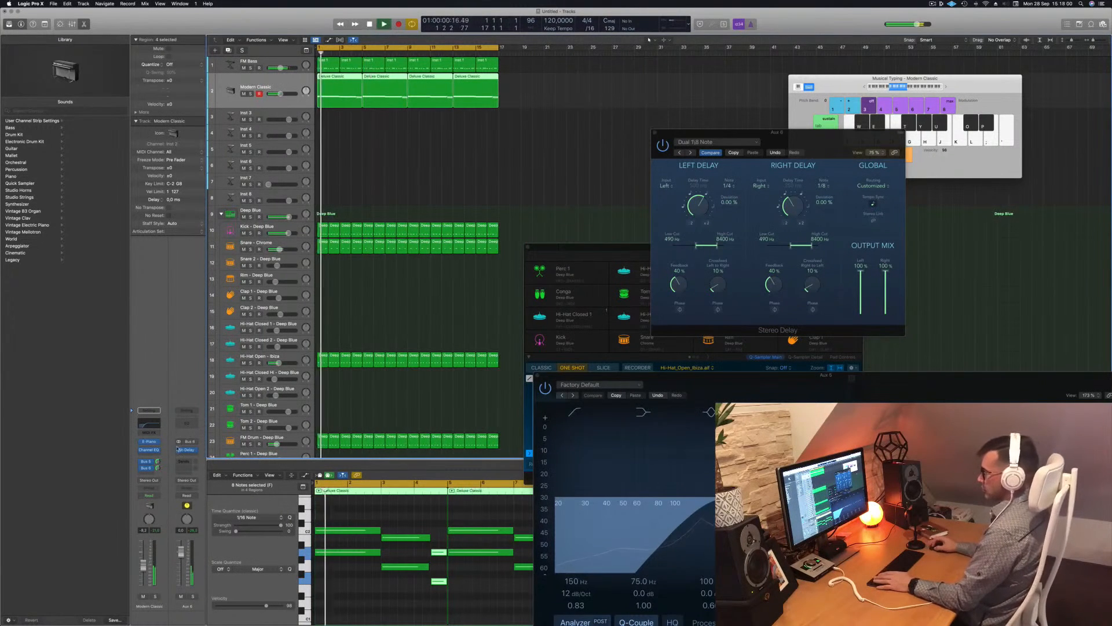
pyautogui.moveTo(143, 569); pyautogui.dragTo(142, 568)
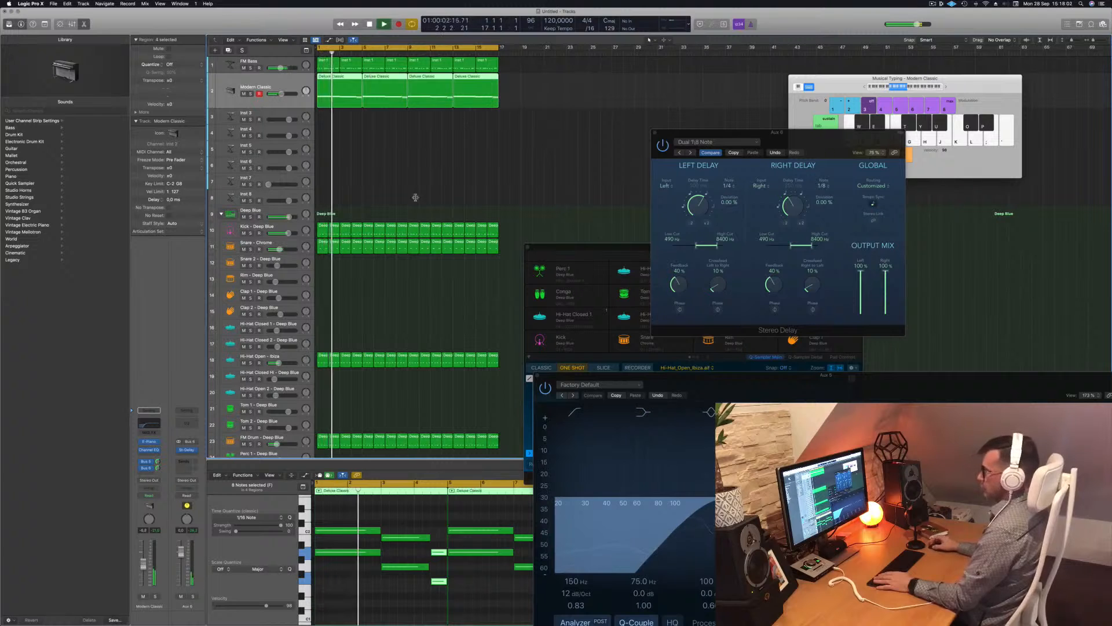
pyautogui.click(472, 103)
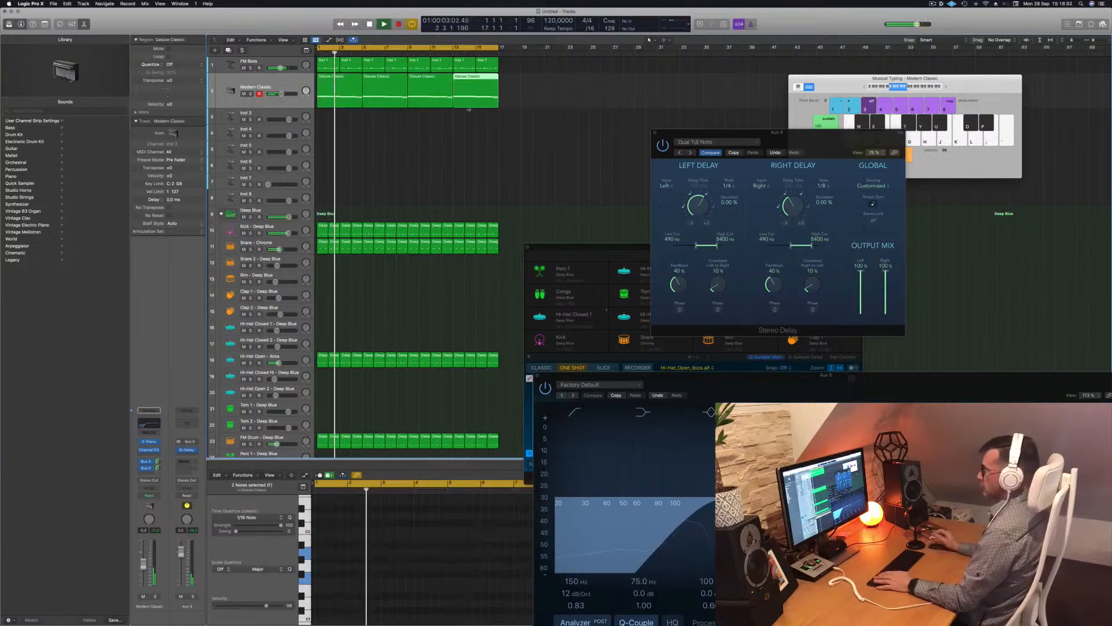
# Select the Inst 3 track and insert Alchemy as its instrument
pyautogui.click(284, 86)
pyautogui.click(284, 114)
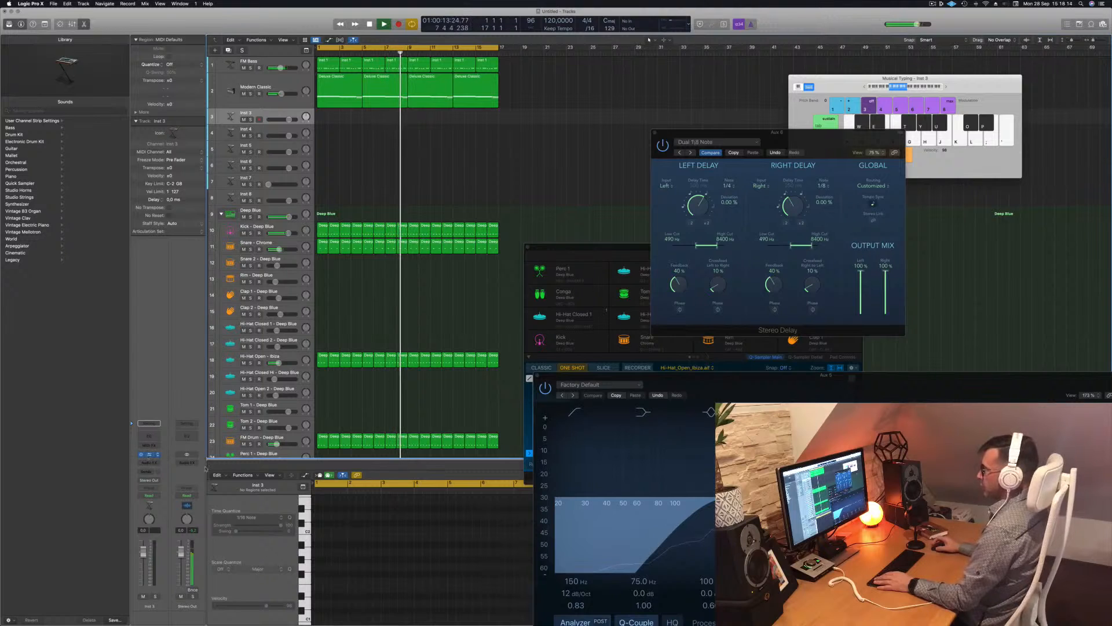
pyautogui.click(149, 455)
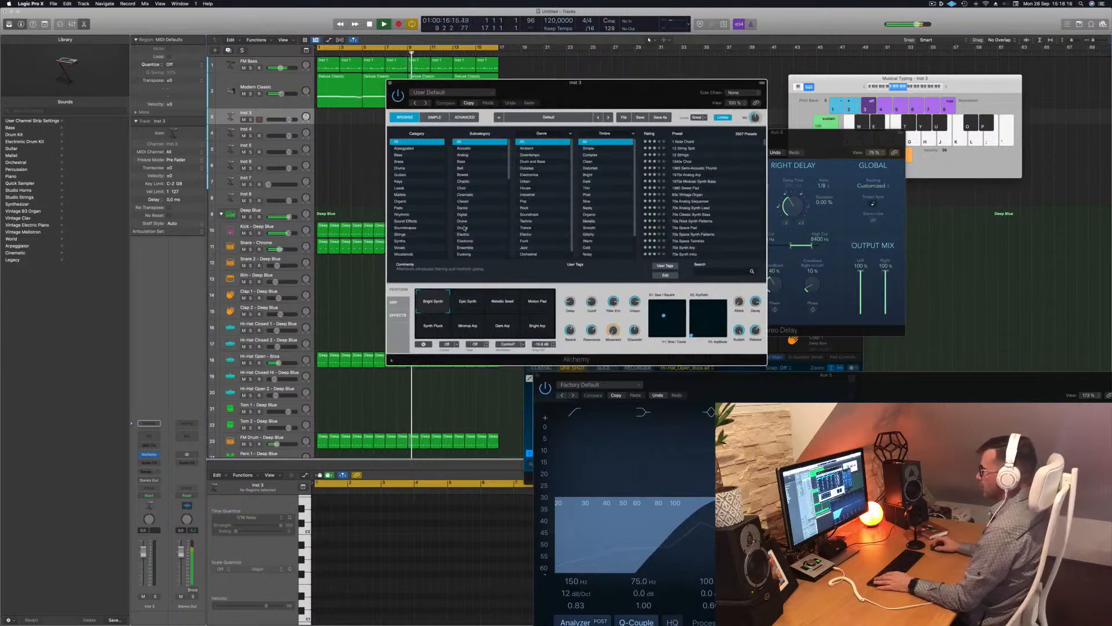
# Filter Alchemy's presets to the Vocals category, load Vox Kit 01 and move the Alchemy window aside
pyautogui.click(394, 248)
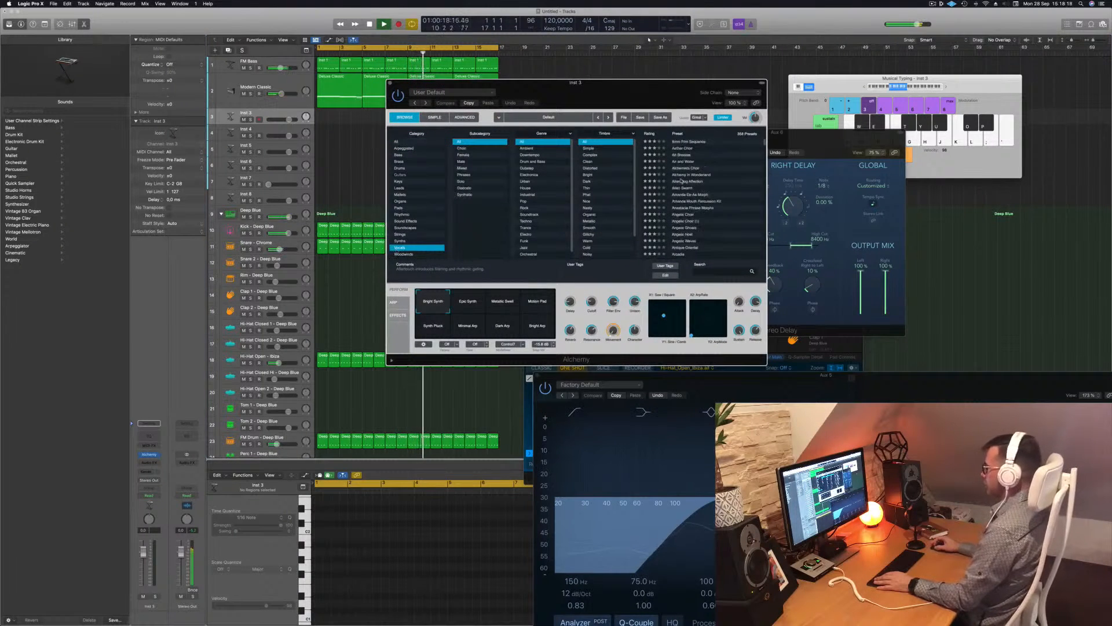
pyautogui.scroll(-5, 706, 193)
pyautogui.scroll(-15, 706, 193)
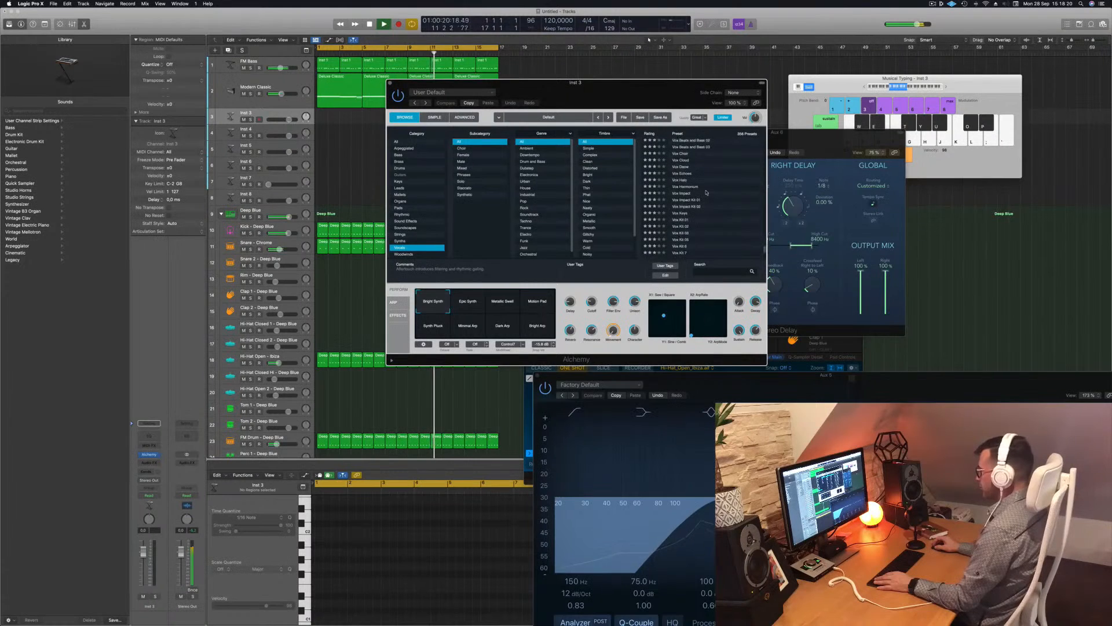
pyautogui.scroll(-2, 706, 193)
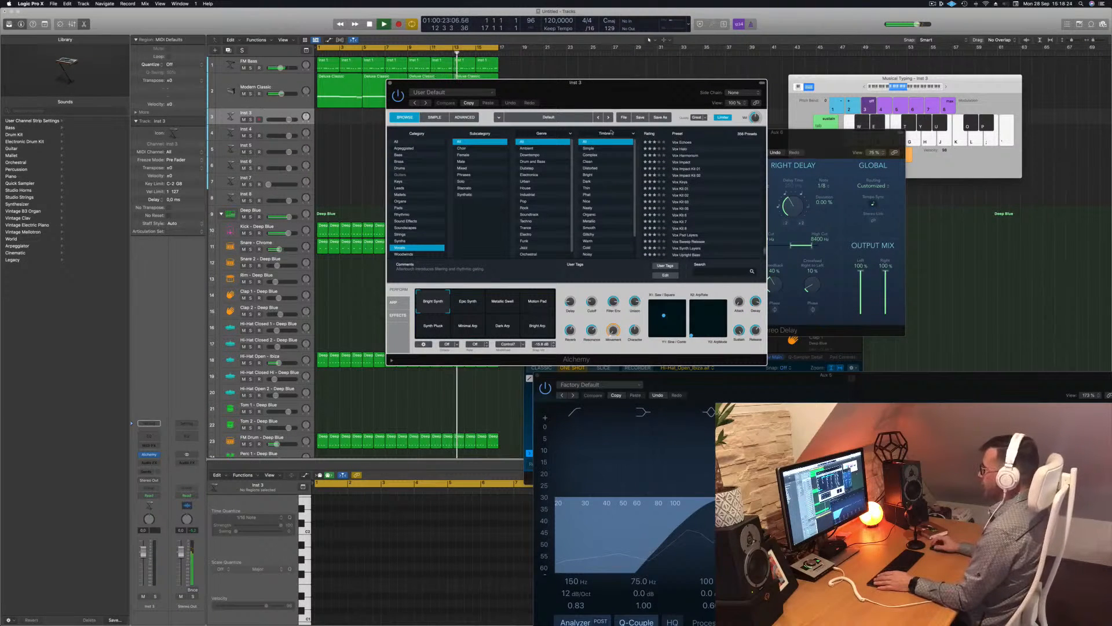
pyautogui.moveTo(610, 91); pyautogui.dragTo(704, 118)
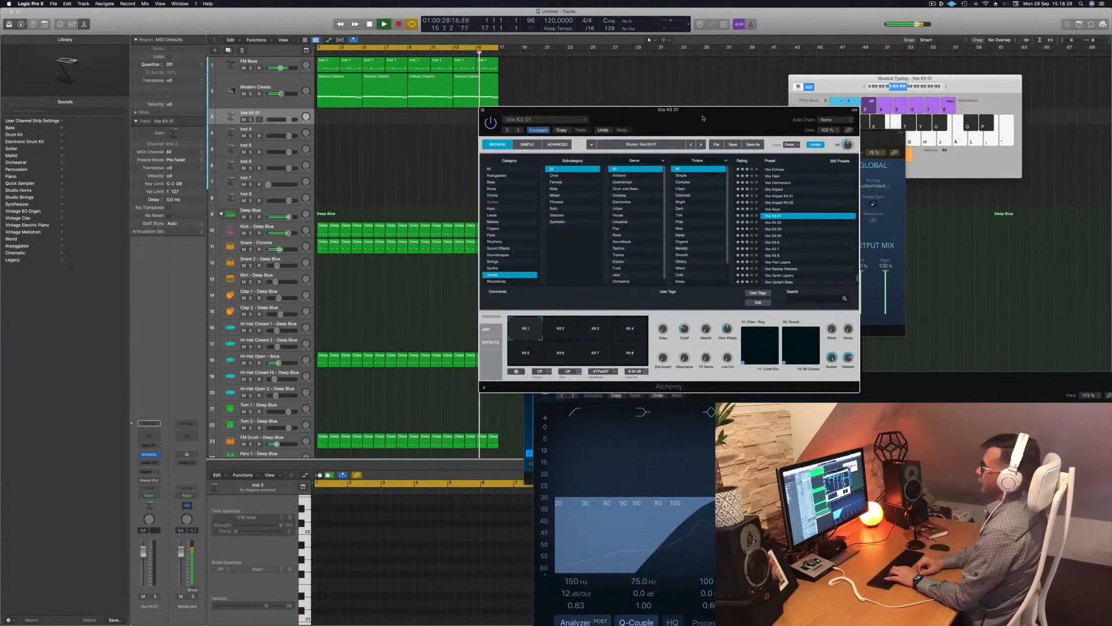
pyautogui.moveTo(712, 112); pyautogui.dragTo(769, 110)
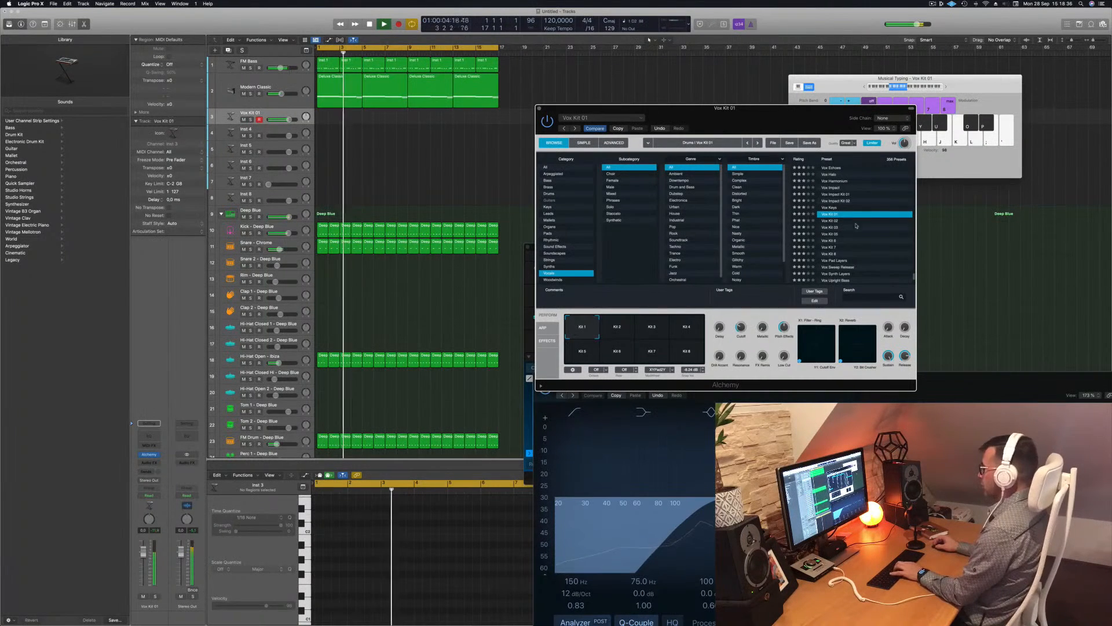
# Try Alchemy's Vox Pad Layers and Vox Vinyl FX1 presets, lowering the track's volume while playing test notes
pyautogui.click(835, 261)
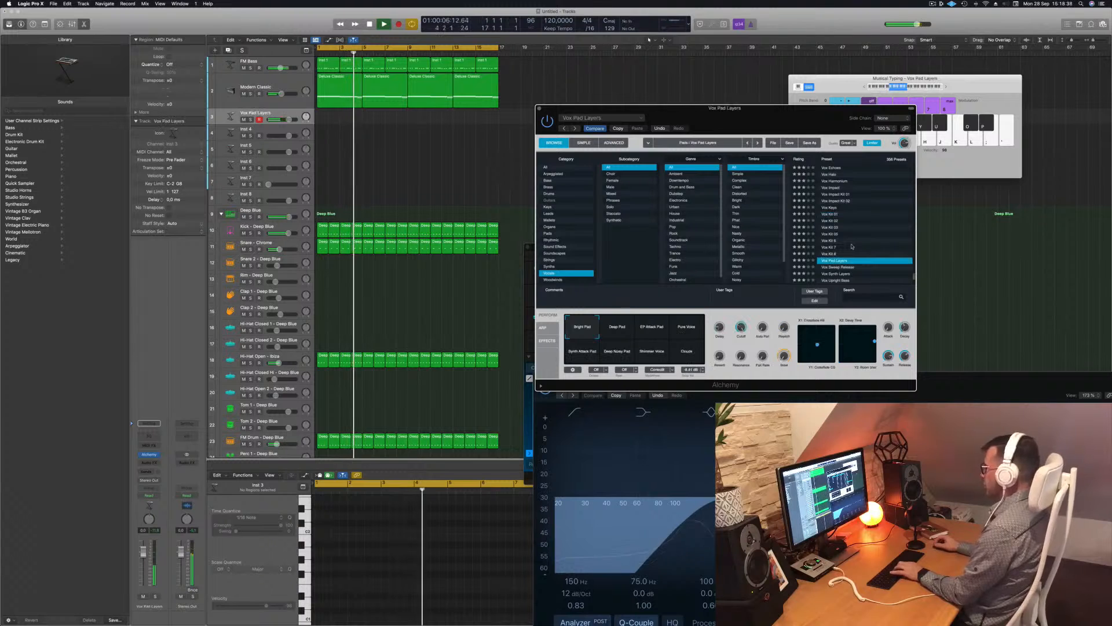
pyautogui.scroll(-3, 853, 246)
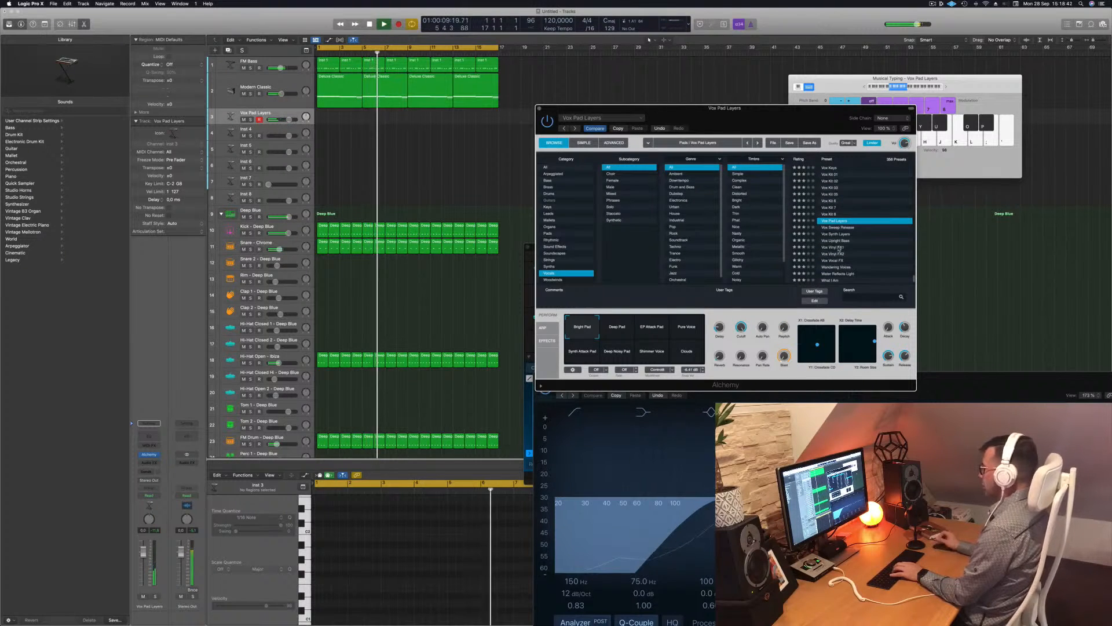
pyautogui.click(837, 247)
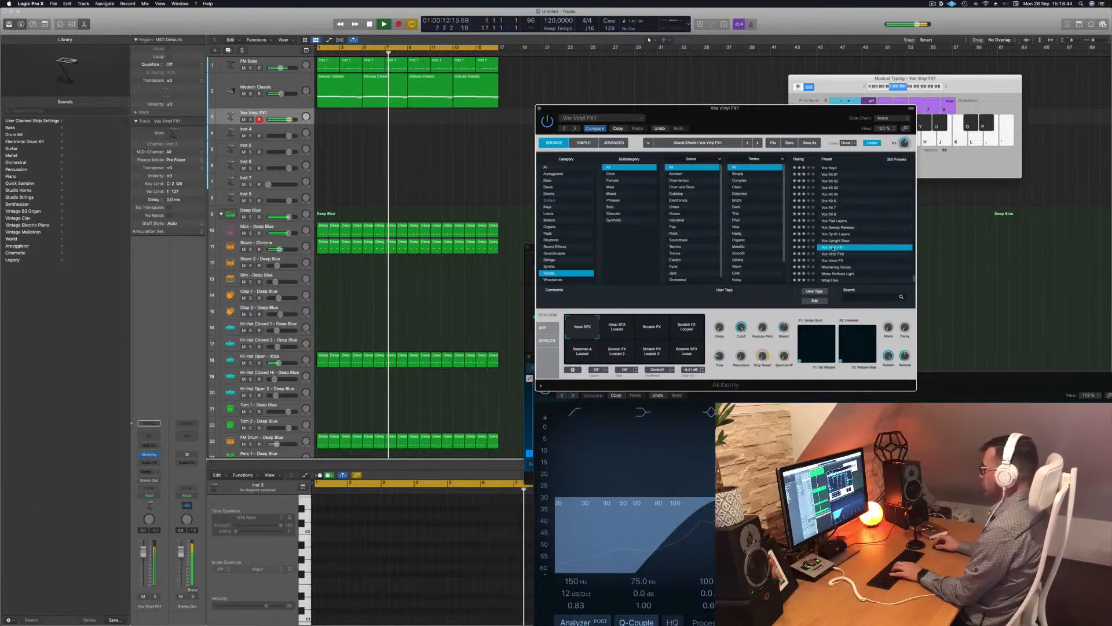
pyautogui.moveTo(143, 551); pyautogui.dragTo(143, 566)
pyautogui.press('k')
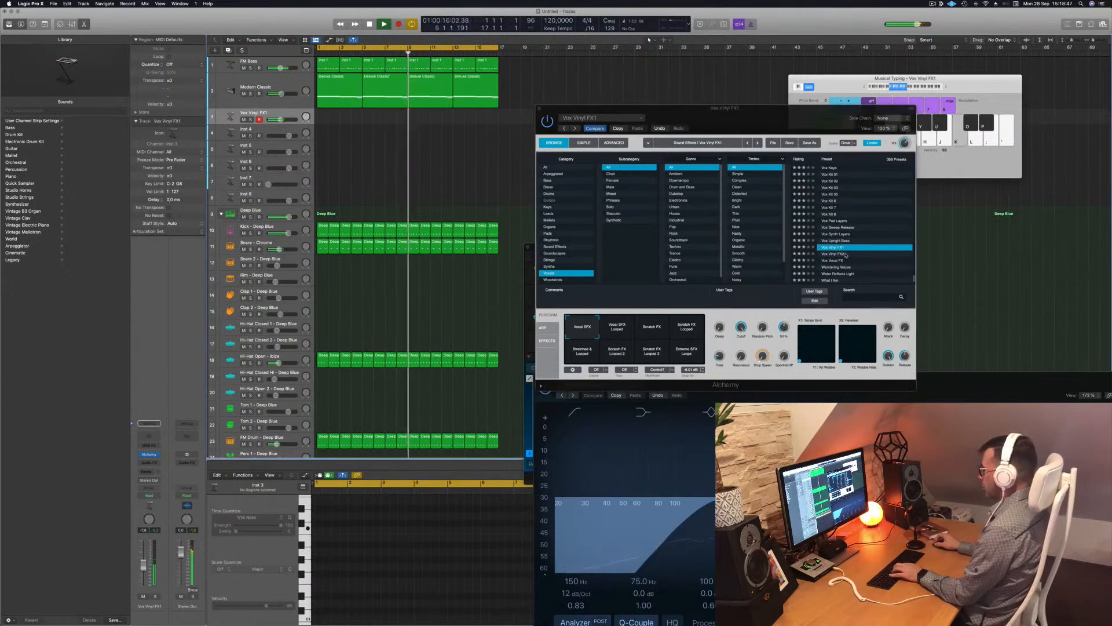
# Audition the Scratch FX and Extreme SFX Loops variations of the Vox Vinyl FX1 preset
pyautogui.click(657, 328)
pyautogui.press('k')
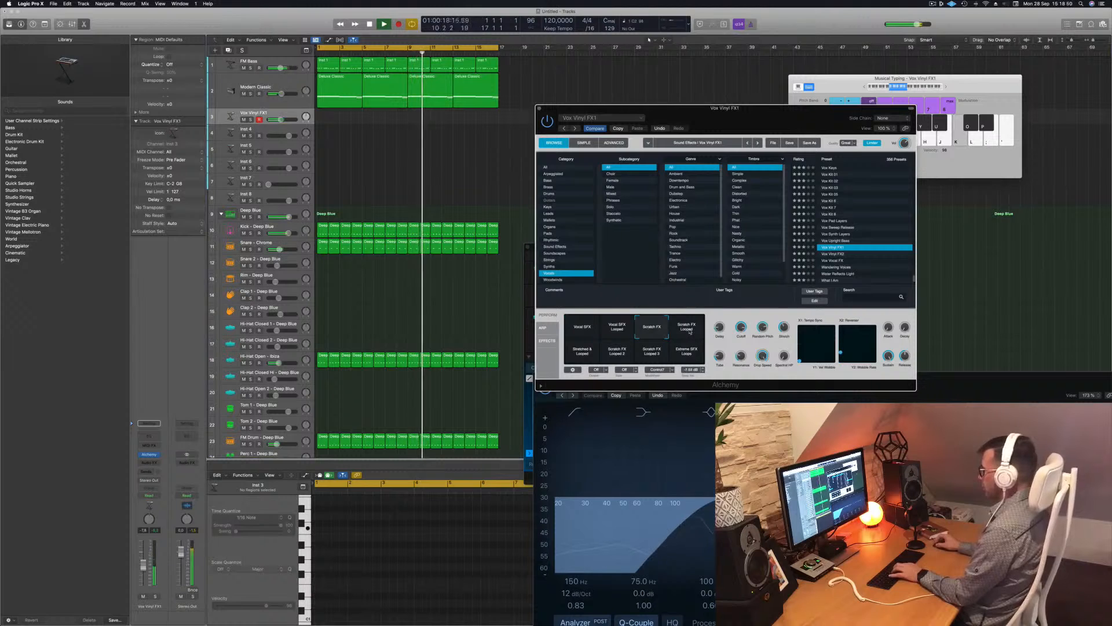
pyautogui.press('h')
pyautogui.press('h')
pyautogui.click(685, 351)
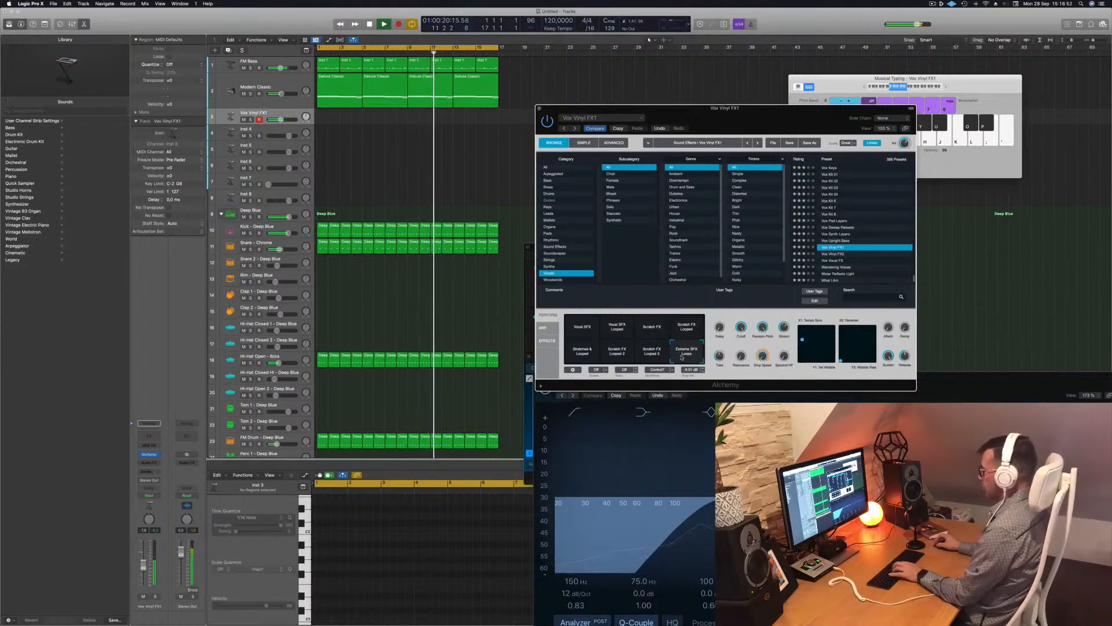
# Try the Vox Vinyl FX2 and Vox Vocal FX presets, and load Wandering Voices instead
pyautogui.click(834, 254)
pyautogui.press('h')
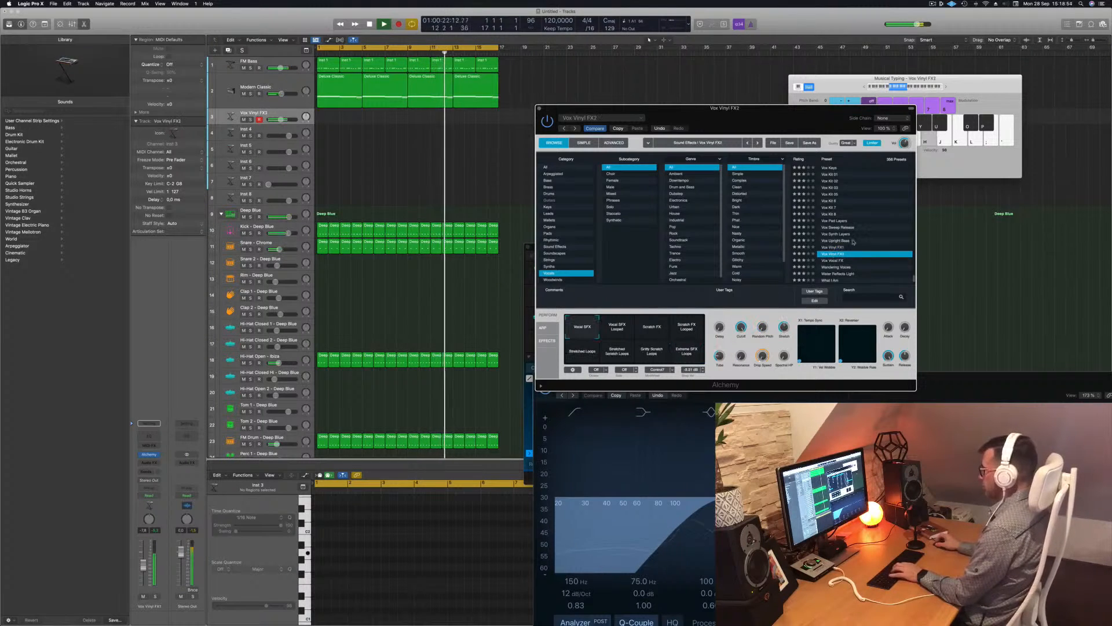
pyautogui.scroll(-3, 843, 244)
pyautogui.click(843, 241)
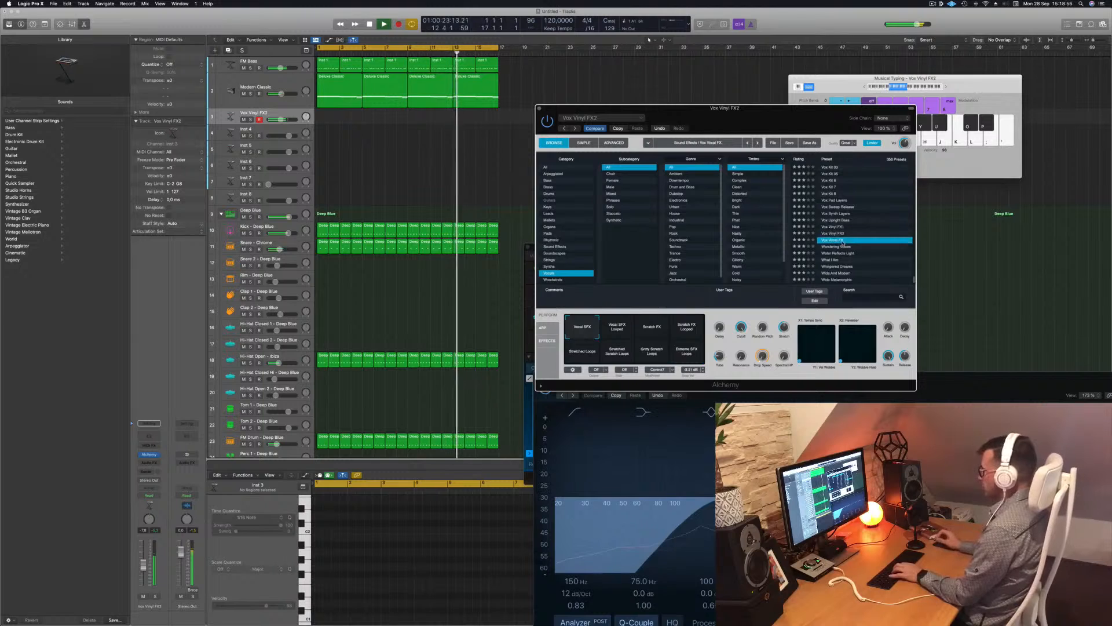
pyautogui.press('h')
pyautogui.press('k')
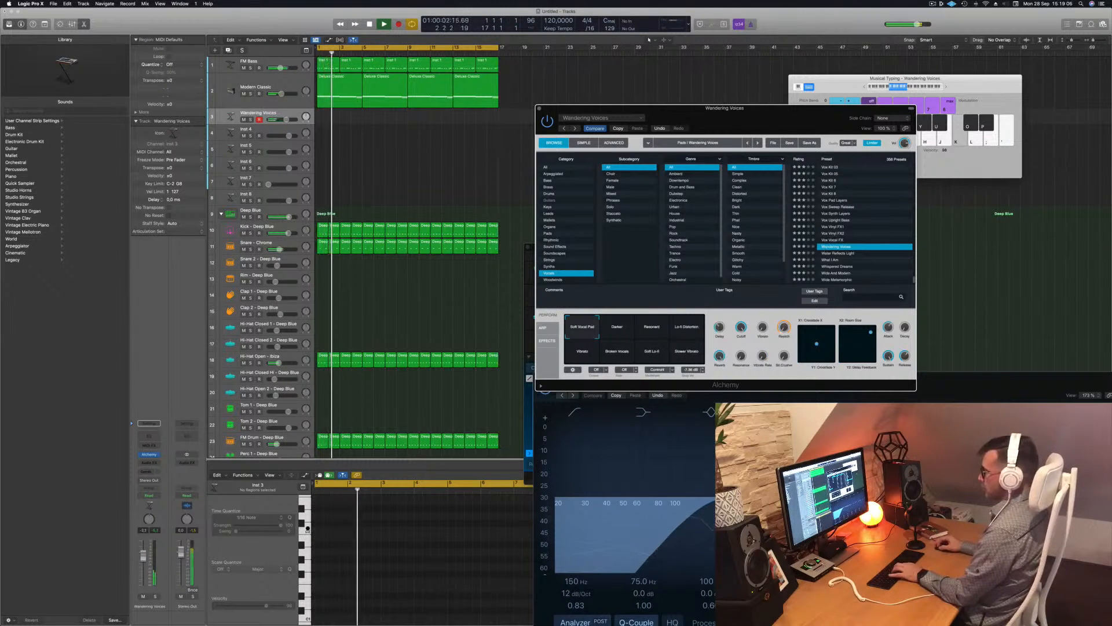
# Adjust the Wandering Voices track's volume while trying out notes over the running track
pyautogui.moveTo(144, 551); pyautogui.dragTo(144, 548)
pyautogui.press('h')
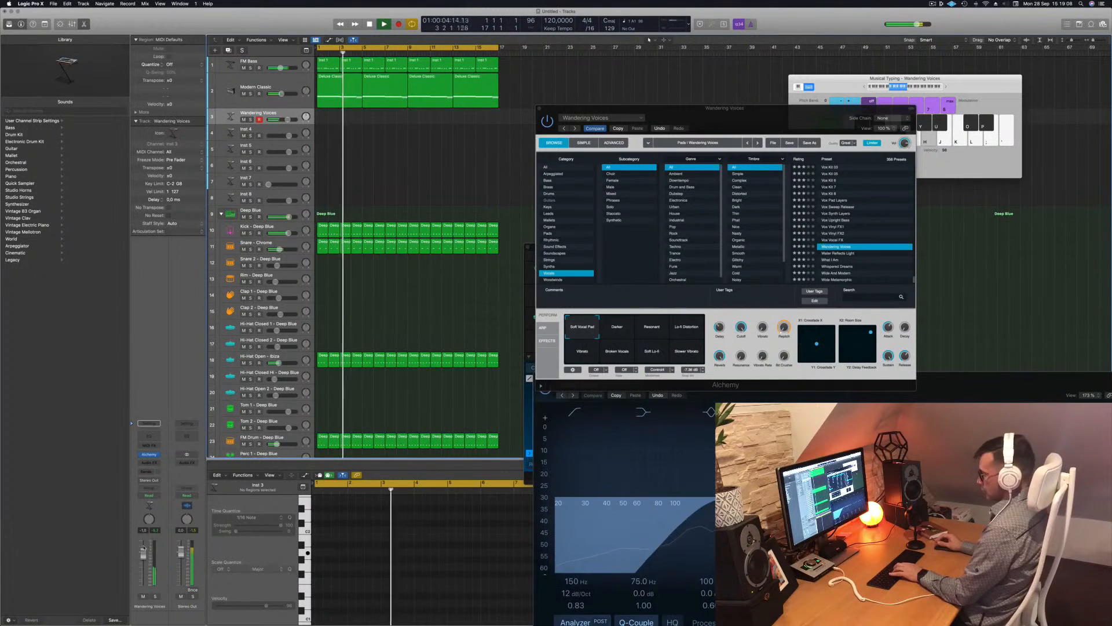
pyautogui.press('a')
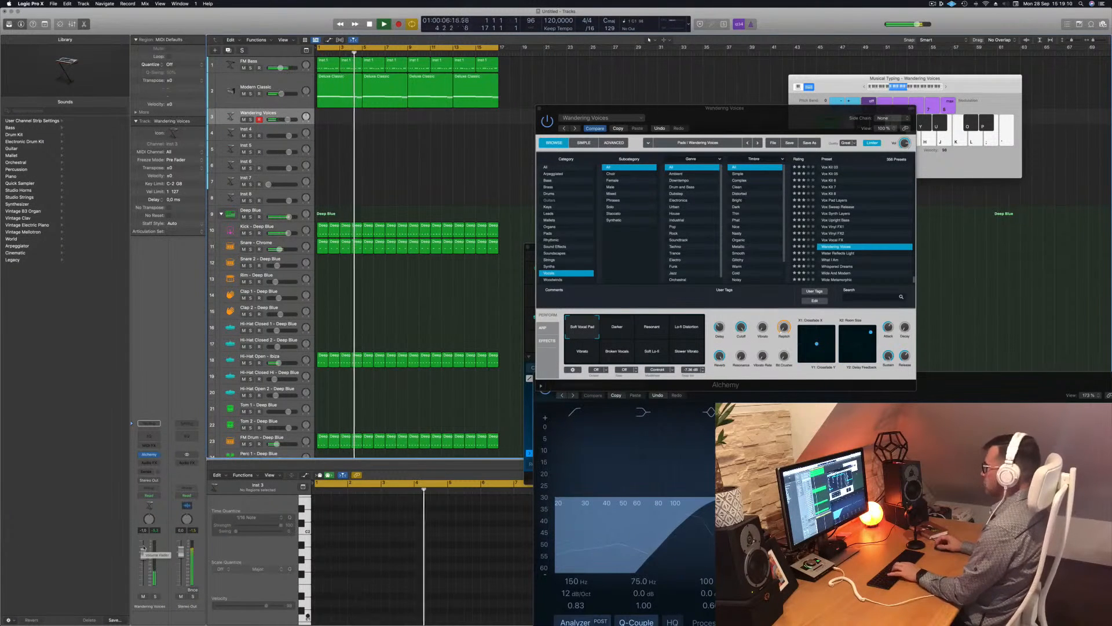
pyautogui.press('k')
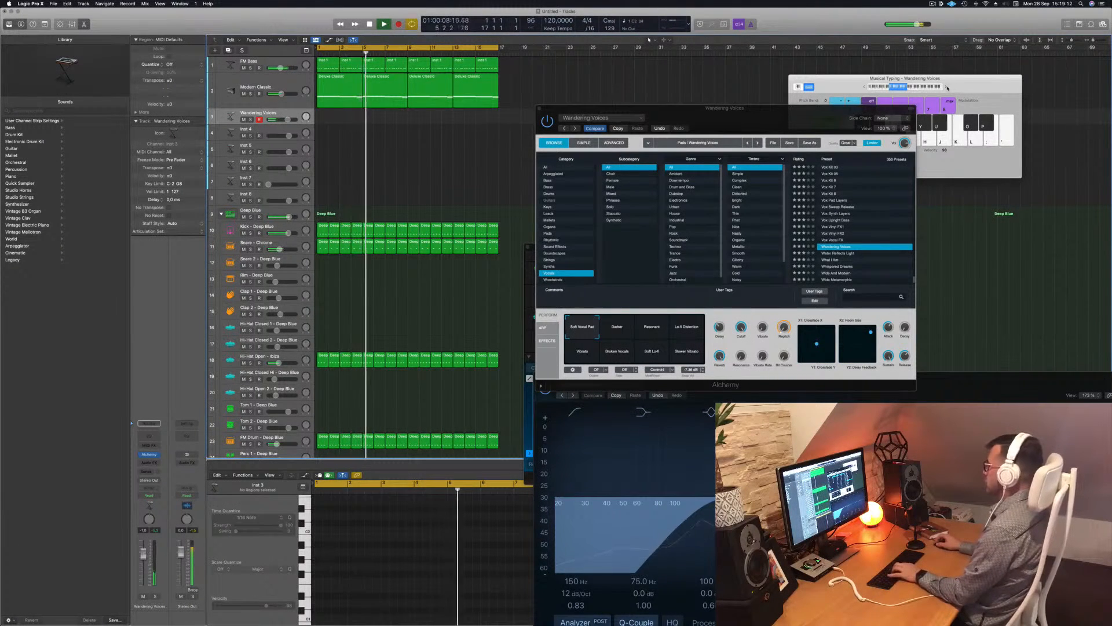
# Shift the Musical Typing keyboard to a higher octave and move its window clear of the Alchemy window
pyautogui.click(948, 88)
pyautogui.press('h')
pyautogui.moveTo(962, 82); pyautogui.dragTo(988, 73)
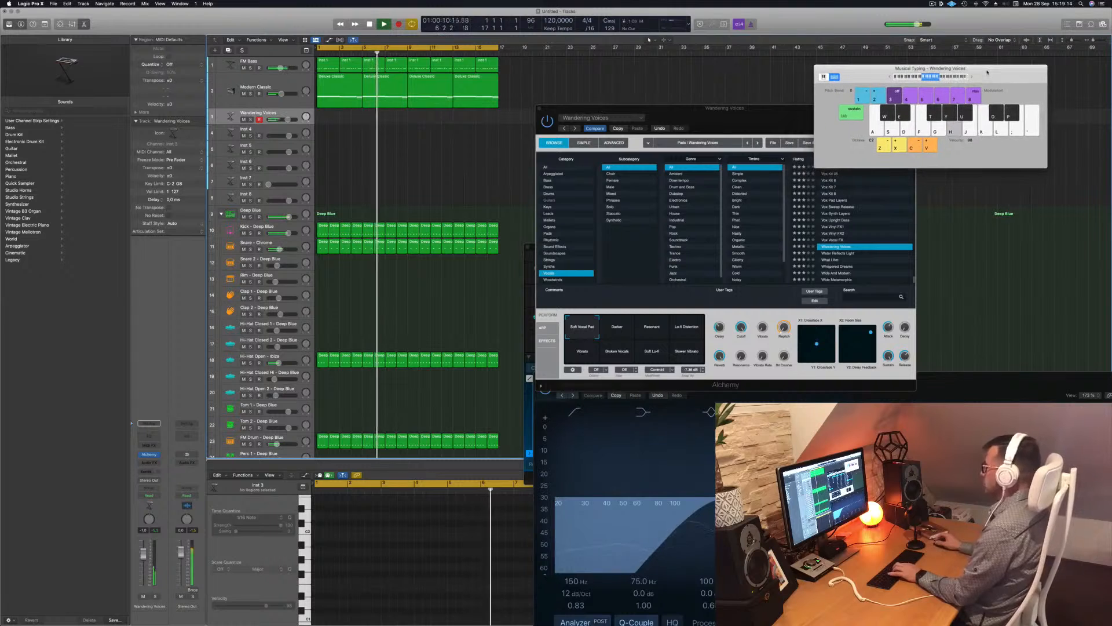
# Rehearse a vocal melody on the Wandering Voices sound along with the looping track
pyautogui.press('f')
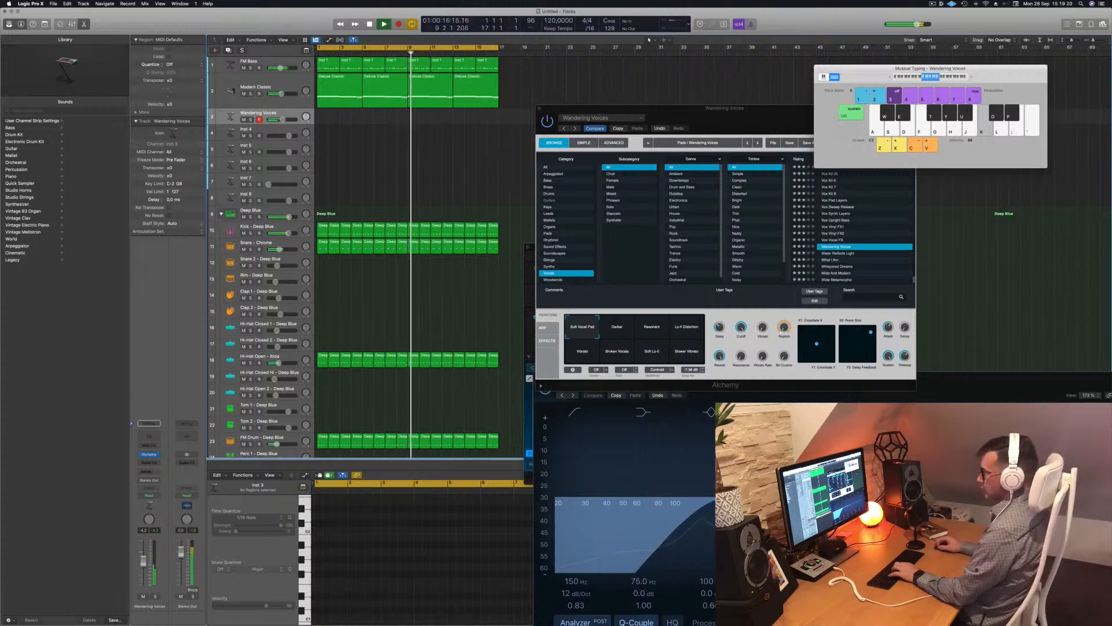
pyautogui.press('h')
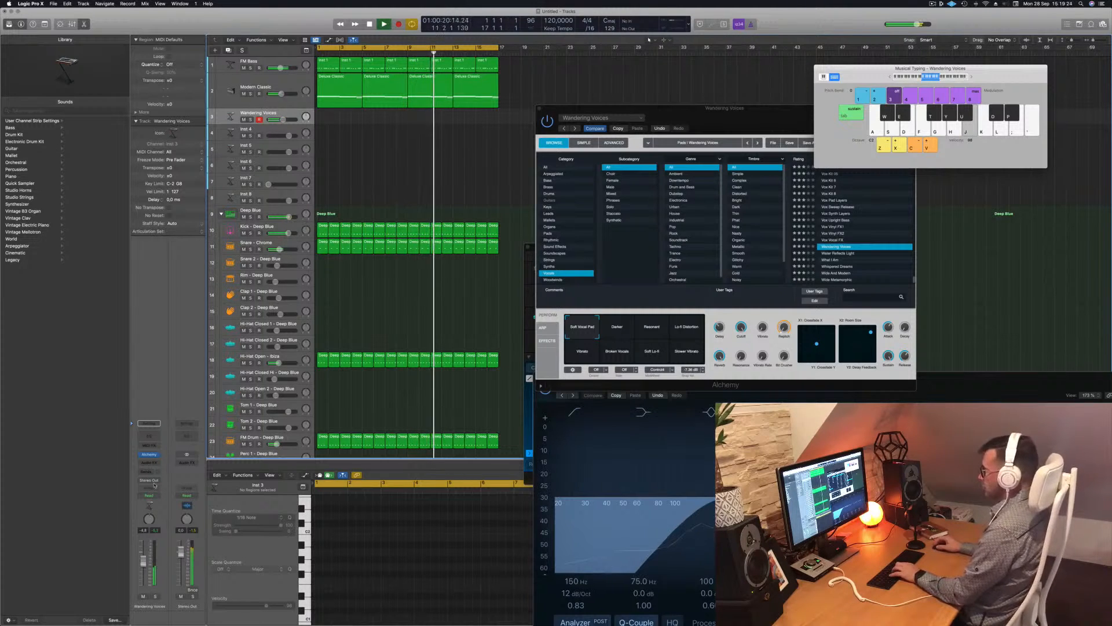
pyautogui.press('k')
pyautogui.press("'")
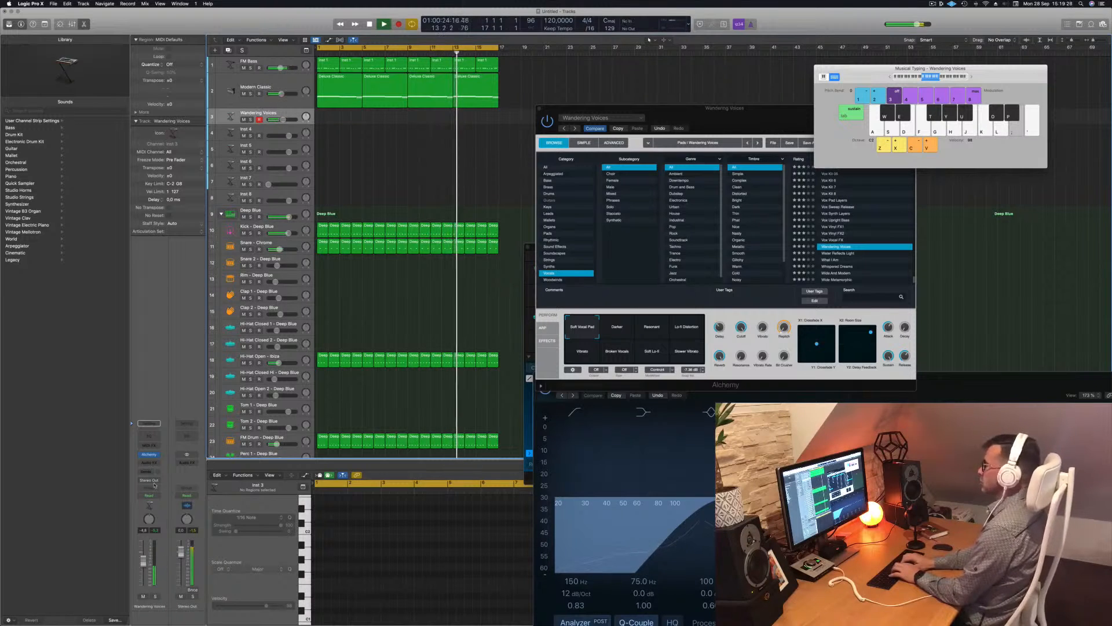
pyautogui.press('f')
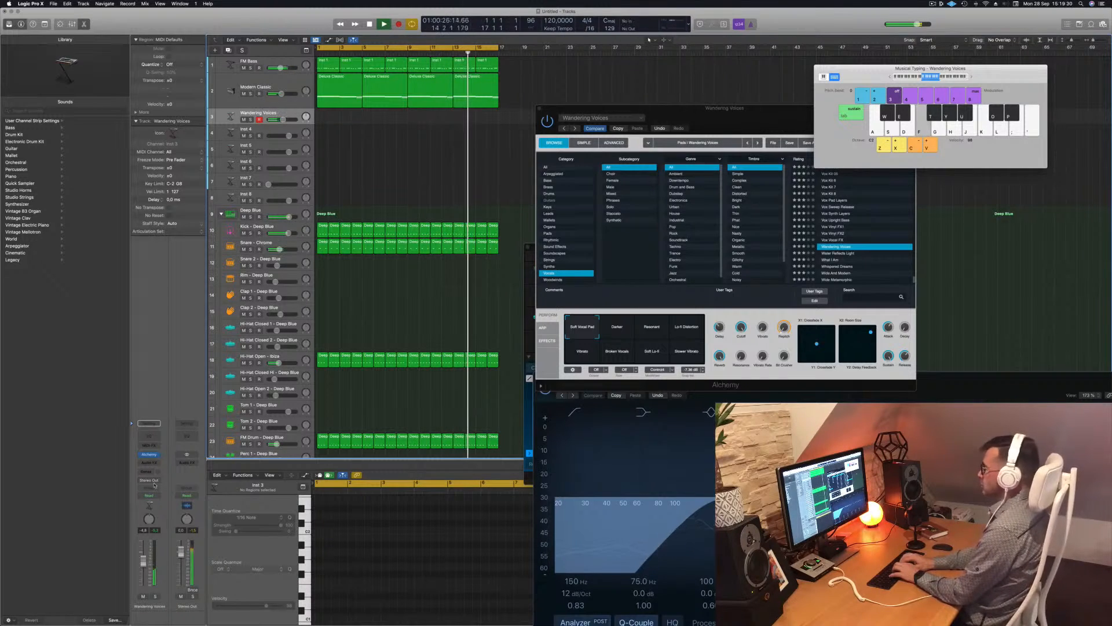
pyautogui.press("'")
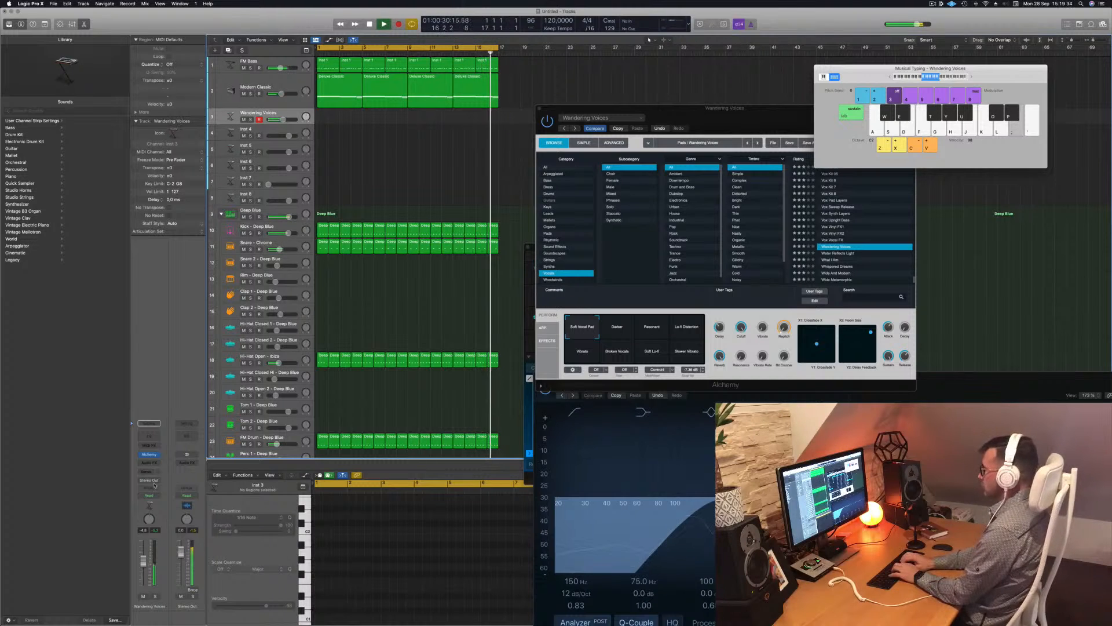
pyautogui.press("'")
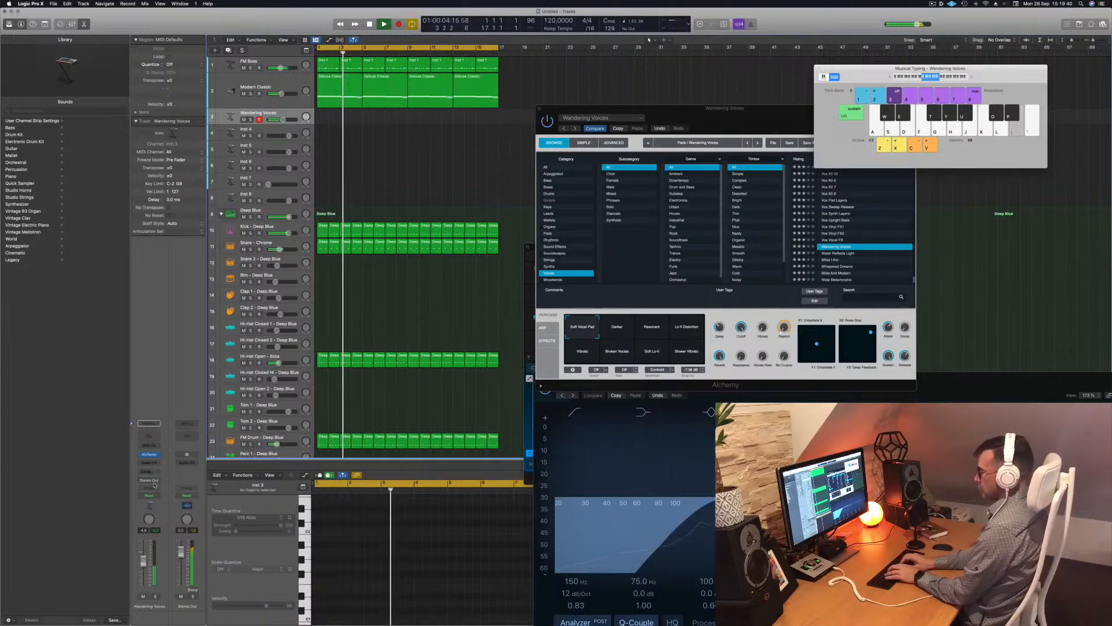
# Record a melody alternating between two long notes on the Wandering Voices track from bar 5, and stop
pyautogui.press('r')
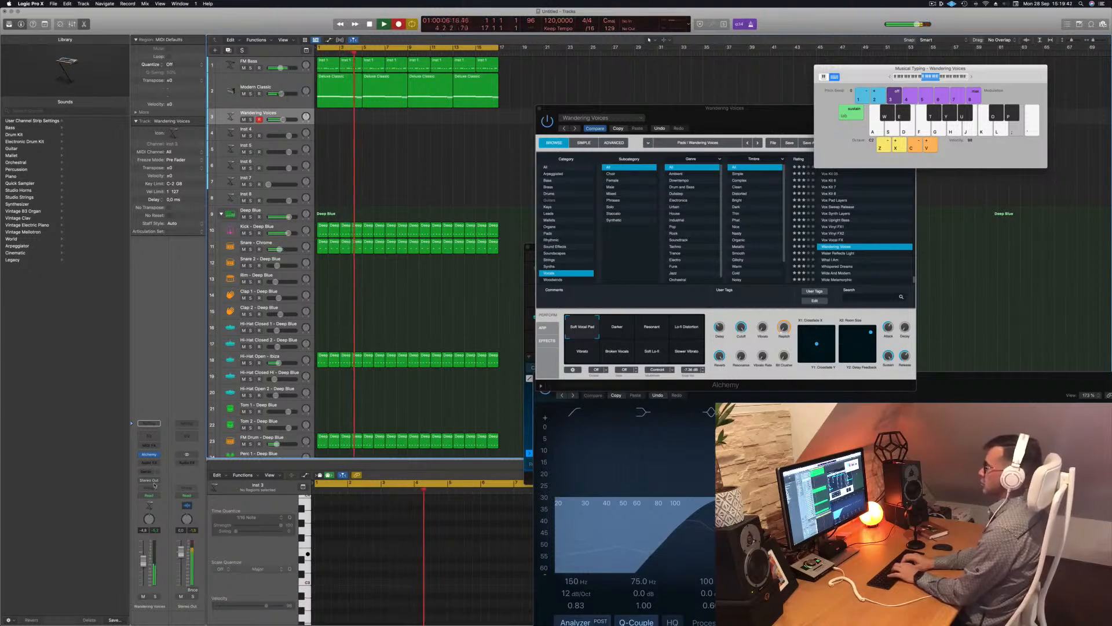
pyautogui.press("'")
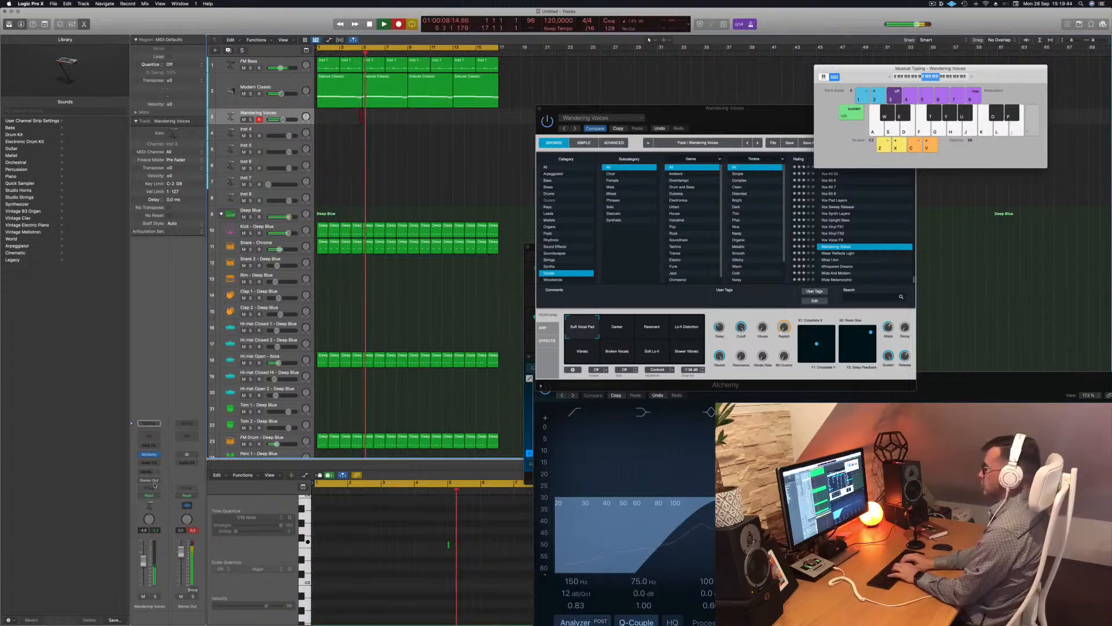
pyautogui.press(';')
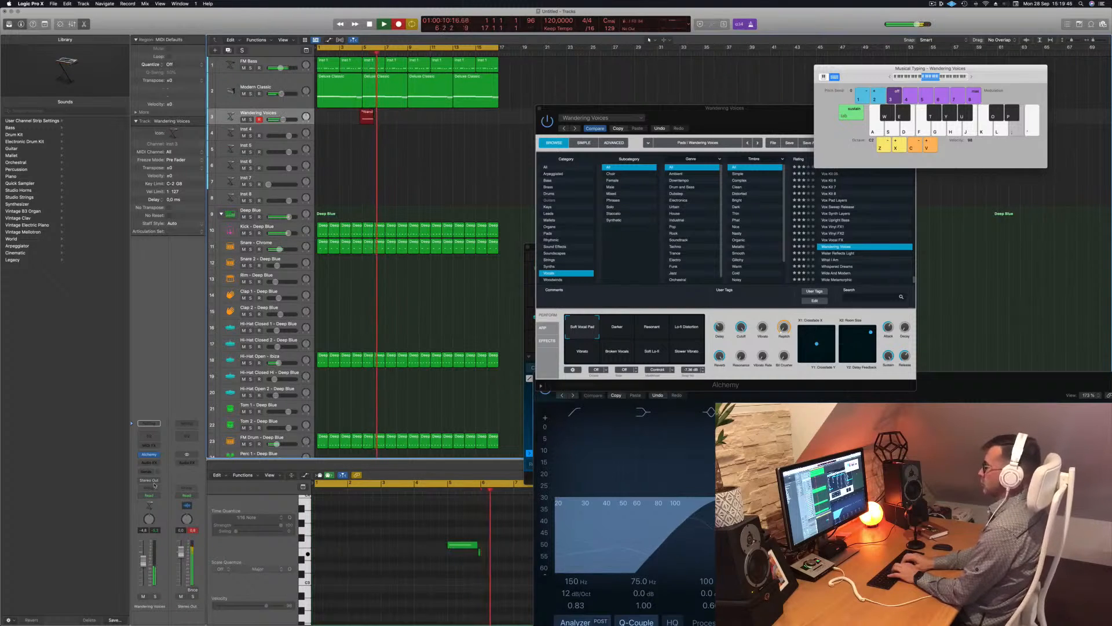
pyautogui.press("'")
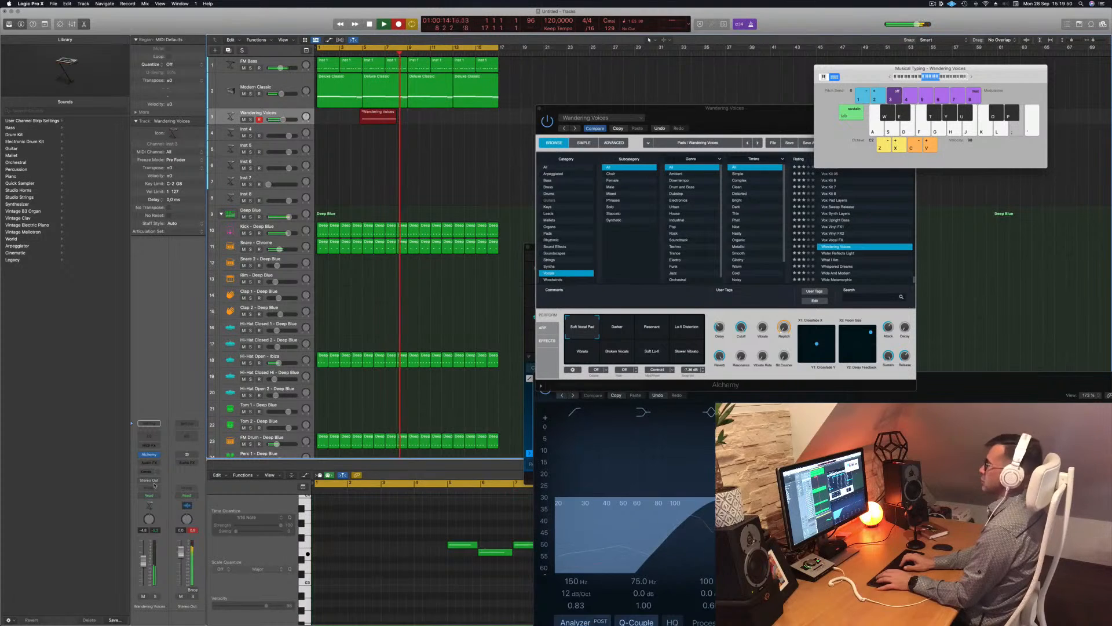
pyautogui.press('space')
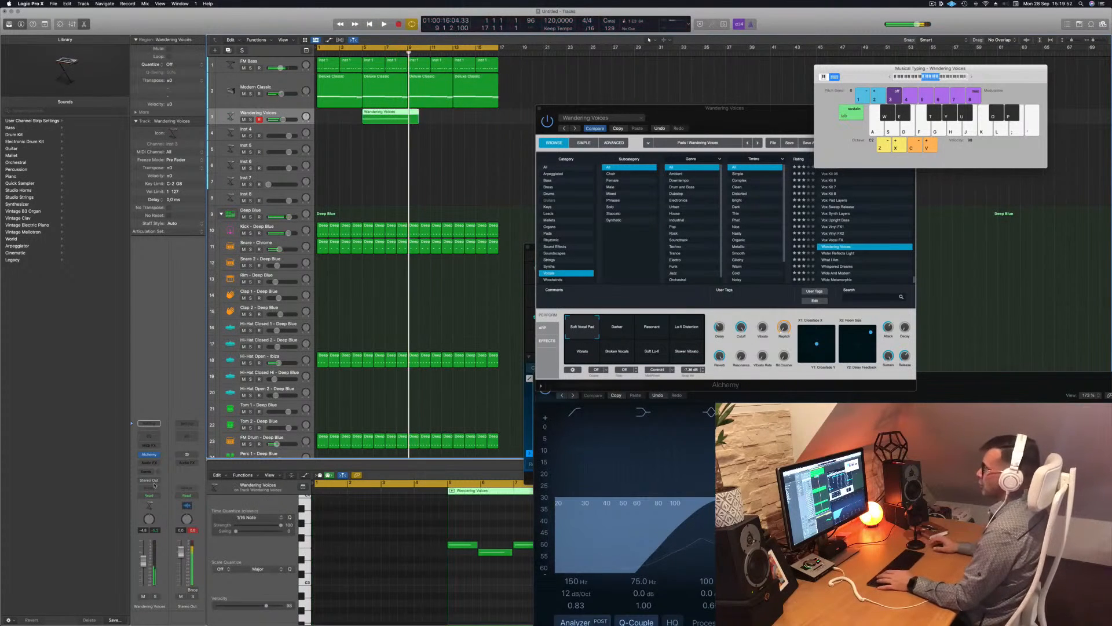
# Move the recorded Wandering Voices region to bar 1 and play from the start
pyautogui.press('Return')
pyautogui.moveTo(385, 115); pyautogui.dragTo(342, 114)
pyautogui.press('space')
# Split the Wandering Voices region at bar 5, delete the leftover end piece and select the remaining region
pyautogui.doubleClick(363, 123)
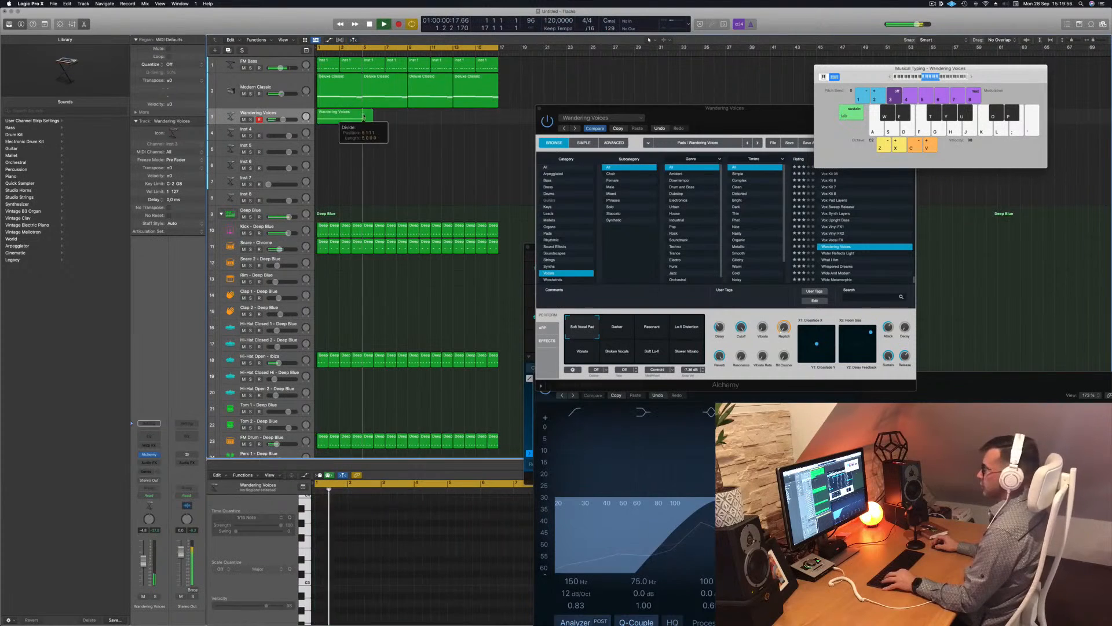
pyautogui.click(607, 202)
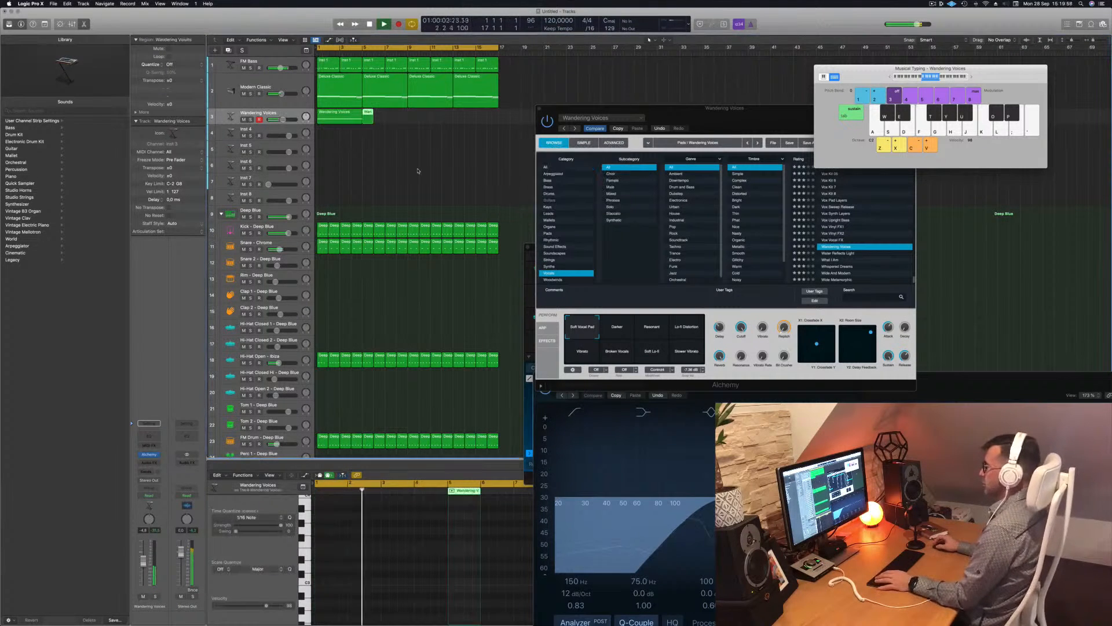
pyautogui.click(342, 118)
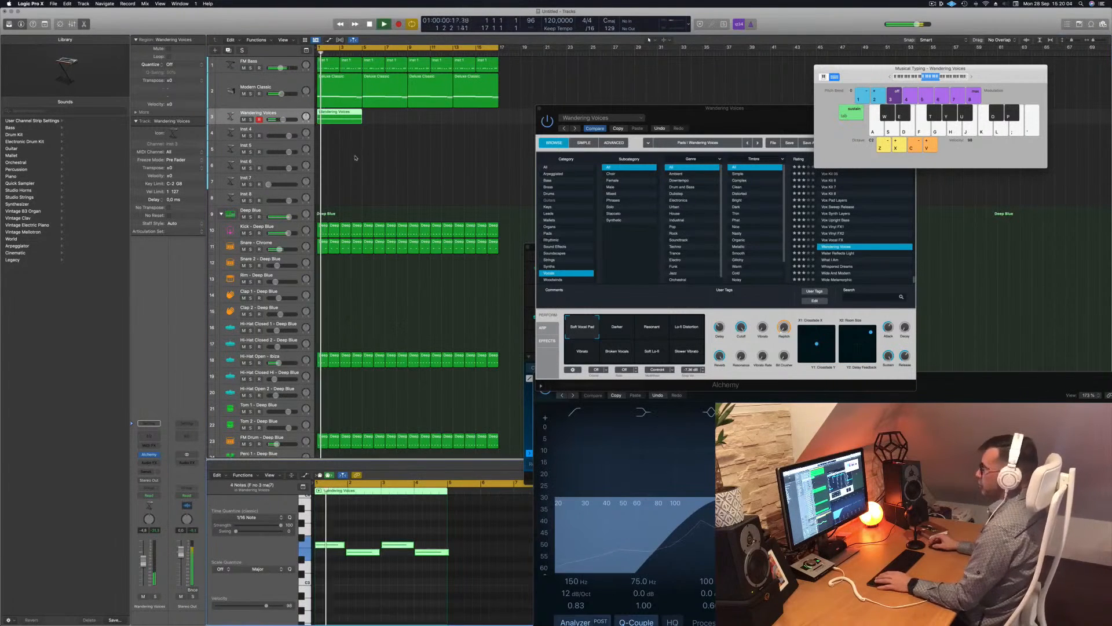
# Copy the four-bar Wandering Voices region three times to fill the loop, and play from the start
pyautogui.moveTo(338, 113); pyautogui.dragTo(440, 121)
pyautogui.press('space')
pyautogui.click(273, 113)
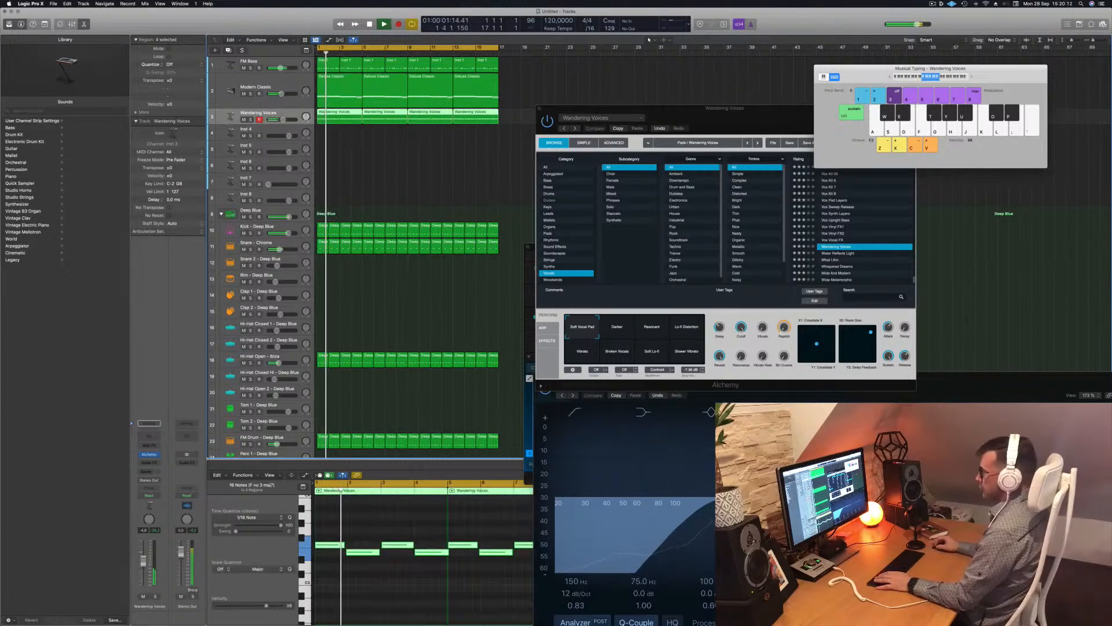
# Audition Alchemy's performance snapshots for Wandering Voices during playback and settle on Soft Lo-fi
pyautogui.click(620, 326)
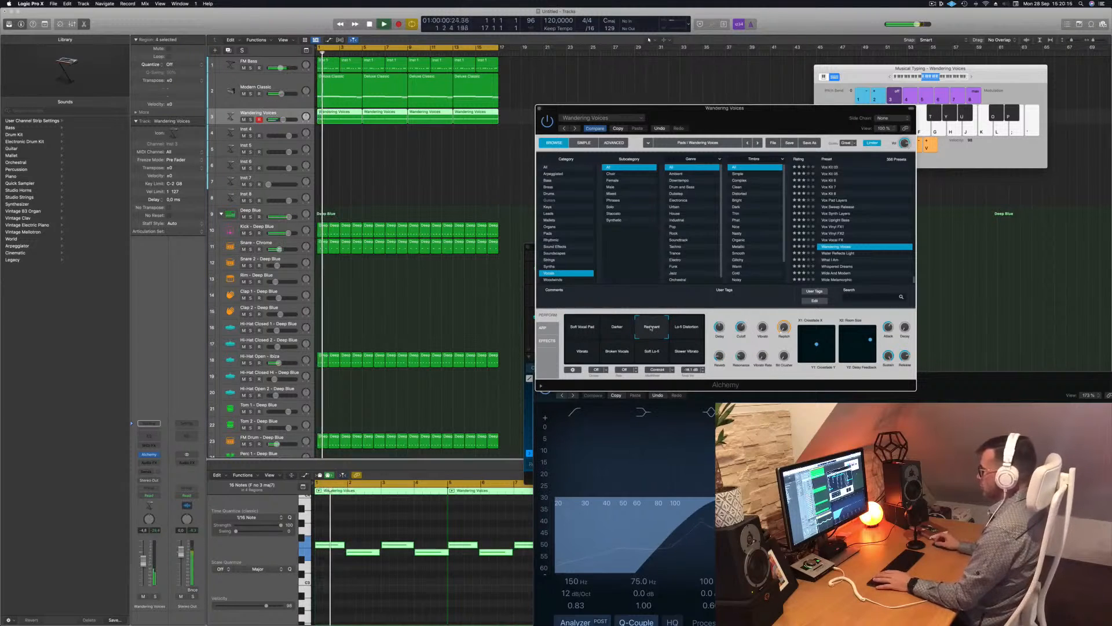
pyautogui.click(683, 327)
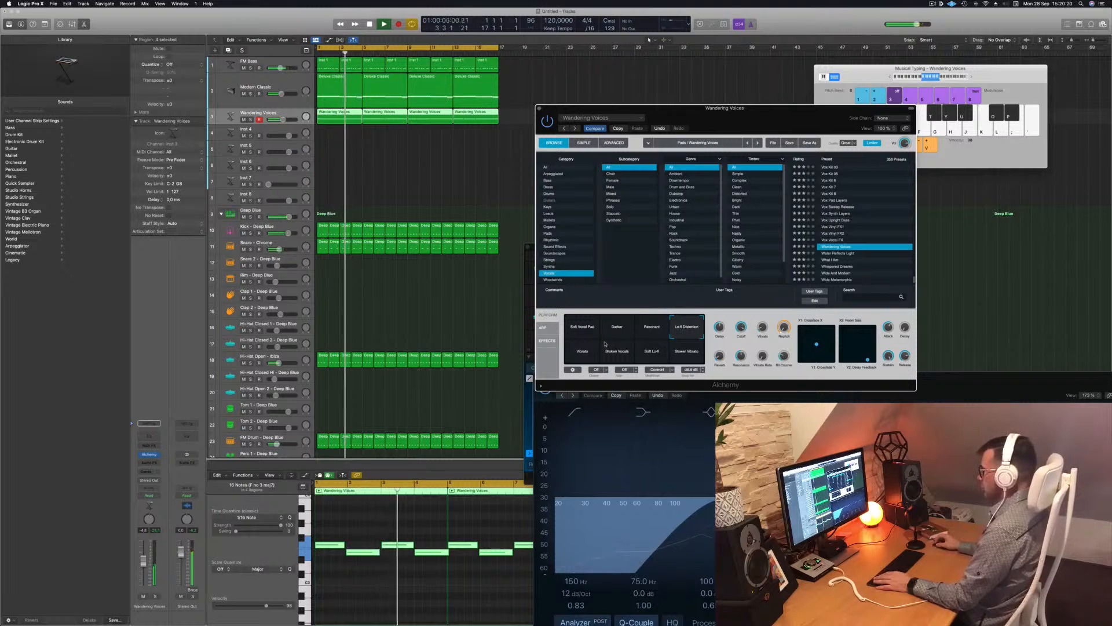
pyautogui.click(579, 354)
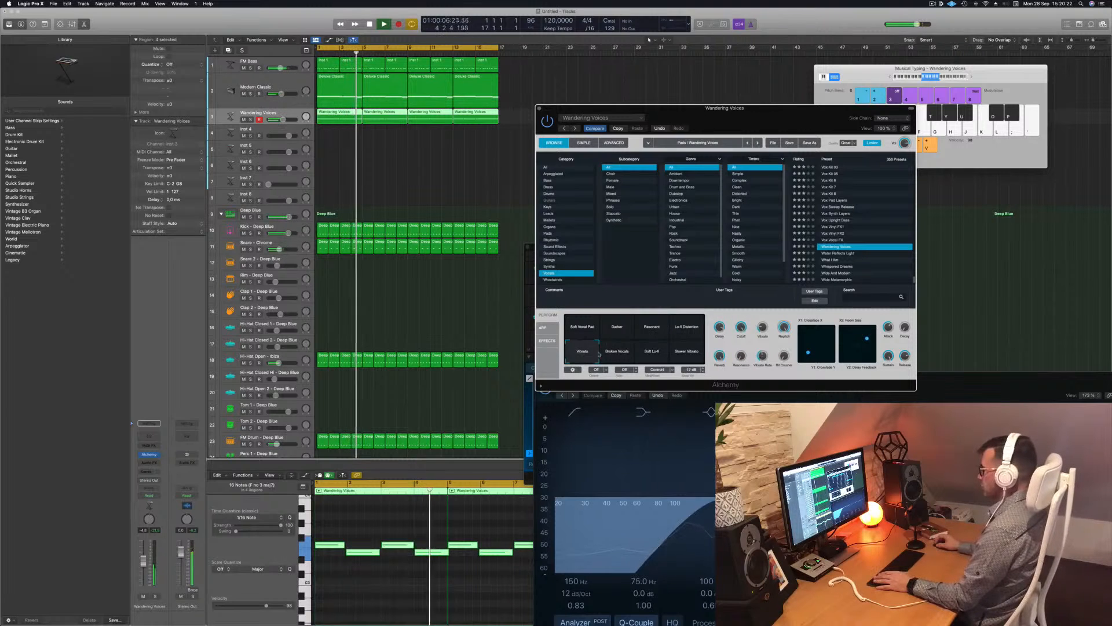
pyautogui.click(615, 354)
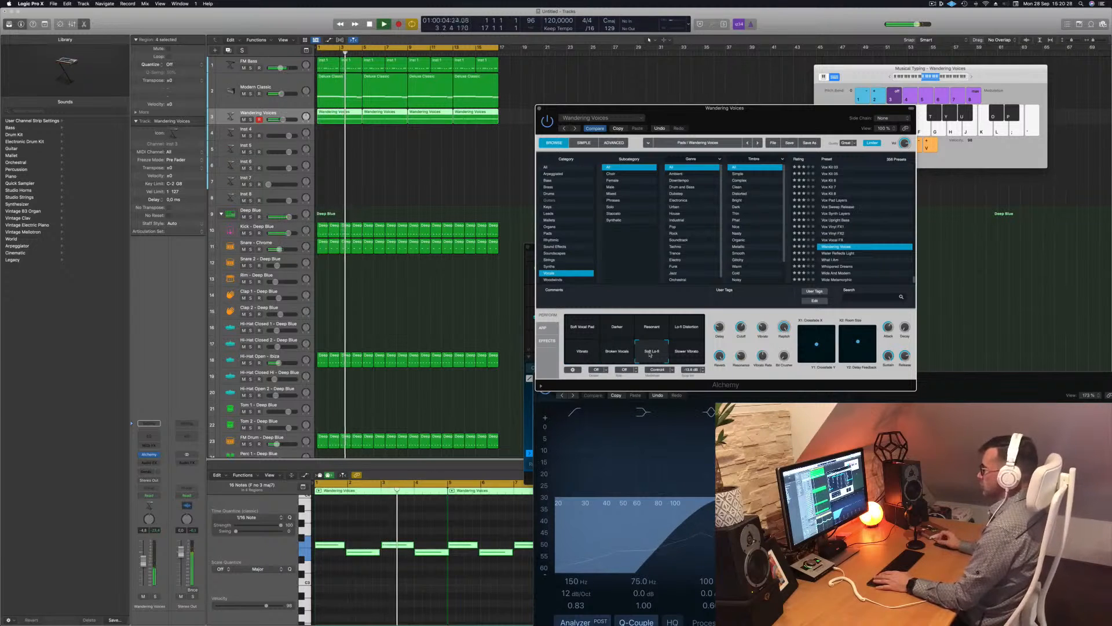
pyautogui.click(687, 355)
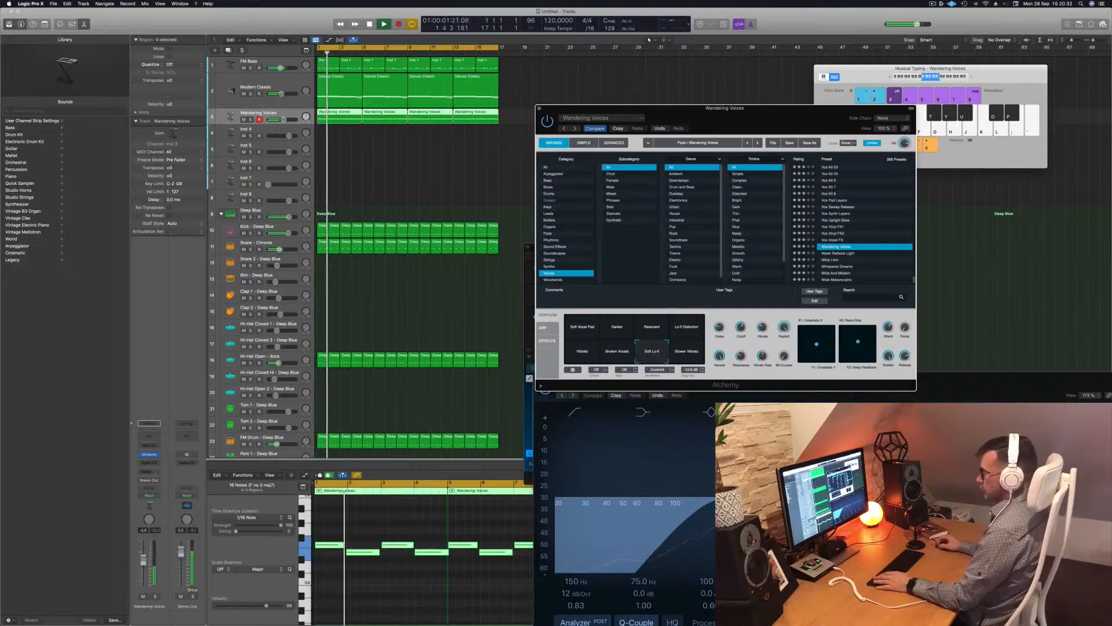
# Solo the Wandering Voices track to hear it alone, unsolo it, and close its Alchemy window
pyautogui.click(149, 525)
pyautogui.click(155, 596)
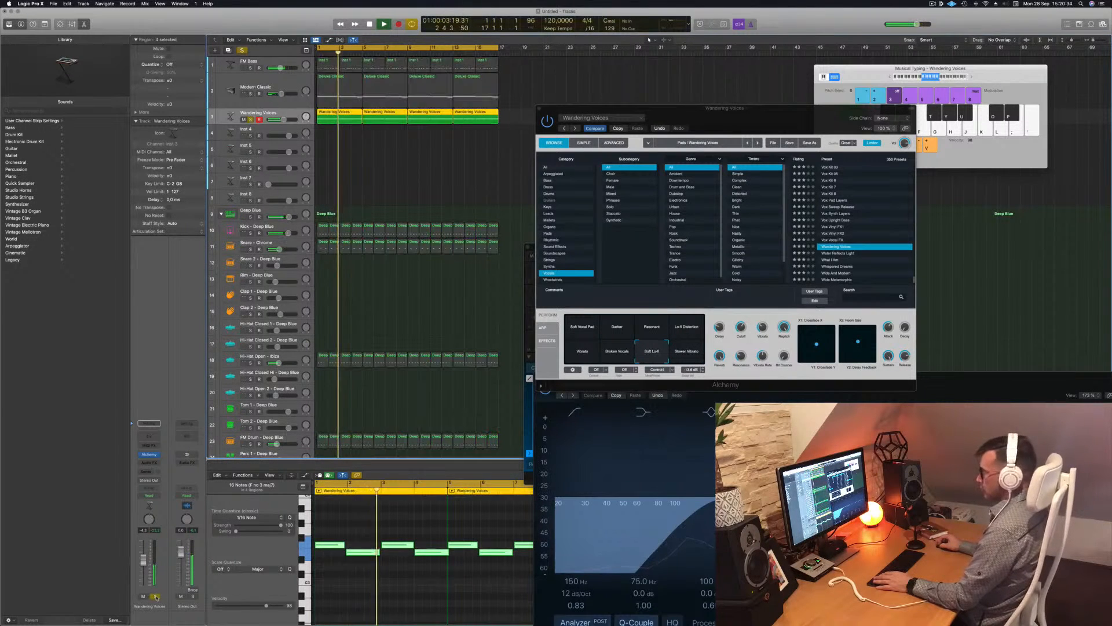
pyautogui.click(155, 596)
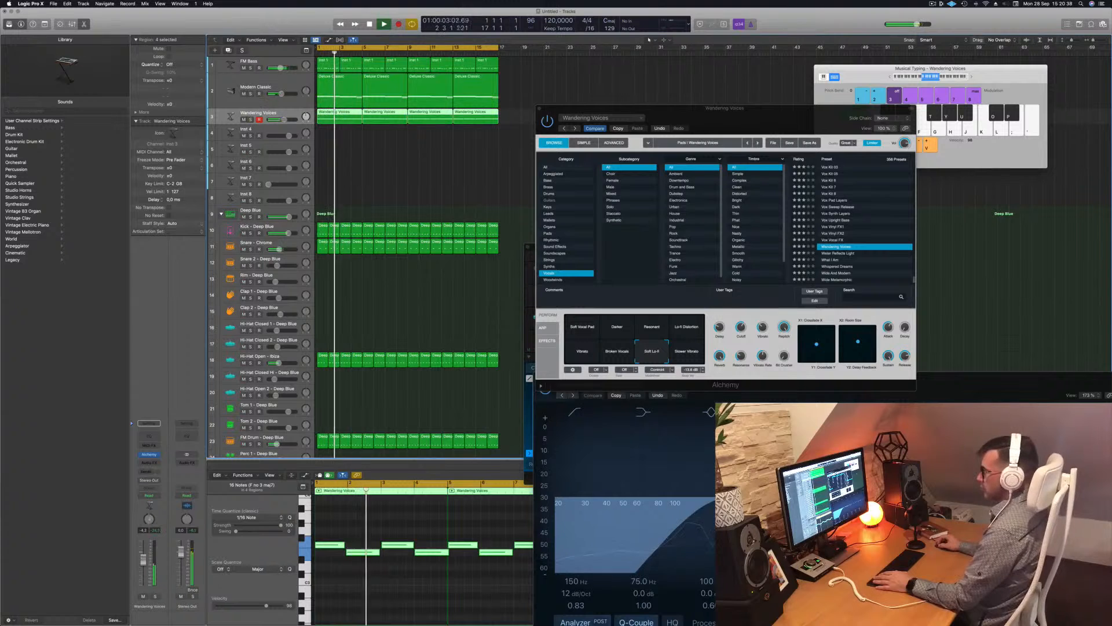
pyautogui.moveTo(730, 121); pyautogui.dragTo(672, 148)
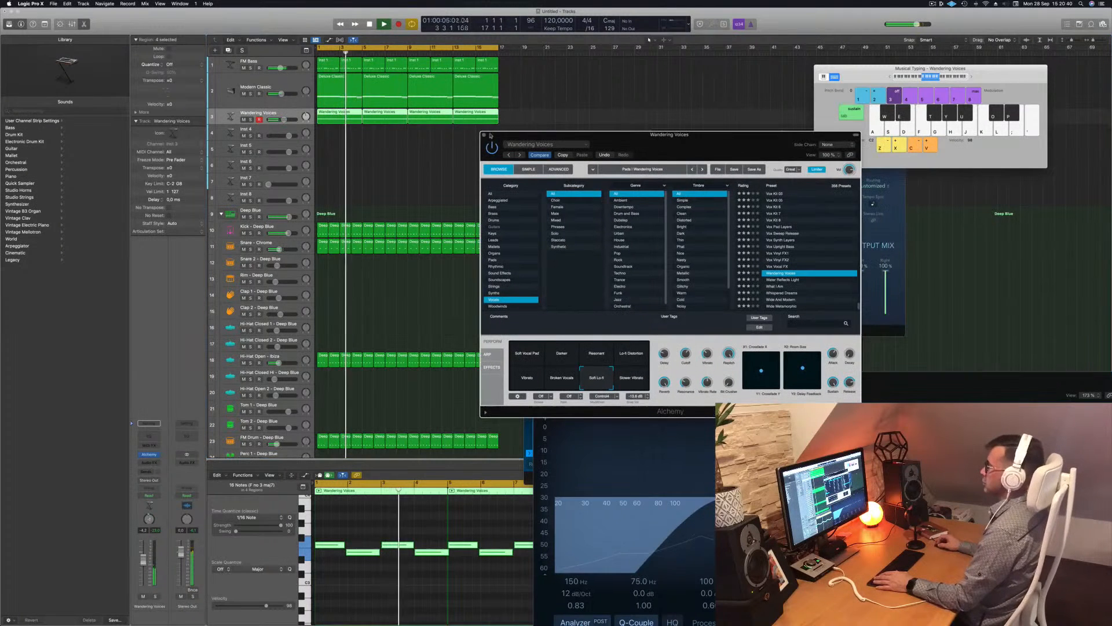
pyautogui.press('super+w')
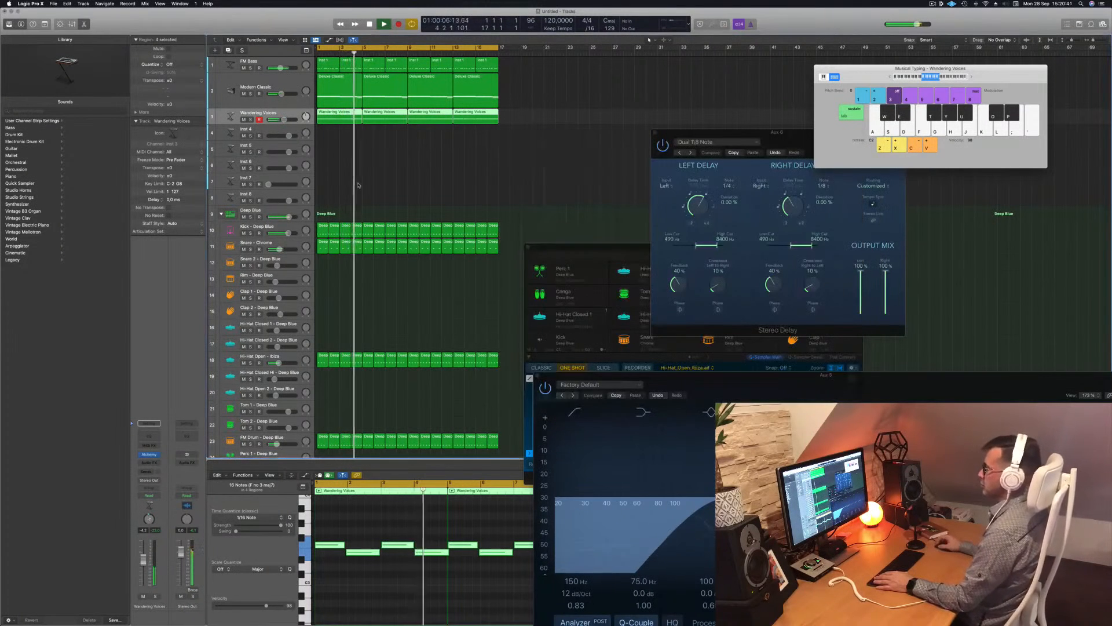
# Load the vocal preset Amanda Ee-Aa Morph in Alchemy on the Inst 4 track, keeping the plug-in window clear of the tracks
pyautogui.click(269, 131)
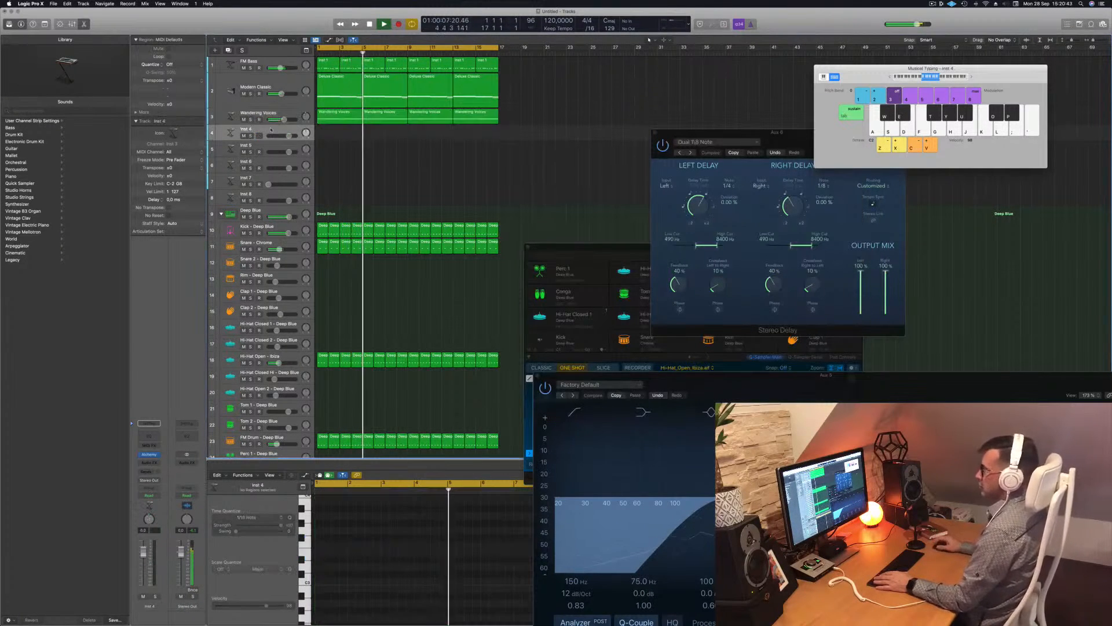
pyautogui.click(149, 455)
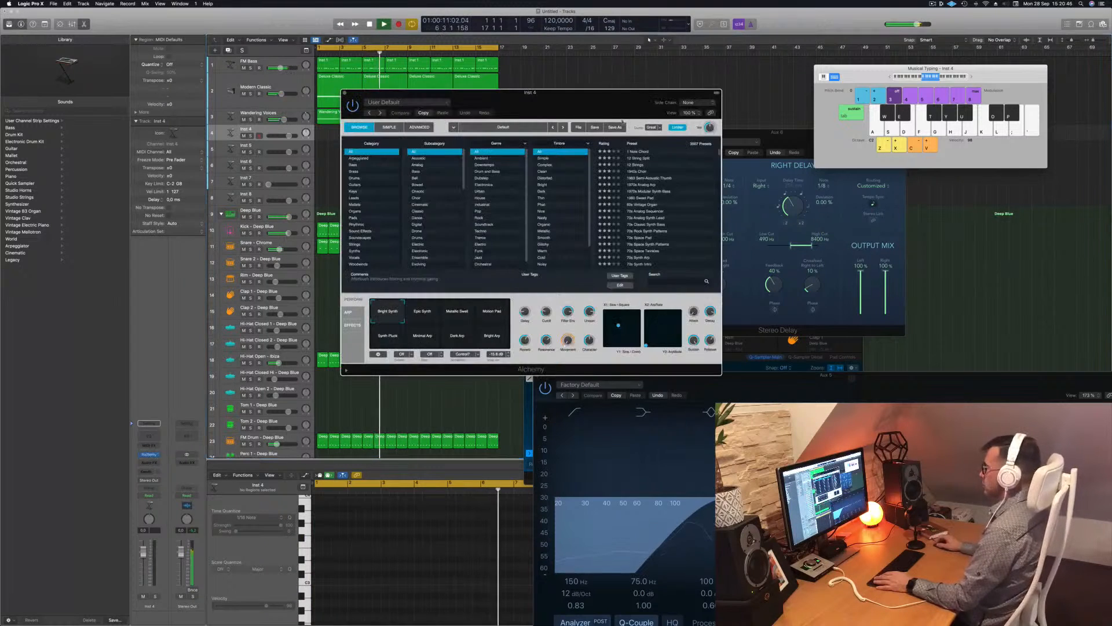
pyautogui.moveTo(526, 96); pyautogui.dragTo(616, 84)
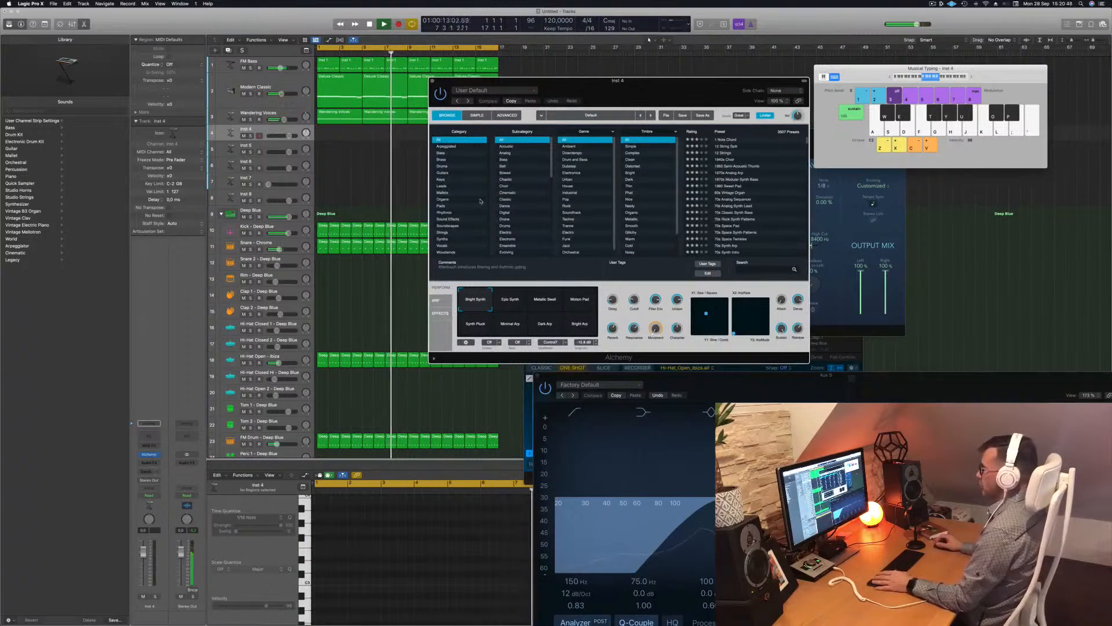
pyautogui.click(442, 246)
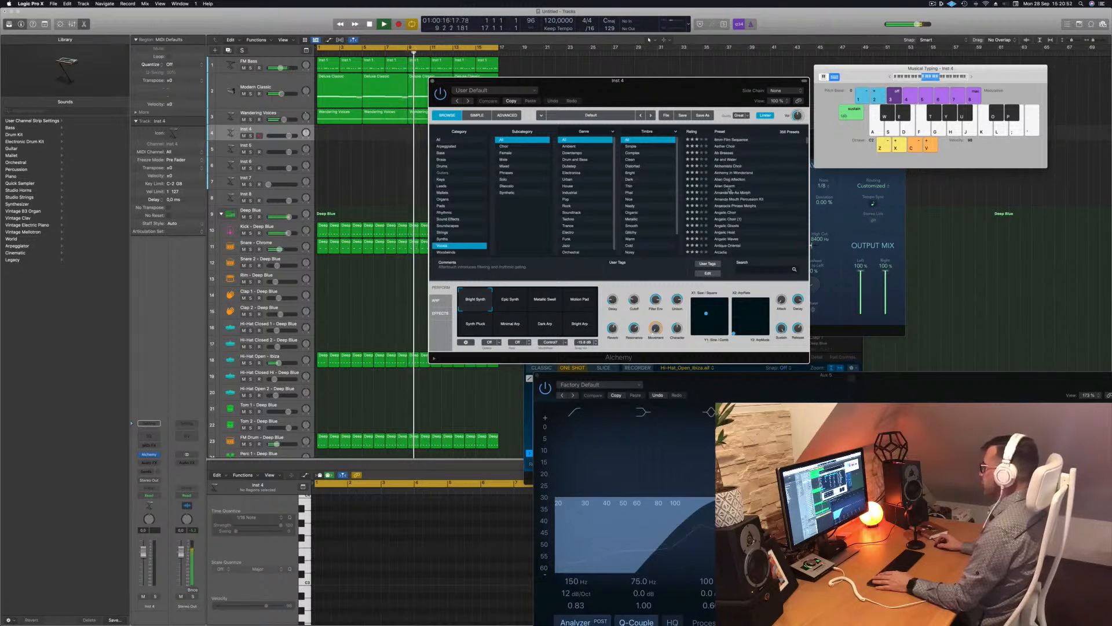
pyautogui.click(729, 188)
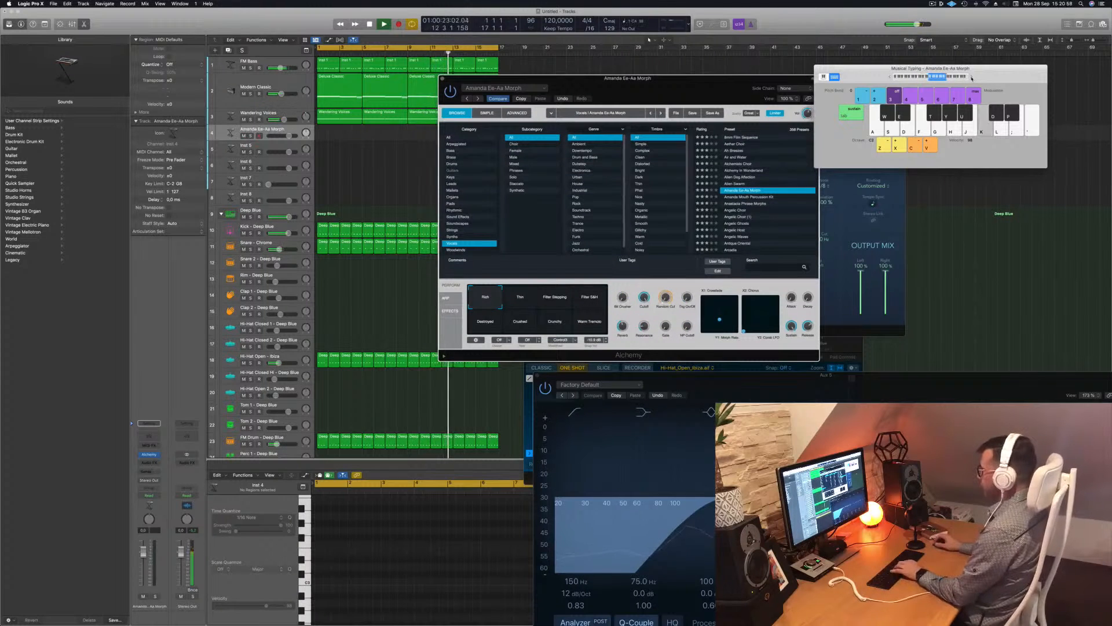
pyautogui.moveTo(683, 83); pyautogui.dragTo(817, 95)
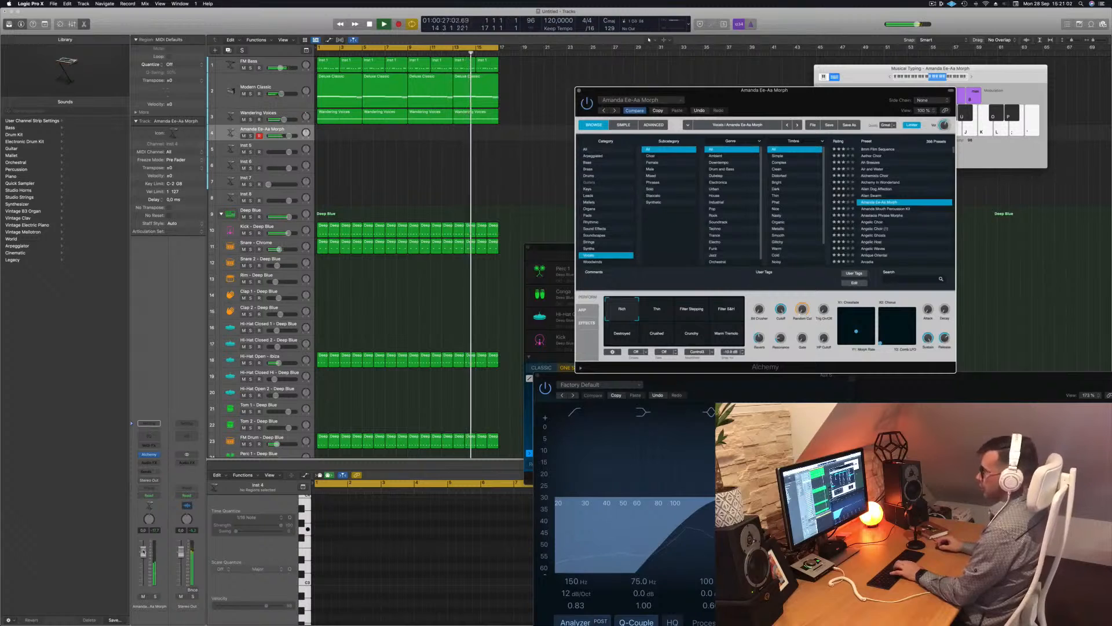
# Lower the Amanda Ee-Aa Morph track's volume slightly and try out a few notes over the playback
pyautogui.moveTo(143, 559); pyautogui.dragTo(143, 560)
pyautogui.press('j')
pyautogui.press('k')
pyautogui.press('l')
pyautogui.press('j')
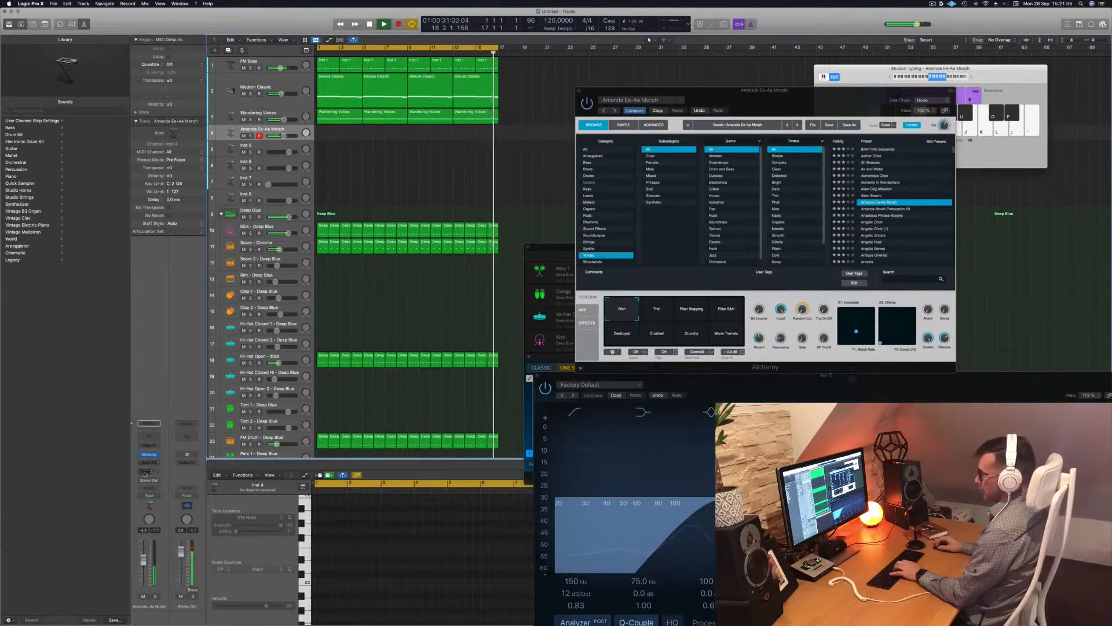
# Add a send from the Amanda Ee-Aa Morph track to the delay on Bus 6 (Aux 6)
pyautogui.click(146, 471)
pyautogui.moveTo(145, 483)
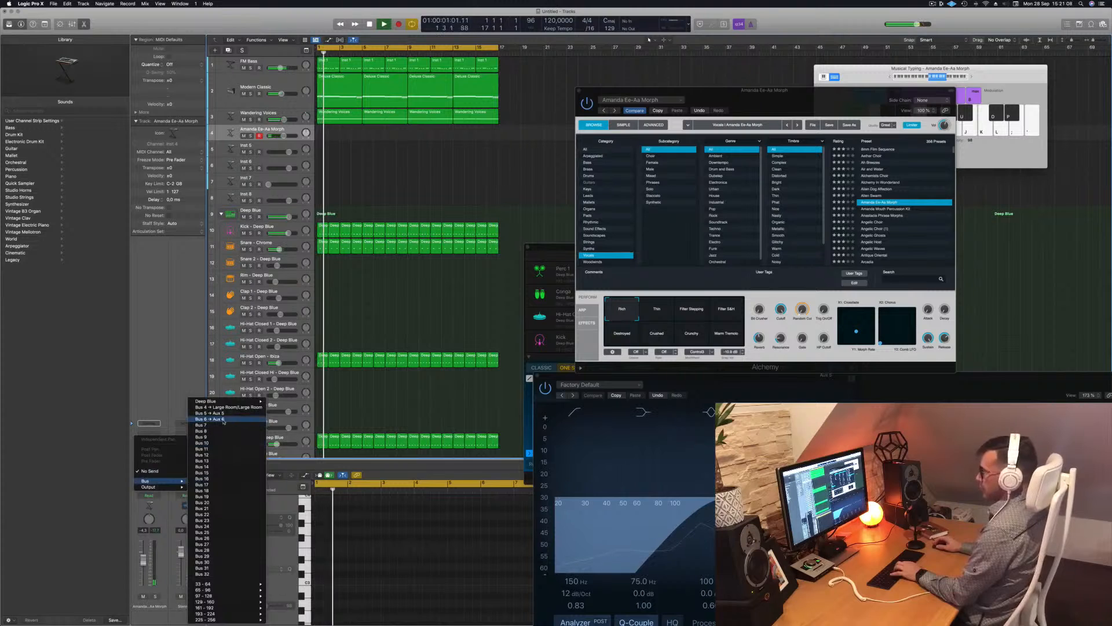
pyautogui.click(200, 432)
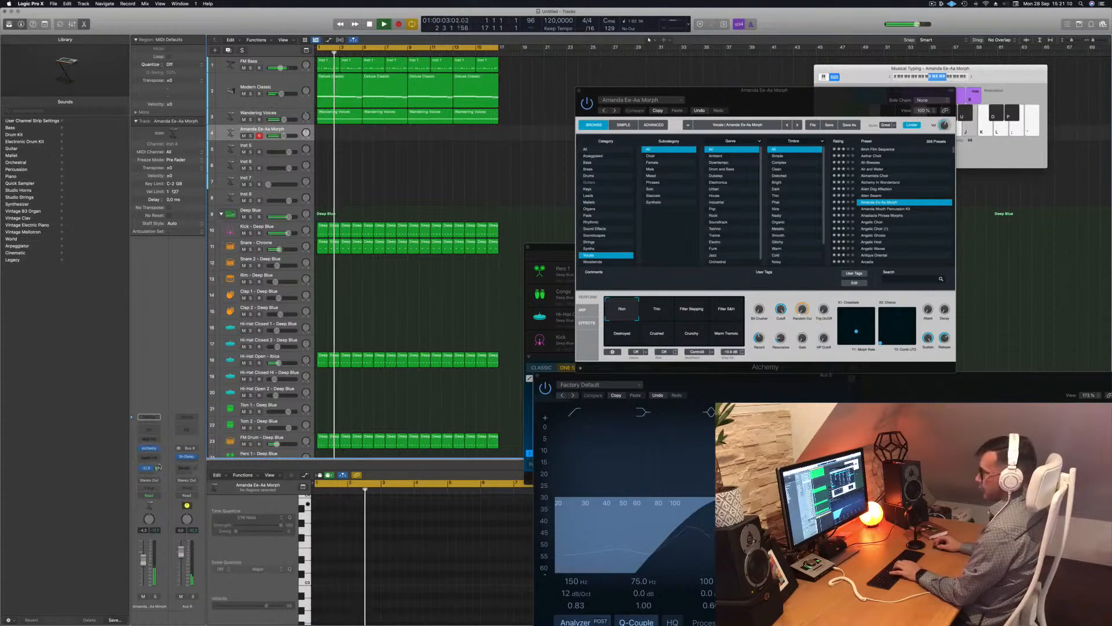
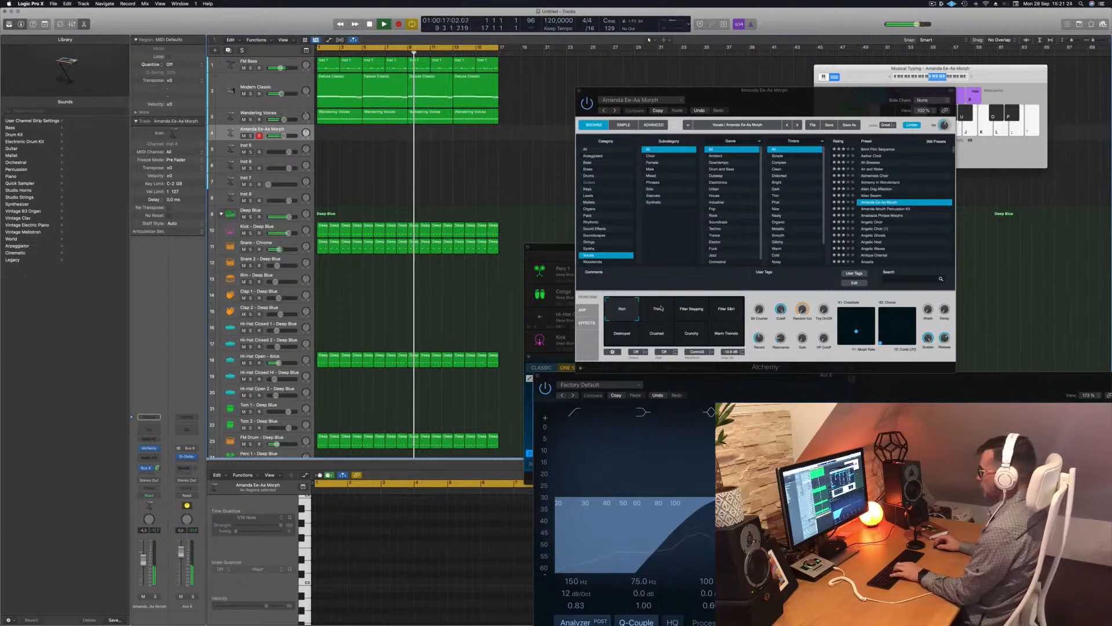
# Audition Alchemy's performance snapshots for Amanda Ee-Aa Morph and settle on Filter S&H
pyautogui.click(658, 310)
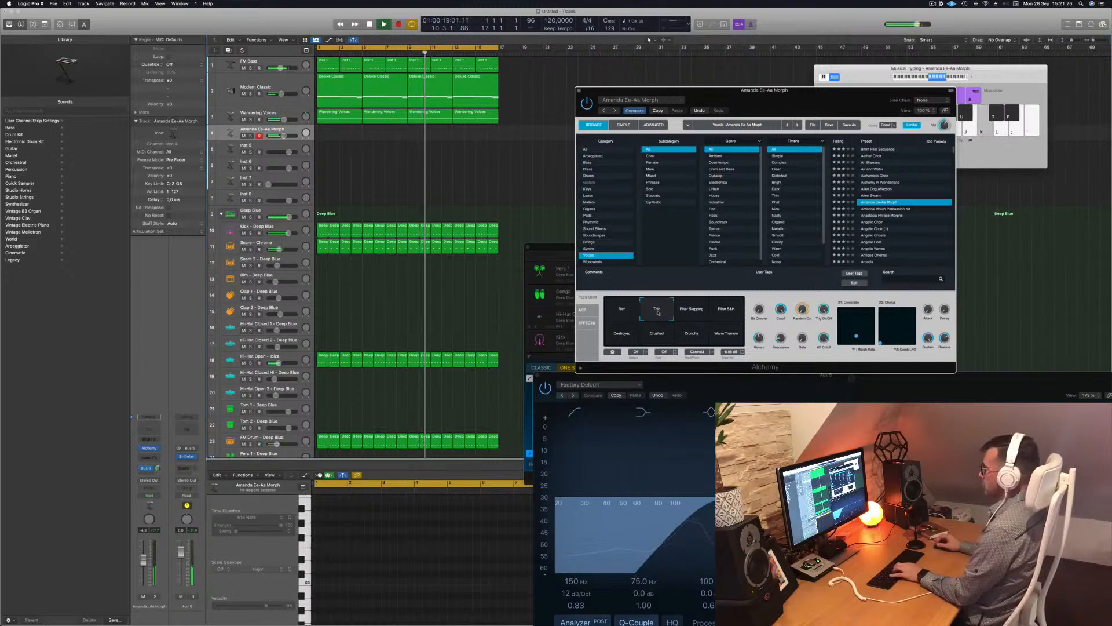
pyautogui.click(700, 311)
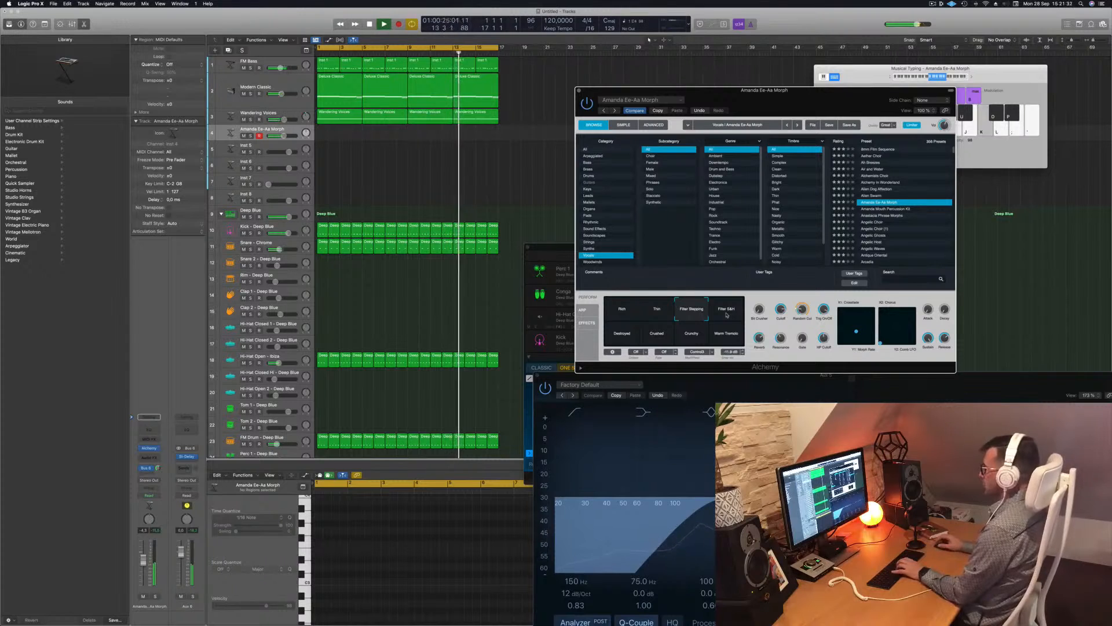
pyautogui.click(727, 314)
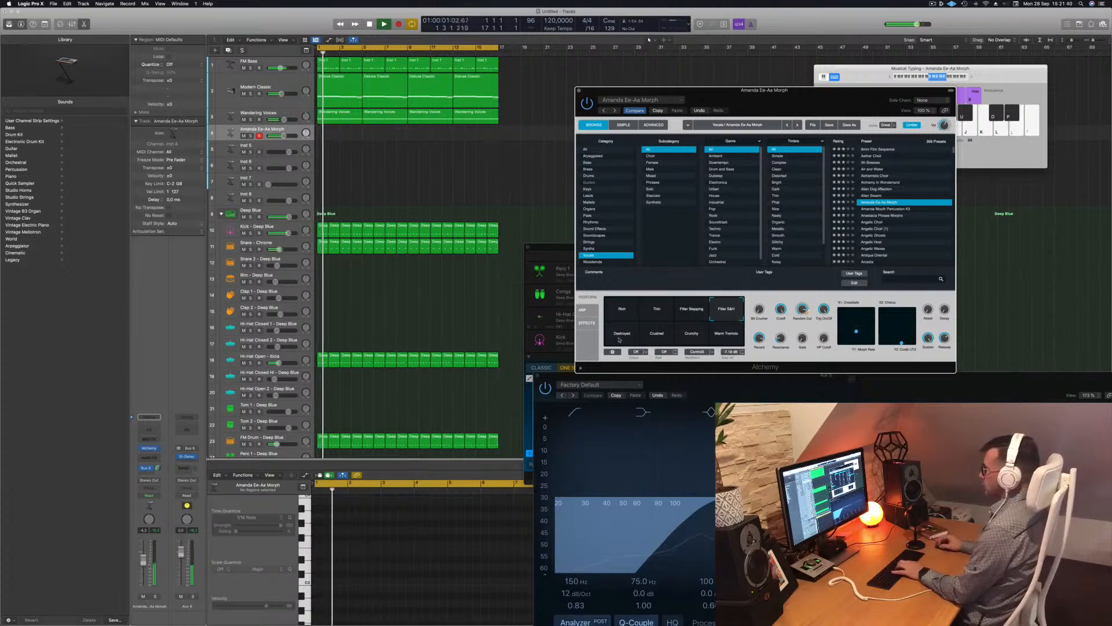
pyautogui.click(657, 339)
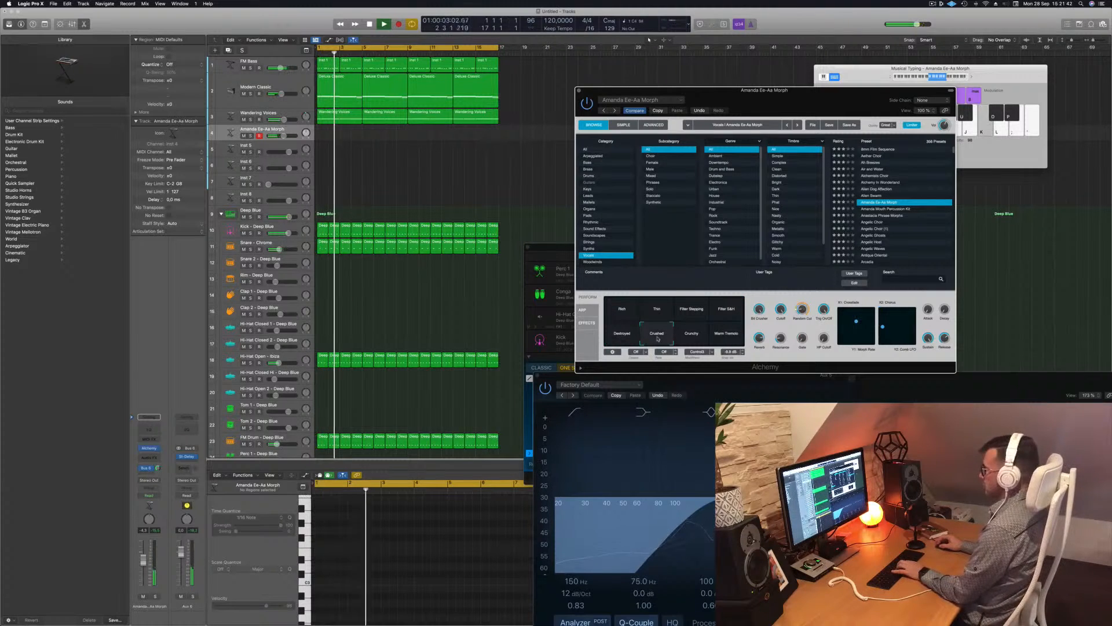
pyautogui.click(692, 338)
pyautogui.click(725, 335)
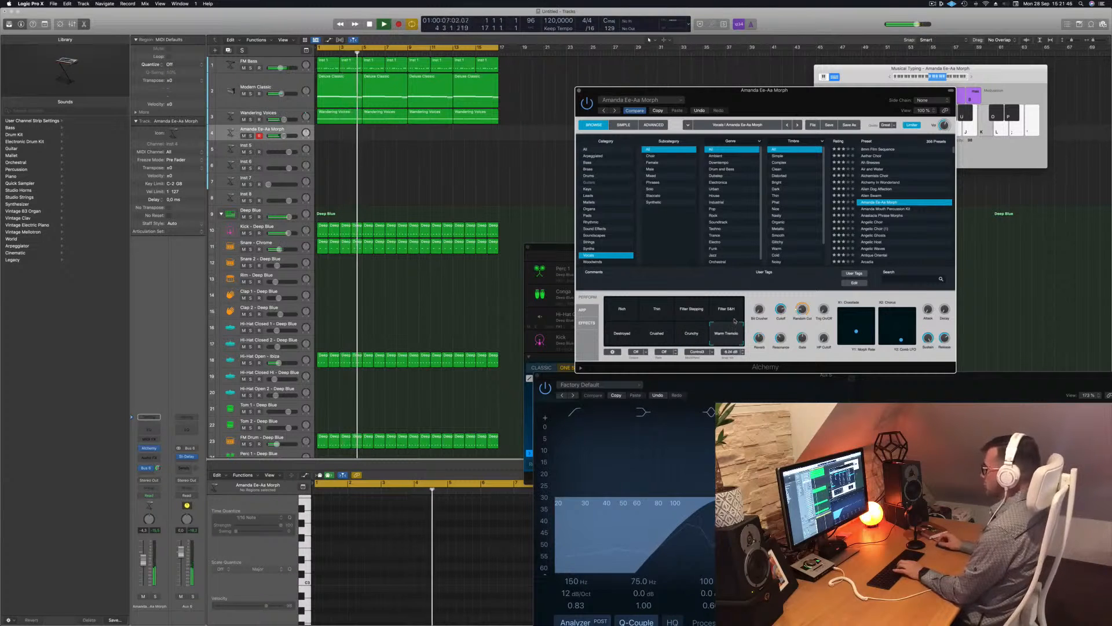
pyautogui.click(732, 308)
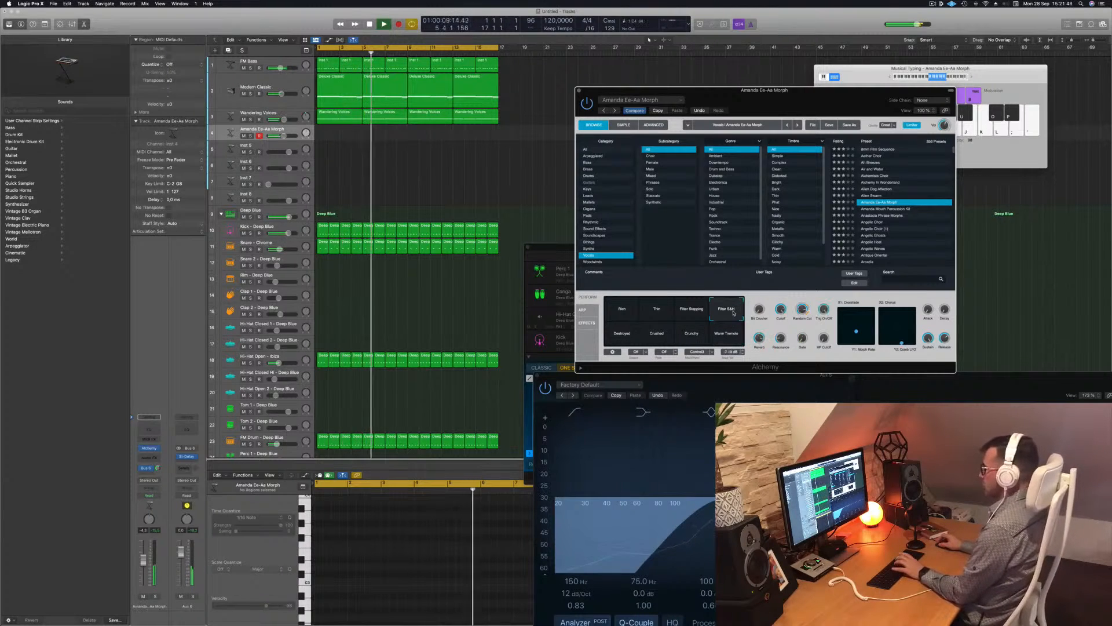
# Make the Amanda Ee-Aa Morph track taller and rehearse an alternating two-note phrase over the playback
pyautogui.click(265, 140)
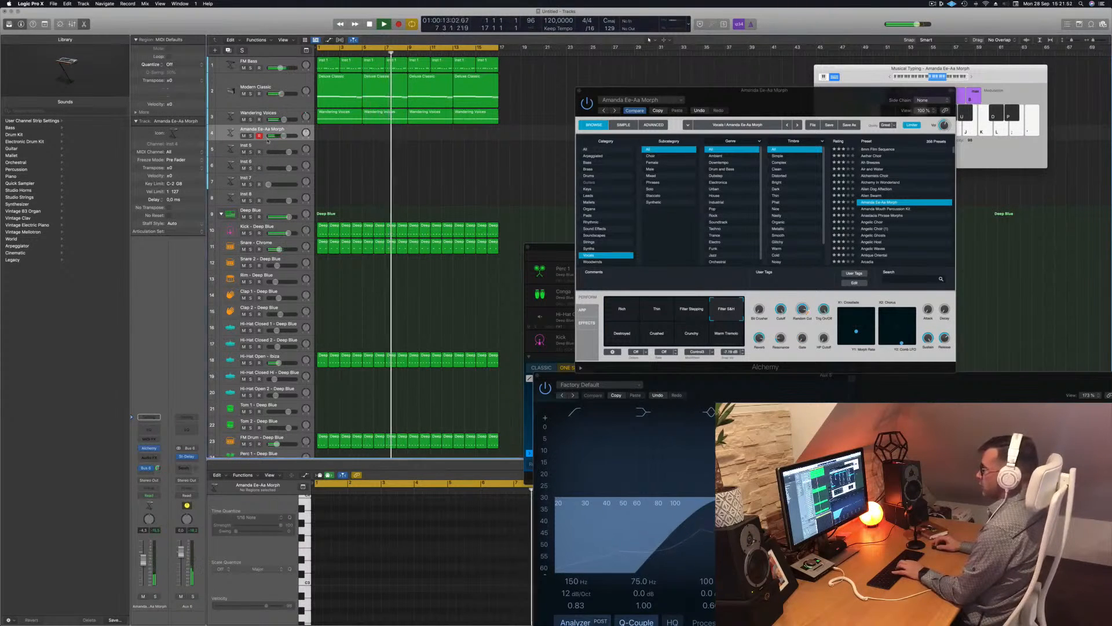
pyautogui.moveTo(267, 140); pyautogui.dragTo(268, 165)
pyautogui.press('k')
pyautogui.press('l')
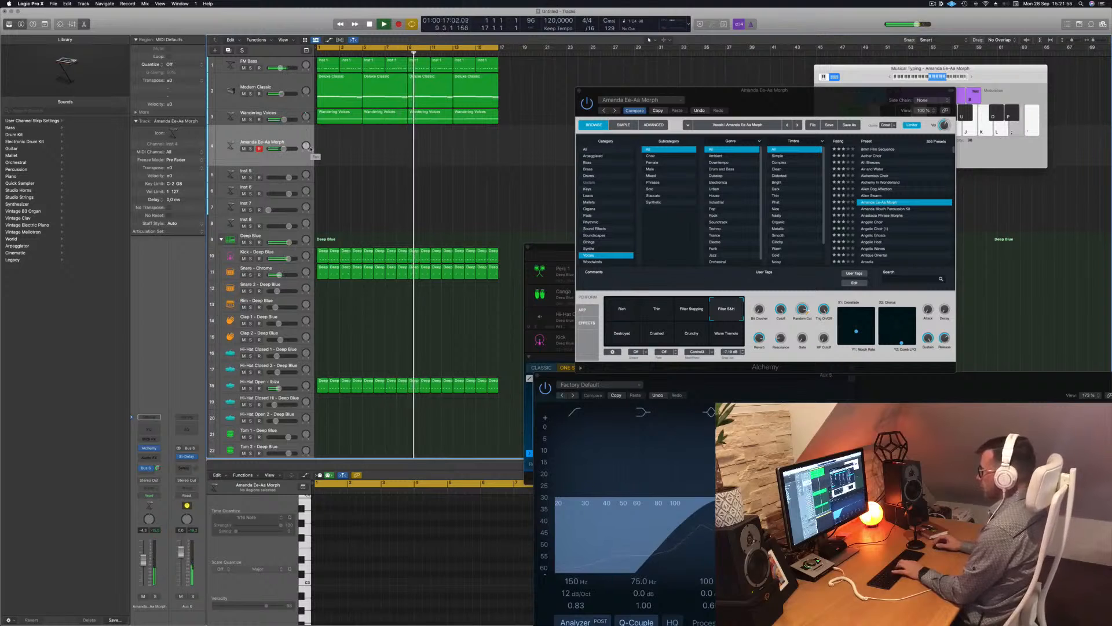
pyautogui.press('k')
pyautogui.press('l')
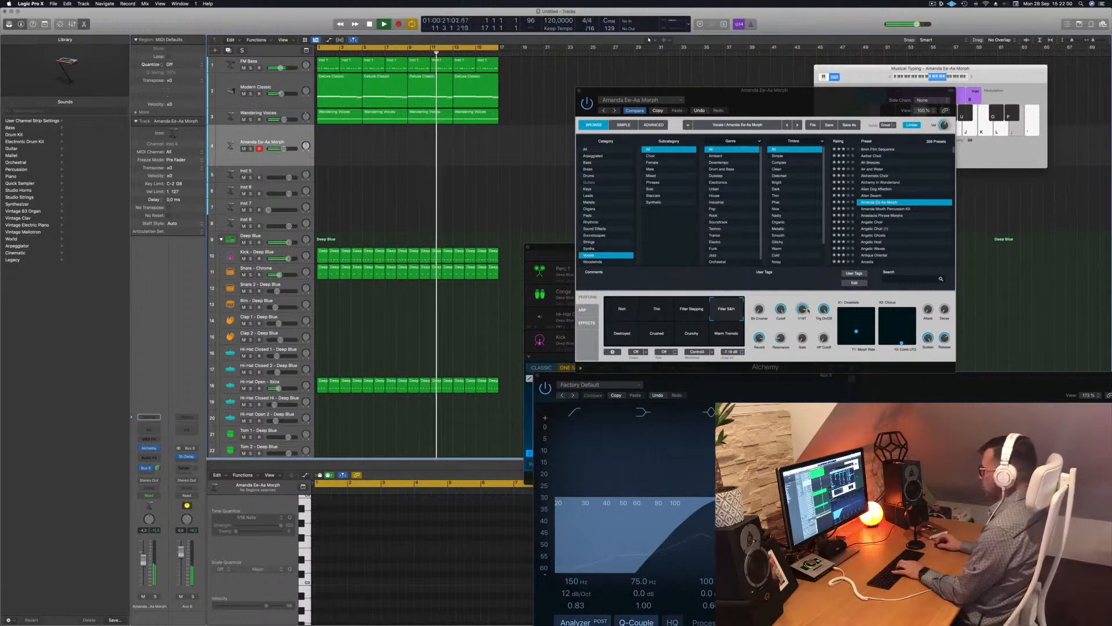
pyautogui.press('k')
pyautogui.press('l')
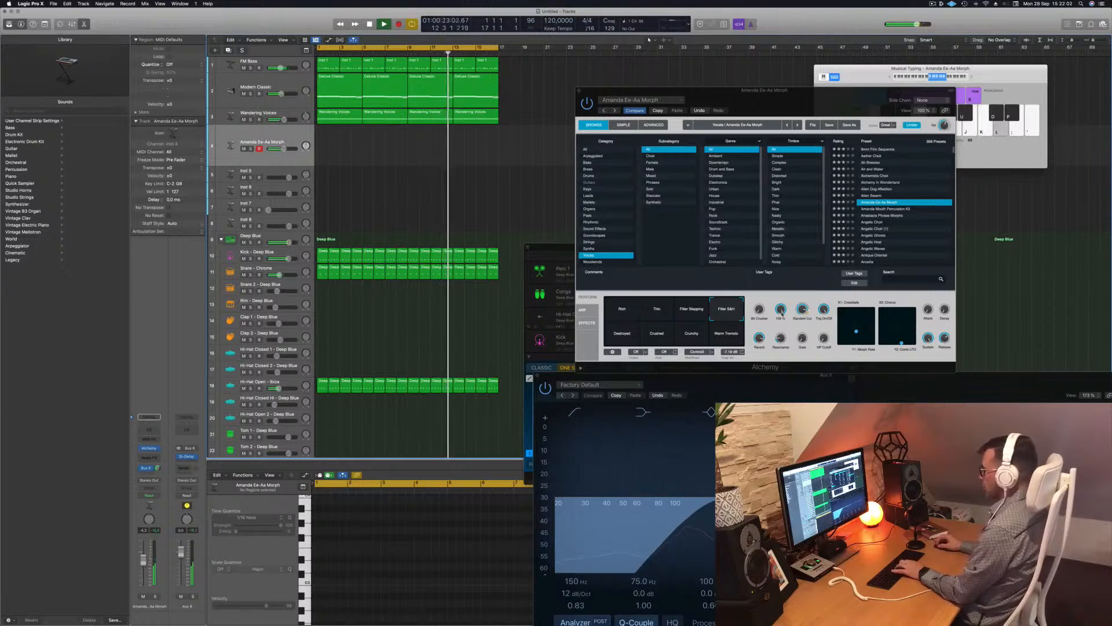
# Set the Alchemy vocal patch's Cutoff to 100% and audition it with a few test notes
pyautogui.click(781, 312)
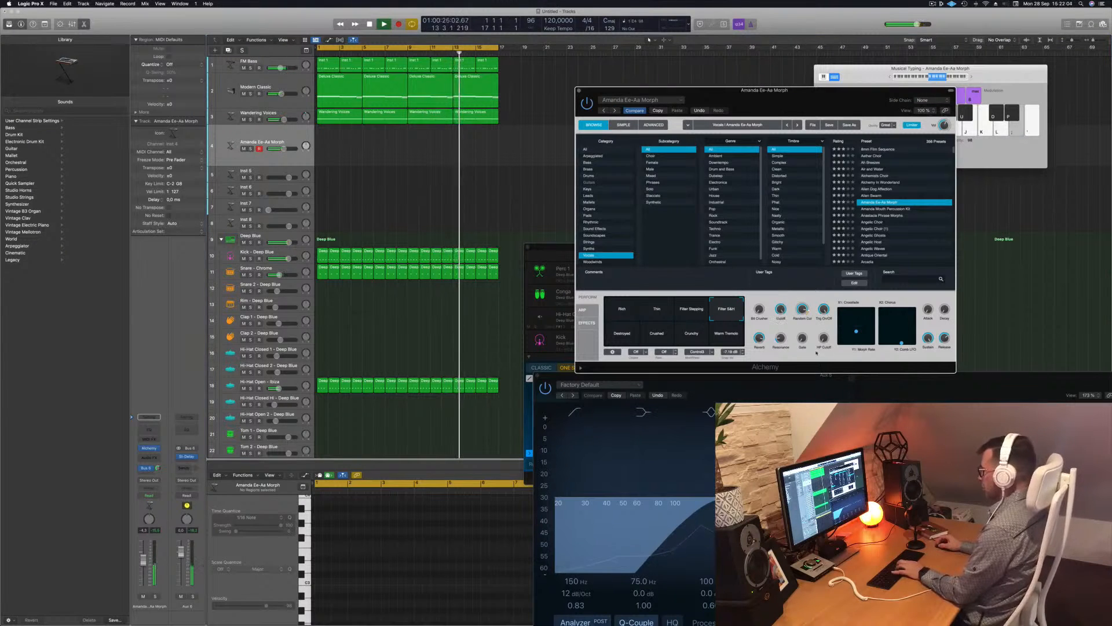
pyautogui.press('k')
pyautogui.press('k')
# Try different Gate amounts on the vocal patch while playing test notes, returning the Gate to 0%
pyautogui.moveTo(803, 340); pyautogui.dragTo(805, 336)
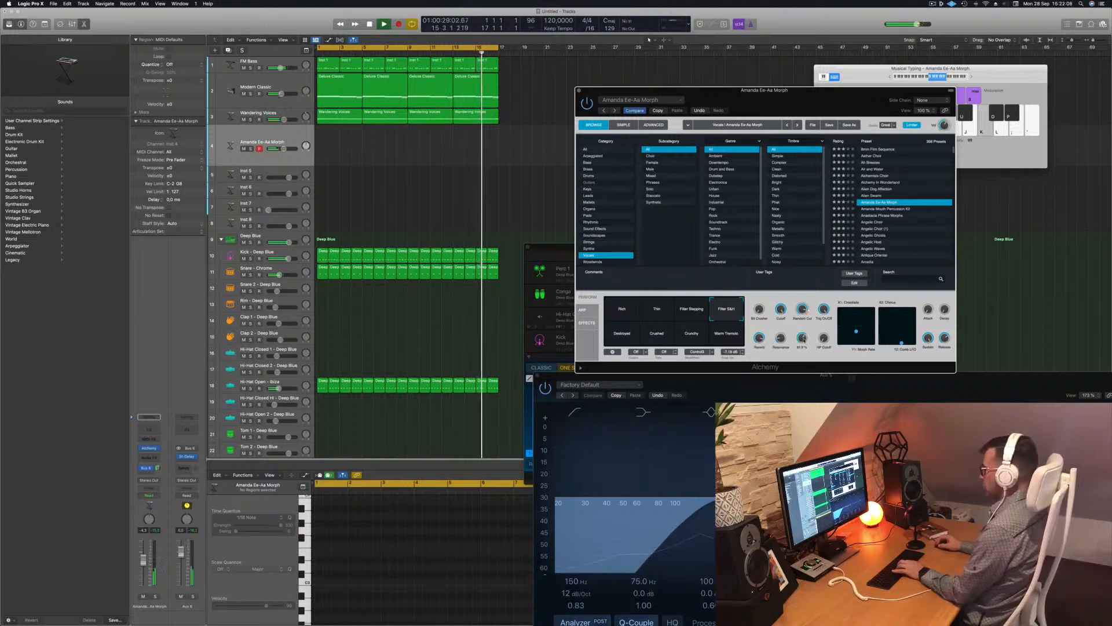
pyautogui.press(';')
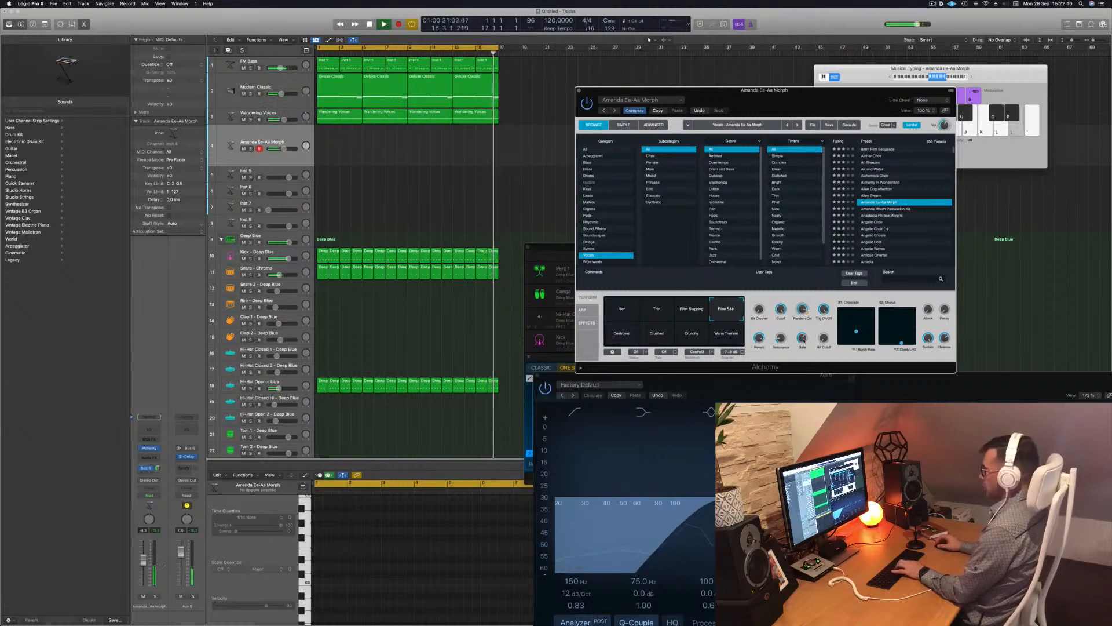
pyautogui.moveTo(804, 340); pyautogui.dragTo(809, 294)
pyautogui.press('k')
pyautogui.moveTo(804, 337); pyautogui.dragTo(809, 379)
pyautogui.press(';')
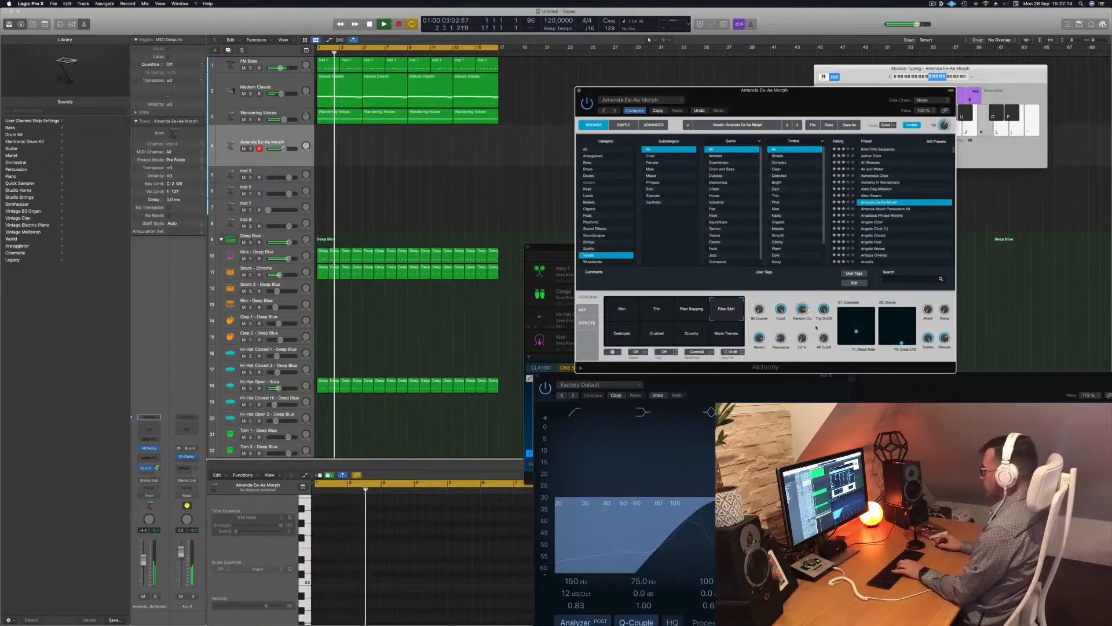
pyautogui.moveTo(803, 338); pyautogui.dragTo(782, 318)
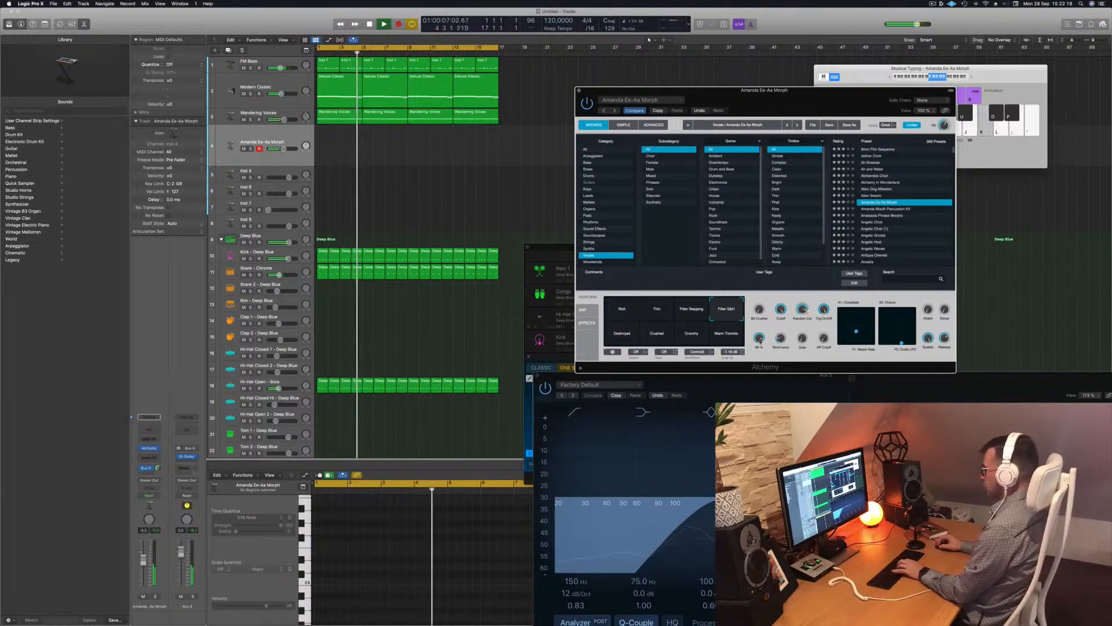
pyautogui.press(';')
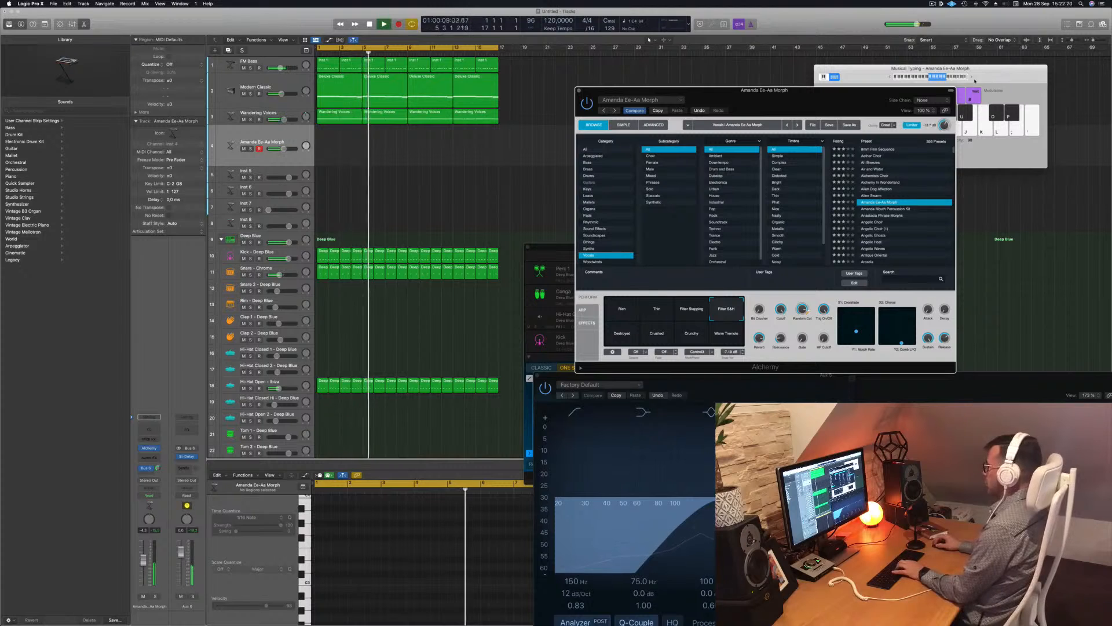
# Bring the Musical Typing keyboard forward and rehearse a melody on the Amanda Ee-Aa Morph track over the looping playback
pyautogui.click(971, 78)
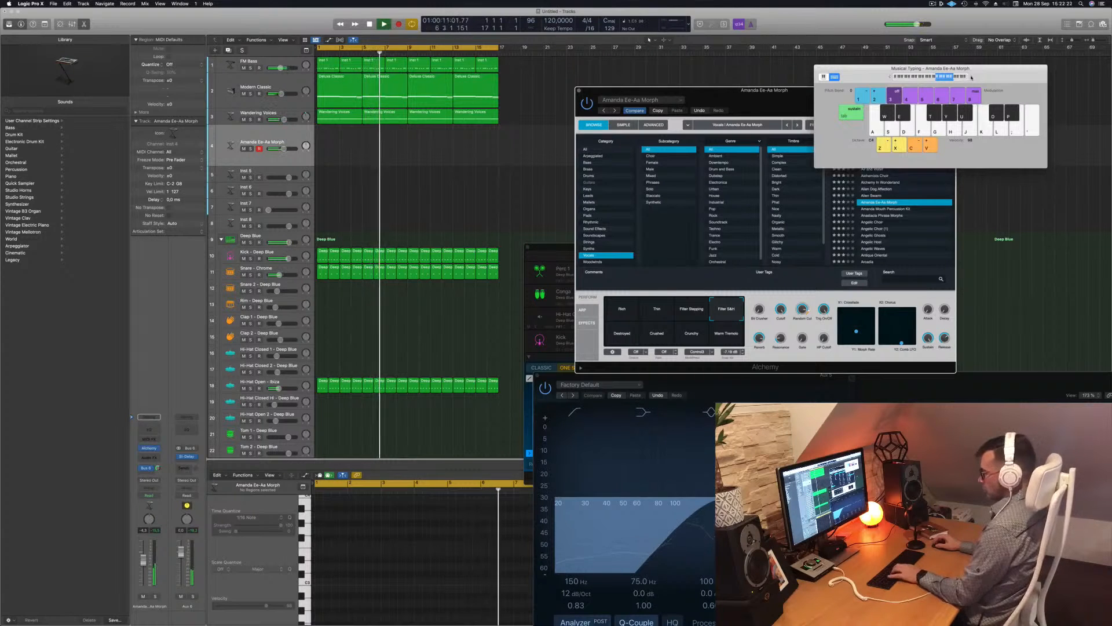
pyautogui.press('s')
pyautogui.press('a')
pyautogui.press('s')
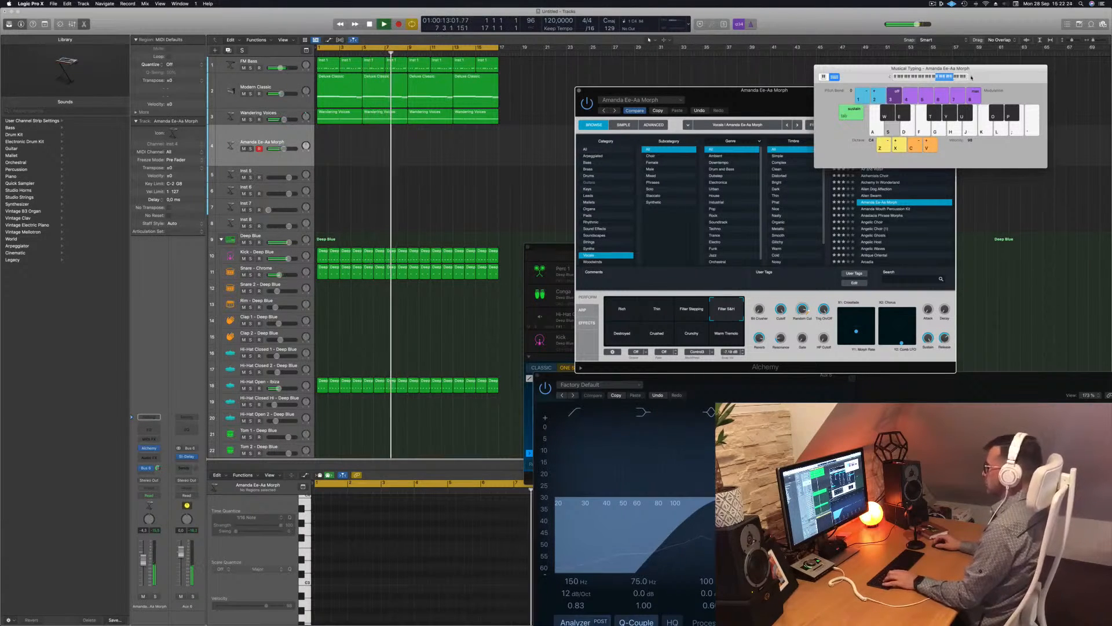
pyautogui.press('d')
pyautogui.press('a')
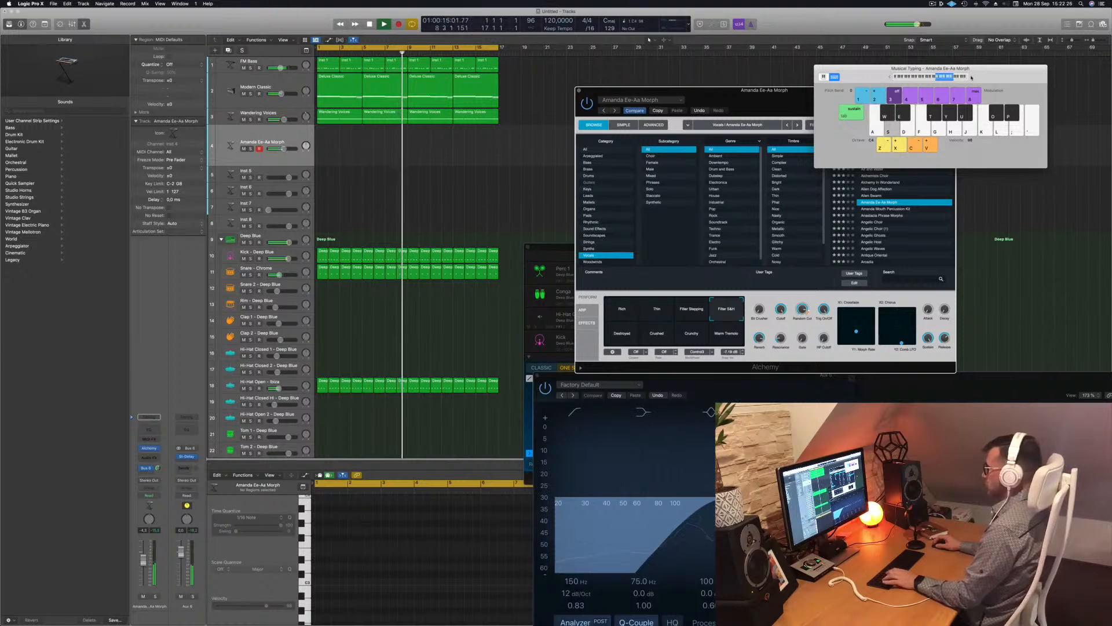
pyautogui.press('d')
pyautogui.press('d')
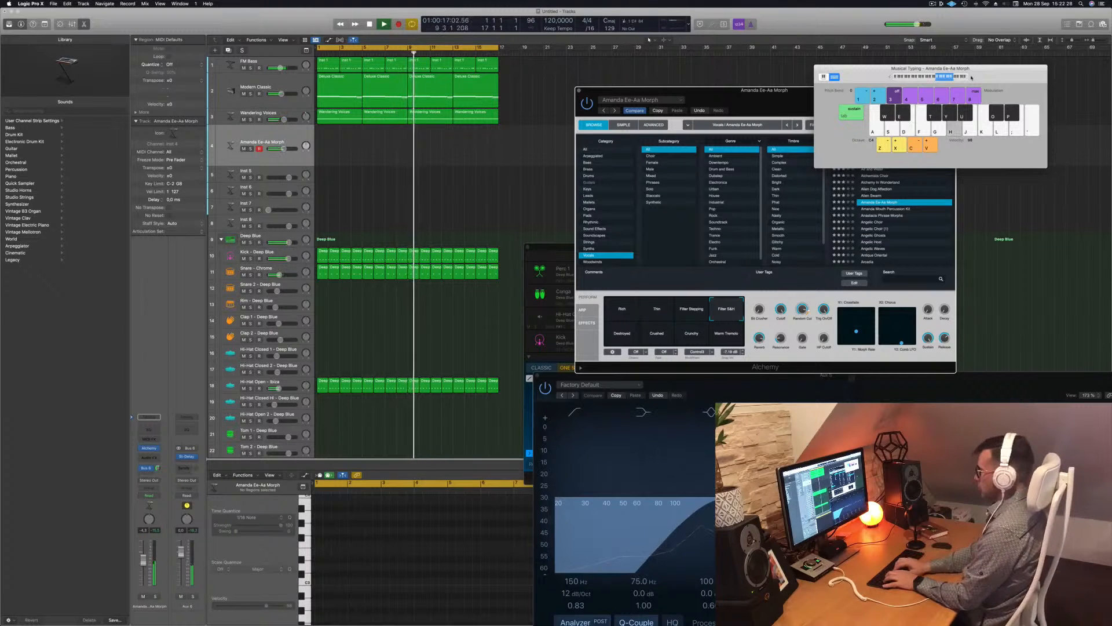
pyautogui.press('j')
pyautogui.press('k')
pyautogui.press('j')
pyautogui.press('h')
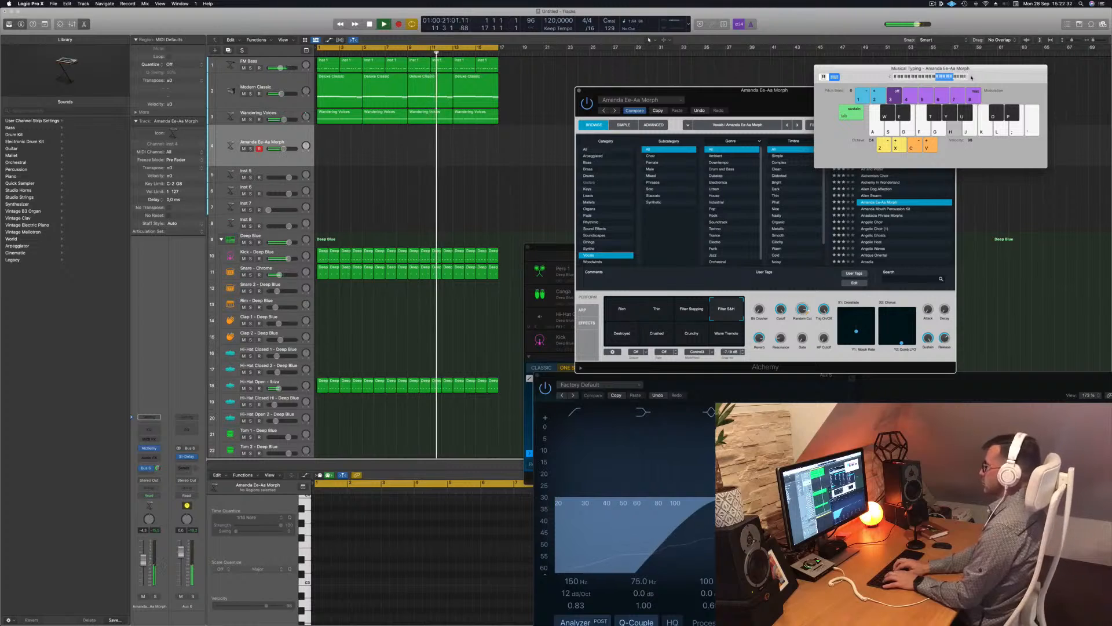
# Record a short vocal melody on the Amanda Ee-Aa Morph track from about bar 12 to the end of the cycle
pyautogui.press('r')
pyautogui.press('k')
pyautogui.press('j')
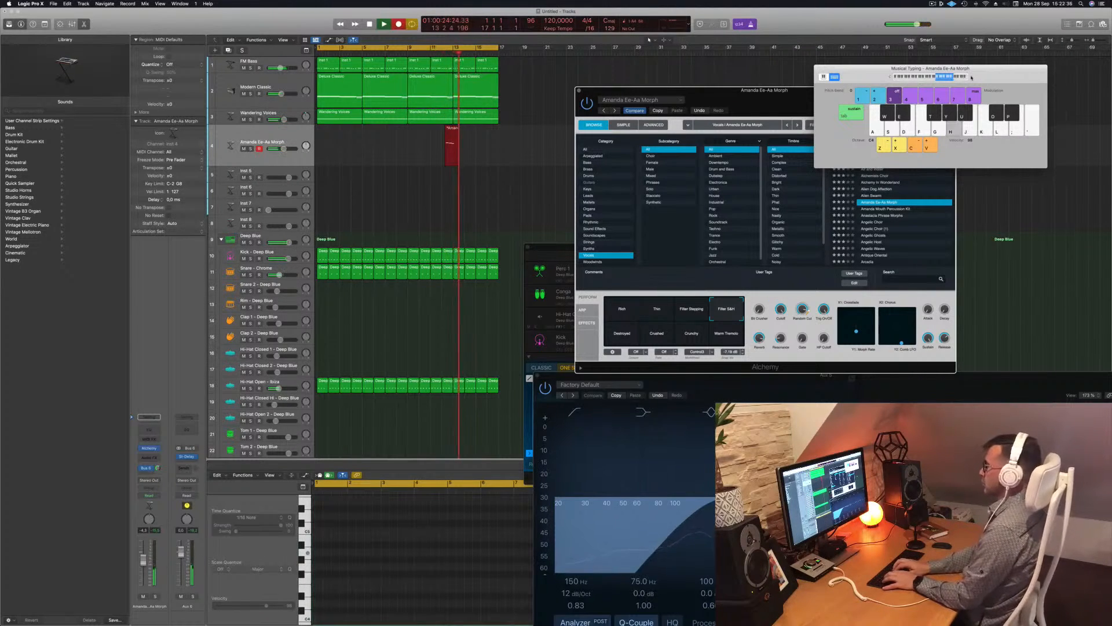
pyautogui.press('k')
pyautogui.press('j')
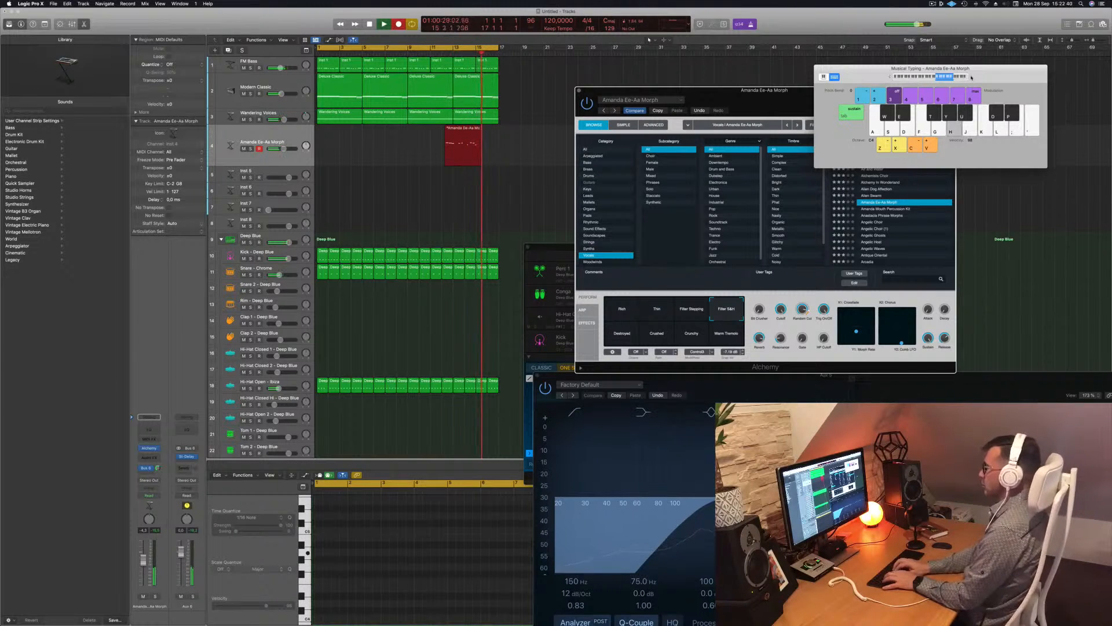
pyautogui.press('h')
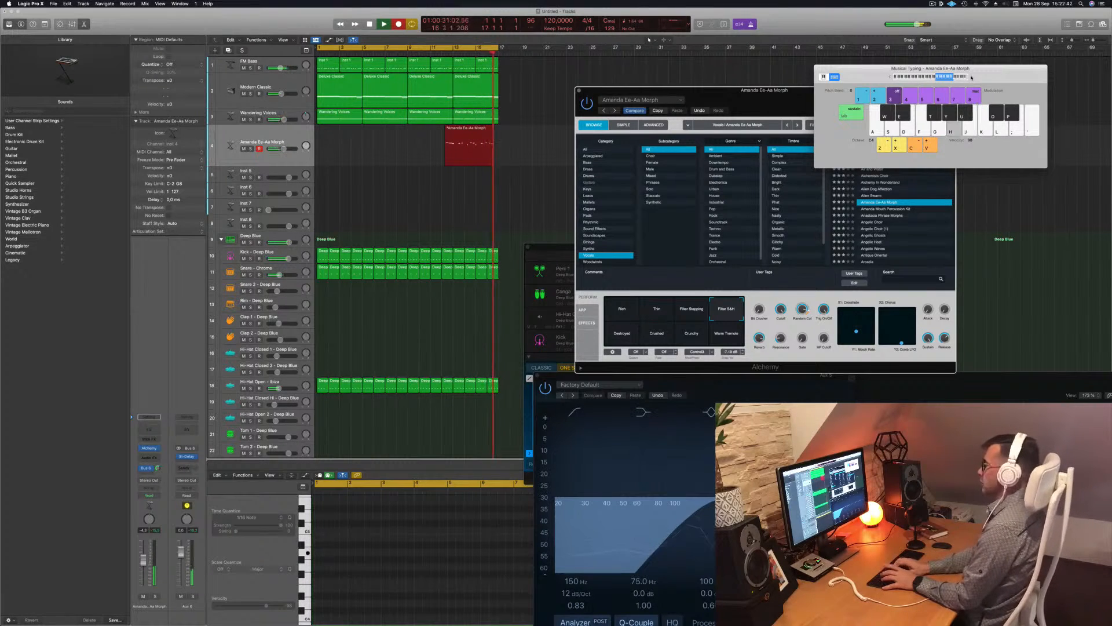
pyautogui.press('j')
pyautogui.press('k')
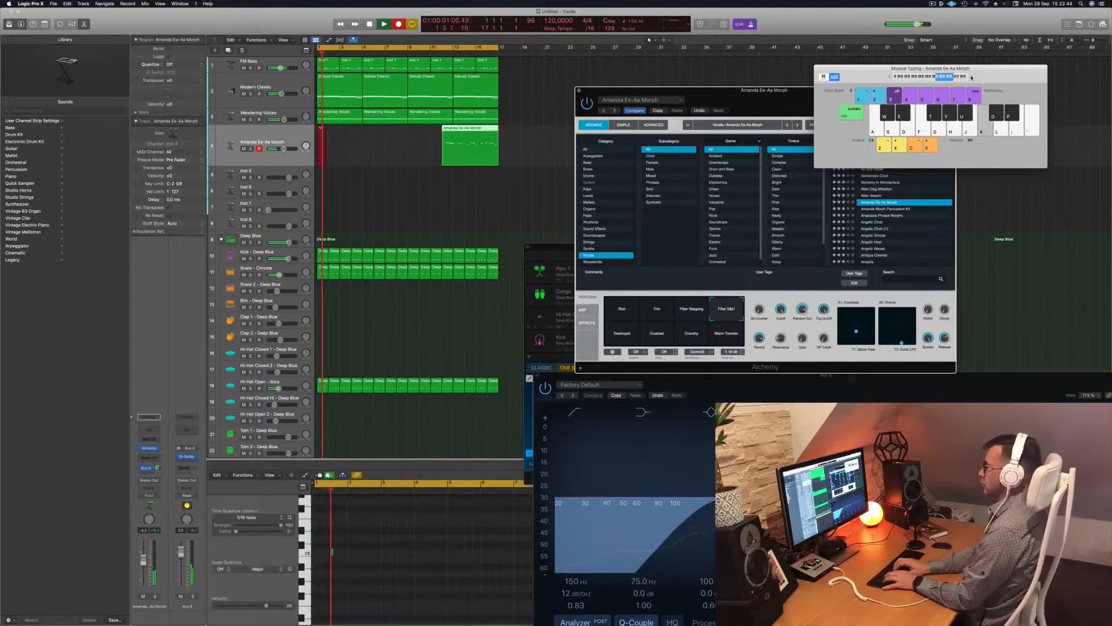
# Record a second melody pass on the vocal track from bar 1 to about bar 12, ending the recording and restarting playback
pyautogui.press('d')
pyautogui.press('j')
pyautogui.press('d')
pyautogui.press('k')
pyautogui.press('j')
pyautogui.press('h')
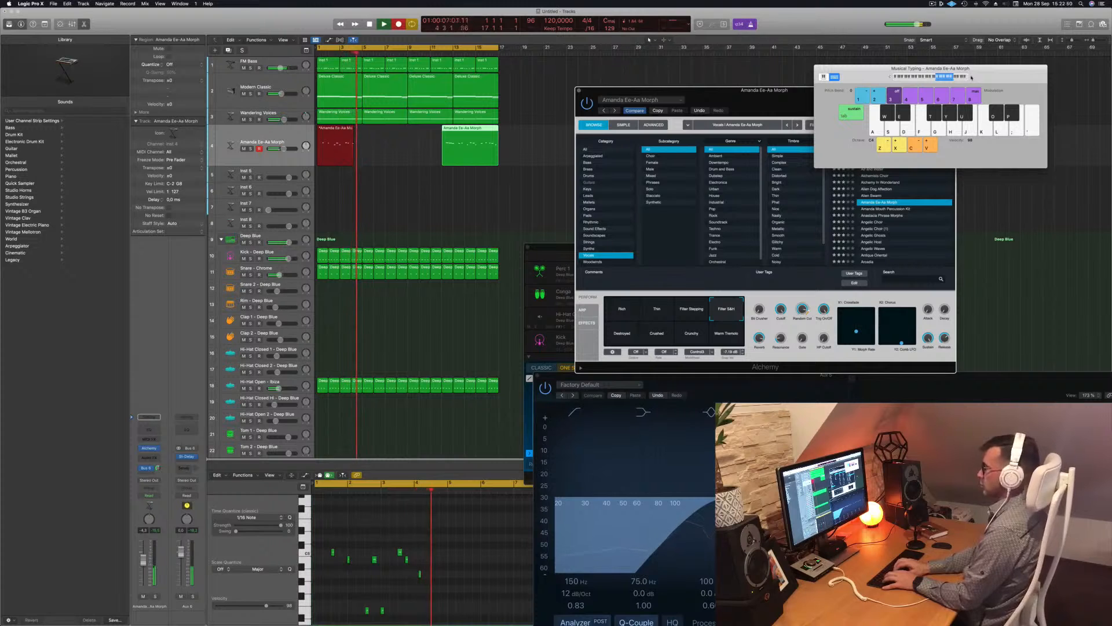
pyautogui.press('k')
pyautogui.press('j')
pyautogui.press('h')
pyautogui.press('d')
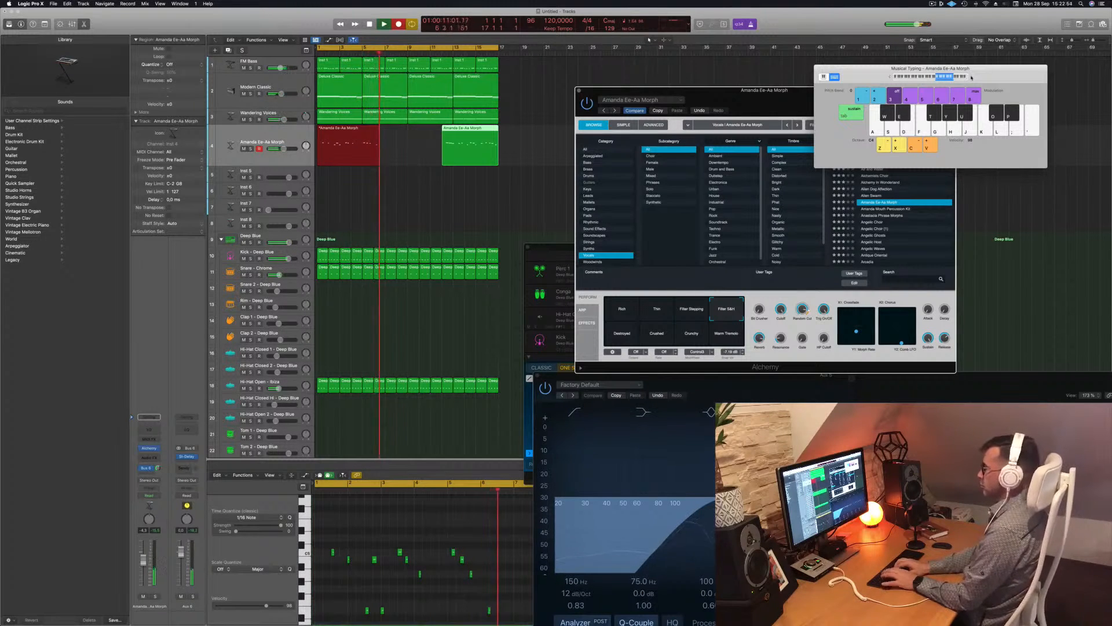
pyautogui.press('k')
pyautogui.press('j')
pyautogui.press('a')
pyautogui.press('d')
pyautogui.press('f')
pyautogui.press('a')
pyautogui.press('j')
pyautogui.press('h')
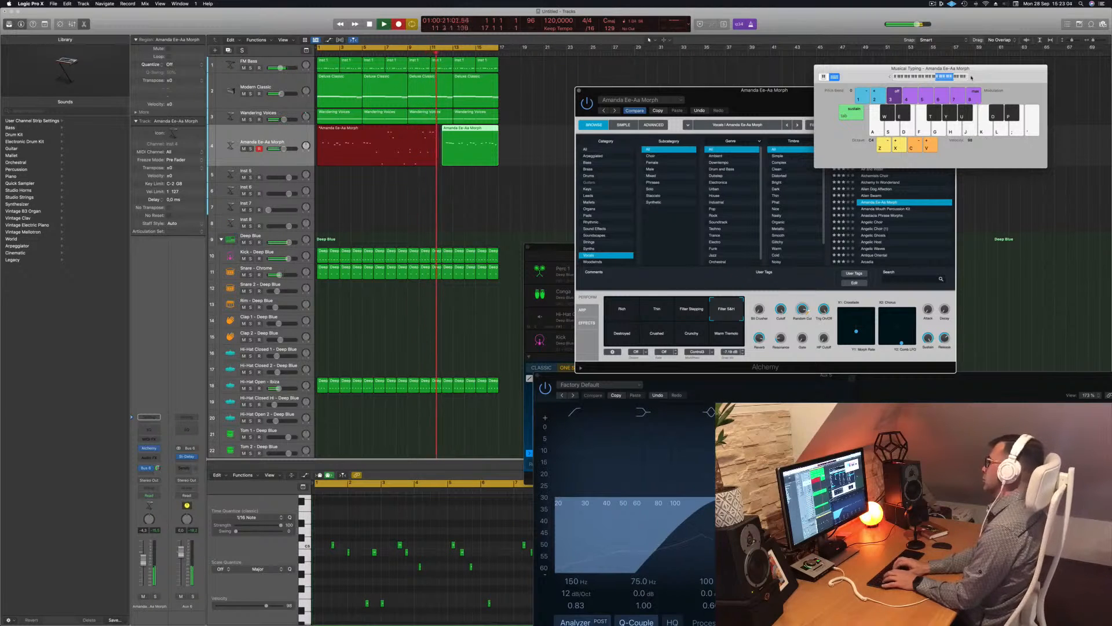
pyautogui.press('space')
pyautogui.press('space')
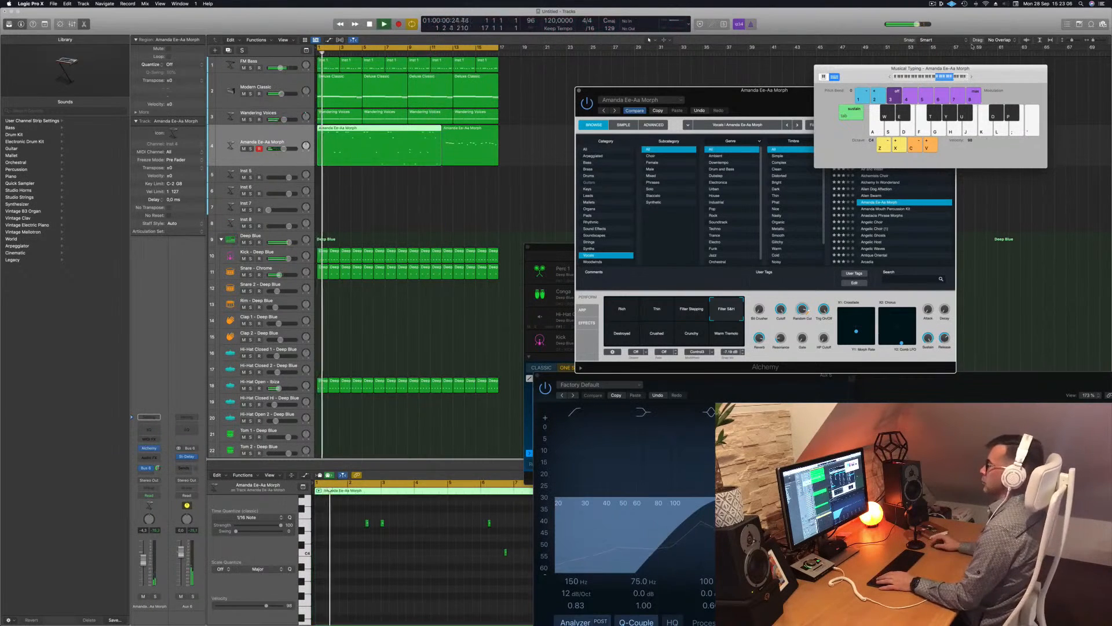
# Show the notes of the recorded region at bar 12 in the piano roll and listen to it from its start
pyautogui.click(440, 53)
pyautogui.click(478, 151)
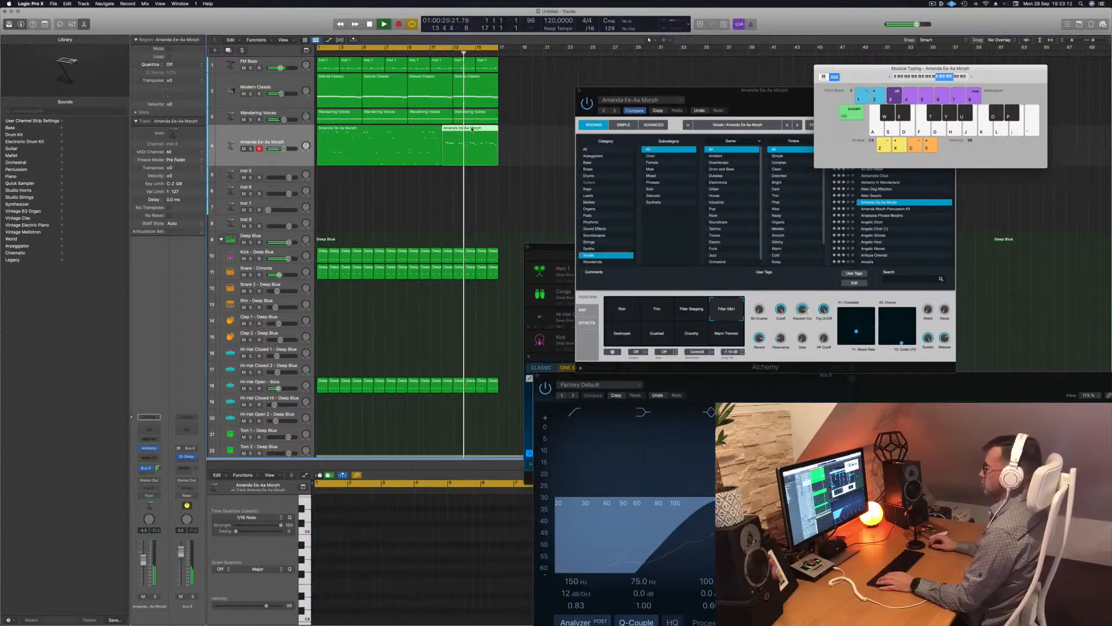
pyautogui.press('e')
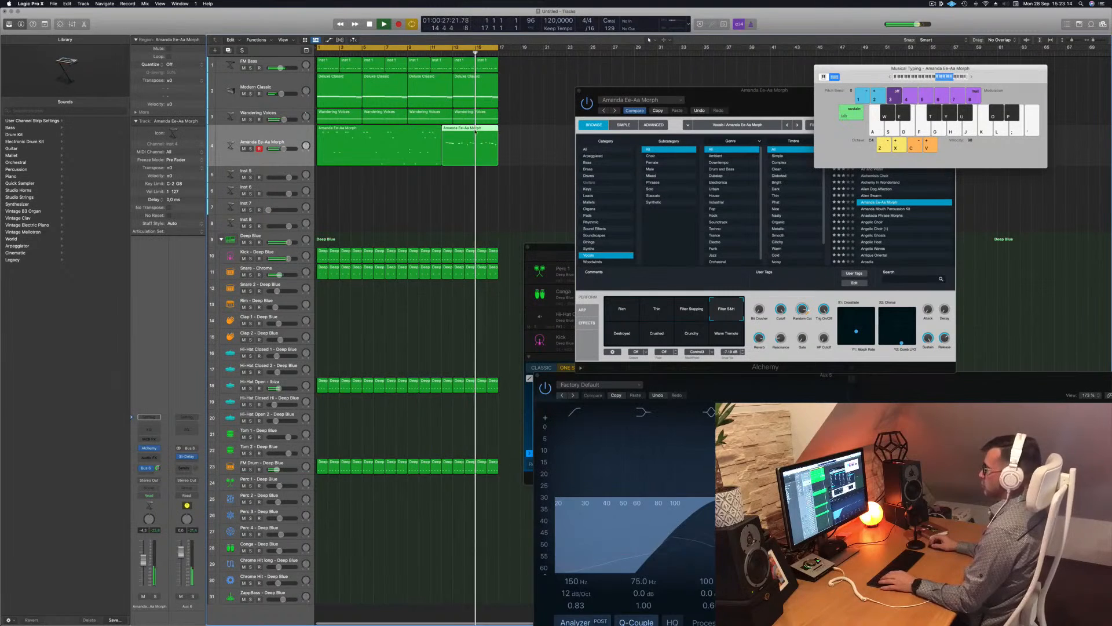
pyautogui.press('e')
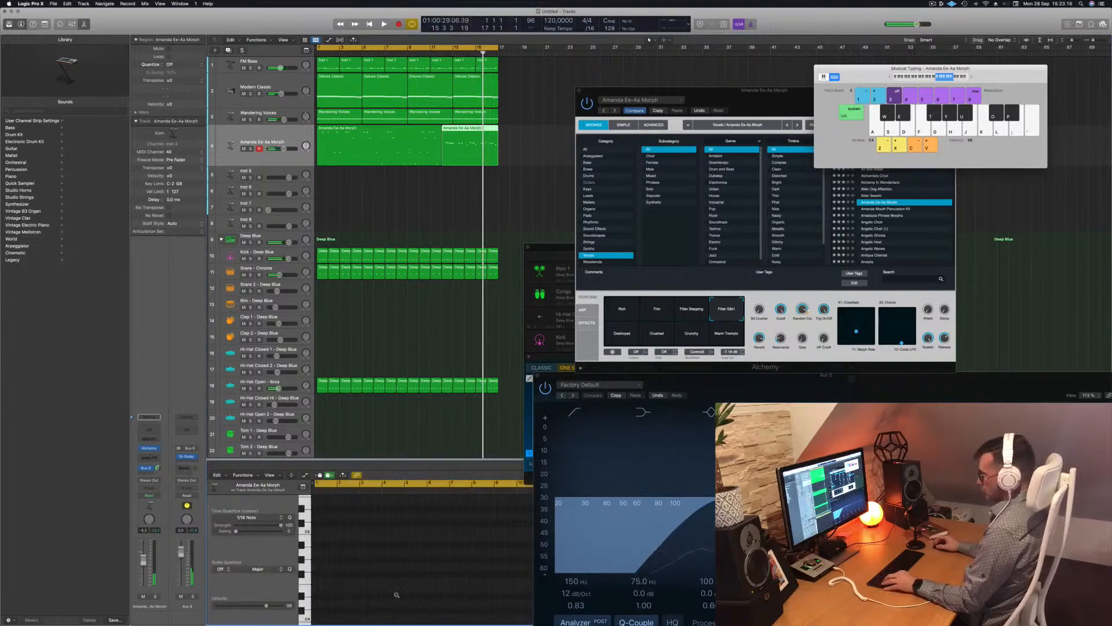
pyautogui.press('space')
pyautogui.click(442, 53)
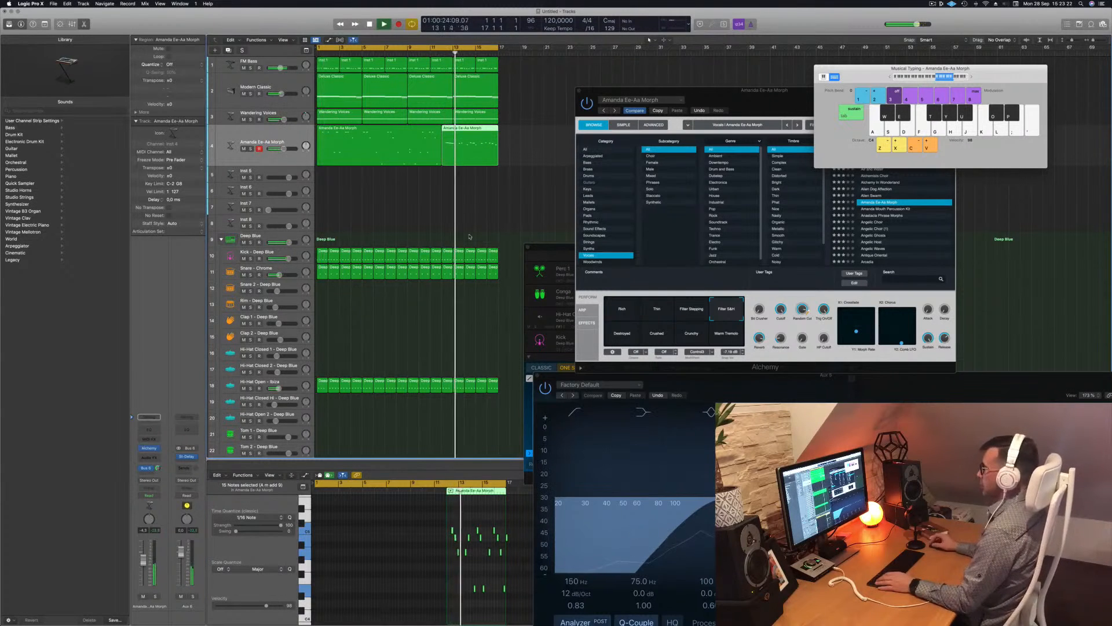
# Load the Anastacia Phrase Morphs preset in Alchemy and audition it on the region starting at bar 12
pyautogui.moveTo(806, 99); pyautogui.dragTo(780, 73)
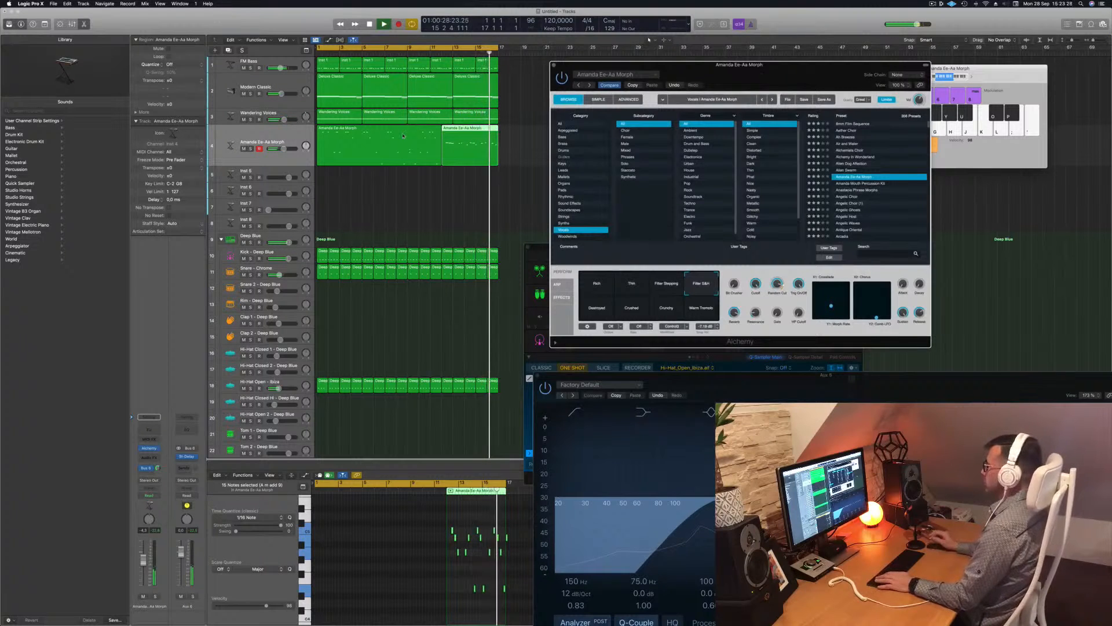
pyautogui.press('Down')
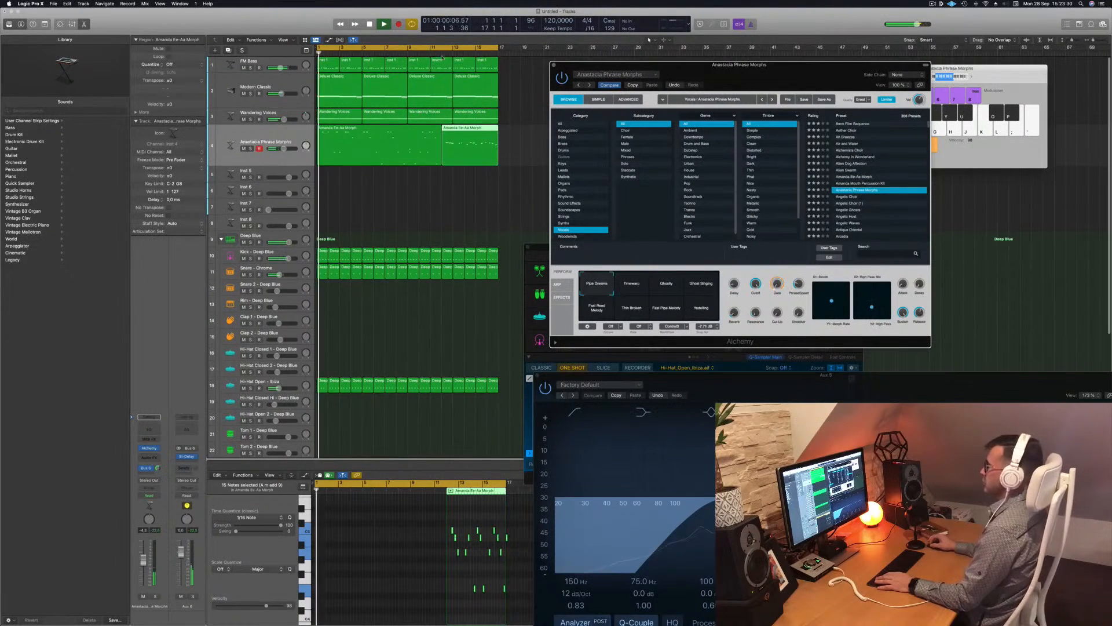
pyautogui.click(442, 53)
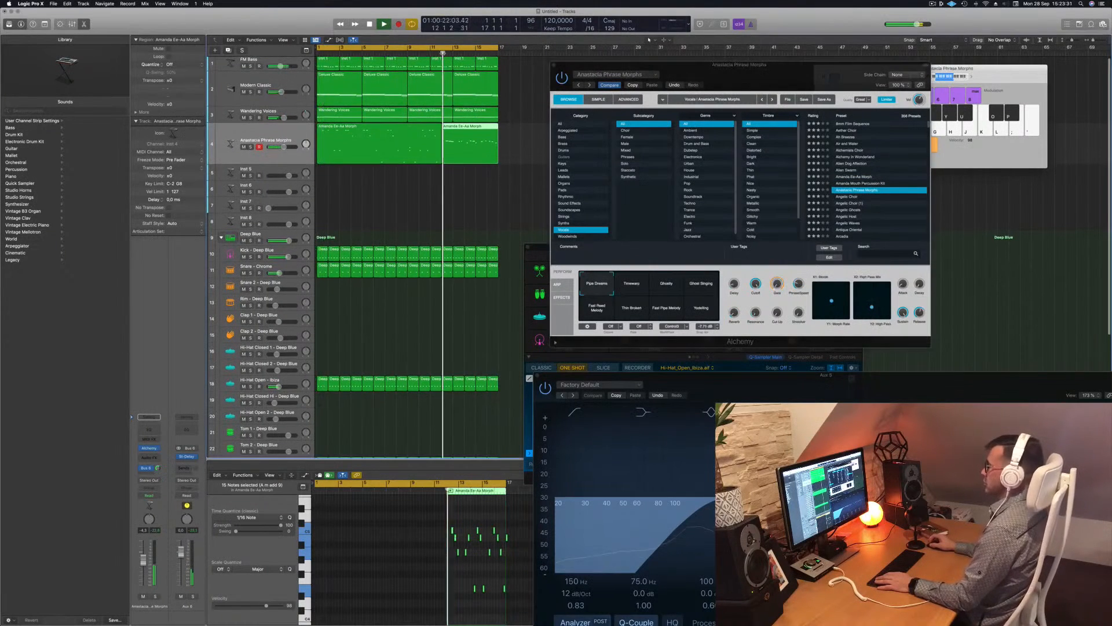
# Delete the first recorded vocal region and move the remaining one to bar 1
pyautogui.click(366, 145)
pyautogui.press('Delete')
pyautogui.moveTo(452, 132); pyautogui.dragTo(327, 132)
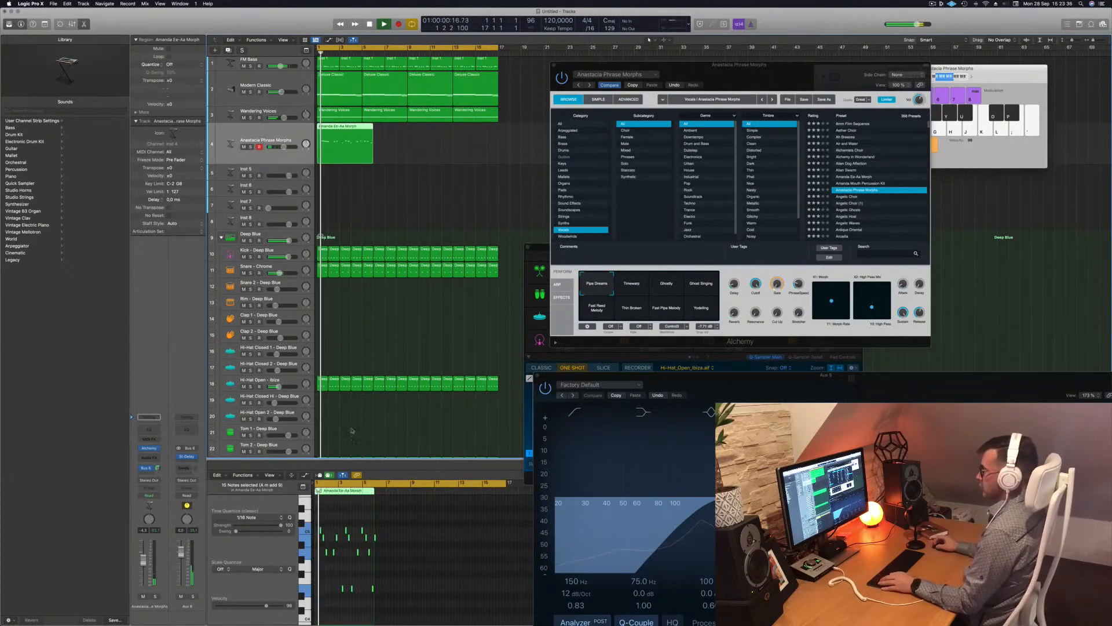
# Examine the timing and pitch of the moved region's notes in the piano roll while listening to the loop
pyautogui.hscroll(5, 366, 563)
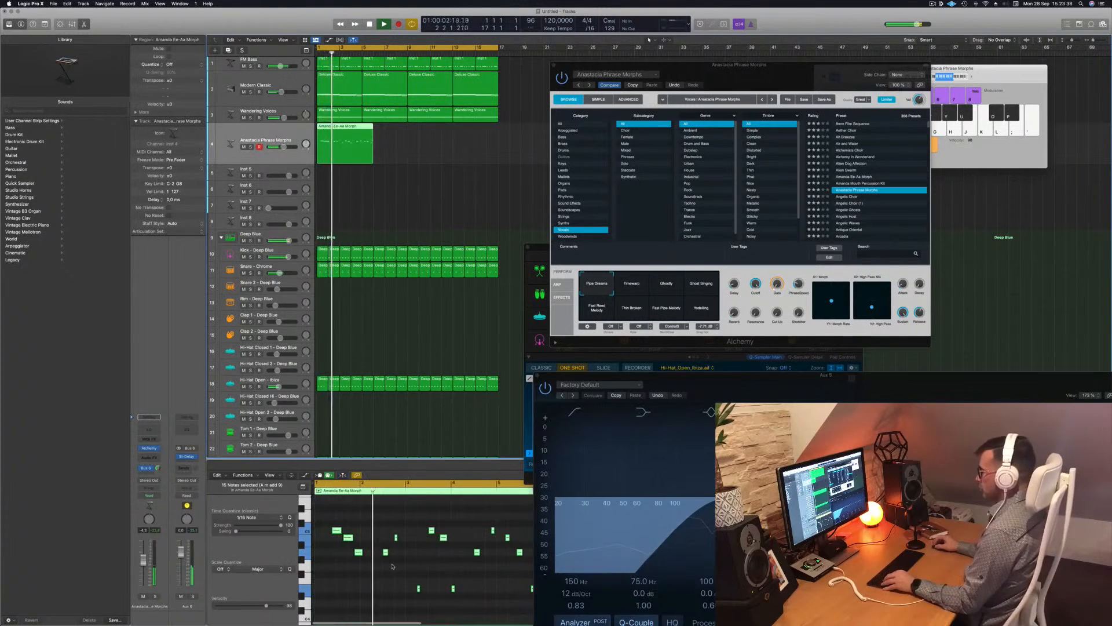
pyautogui.hscroll(-2, 419, 567)
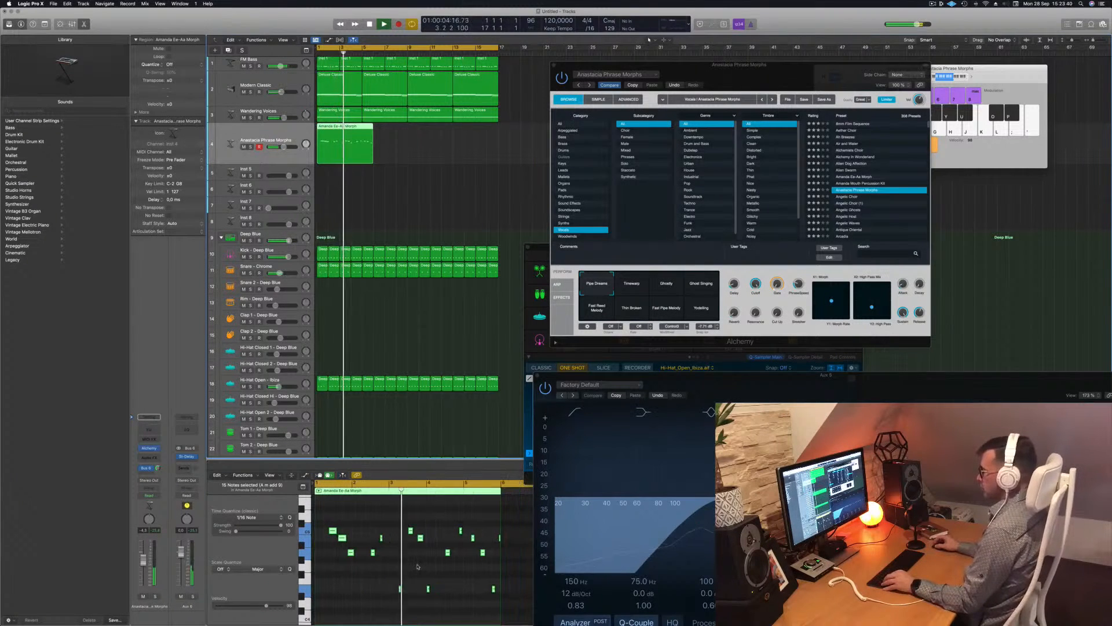
pyautogui.hscroll(1, 417, 566)
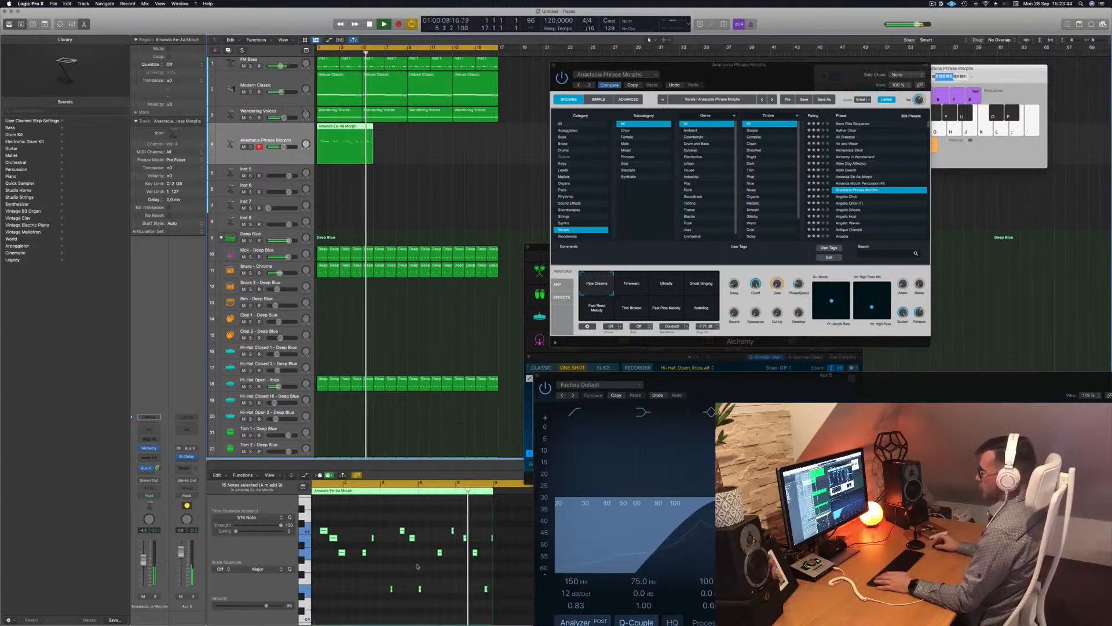
pyautogui.press('space')
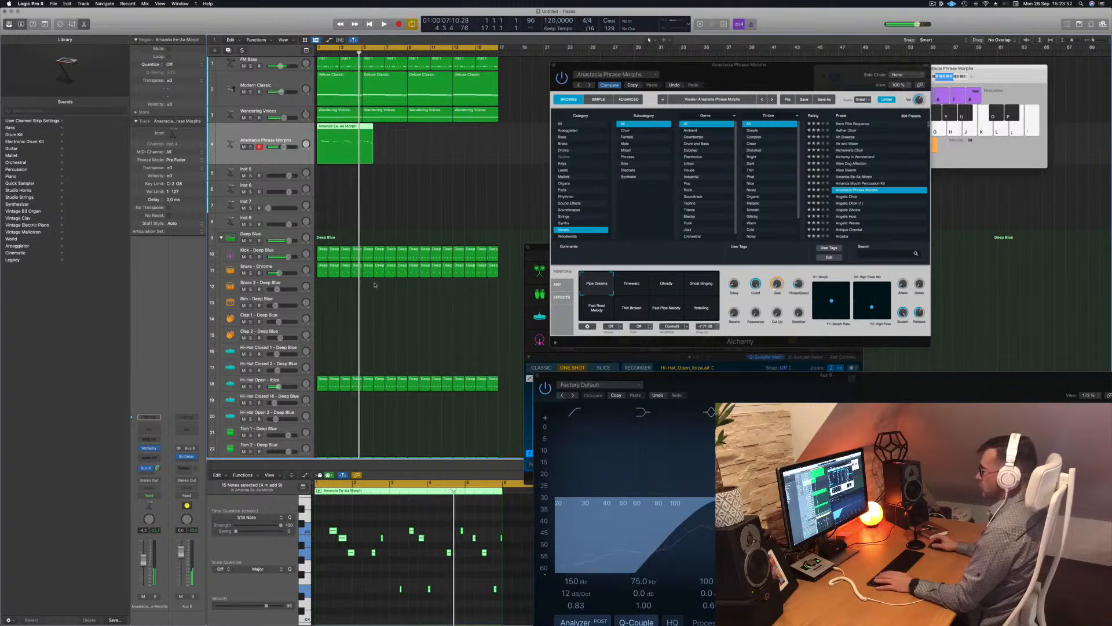
pyautogui.scroll(5, 363, 553)
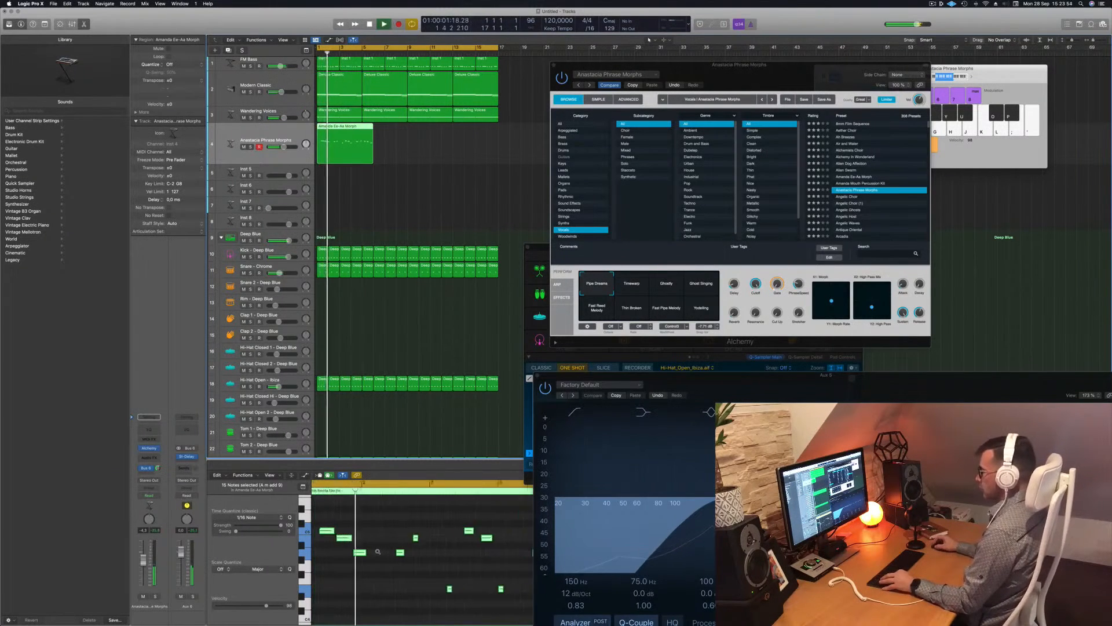
pyautogui.scroll(-2, 363, 553)
pyautogui.scroll(-2, 447, 562)
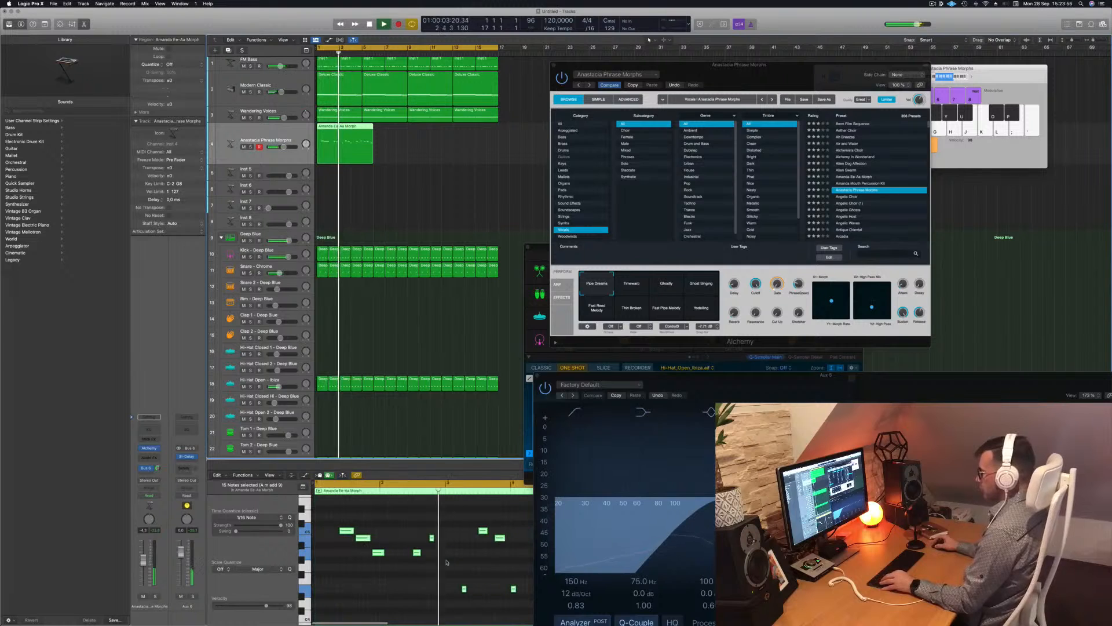
pyautogui.scroll(-2, 447, 560)
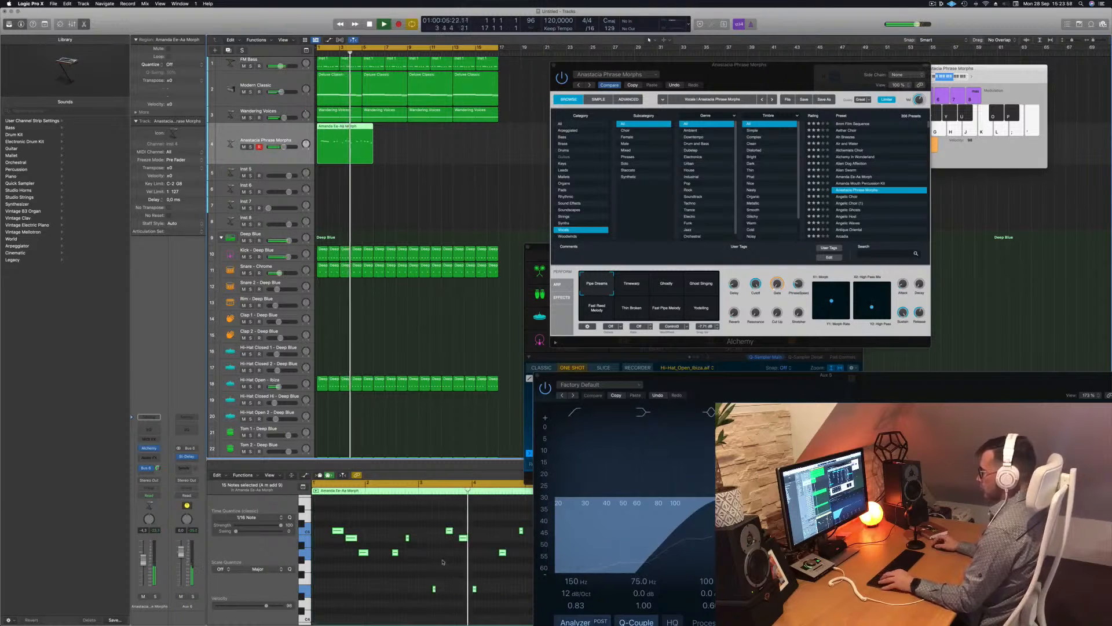
pyautogui.scroll(-1, 447, 560)
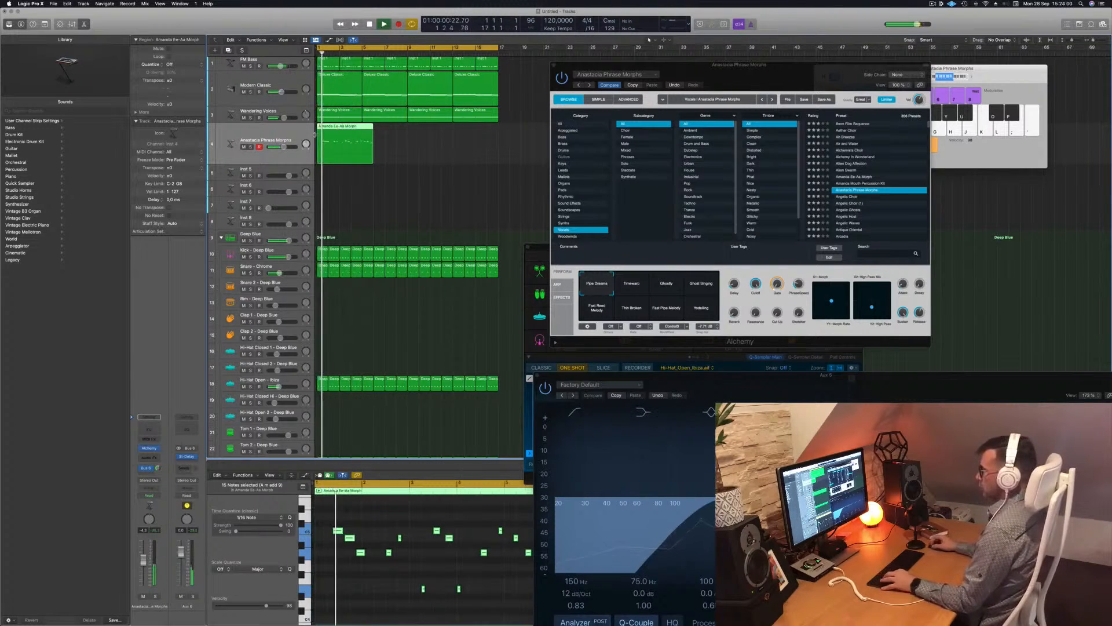
# Split the vocal region midway through bar 2 and inspect the notes of both parts while listening
pyautogui.click(333, 128)
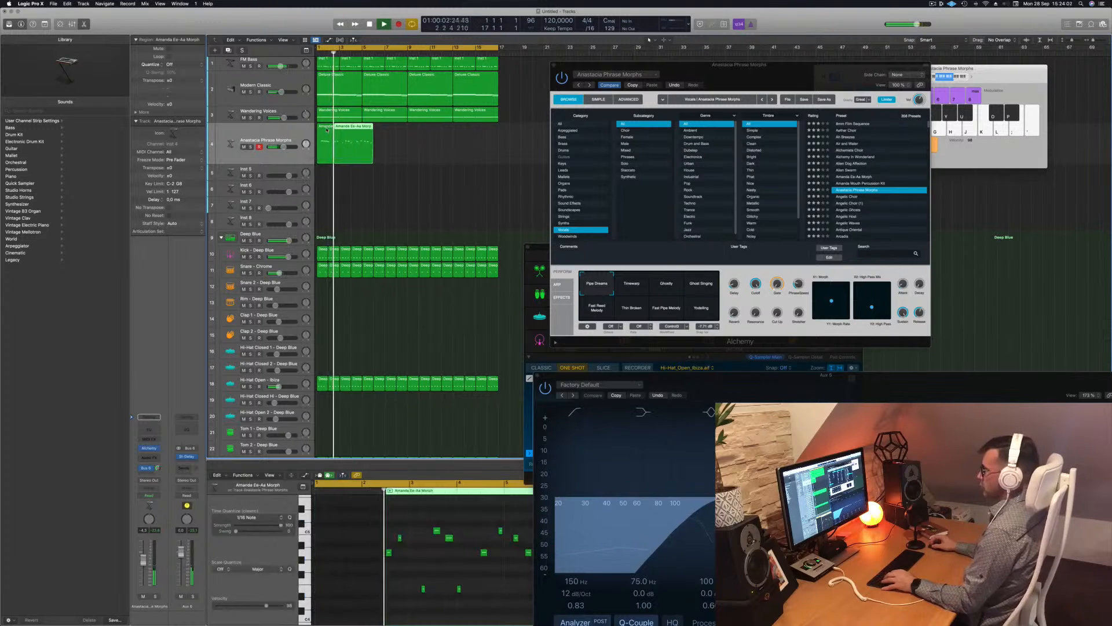
pyautogui.click(327, 131)
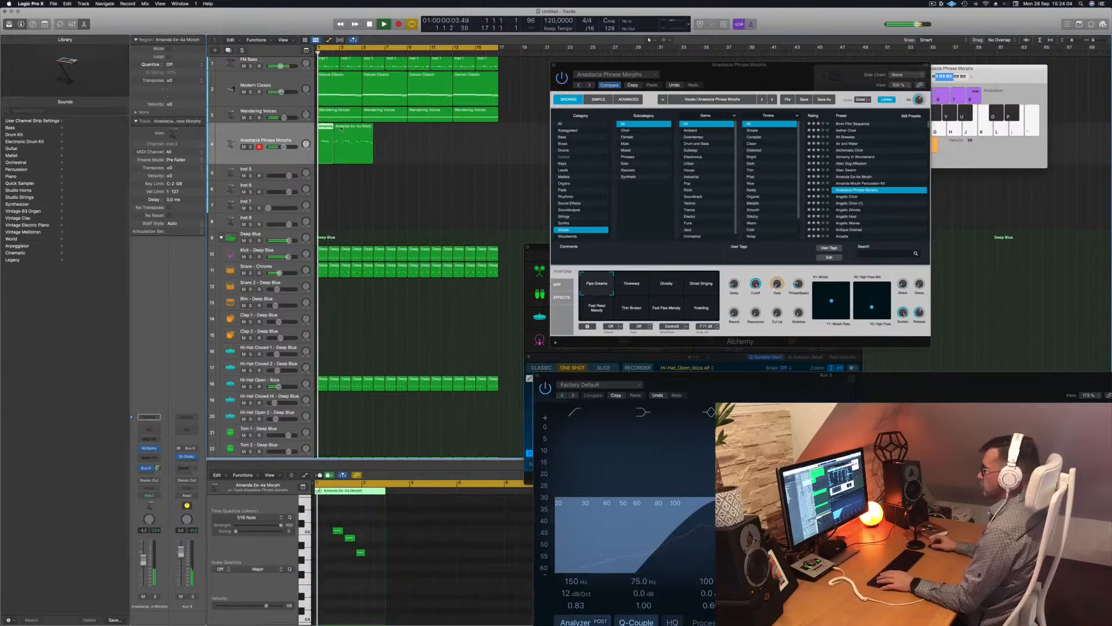
pyautogui.click(341, 128)
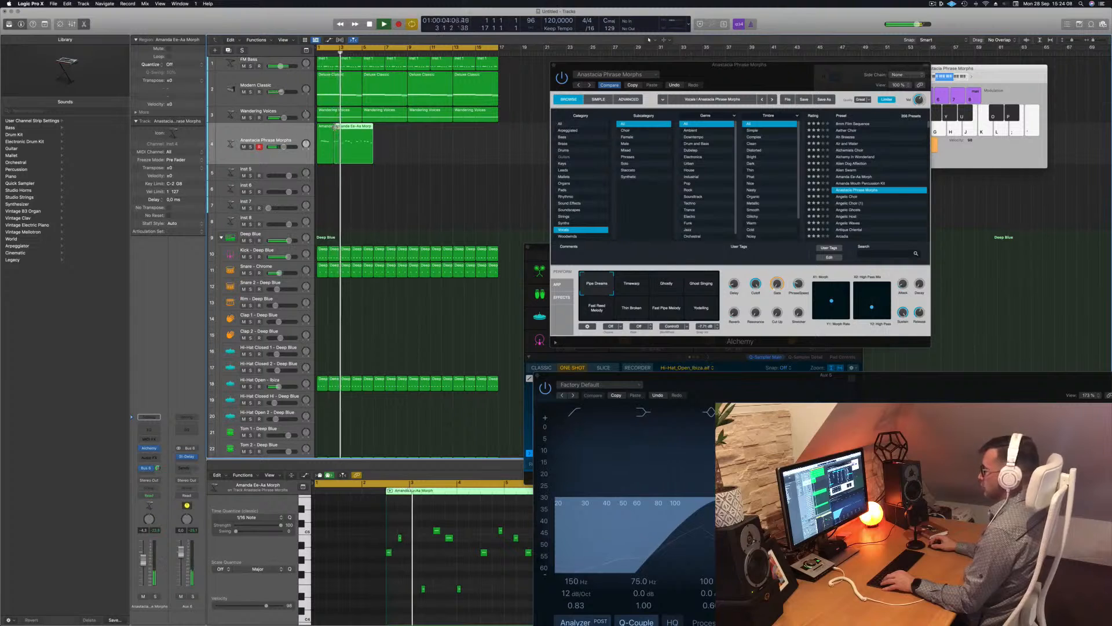
pyautogui.press('space')
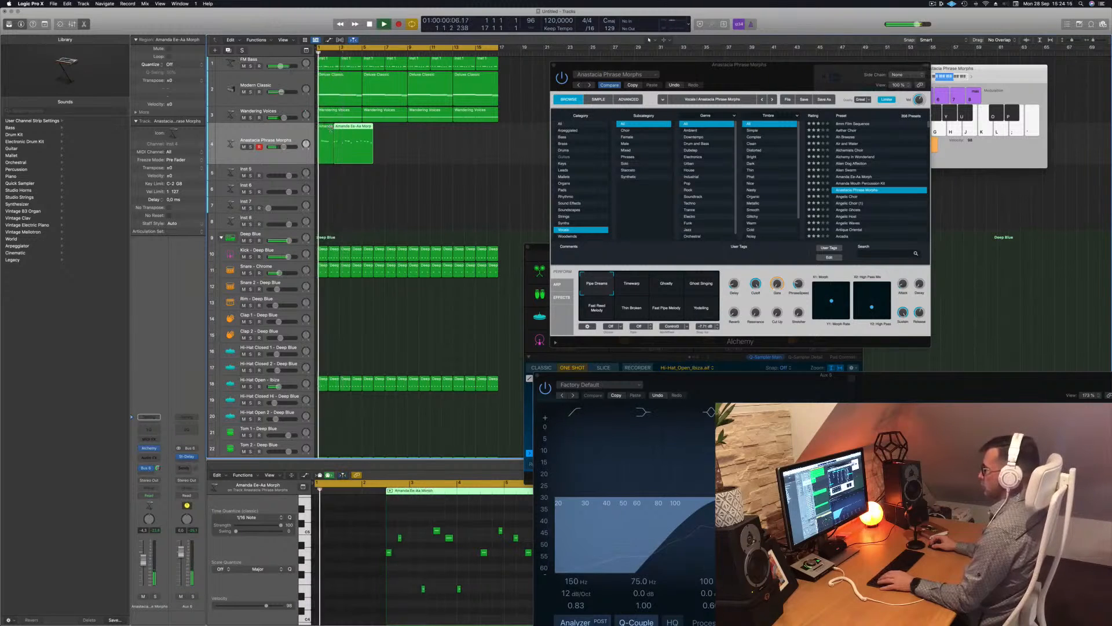
# Delete the short first part of the split vocal region and move the remaining part to bar 1
pyautogui.click(330, 130)
pyautogui.press('Delete')
pyautogui.moveTo(336, 133); pyautogui.dragTo(318, 133)
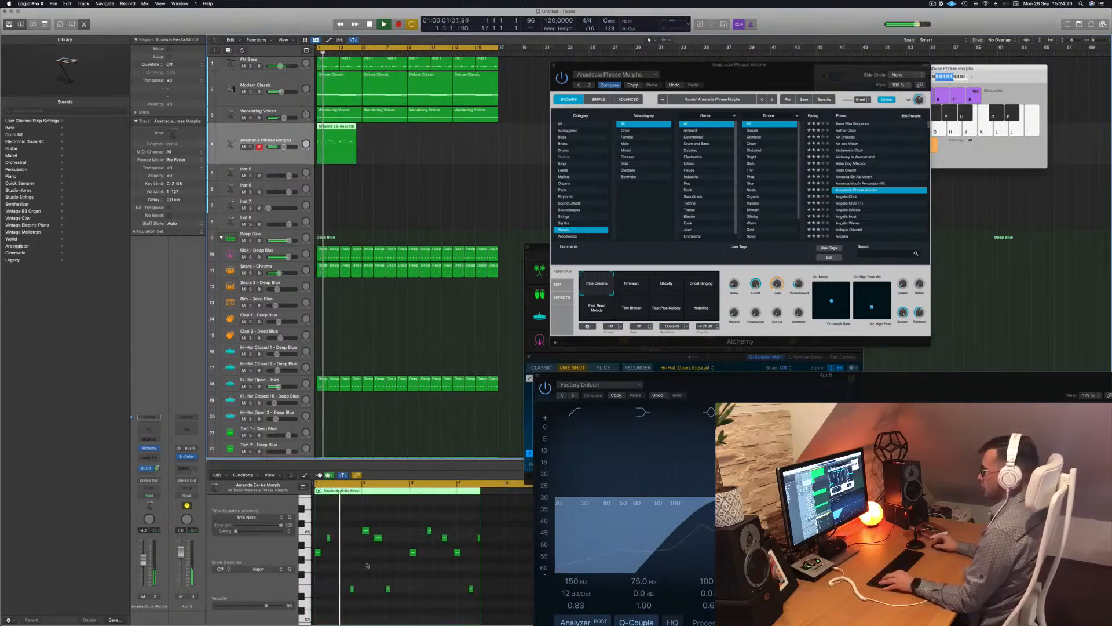
# Keep only the region's first two notes, delete the rest, and repeat the pair at the start of each of its four bars
pyautogui.press('Return')
pyautogui.moveTo(349, 526); pyautogui.dragTo(485, 614)
pyautogui.press('Delete')
pyautogui.moveTo(365, 528); pyautogui.dragTo(413, 558)
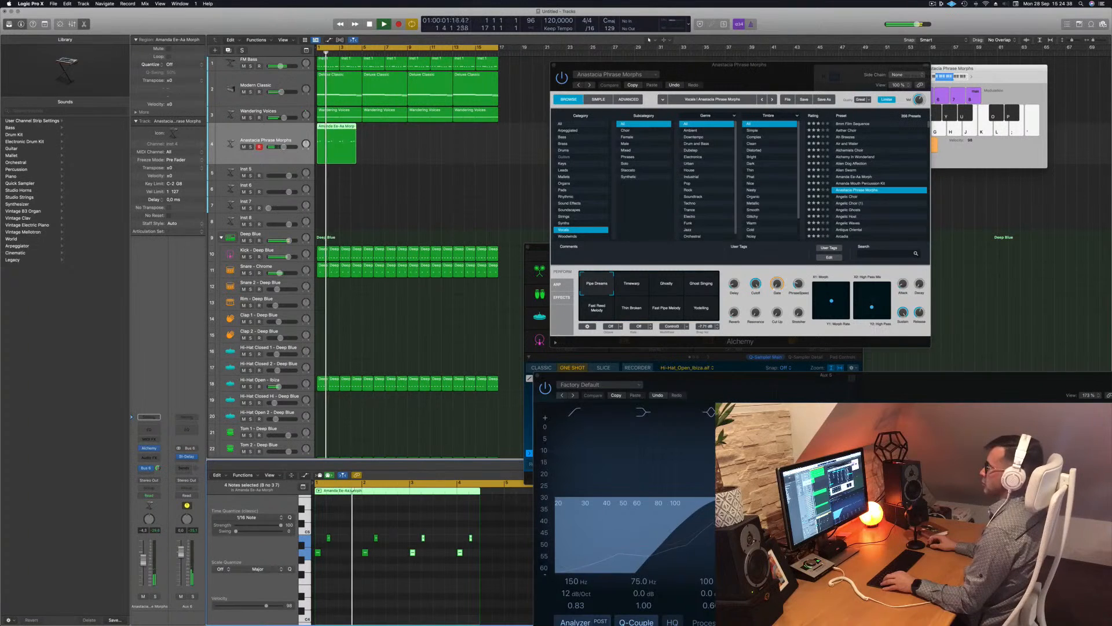
# Extend the vocal region to four full bars and copy it to fill bars 1 to 16 of the track
pyautogui.moveTo(335, 125); pyautogui.dragTo(383, 134)
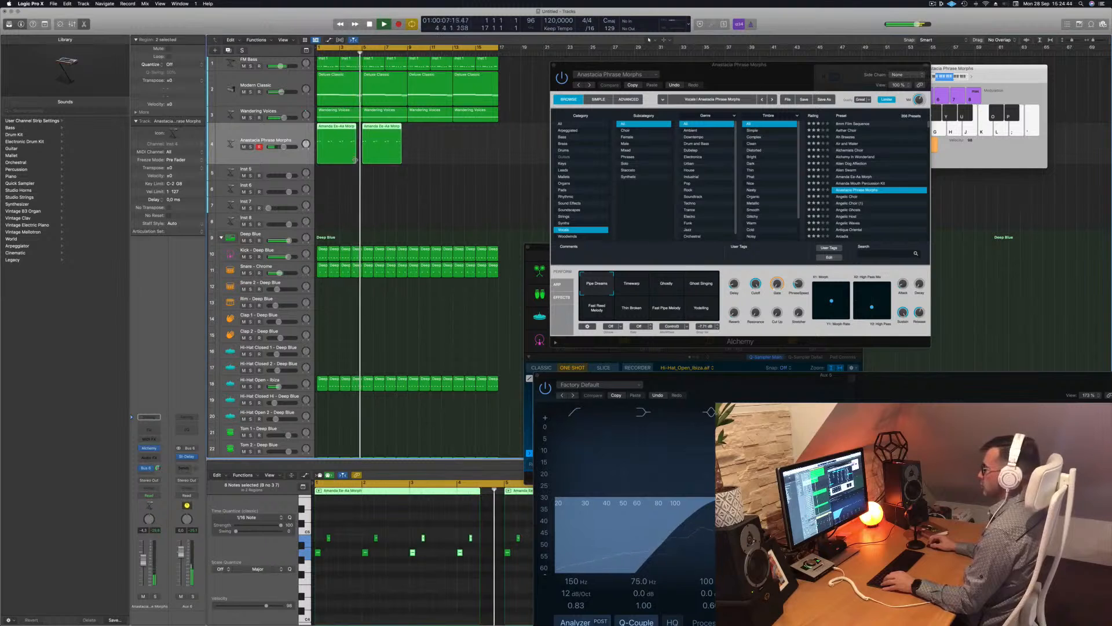
pyautogui.moveTo(356, 160); pyautogui.dragTo(434, 135)
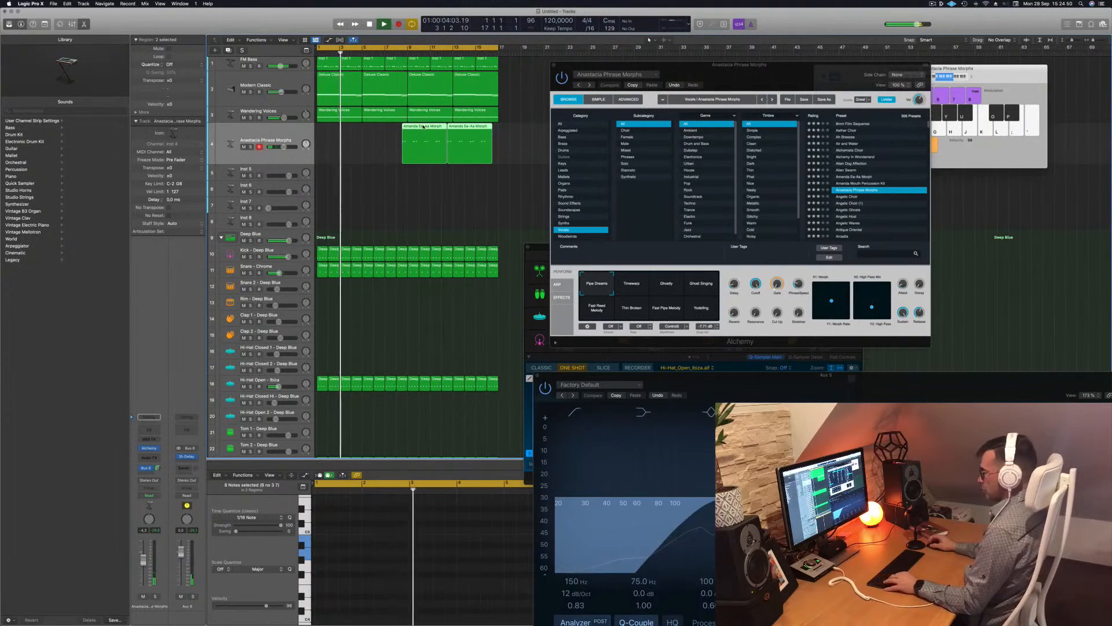
pyautogui.press('super+z')
pyautogui.moveTo(347, 136); pyautogui.dragTo(430, 135)
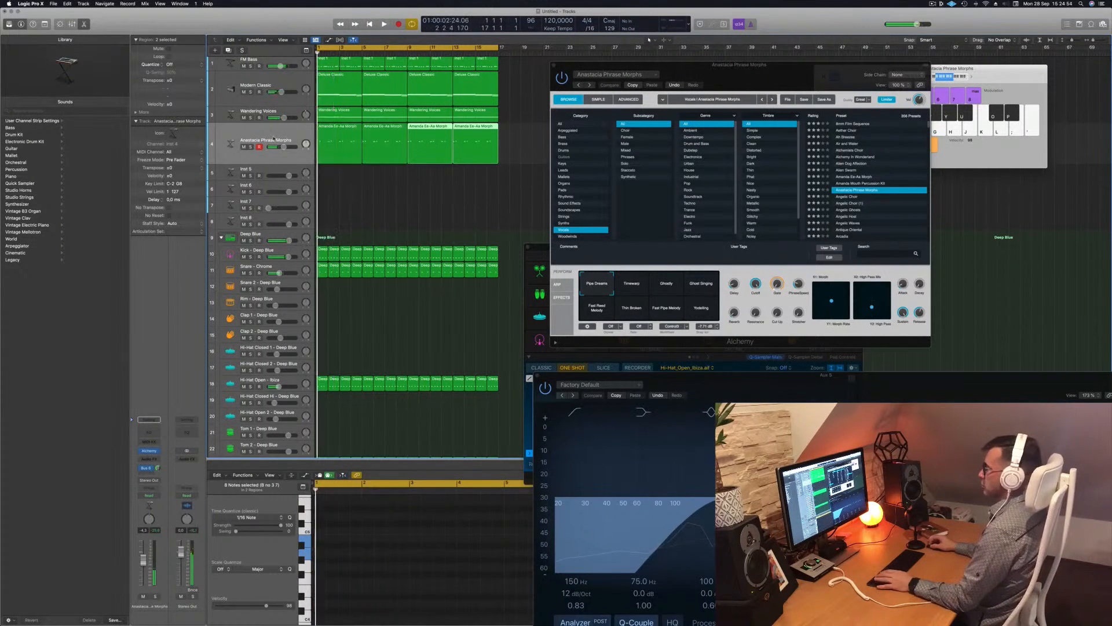
# Switch the Anastacia Phrase Morphs patch to its second performance snapshot and raise the track's volume
pyautogui.click(640, 284)
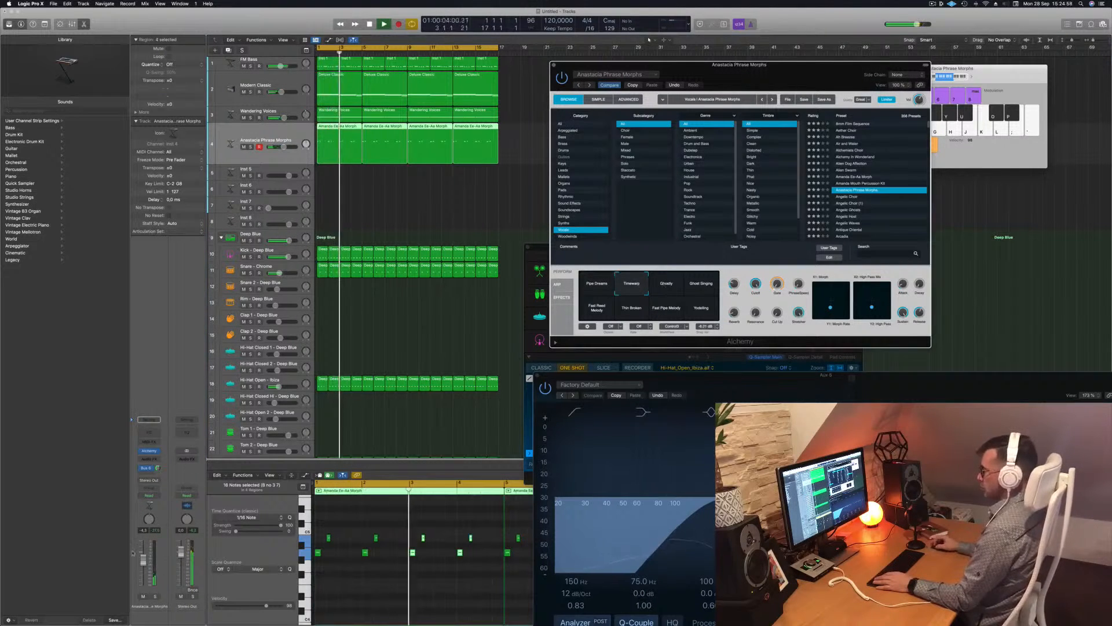
pyautogui.moveTo(143, 559); pyautogui.dragTo(143, 552)
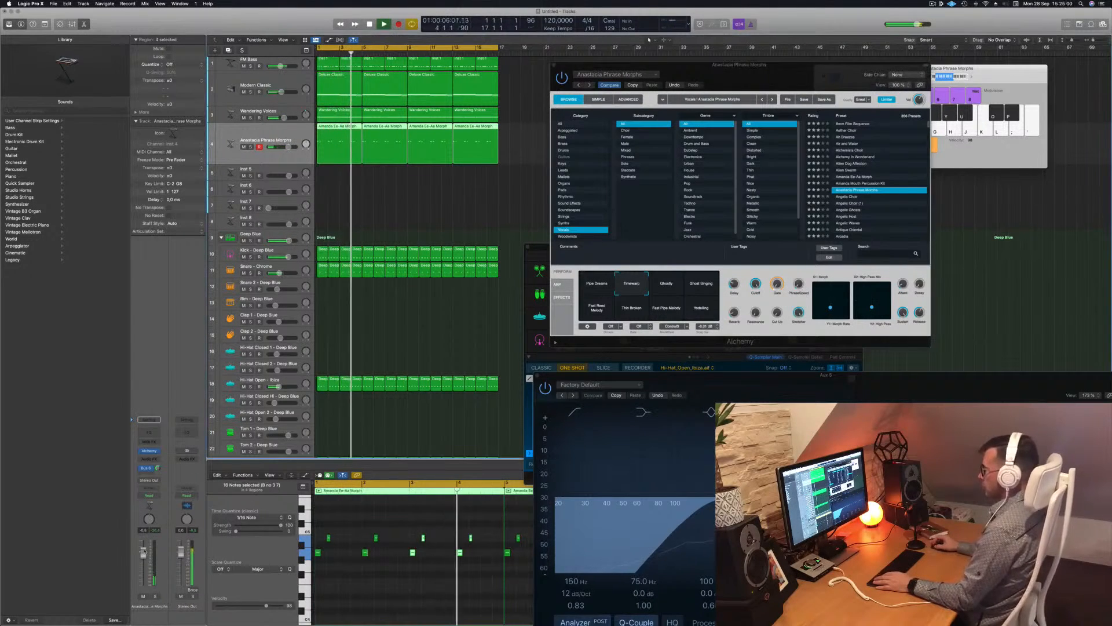
# Audition the patch's other snapshots, from Ghostly and Ghost Singing through Fast Pipe Melody and the last one, and return to the second snapshot
pyautogui.click(678, 287)
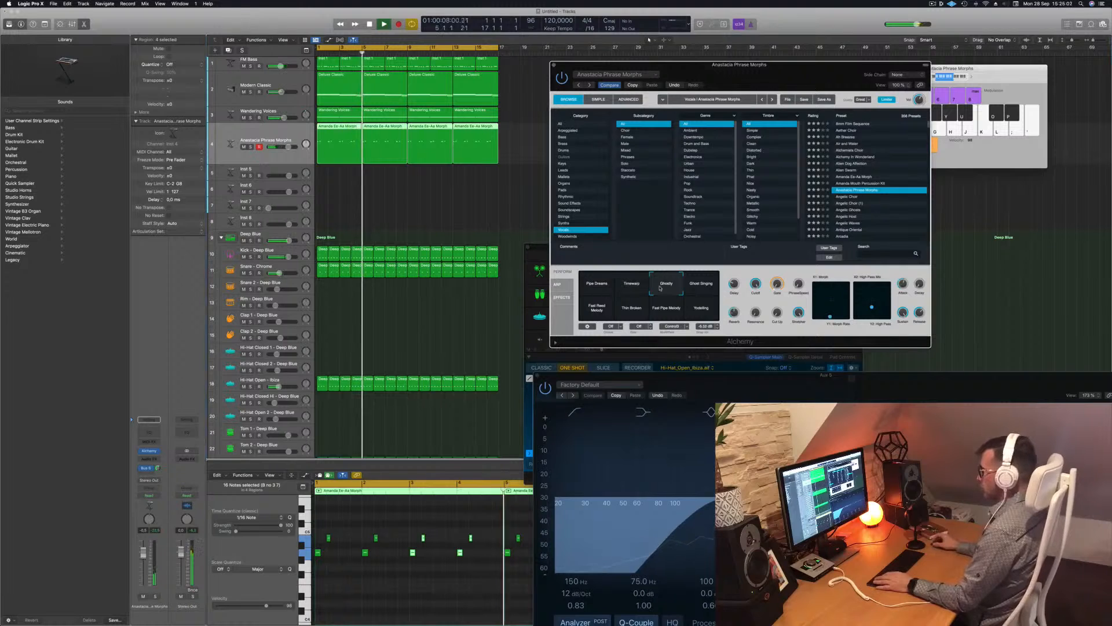
pyautogui.click(700, 287)
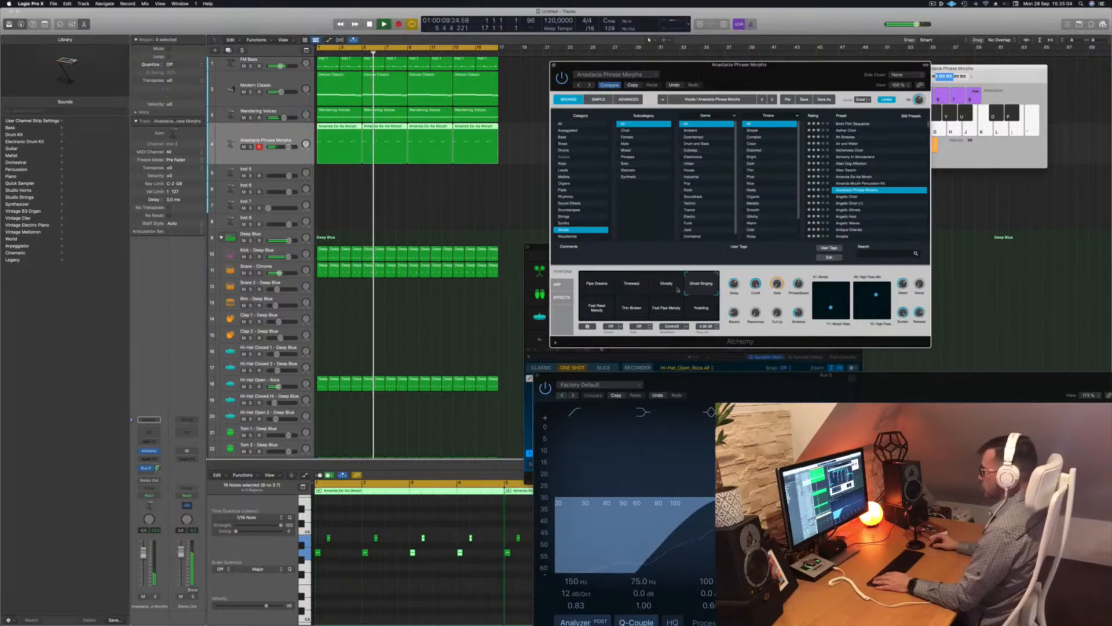
pyautogui.click(611, 313)
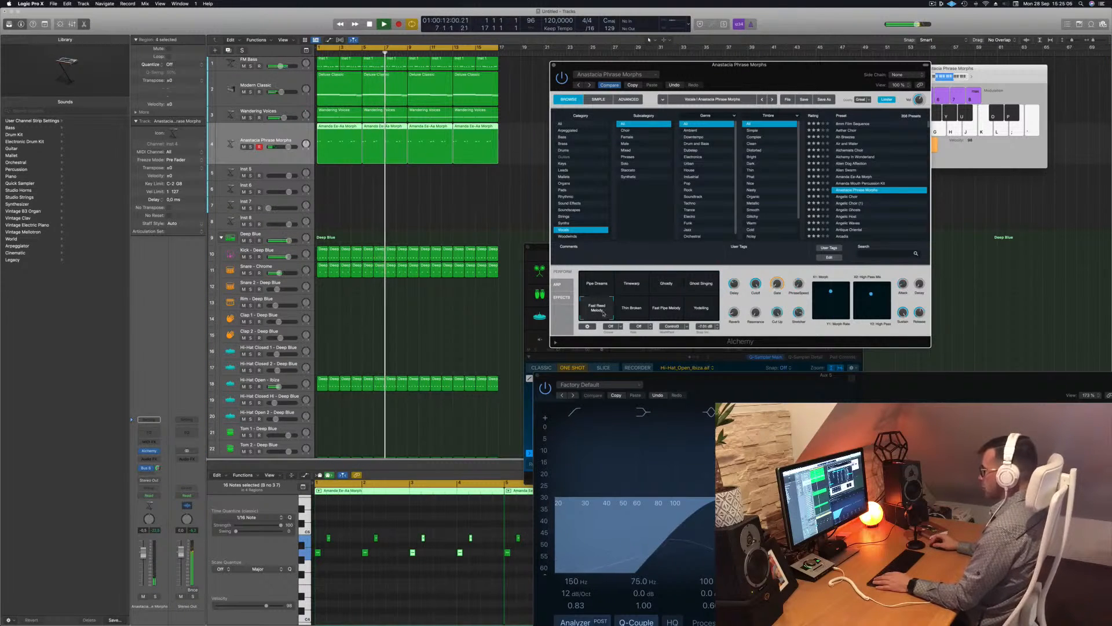
pyautogui.click(631, 308)
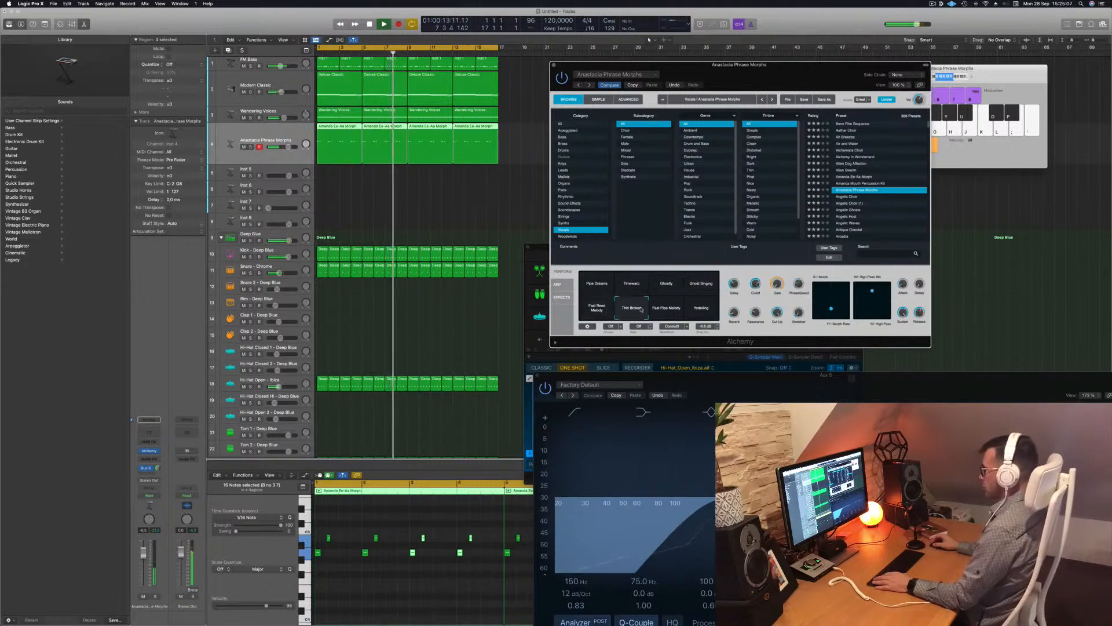
pyautogui.click(669, 309)
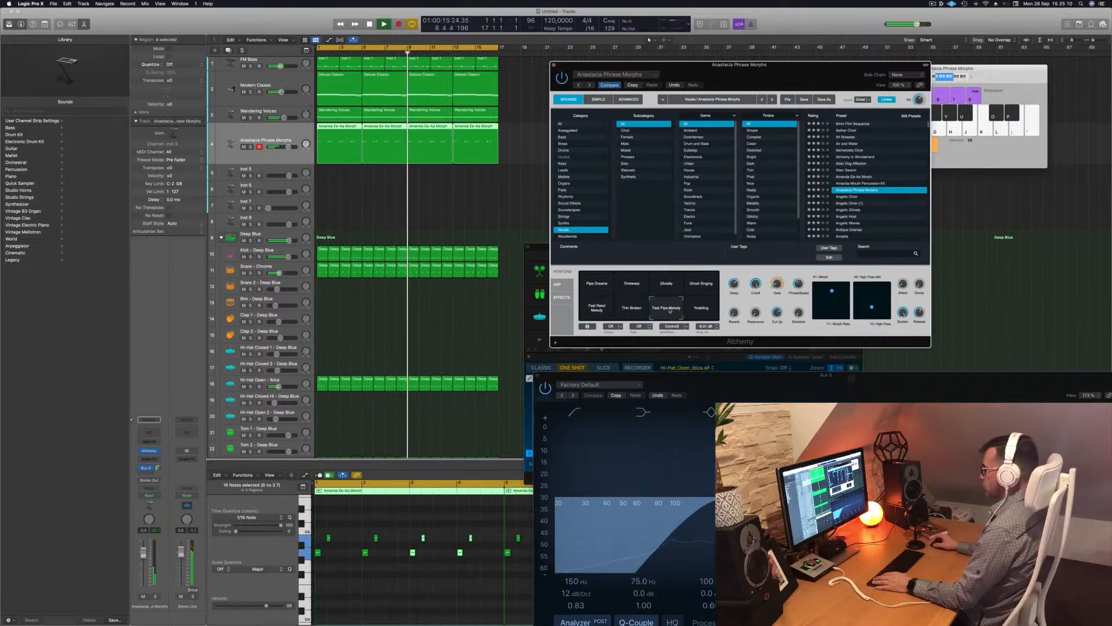
pyautogui.click(695, 310)
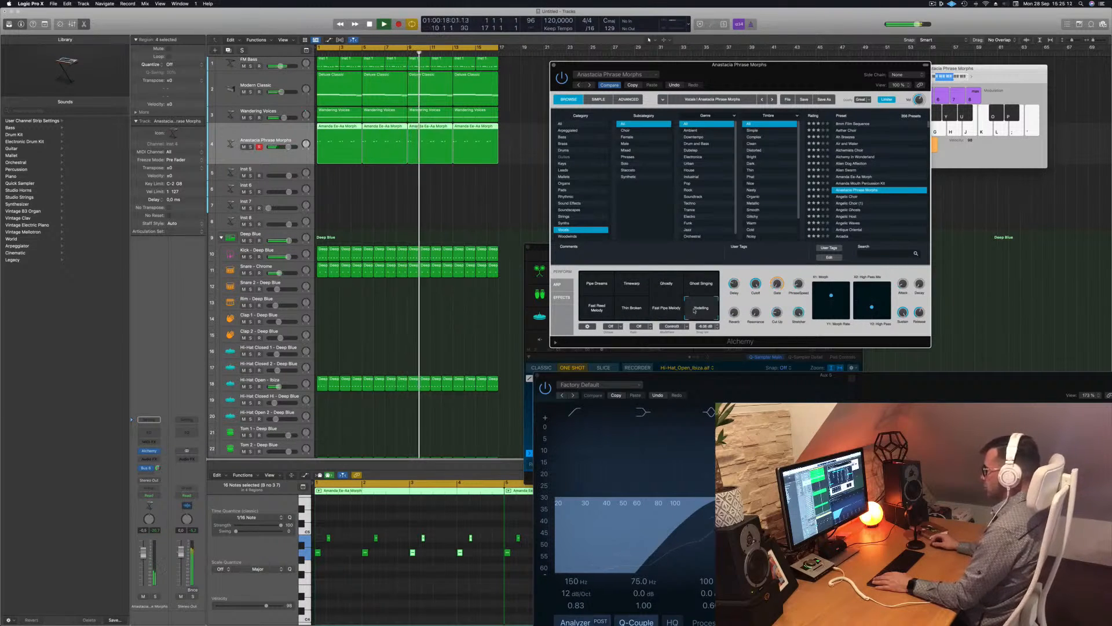
pyautogui.press('space')
pyautogui.press('space')
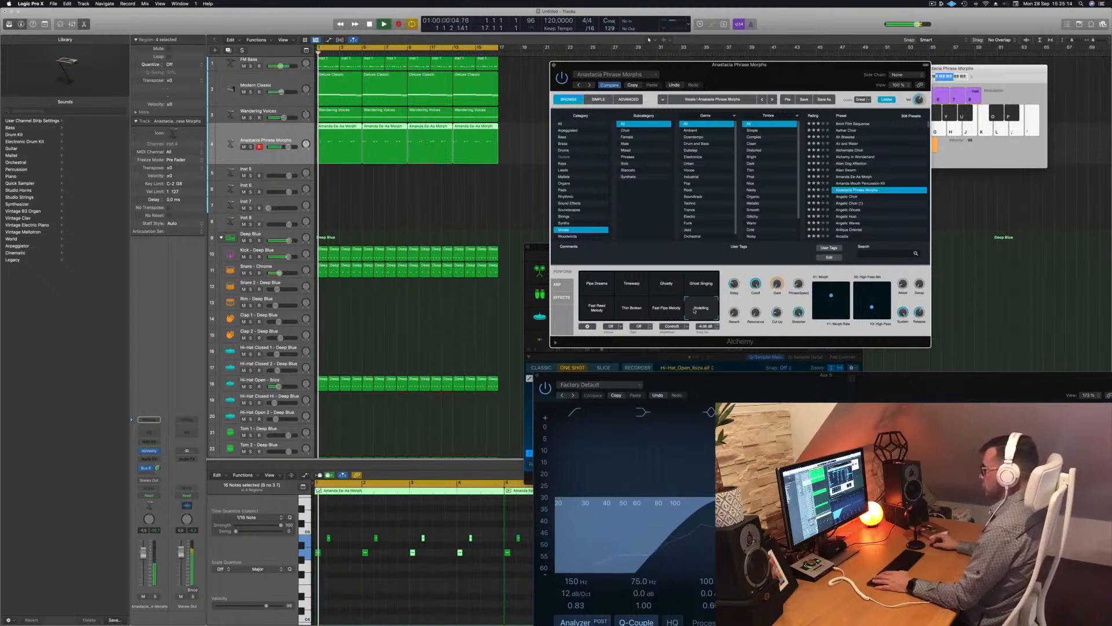
pyautogui.click(633, 286)
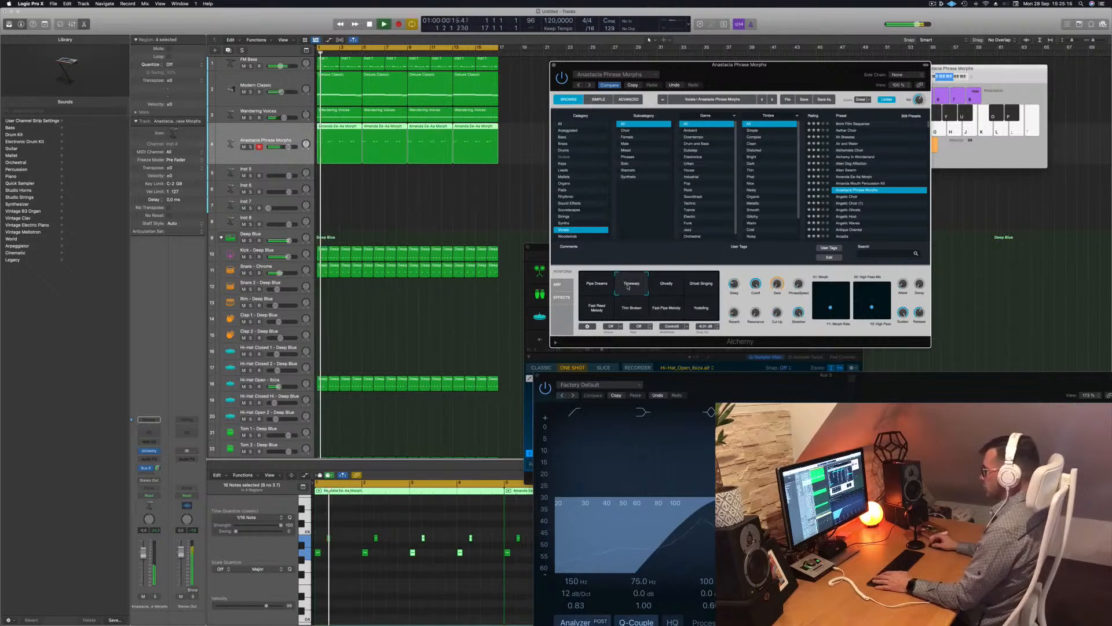
# Solo the vocal track to compare the Pipe Dreams and Ghostly snapshots with the second one, restore the second snapshot, and unsolo the track
pyautogui.click(155, 597)
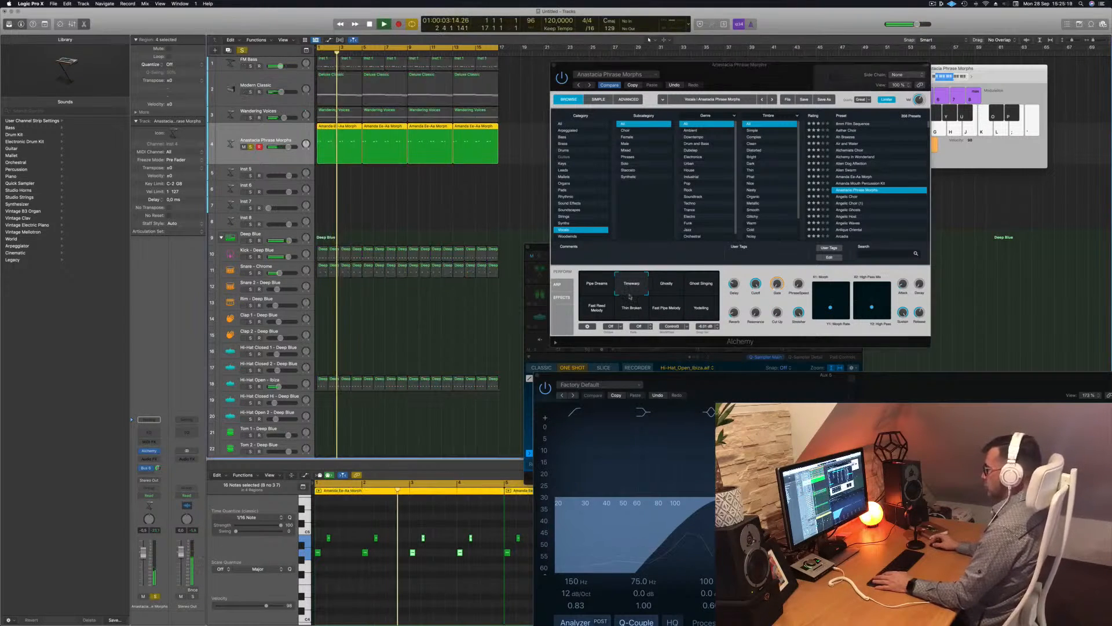
pyautogui.click(595, 283)
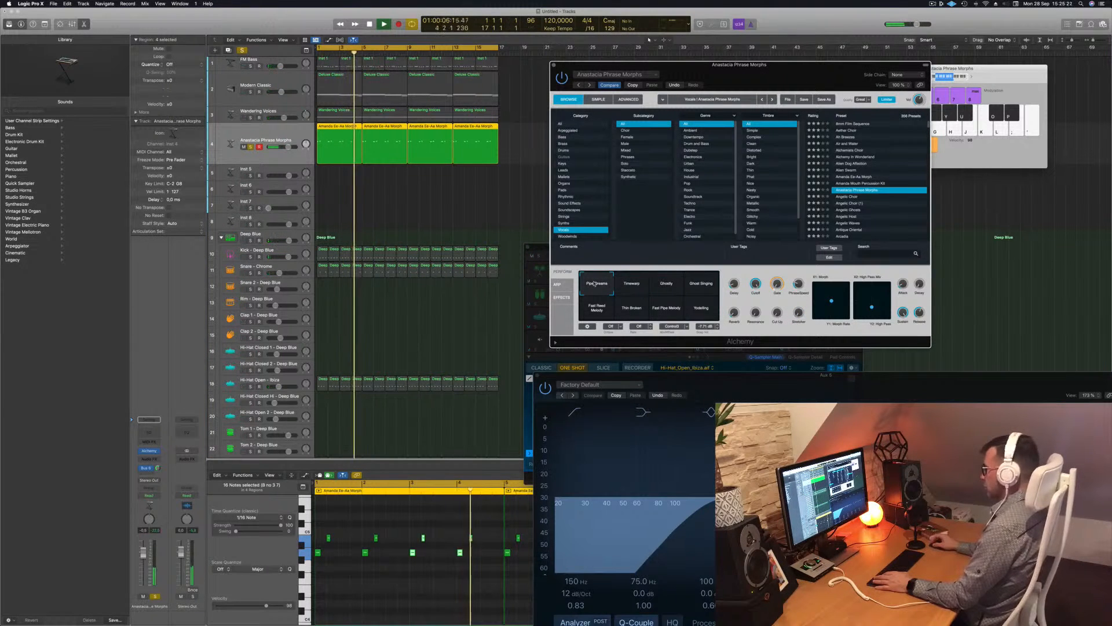
pyautogui.click(665, 284)
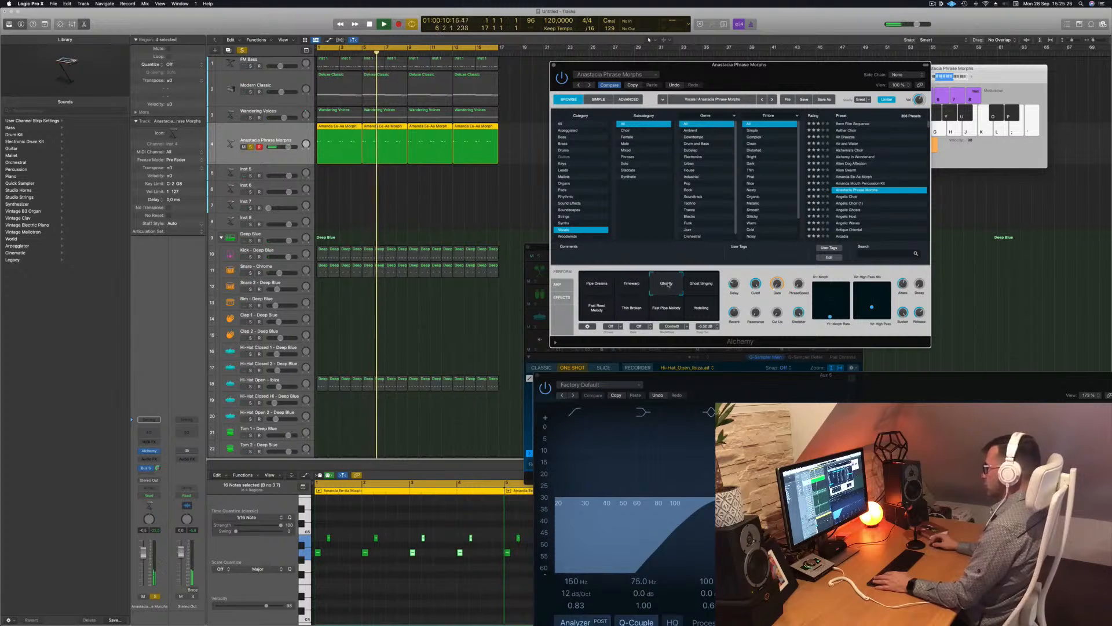
pyautogui.click(636, 285)
pyautogui.press('space')
pyautogui.press('space')
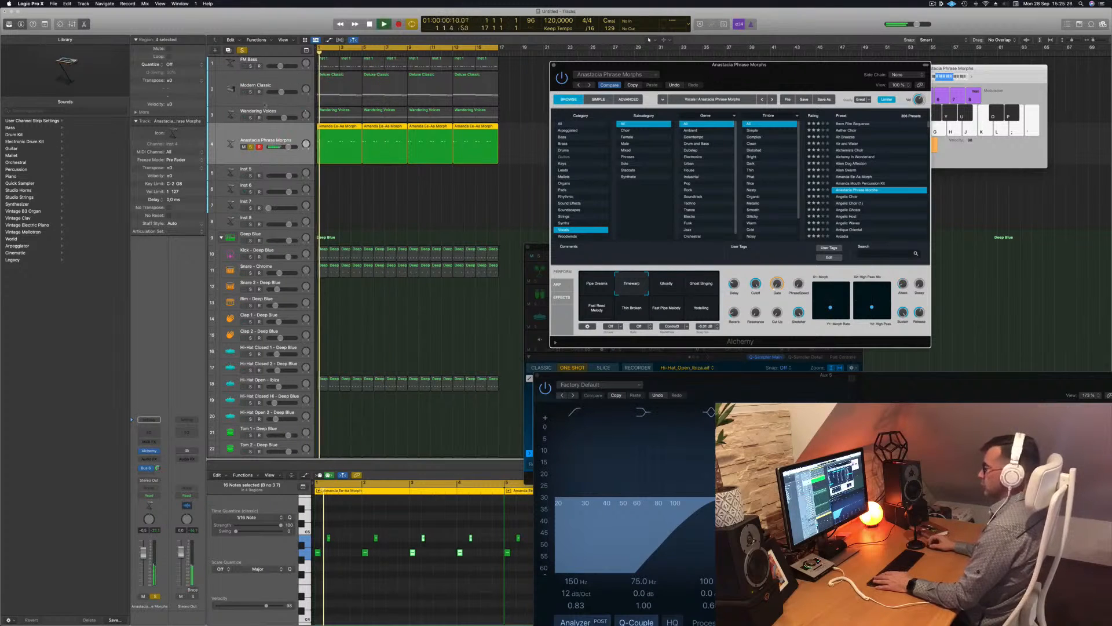
pyautogui.click(251, 147)
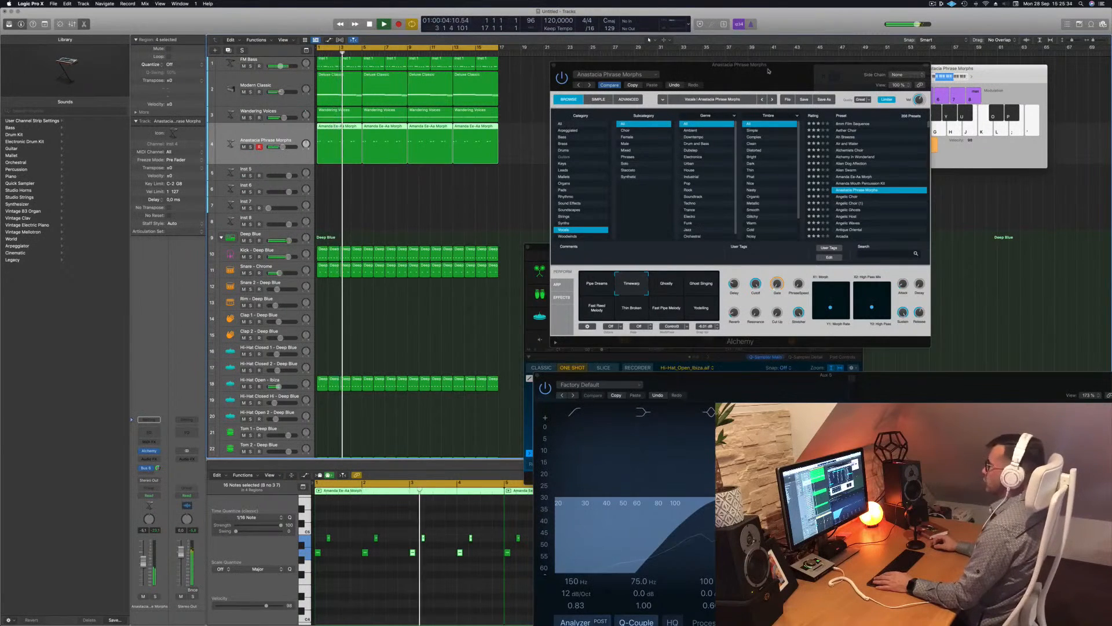
# Close the vocal track's Alchemy window and play the loop from the start
pyautogui.moveTo(578, 65); pyautogui.dragTo(470, 88)
pyautogui.click(446, 88)
pyautogui.press('Return')
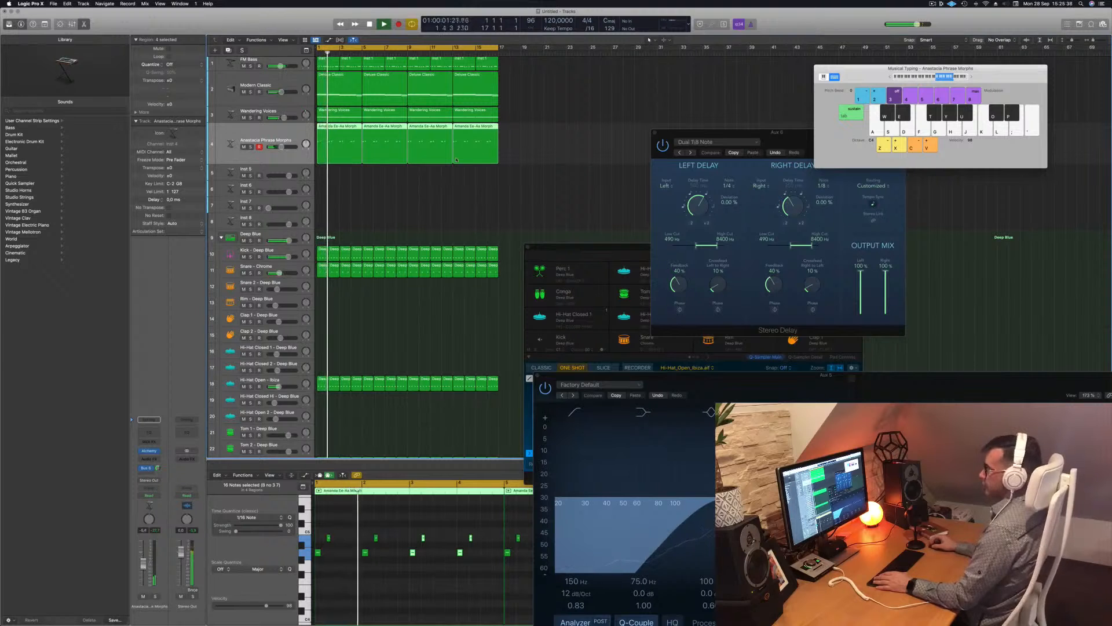
# Copy the first Modern Classic region to bar 1 of the Inst 5 track and enlarge that track's height
pyautogui.click(376, 189)
pyautogui.click(340, 93)
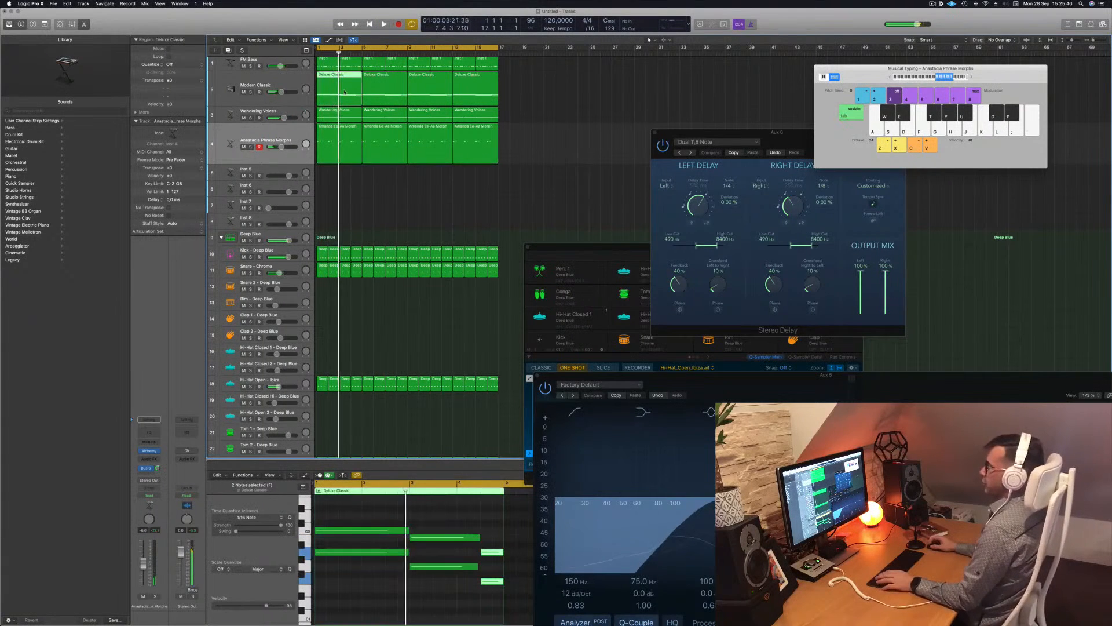
pyautogui.moveTo(341, 132); pyautogui.dragTo(340, 171)
pyautogui.click(264, 174)
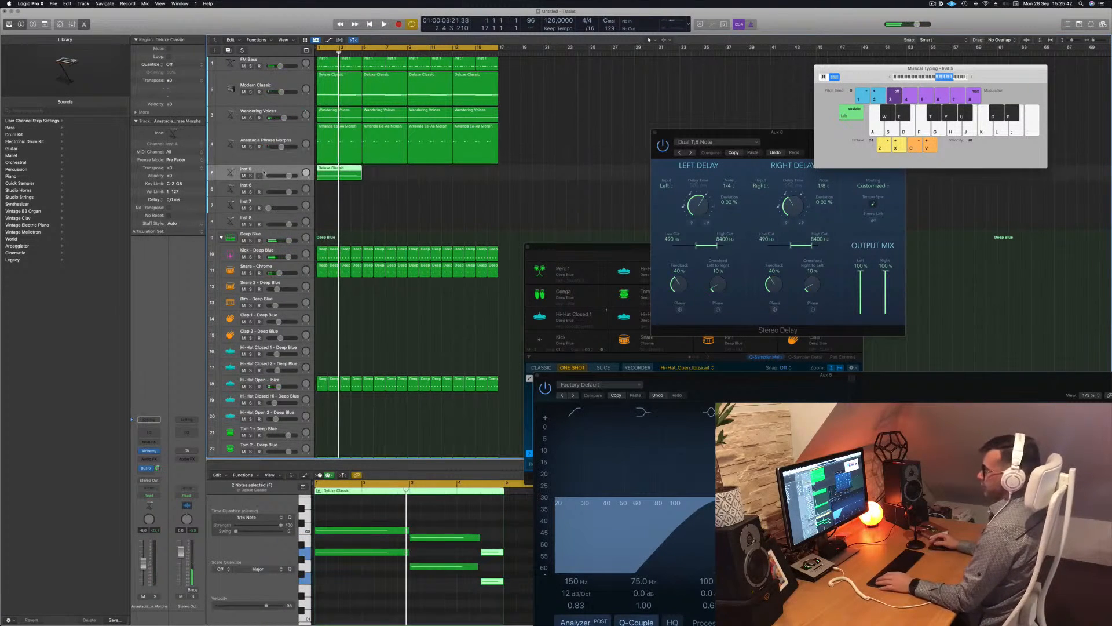
pyautogui.moveTo(265, 182); pyautogui.dragTo(264, 214)
pyautogui.press('Return')
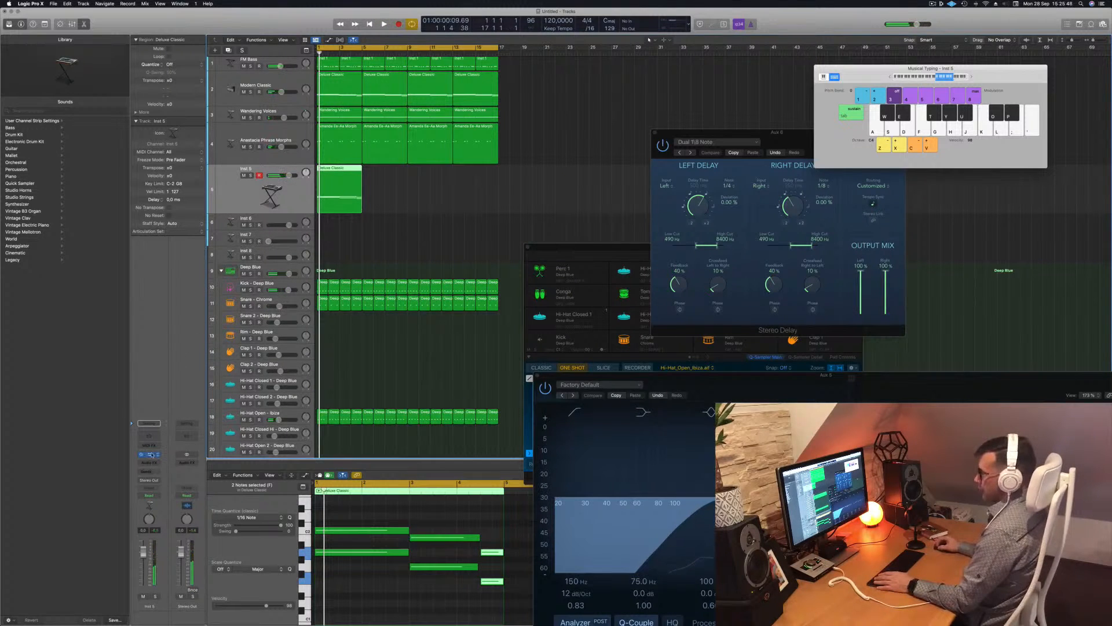
# Choose the Arpeggiated category in Alchemy on the Inst 5 track and play the loop with the 1970s Analog Arp preset
pyautogui.moveTo(605, 99); pyautogui.dragTo(637, 108)
pyautogui.click(403, 168)
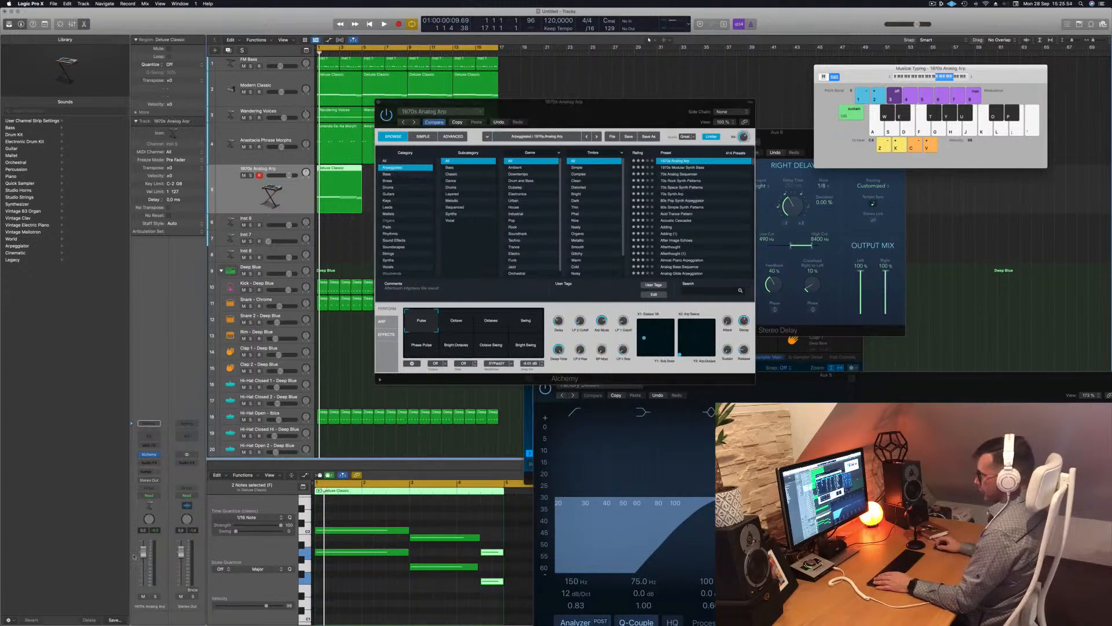
pyautogui.press('space')
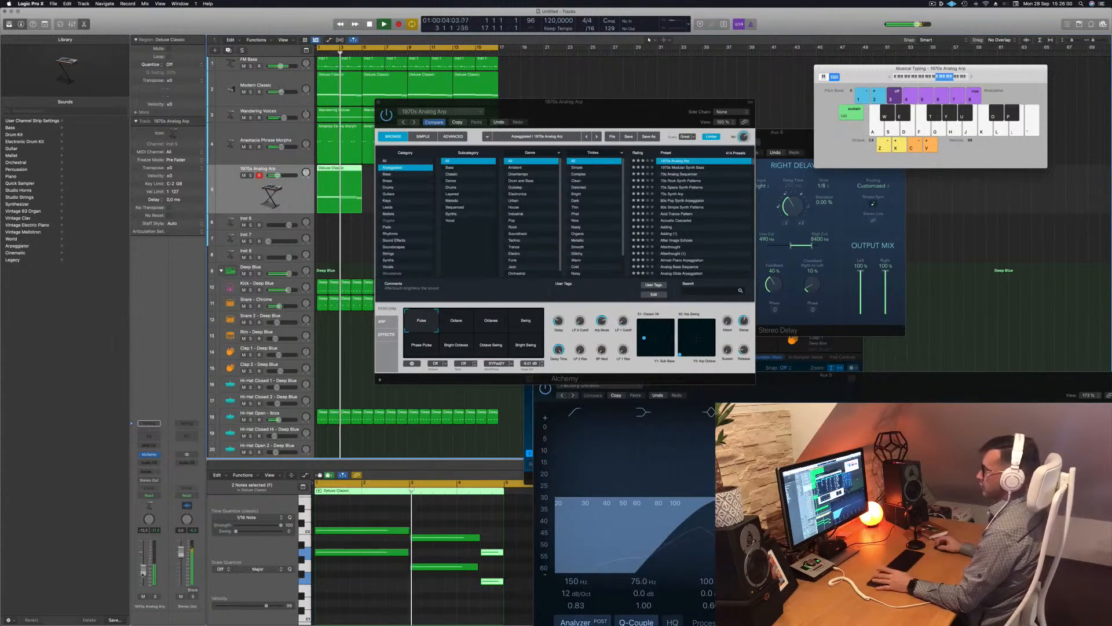
# Audition the Octave, Octaves and Swing snapshots of the 1970s Analog Arp preset
pyautogui.click(456, 323)
pyautogui.click(492, 324)
pyautogui.click(527, 326)
pyautogui.click(527, 326)
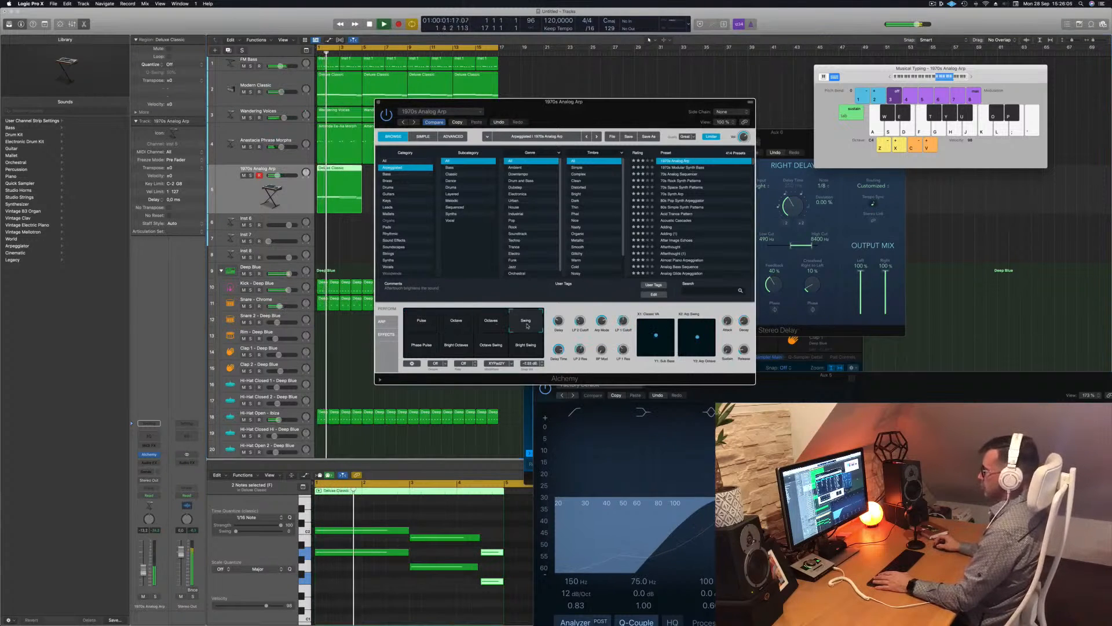
# Try the 80s Pop Synth Arpeggiator and 80s Simple Synth Patterns presets, then load Acoustic Cascades with its Tremolo Arp snapshot
pyautogui.click(676, 174)
pyautogui.click(671, 201)
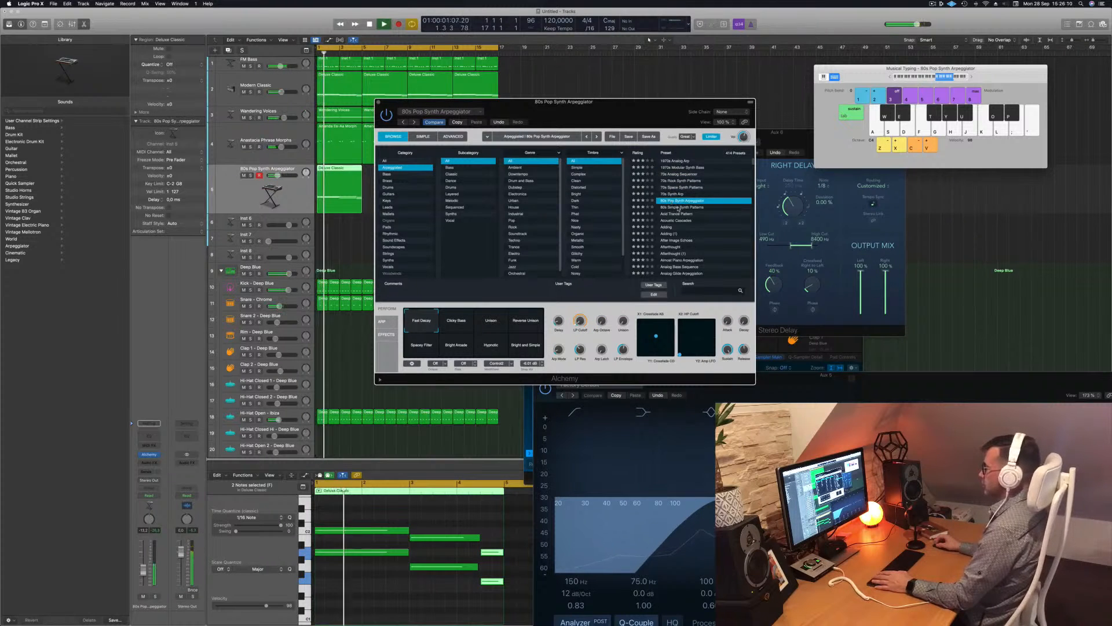
pyautogui.click(685, 207)
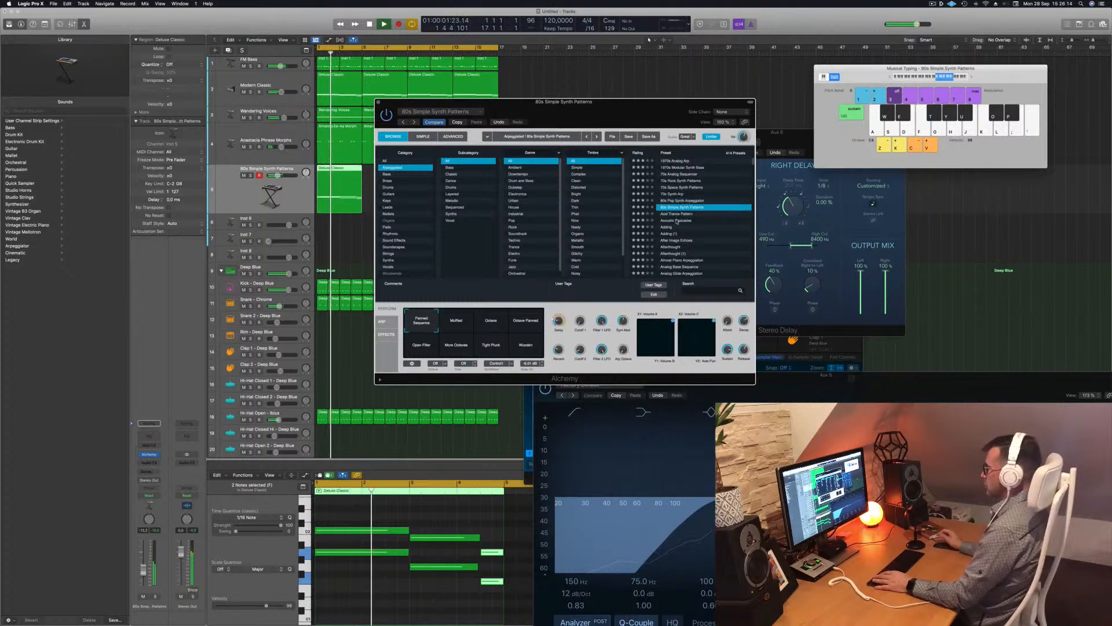
pyautogui.click(677, 221)
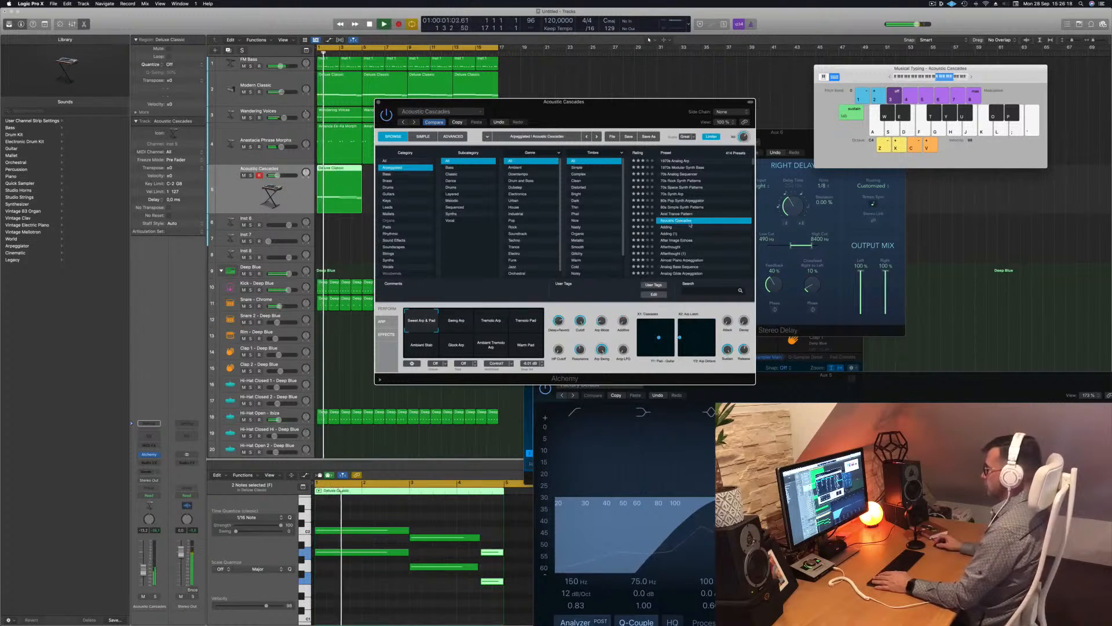
pyautogui.click(490, 324)
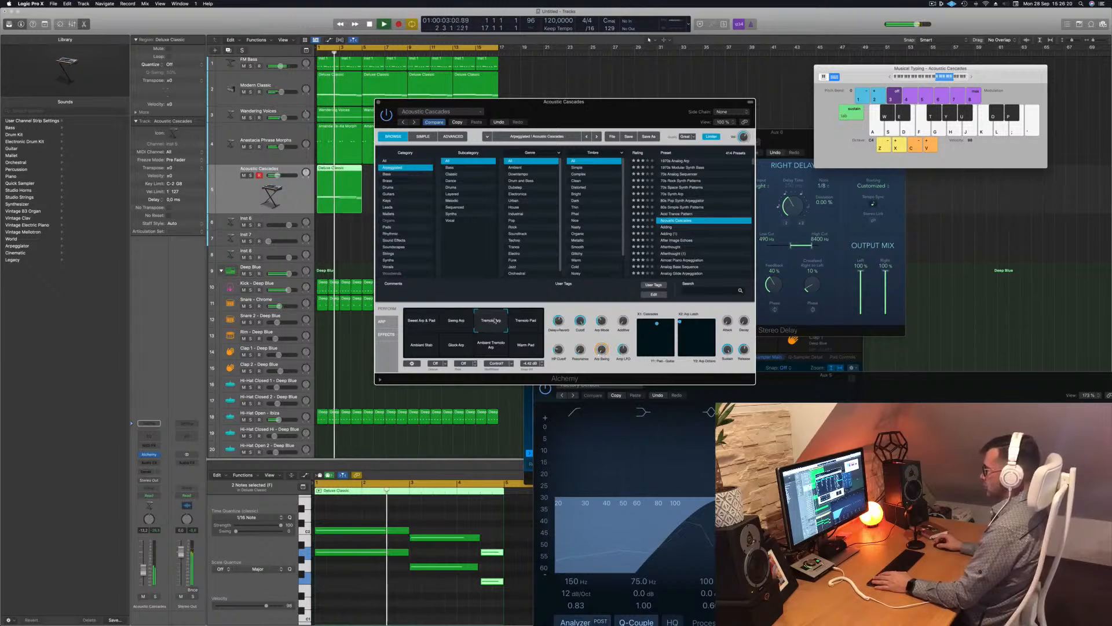
# Audition the Swing Arp, Tremolo Pad and Ambient Stab snapshots of Acoustic Cascades, then load the Adding preset
pyautogui.click(457, 325)
pyautogui.click(528, 325)
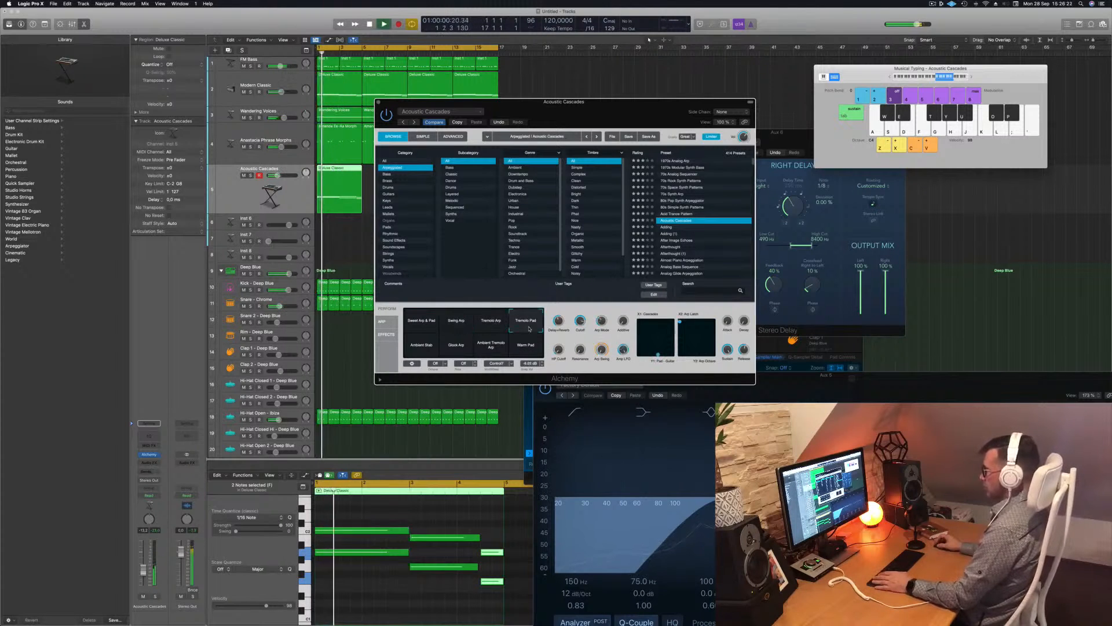
pyautogui.click(426, 348)
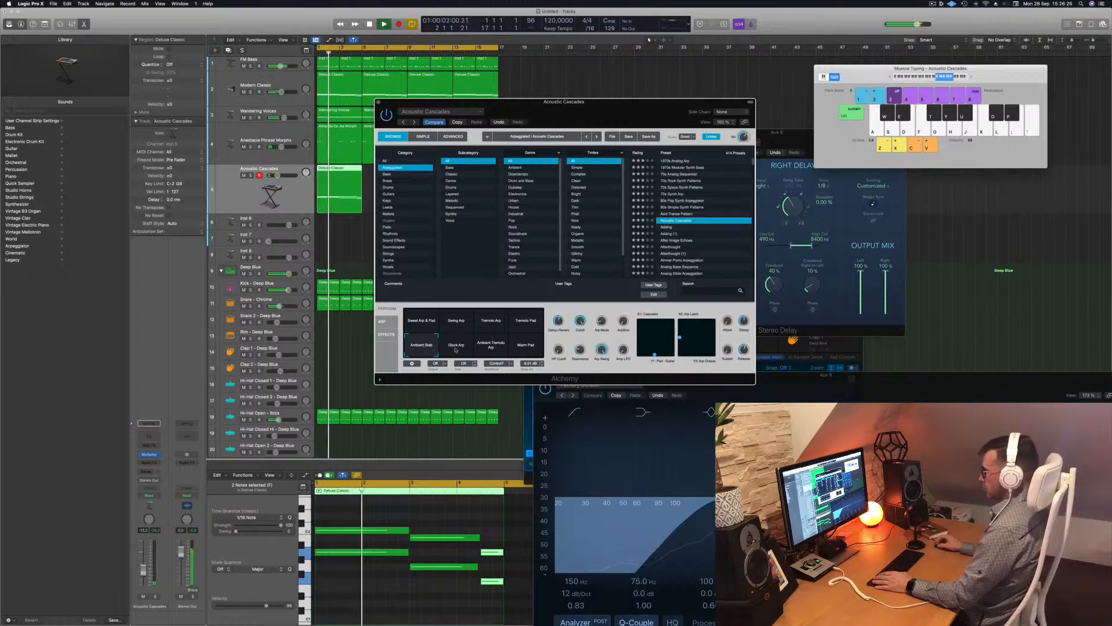
pyautogui.click(669, 227)
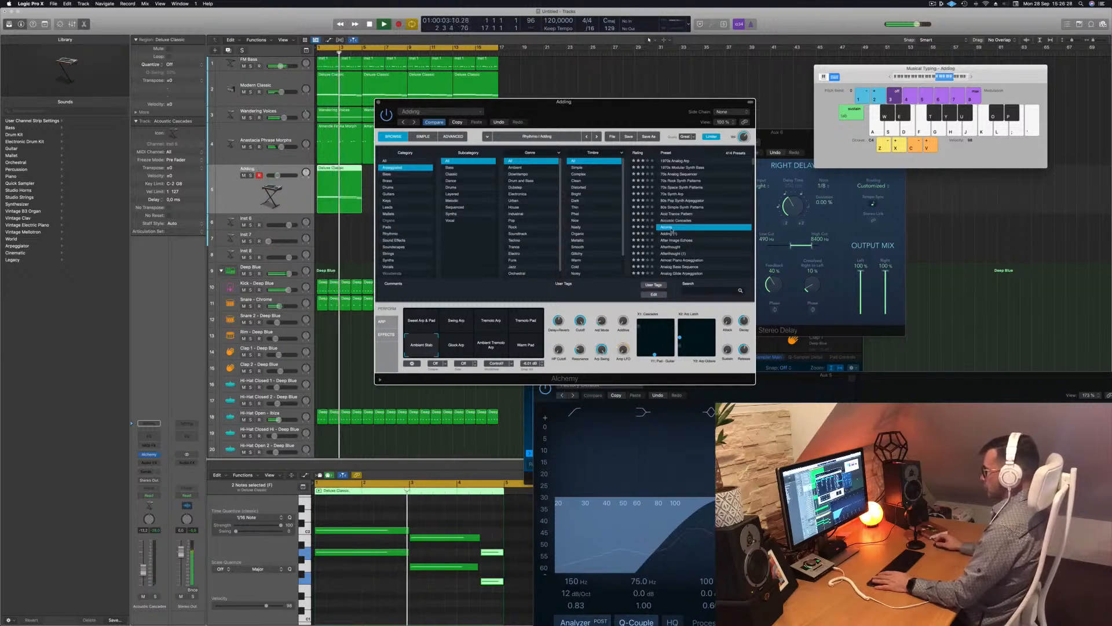
# Solo the Adding track, transpose all notes of its region up one octave, then turn solo off and continue playback
pyautogui.moveTo(599, 118); pyautogui.dragTo(676, 61)
pyautogui.click(156, 597)
pyautogui.click(358, 589)
pyautogui.press('space')
pyautogui.press('super+a')
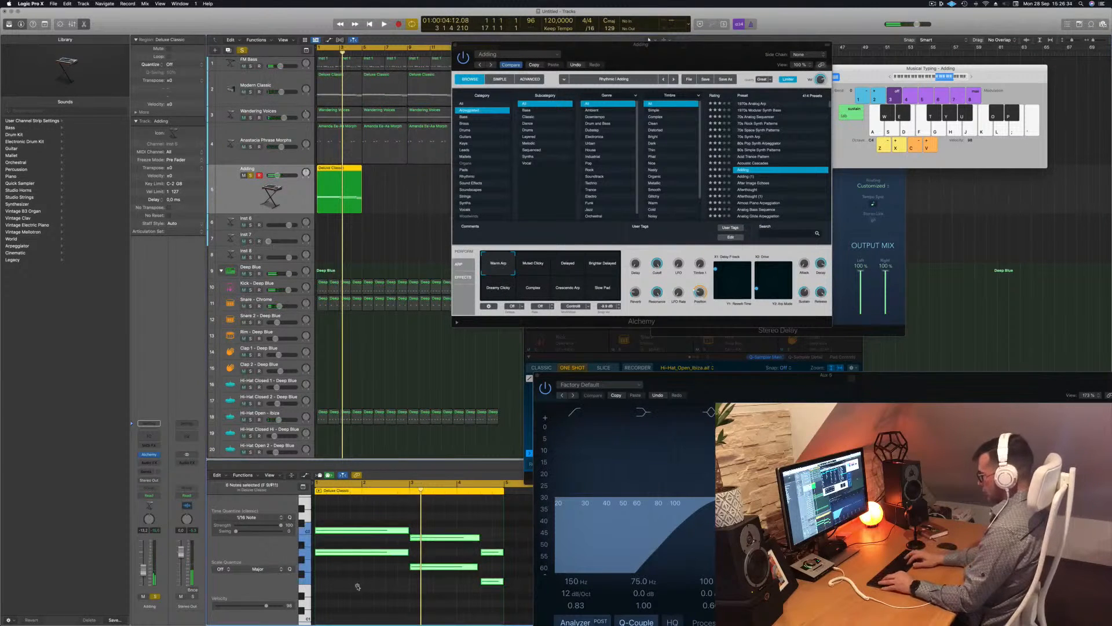
pyautogui.press('Delete')
pyautogui.press('space')
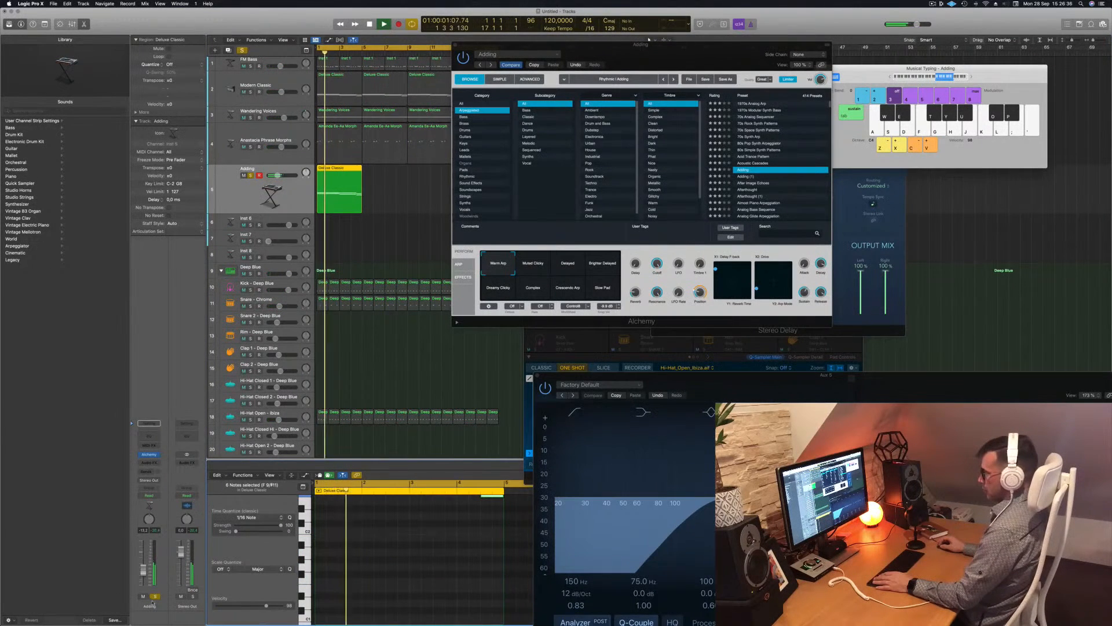
pyautogui.click(156, 597)
pyautogui.press('space')
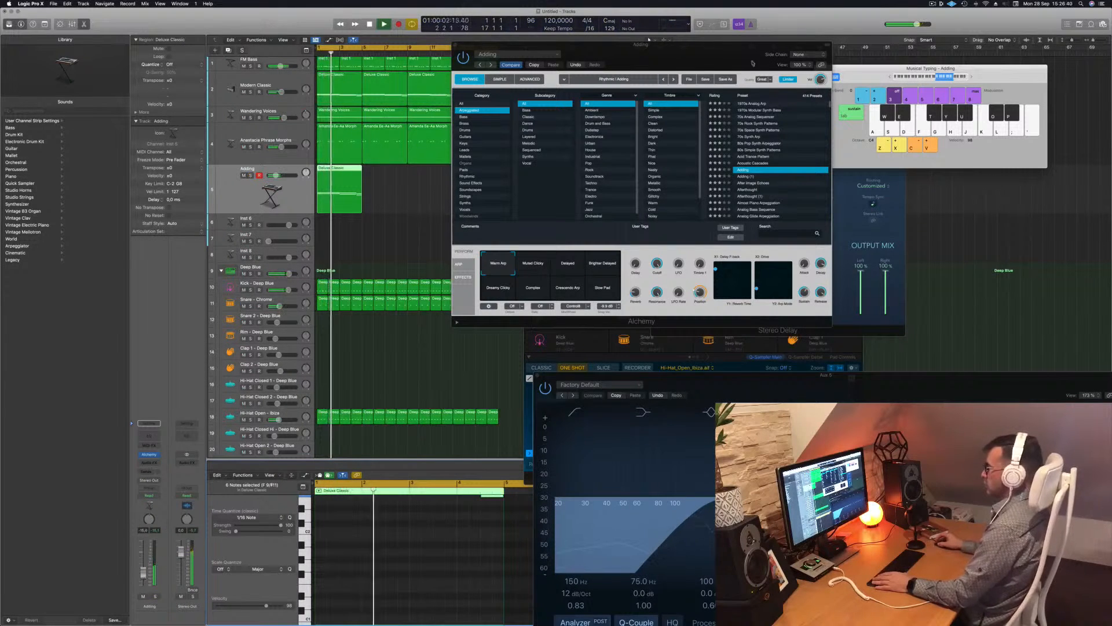
# Mute the Modern Classic track and copy the Adding track's region until it fills the 16-bar loop
pyautogui.moveTo(732, 51); pyautogui.dragTo(882, 83)
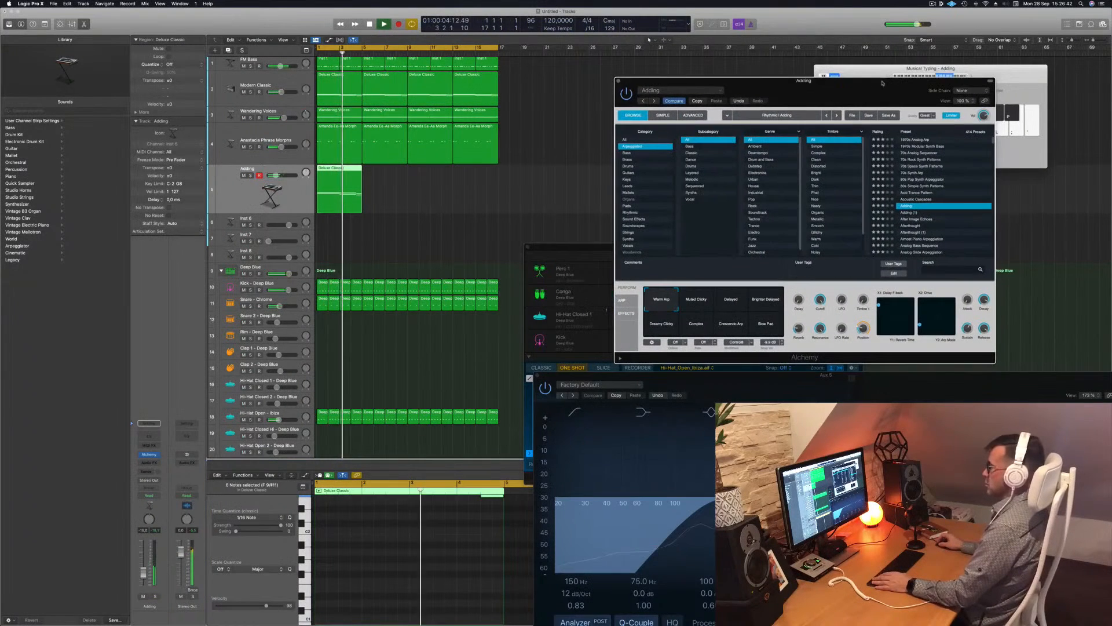
pyautogui.click(251, 175)
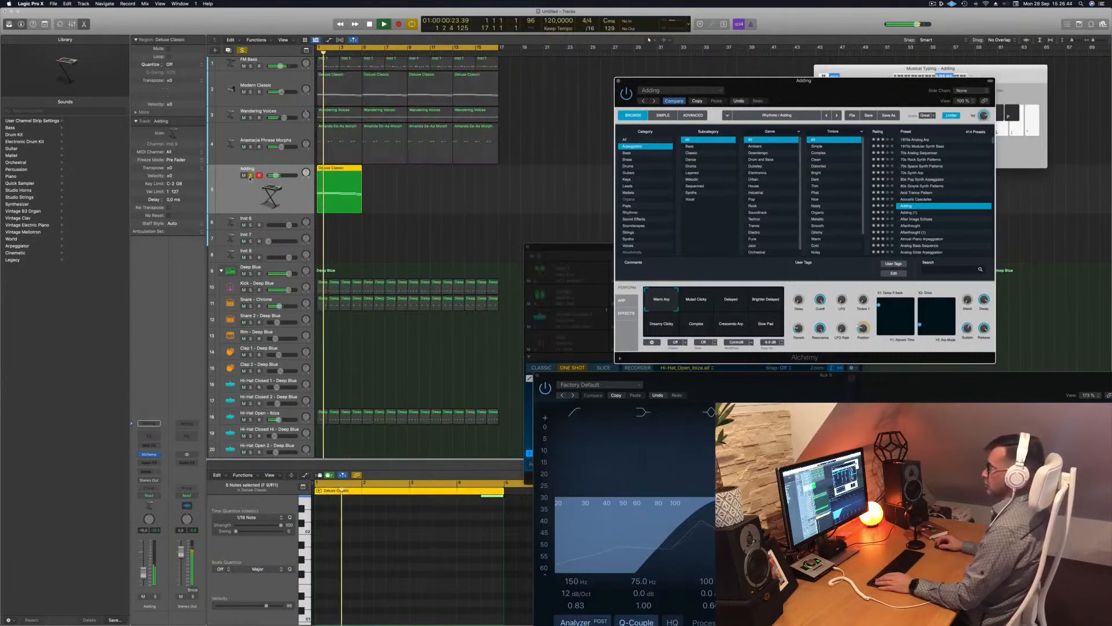
pyautogui.click(244, 91)
pyautogui.keyDown('alt'); pyautogui.moveTo(347, 173); pyautogui.dragTo(432, 179); pyautogui.keyUp('alt')
pyautogui.keyDown('shift'); pyautogui.click(342, 170); pyautogui.keyUp('shift')
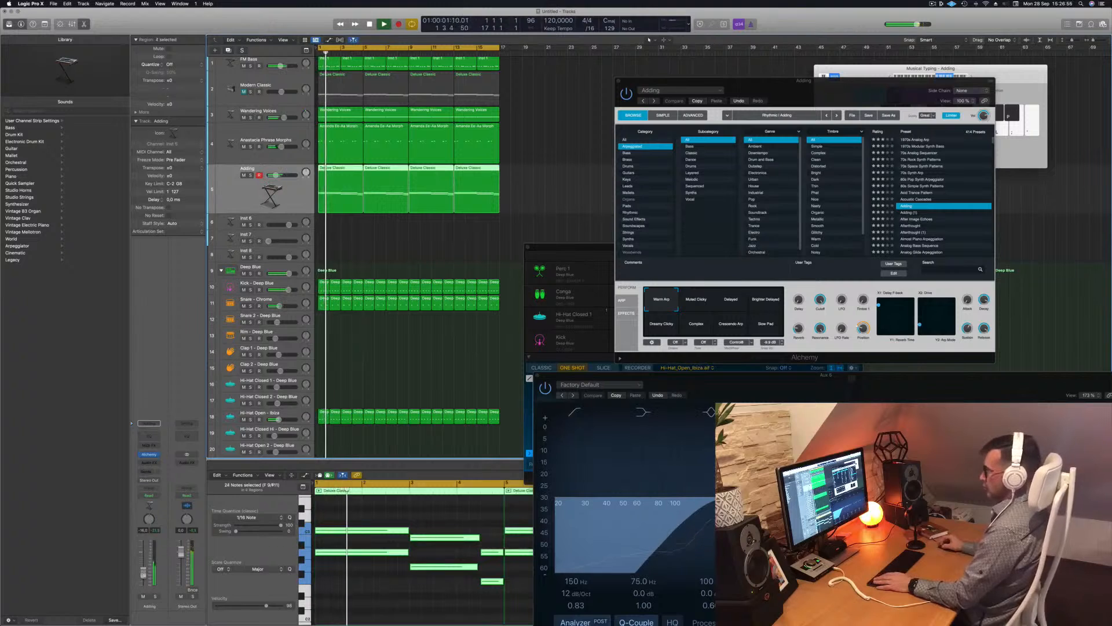
# Audition the Adding preset's other snapshots, from Muted Clicky to Slow Pad, then return to Warm Arp and close Alchemy
pyautogui.moveTo(827, 93); pyautogui.dragTo(646, 172)
pyautogui.click(507, 382)
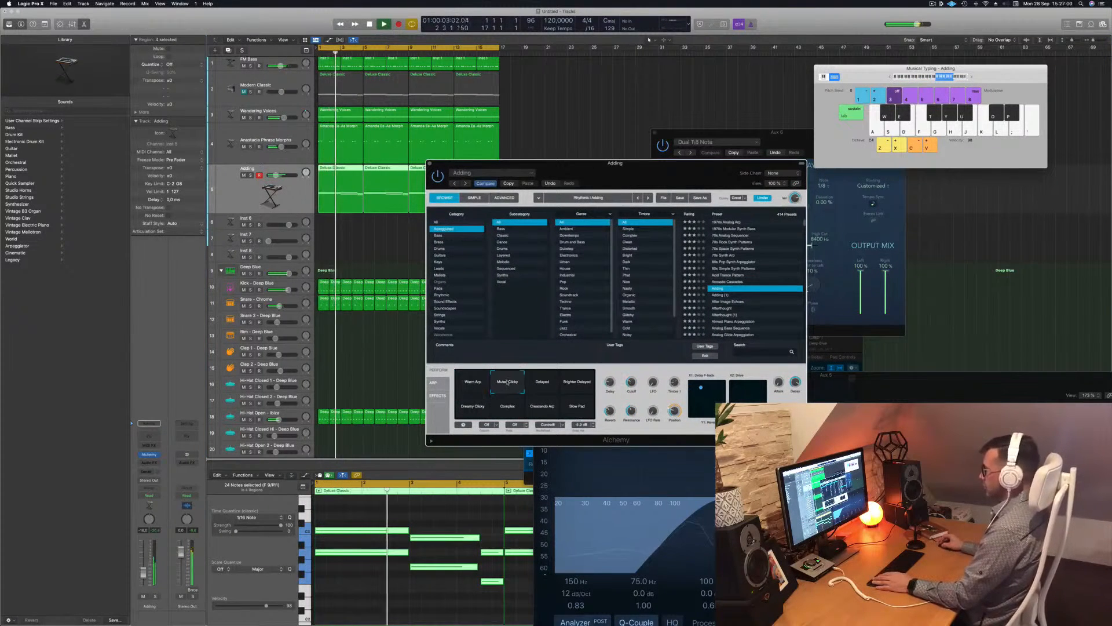
pyautogui.click(541, 383)
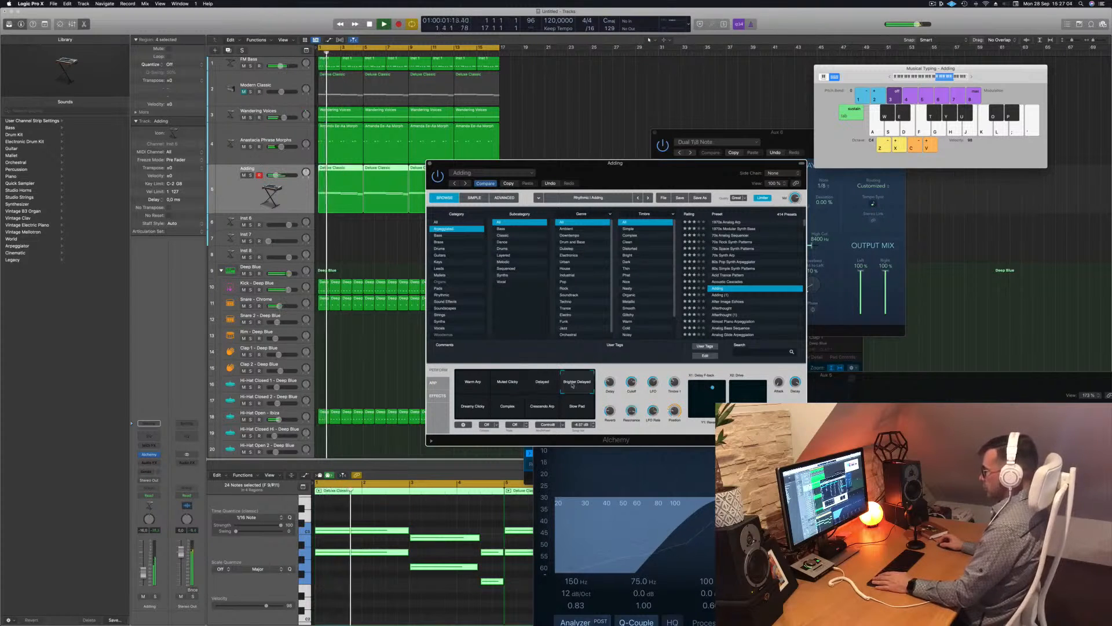
pyautogui.click(470, 407)
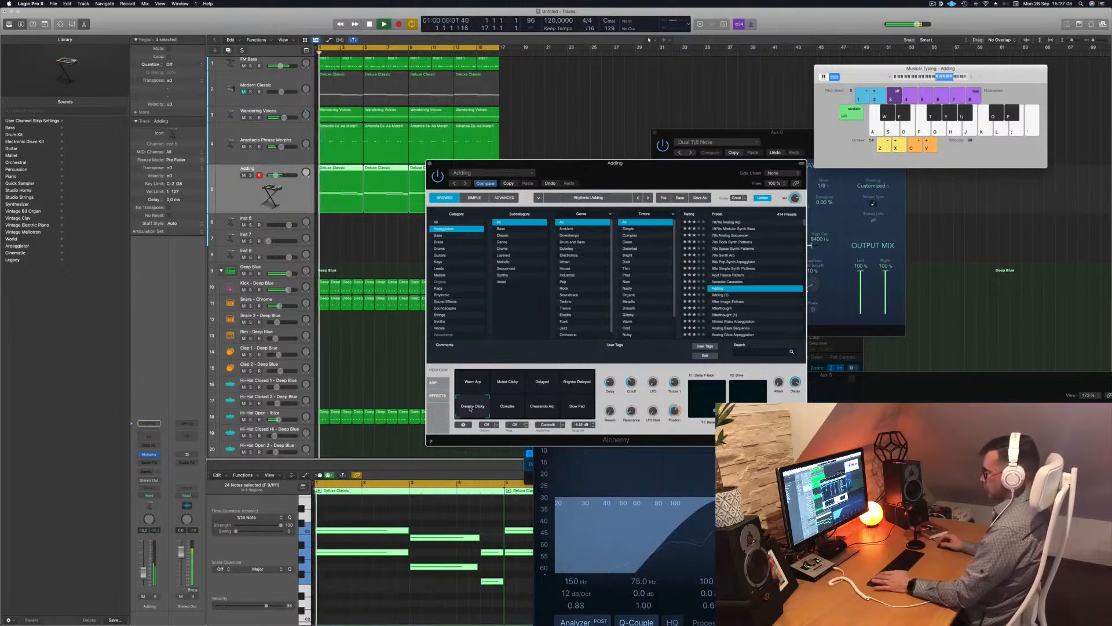
pyautogui.click(510, 407)
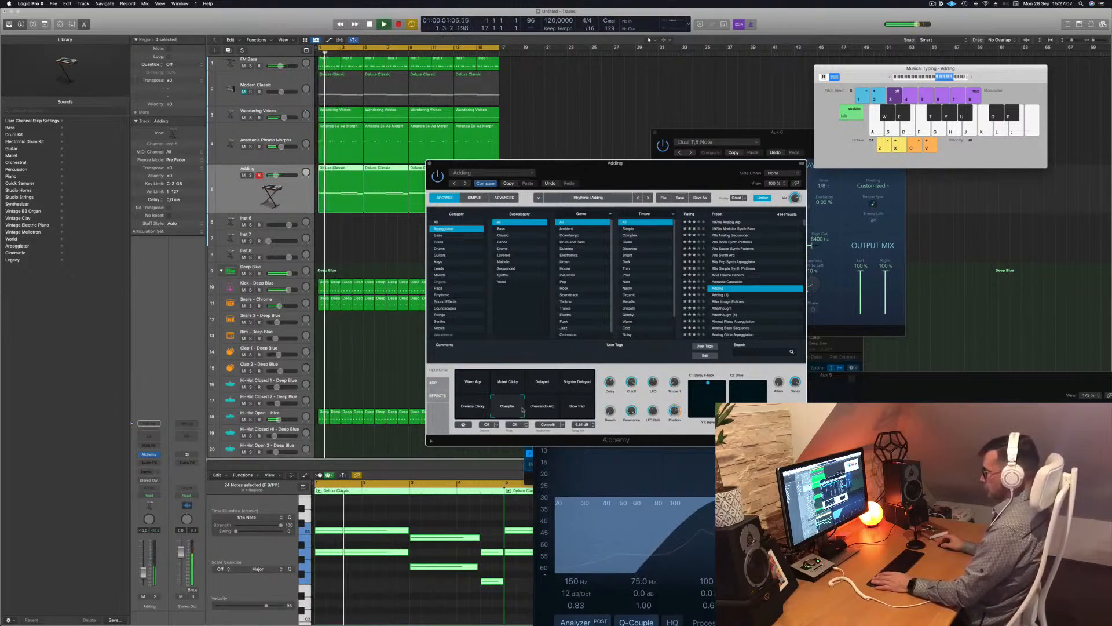
pyautogui.click(551, 408)
pyautogui.click(580, 408)
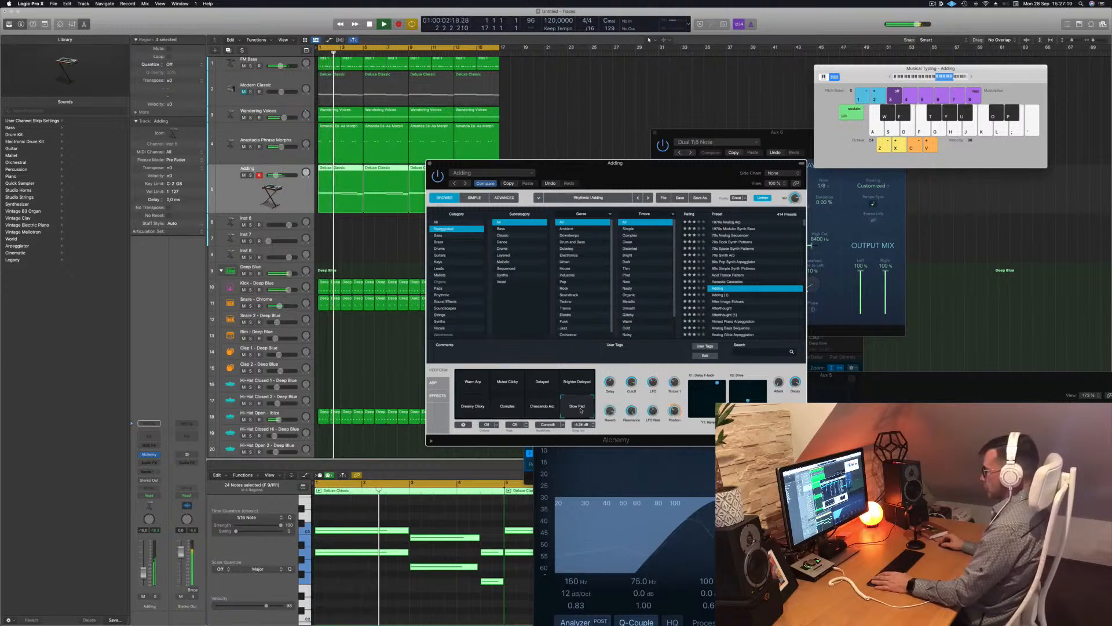
pyautogui.click(472, 384)
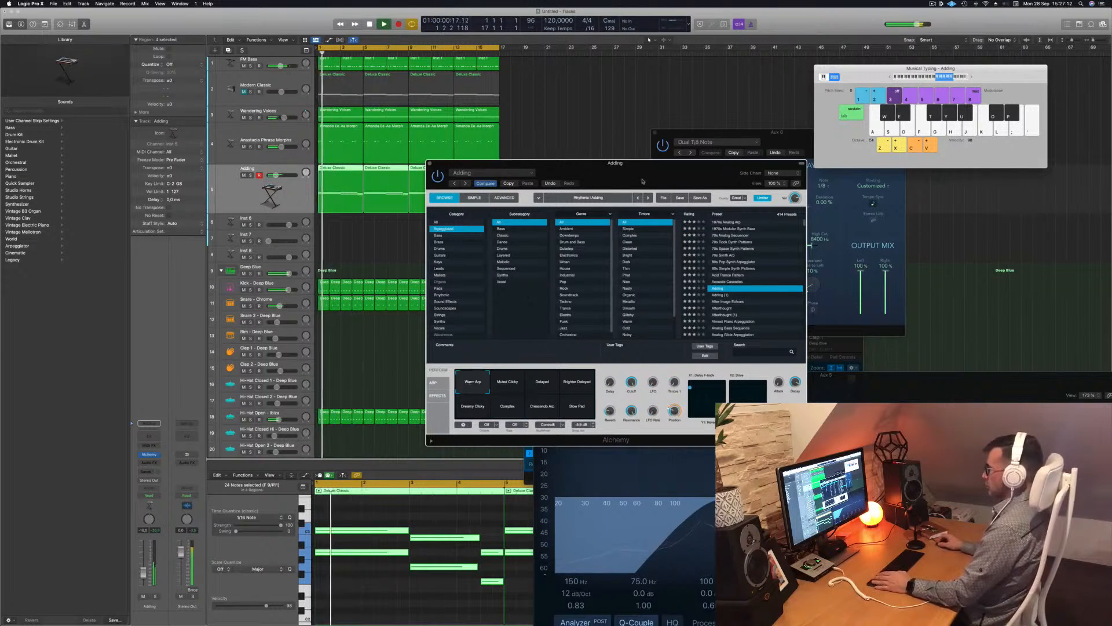
pyautogui.moveTo(642, 181); pyautogui.dragTo(641, 183)
pyautogui.press('super+w')
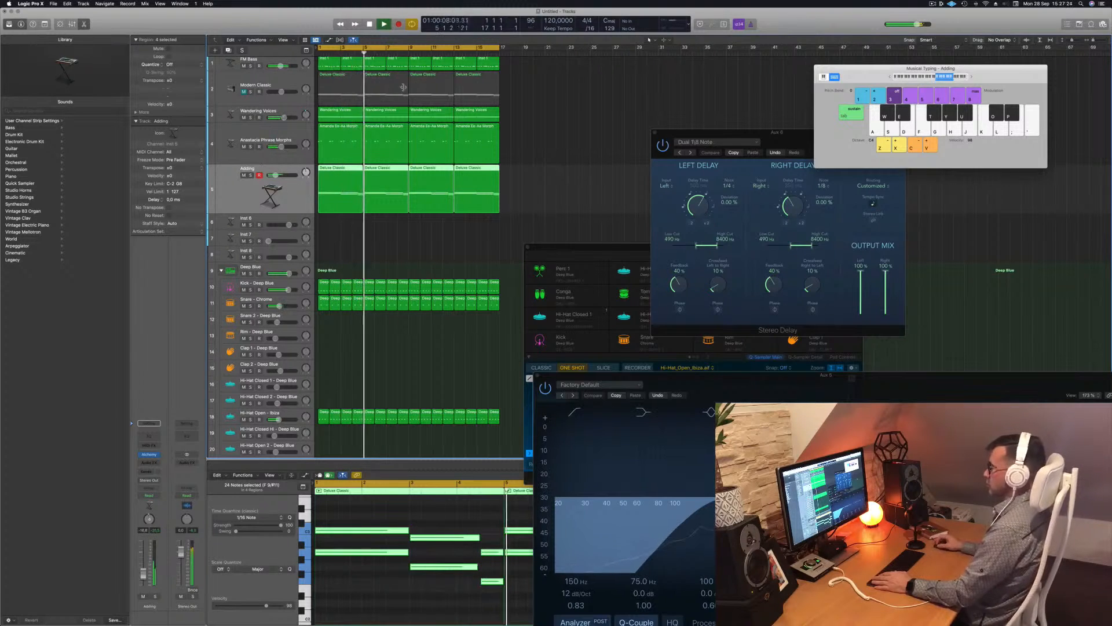
# Mute the Wandering Voices and Anastasia Phrase Morphs tracks and unmute Modern Classic
pyautogui.click(244, 118)
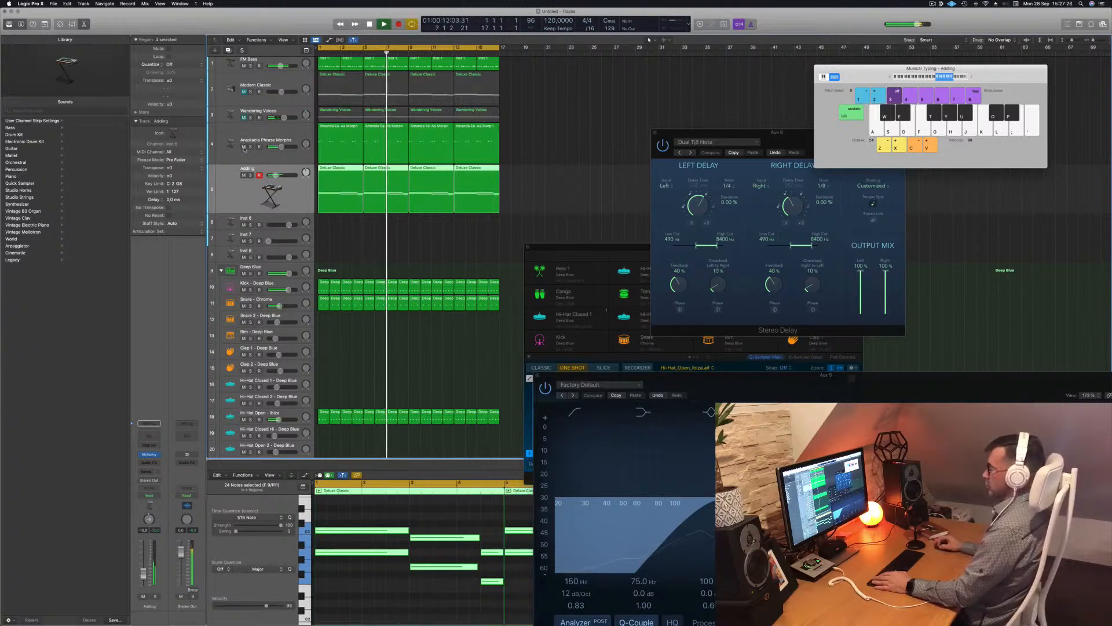
pyautogui.click(244, 148)
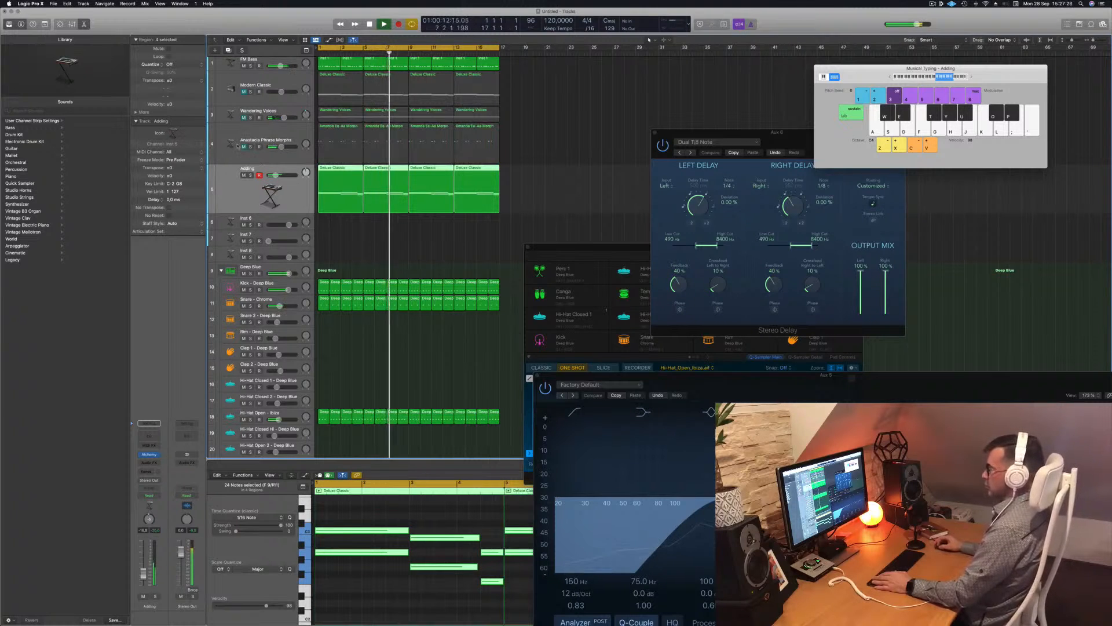
pyautogui.click(541, 161)
pyautogui.click(244, 91)
pyautogui.click(258, 91)
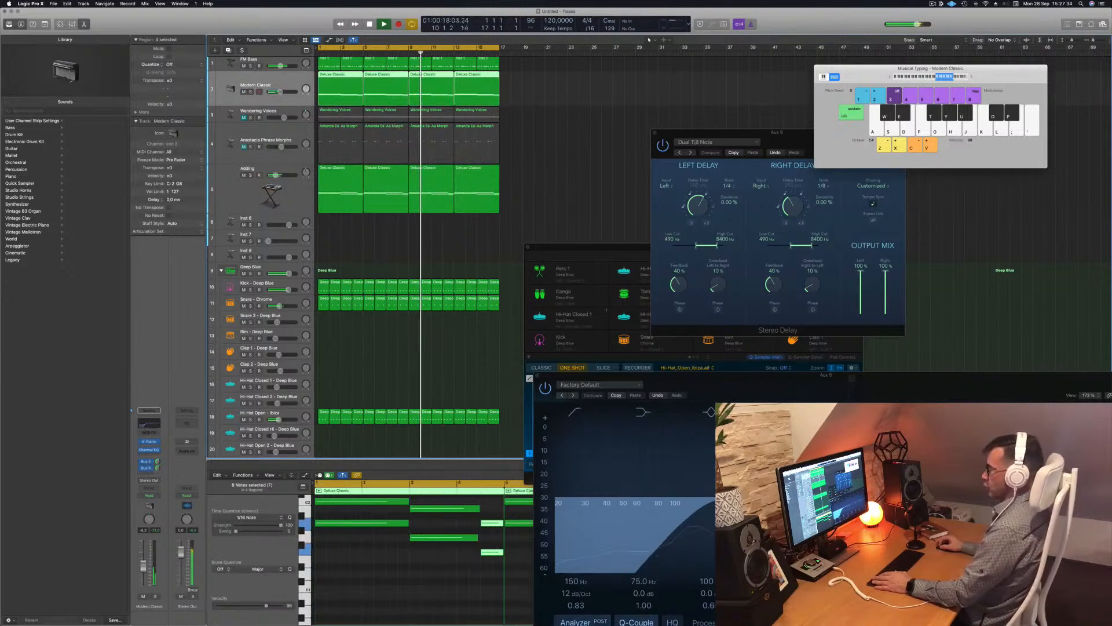
pyautogui.click(375, 239)
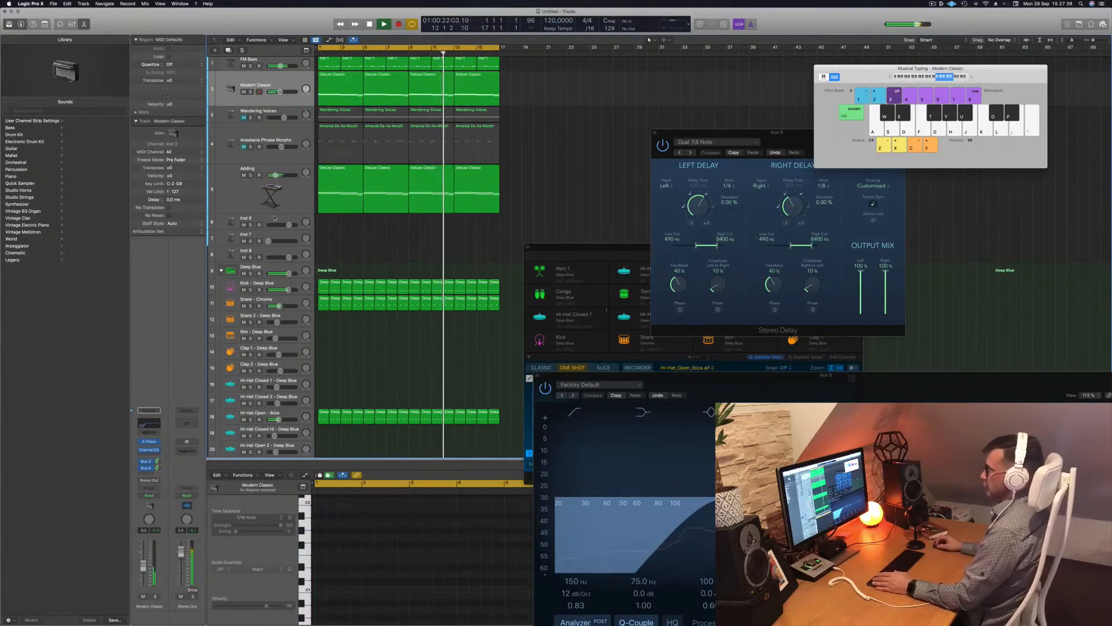
# Select the Inst 6 track, open its Alchemy instrument and add a send to Bus 7 while the loop plays
pyautogui.click(234, 222)
pyautogui.press('space')
pyautogui.press('space')
pyautogui.click(149, 454)
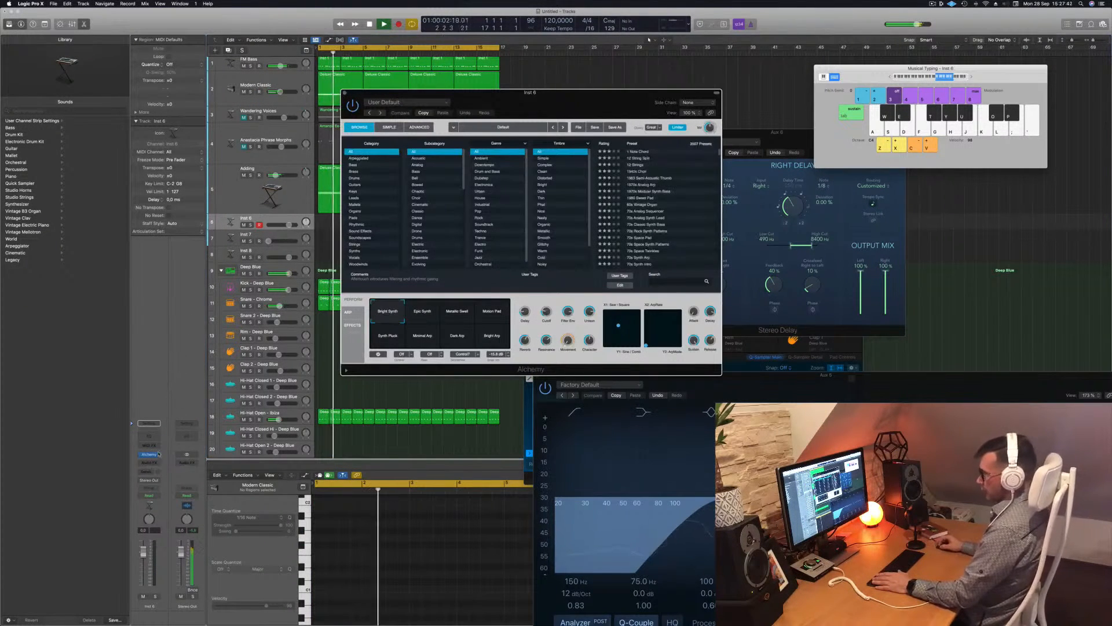
pyautogui.click(149, 470)
pyautogui.moveTo(144, 481)
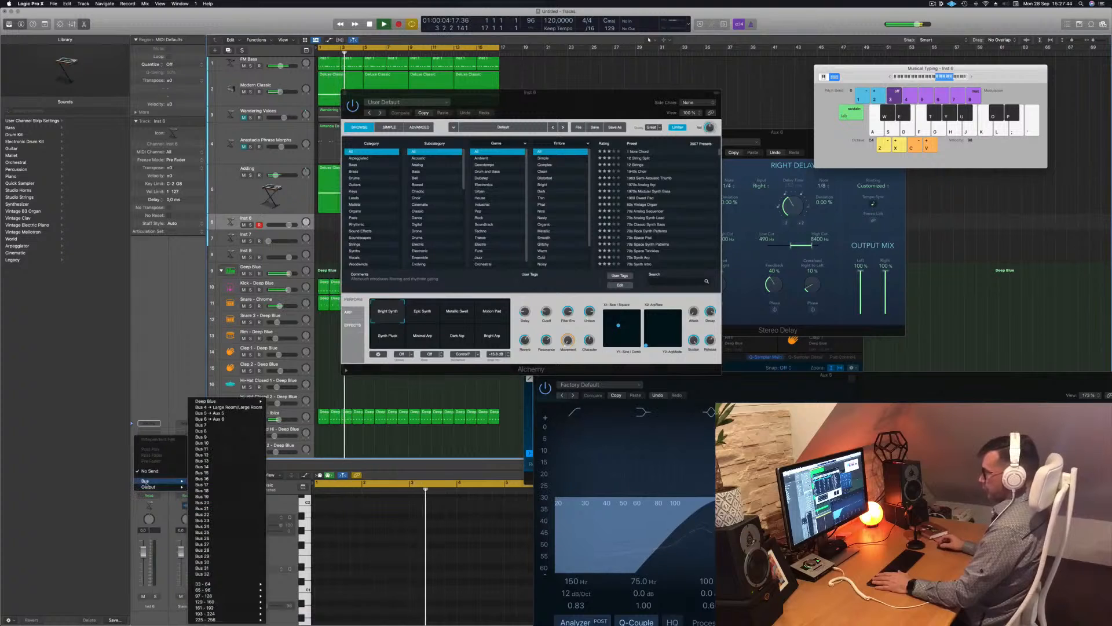
pyautogui.click(200, 425)
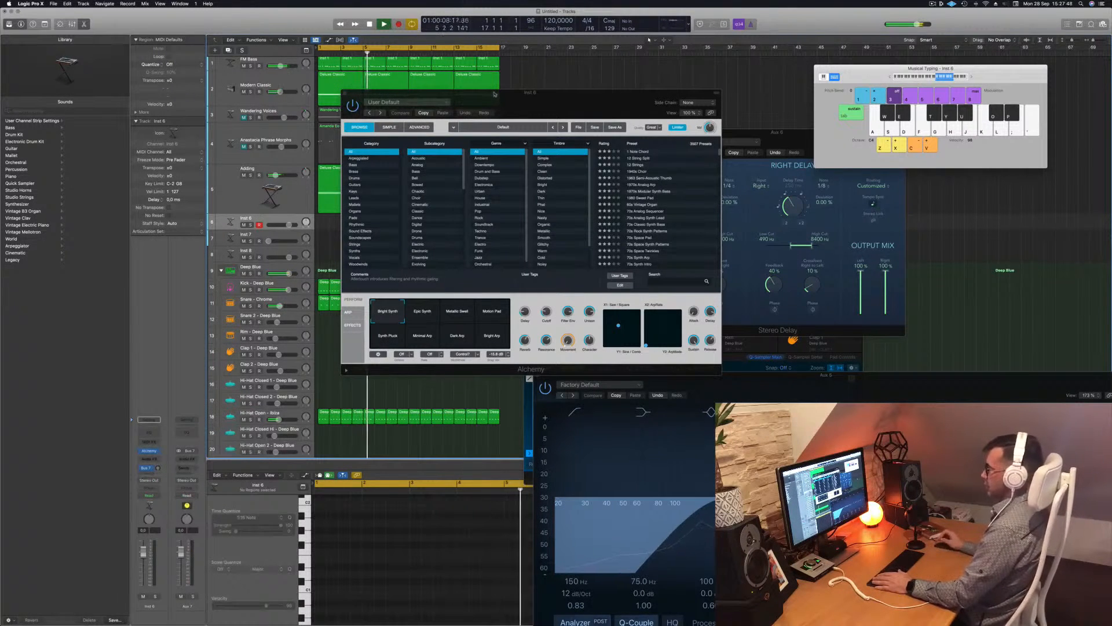
# Insert a stereo SilverVerb on the Bus 7 aux channel and load its grandiose setting
pyautogui.click(190, 460)
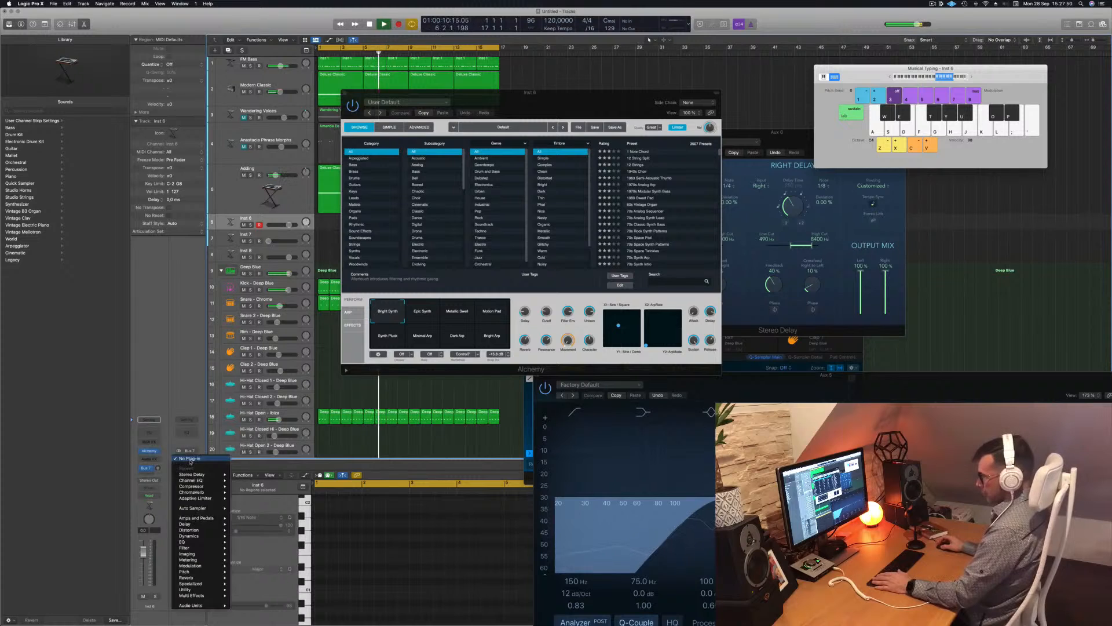
pyautogui.moveTo(201, 538)
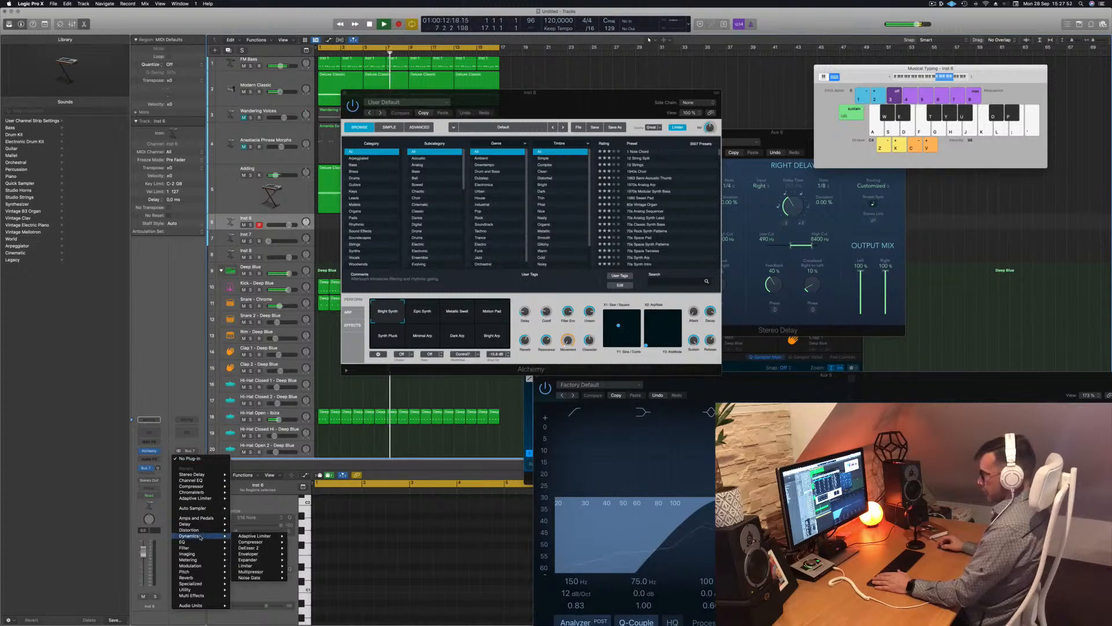
pyautogui.moveTo(206, 580)
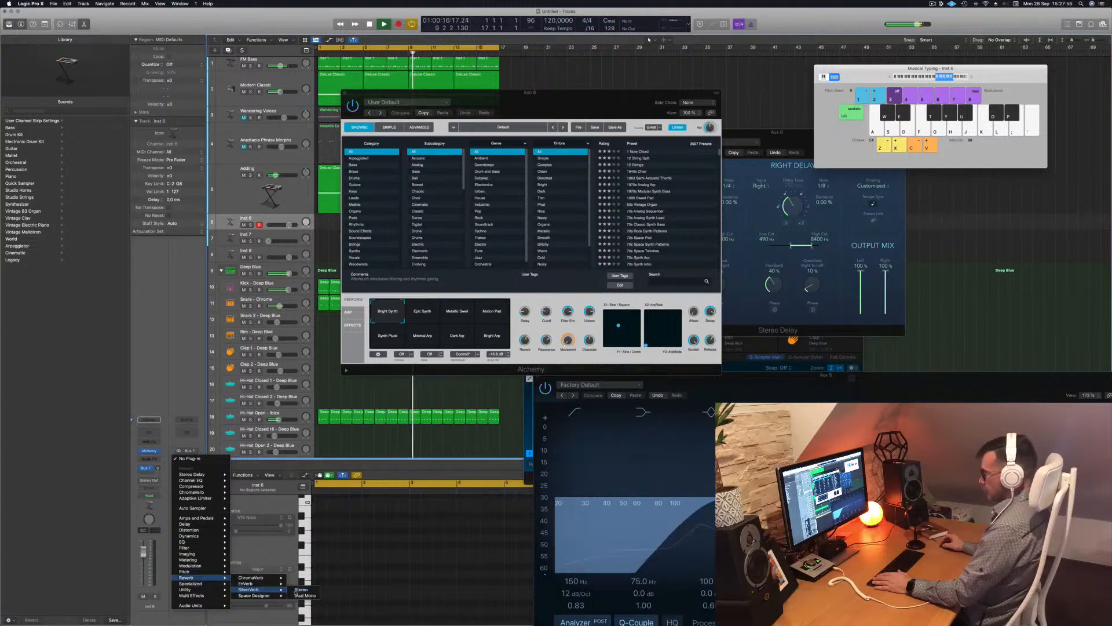
pyautogui.click(298, 590)
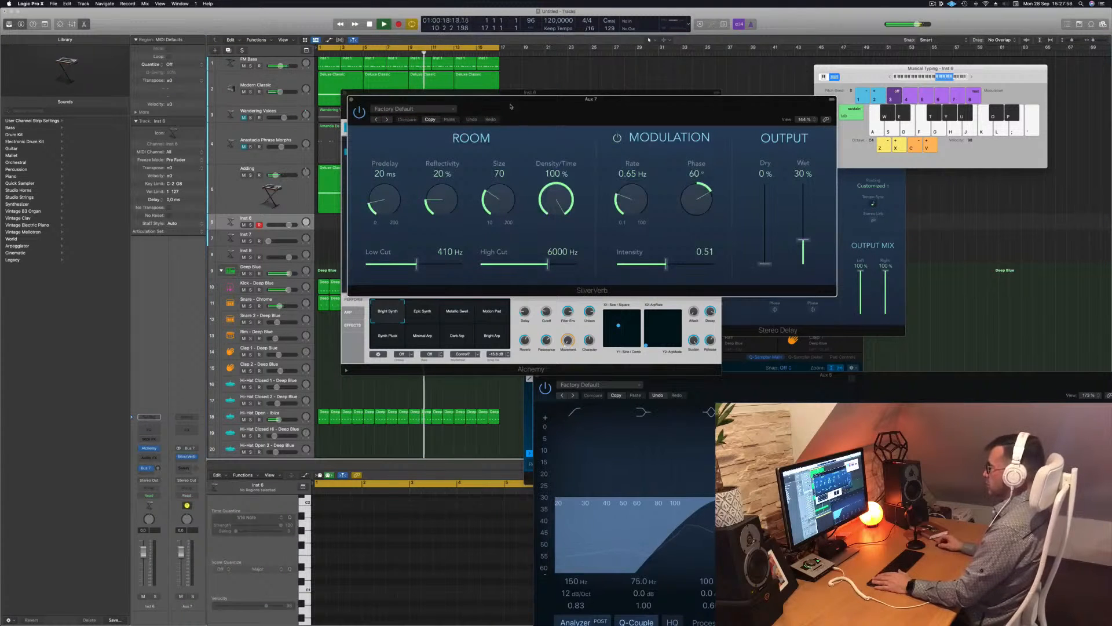
pyautogui.click(426, 112)
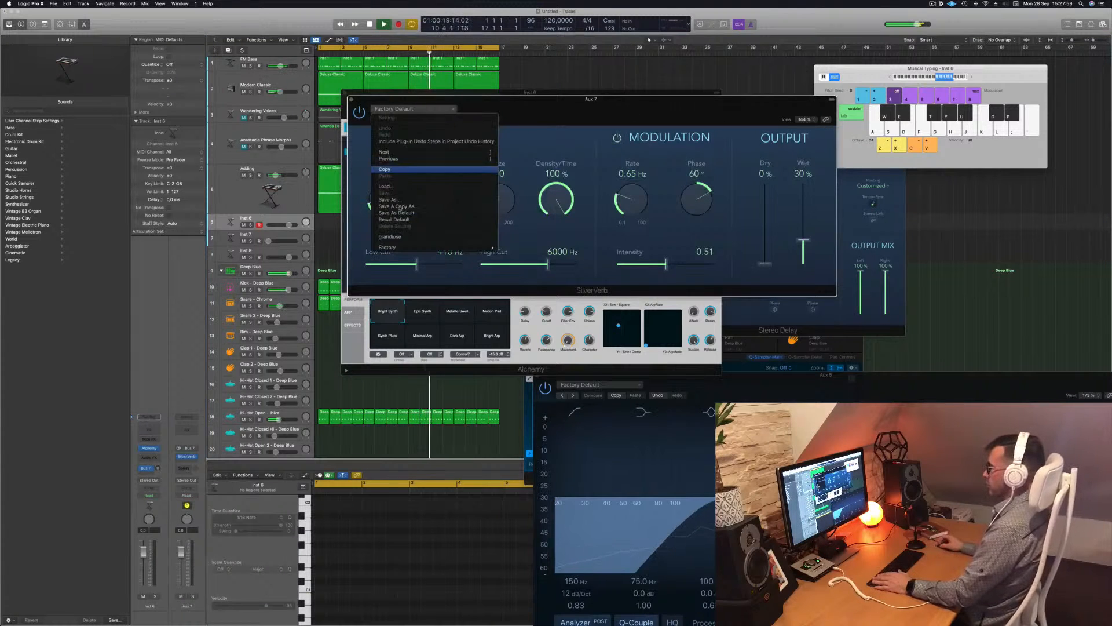
pyautogui.click(390, 237)
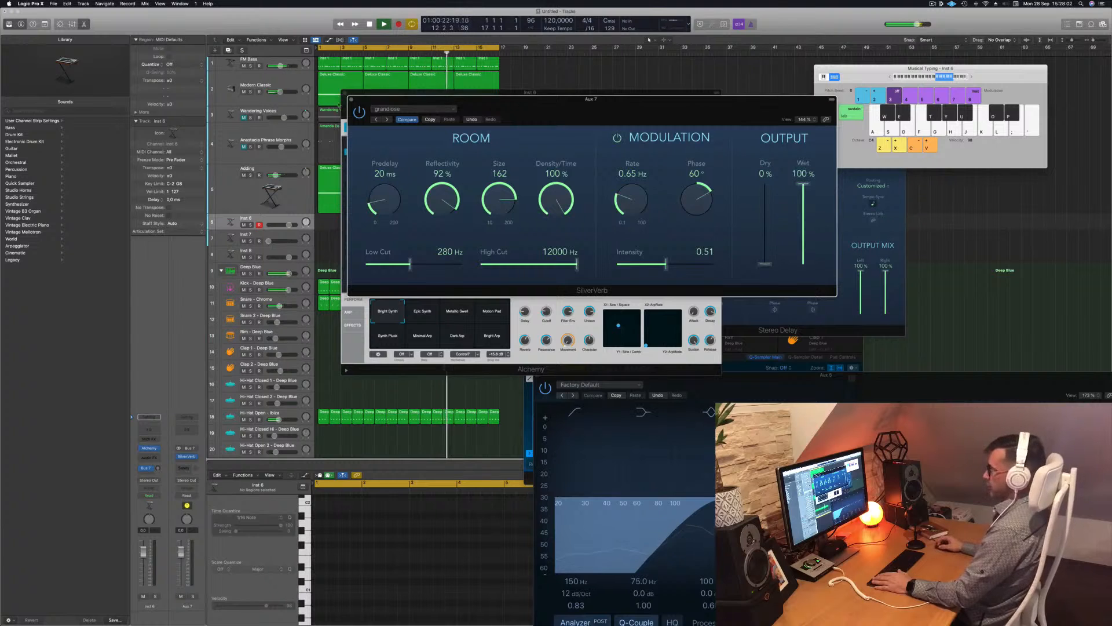
pyautogui.click(351, 100)
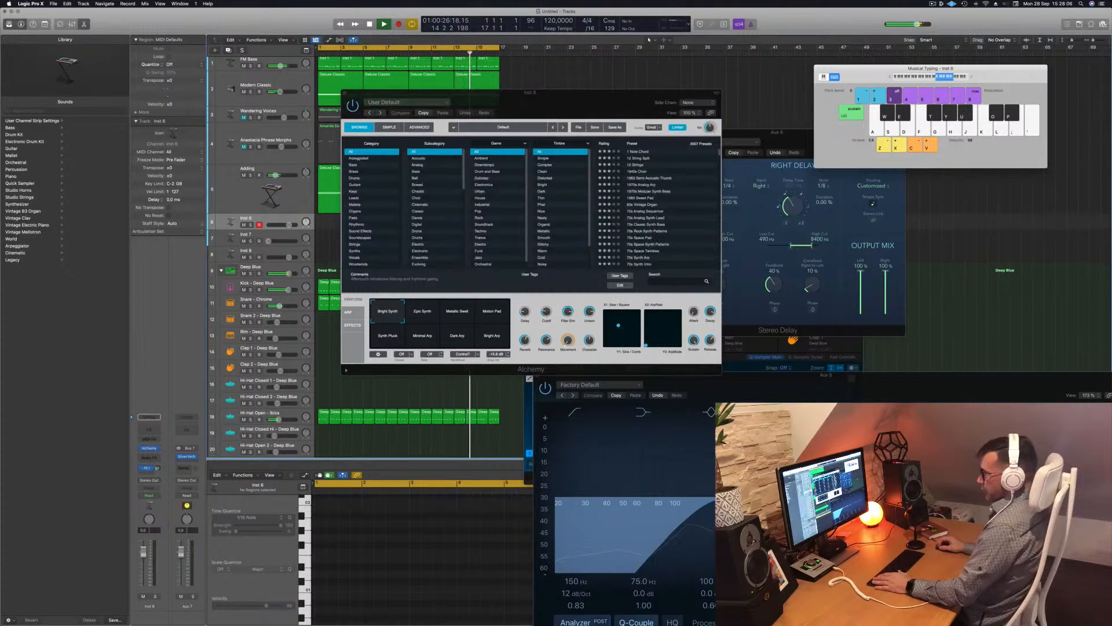
# Choose the Guitars category in Alchemy on the Inst 6 track and load the Afterthought preset
pyautogui.click(150, 449)
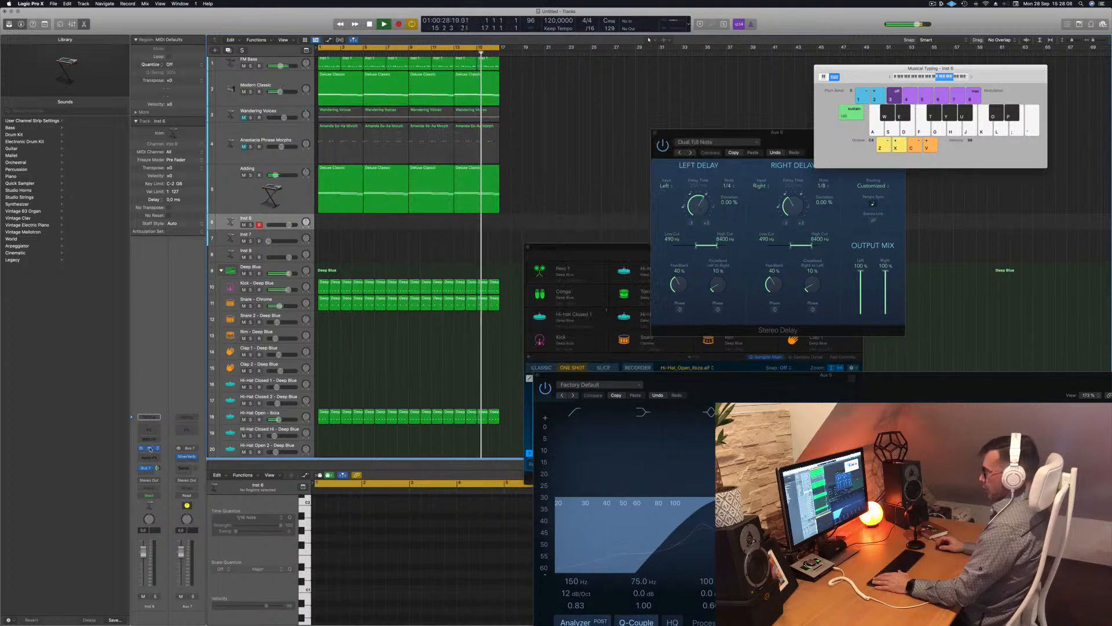
pyautogui.click(150, 449)
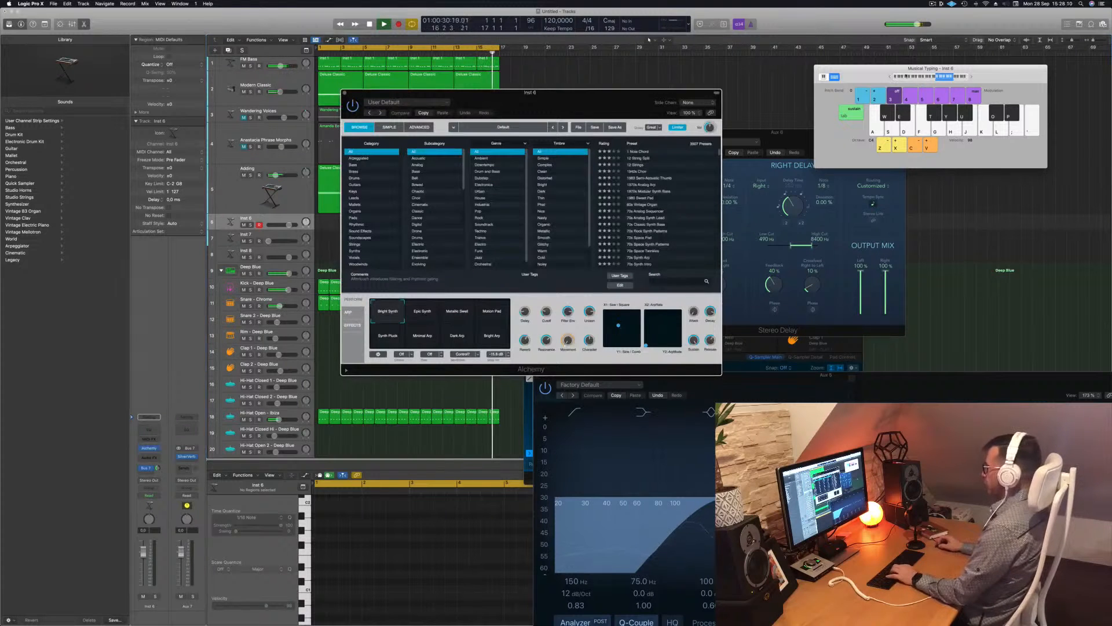
pyautogui.moveTo(594, 101); pyautogui.dragTo(700, 123)
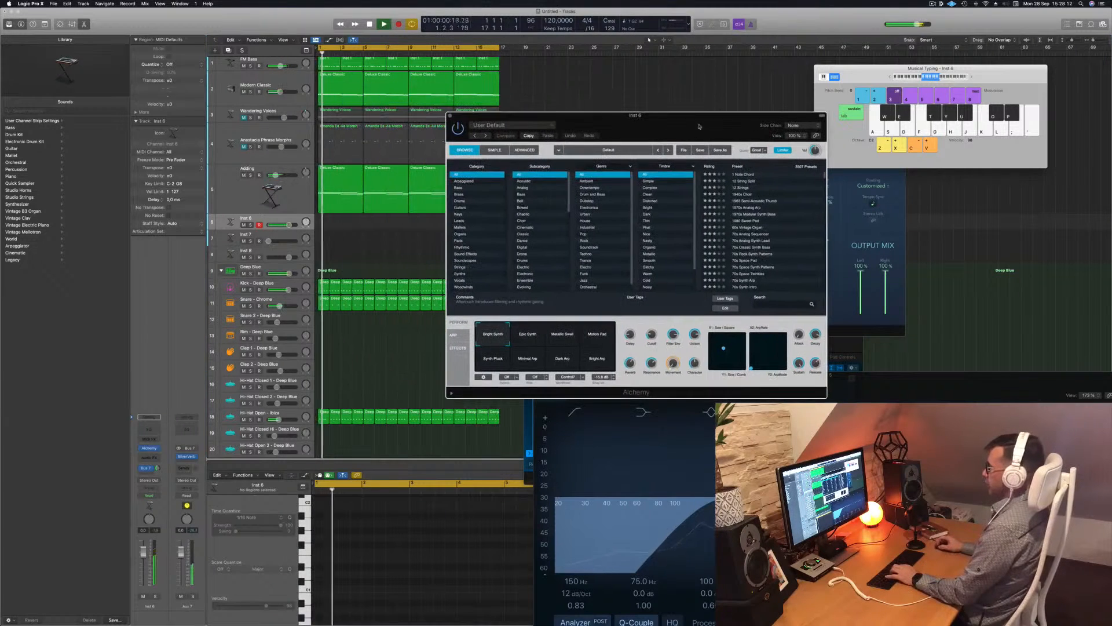
pyautogui.click(464, 207)
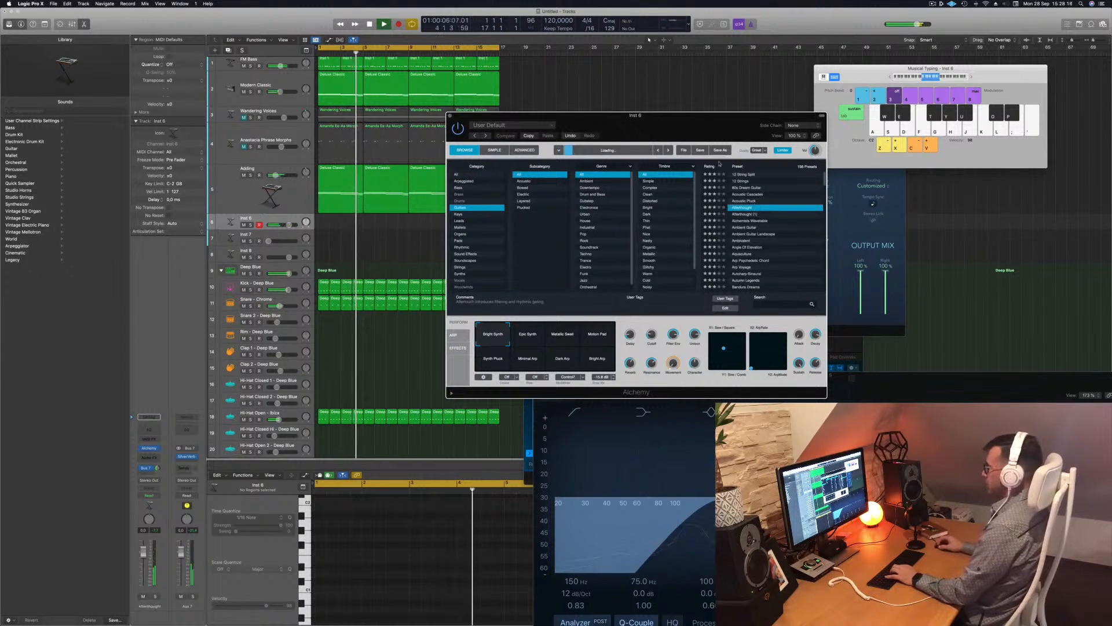
pyautogui.click(747, 207)
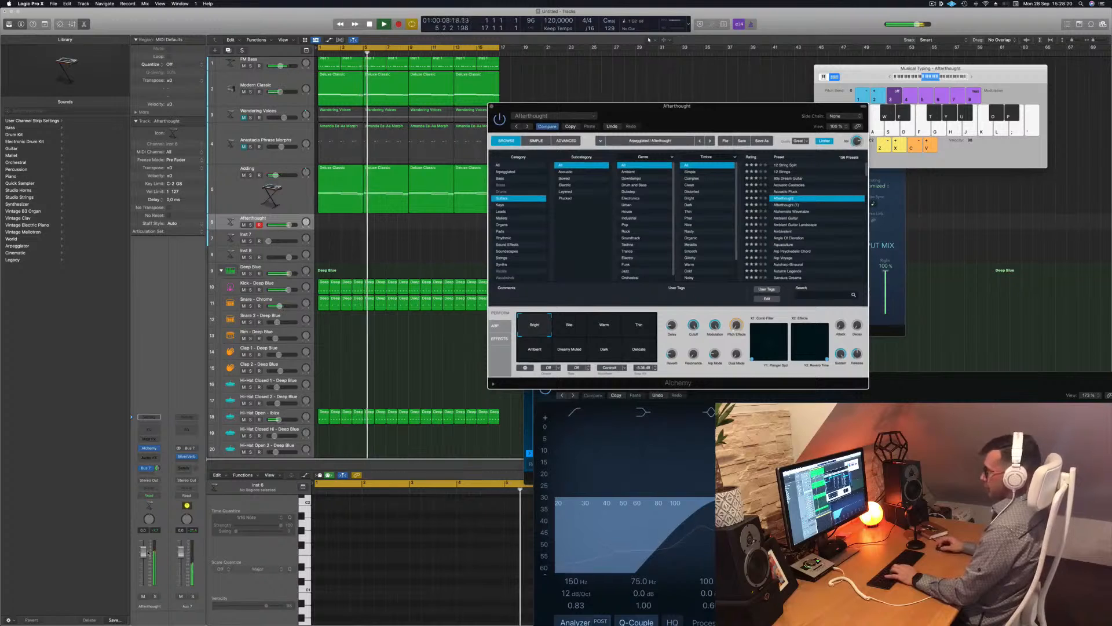
# Lower the Afterthought track's volume and try the preset's Warm variation over the loop
pyautogui.click(261, 218)
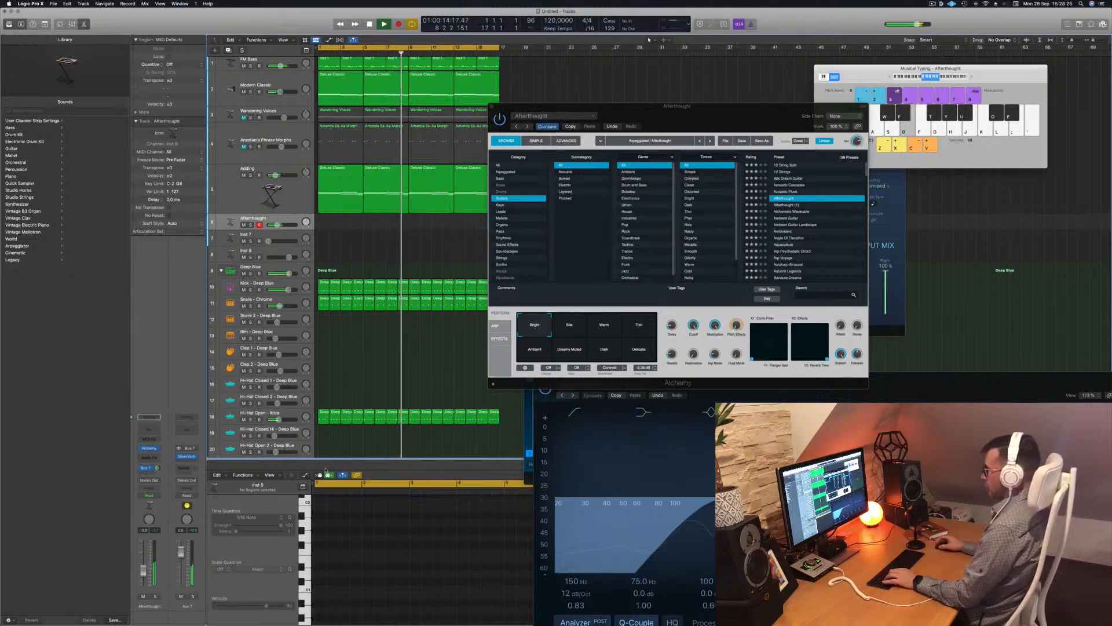
pyautogui.click(608, 329)
pyautogui.click(610, 330)
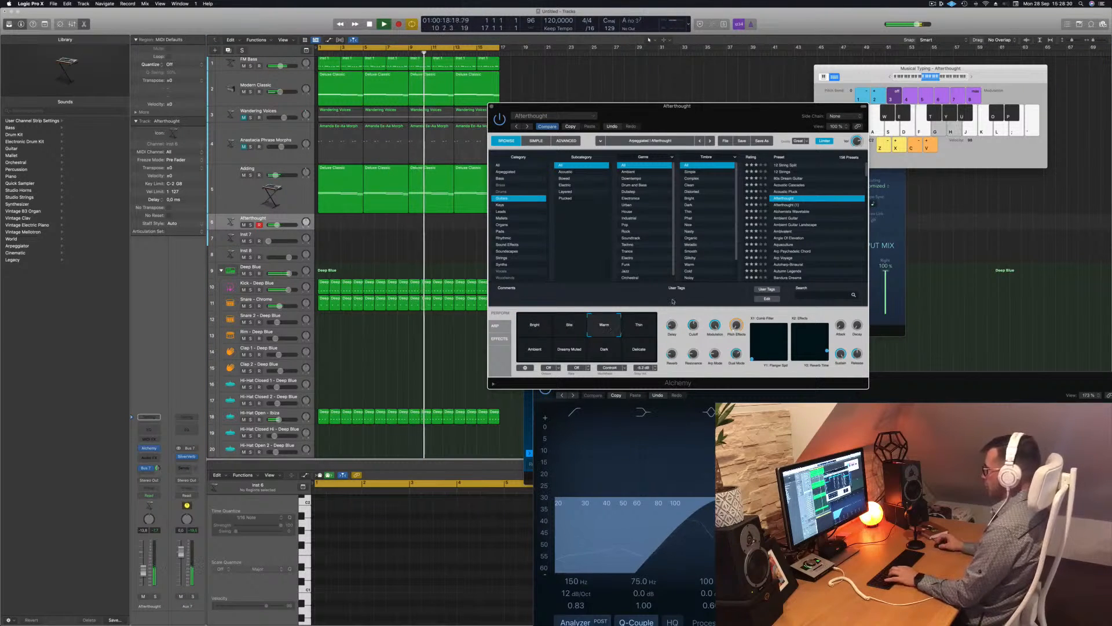
# Try the Alchemists Wavetable preset on the same track, raise its volume and test the sound with a few notes
pyautogui.click(796, 212)
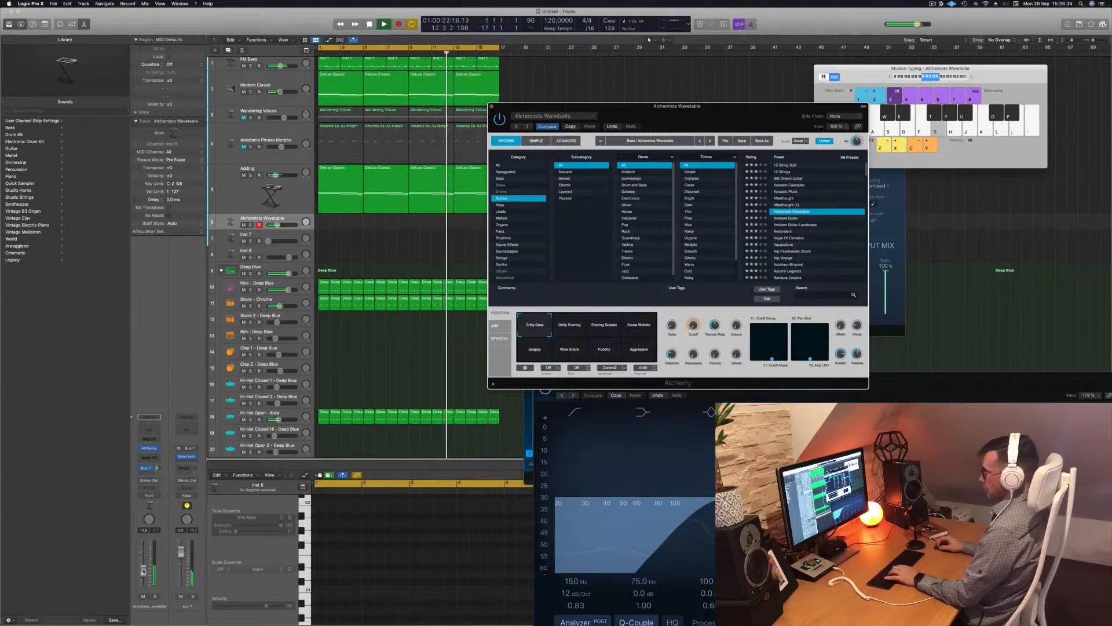
pyautogui.click(145, 556)
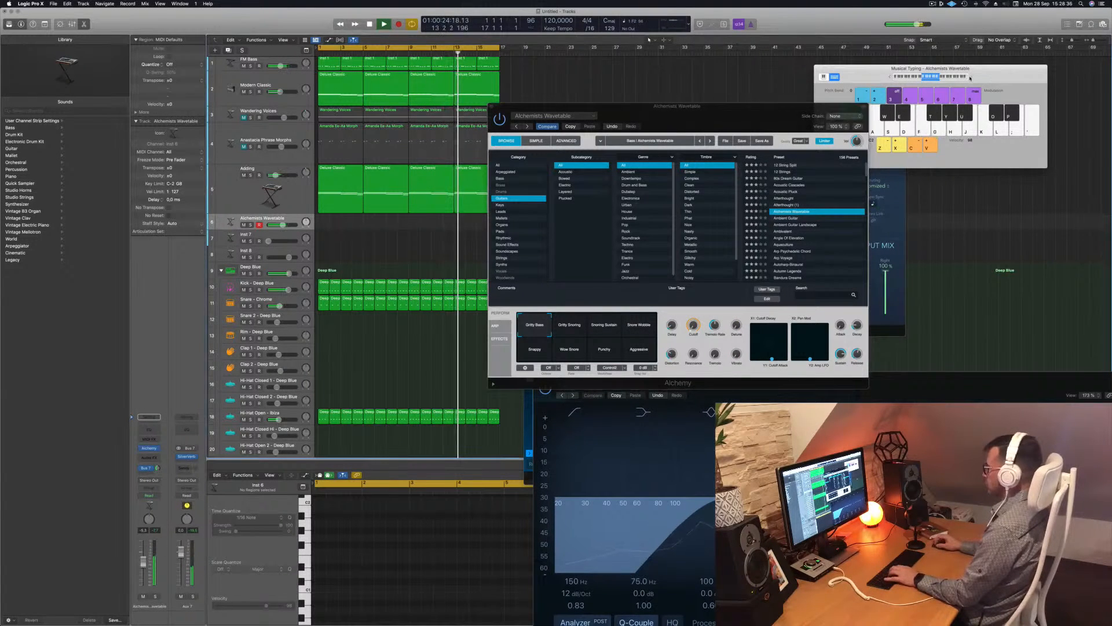
pyautogui.click(898, 145)
pyautogui.press('f')
pyautogui.press('g')
pyautogui.press('h')
# Try the Ambient Guitar preset with a slightly higher track volume, and audition its sound variations through to High Ringing
pyautogui.click(789, 221)
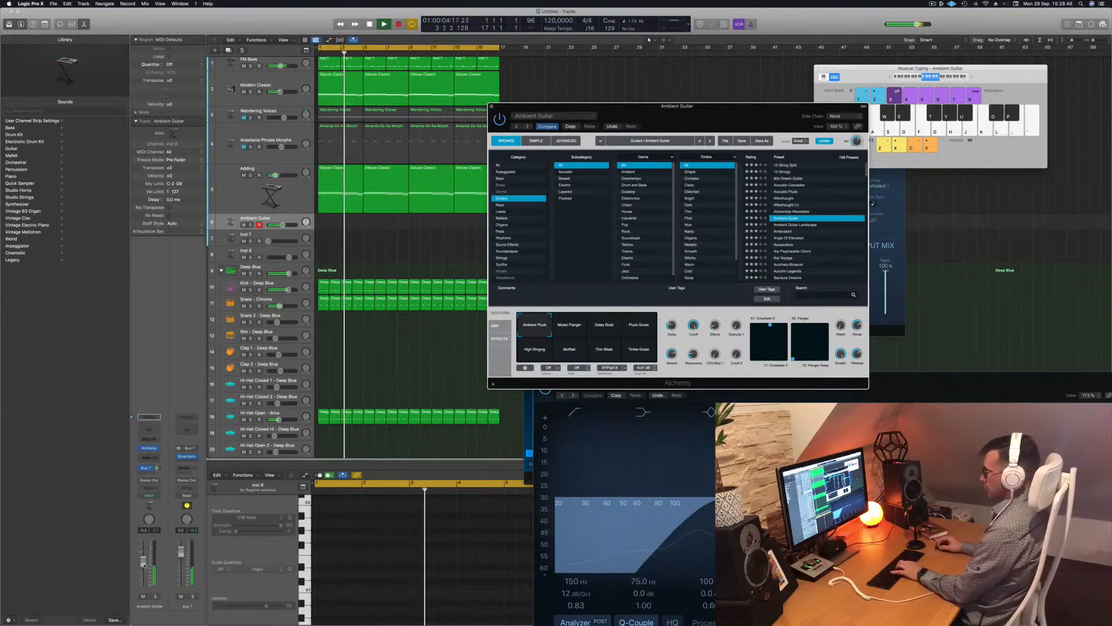
pyautogui.moveTo(144, 564); pyautogui.dragTo(144, 560)
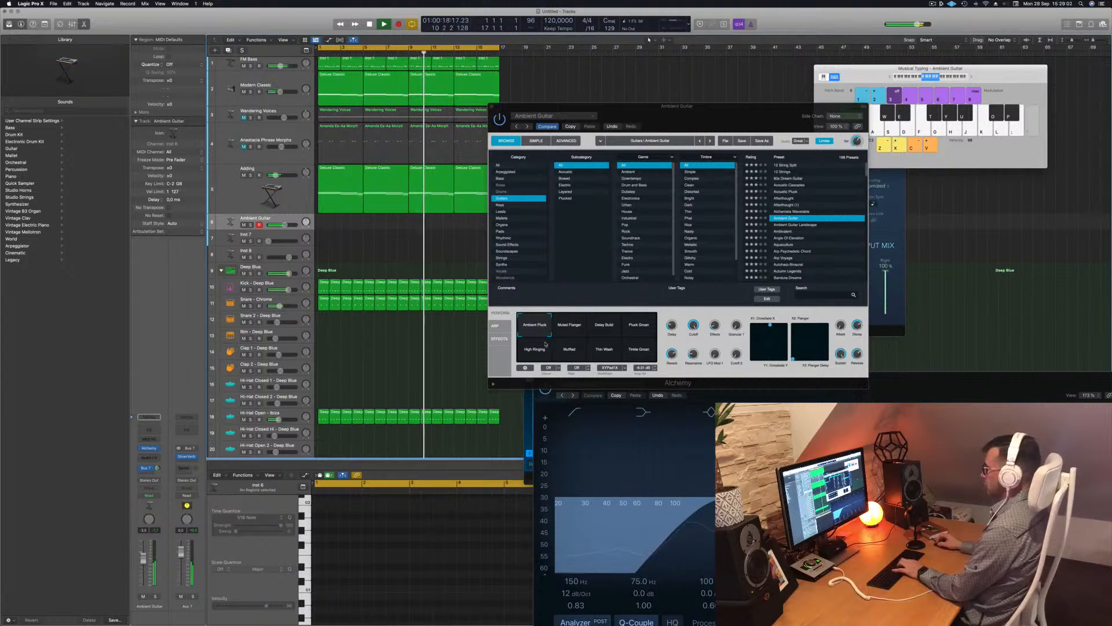
pyautogui.click(569, 326)
pyautogui.click(602, 326)
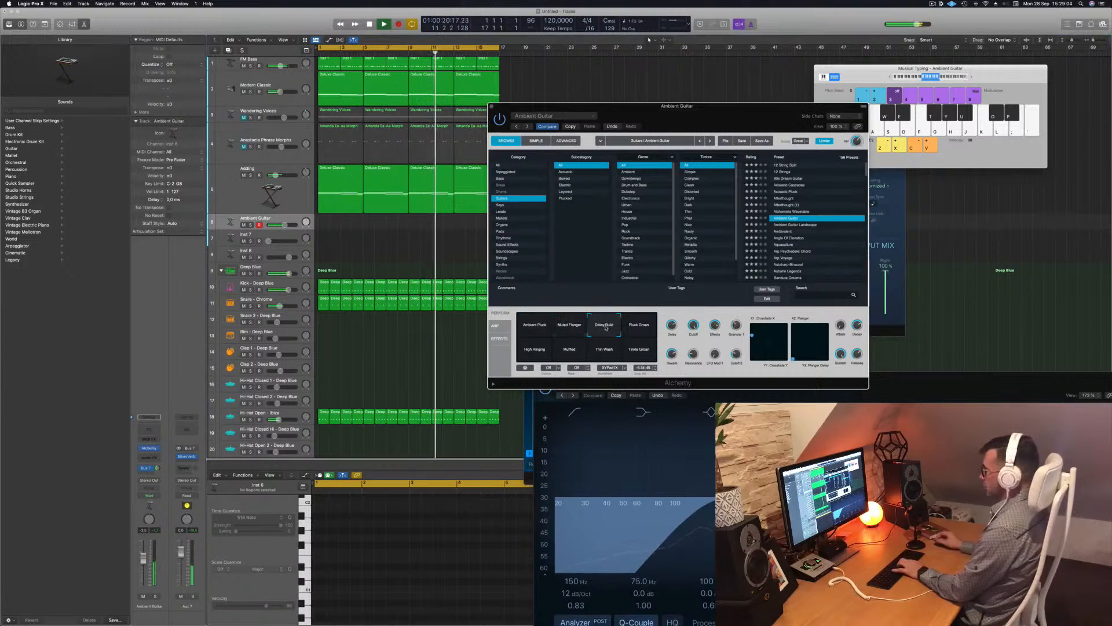
pyautogui.click(639, 326)
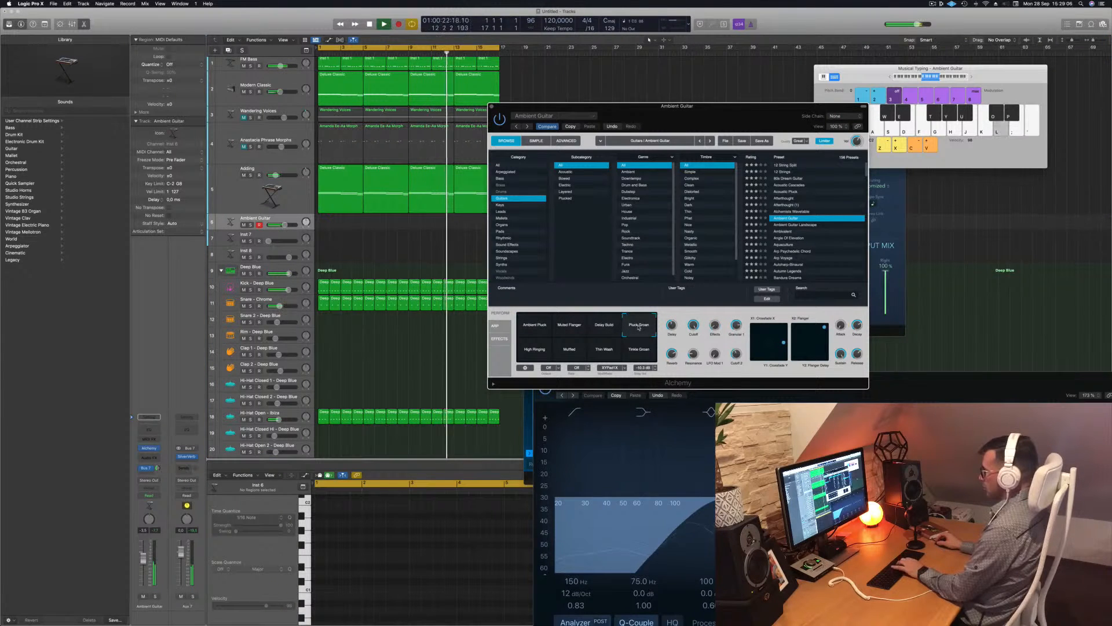
pyautogui.click(638, 348)
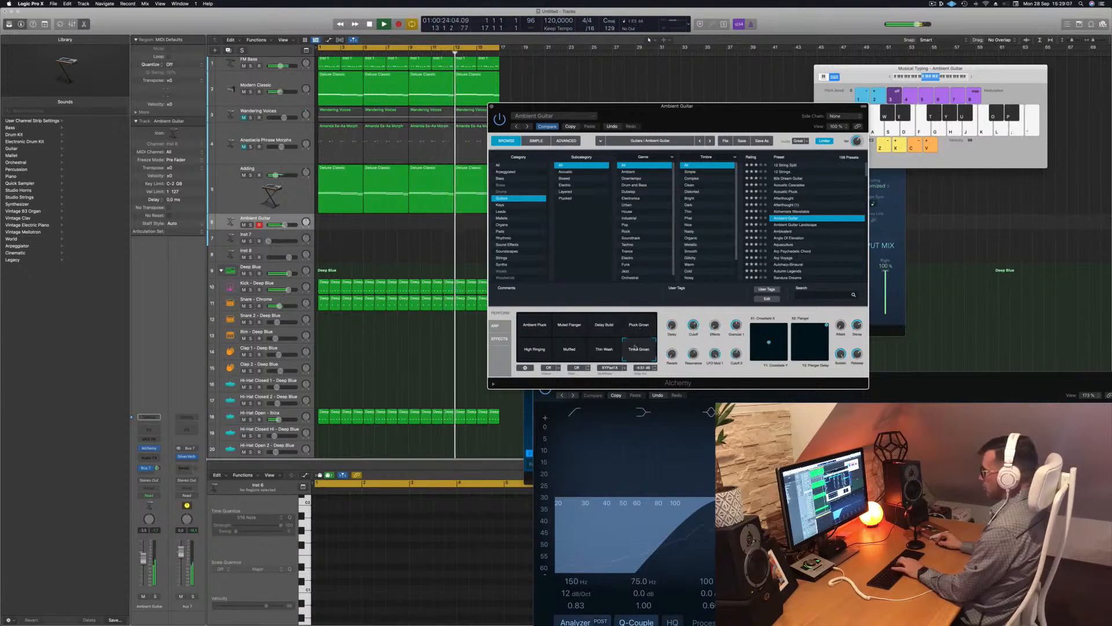
pyautogui.click(605, 354)
pyautogui.click(570, 354)
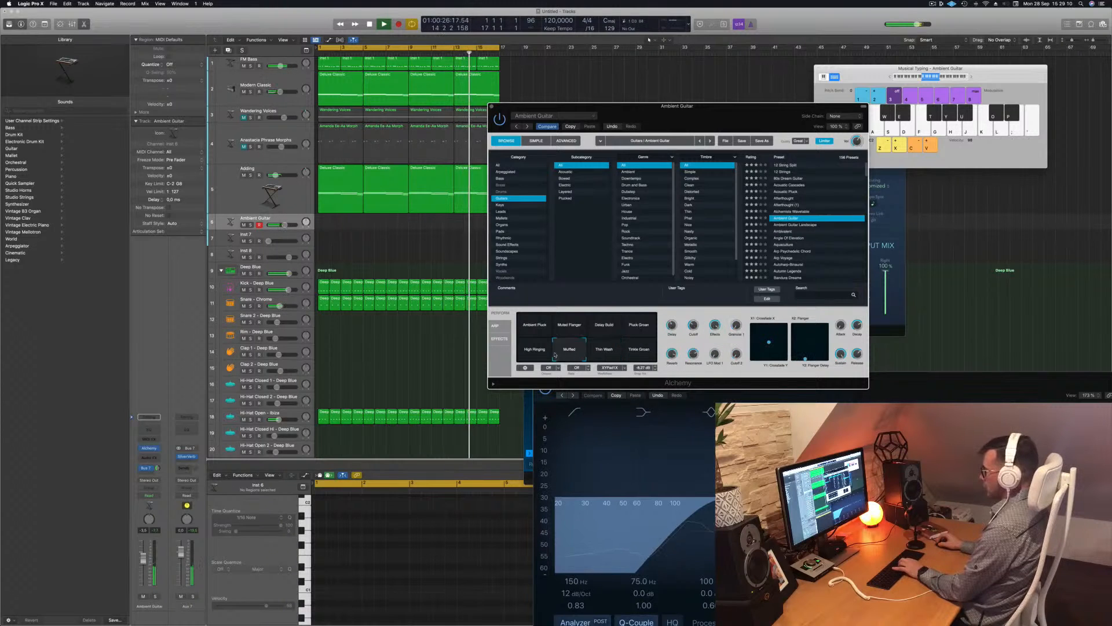
pyautogui.click(535, 351)
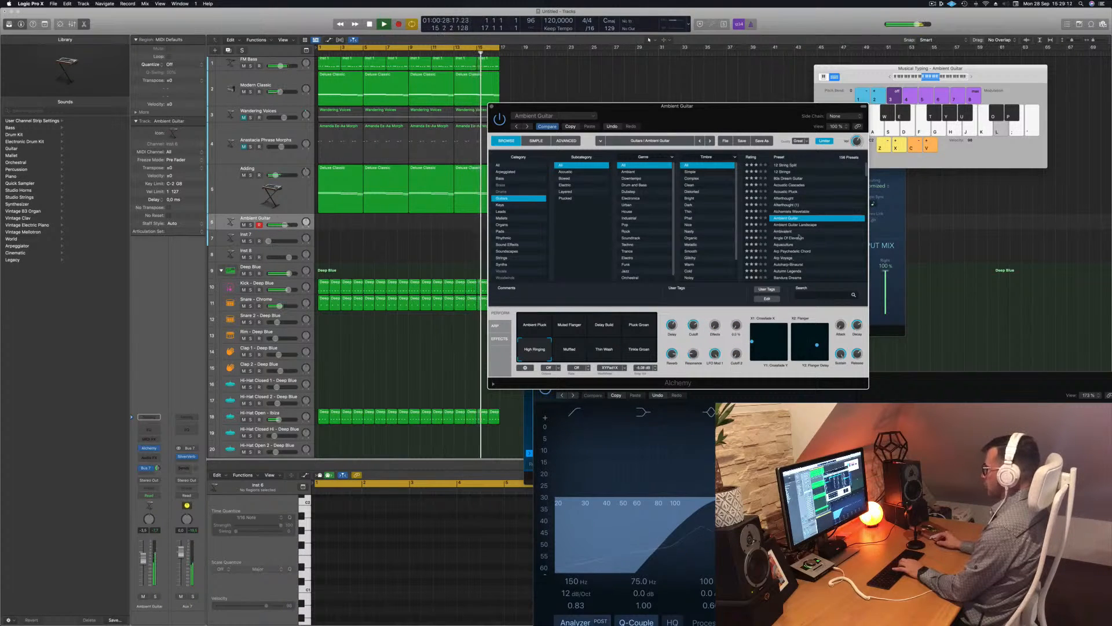
# Try the Ambivalent and Angle Of Elevation guitar presets
pyautogui.click(783, 231)
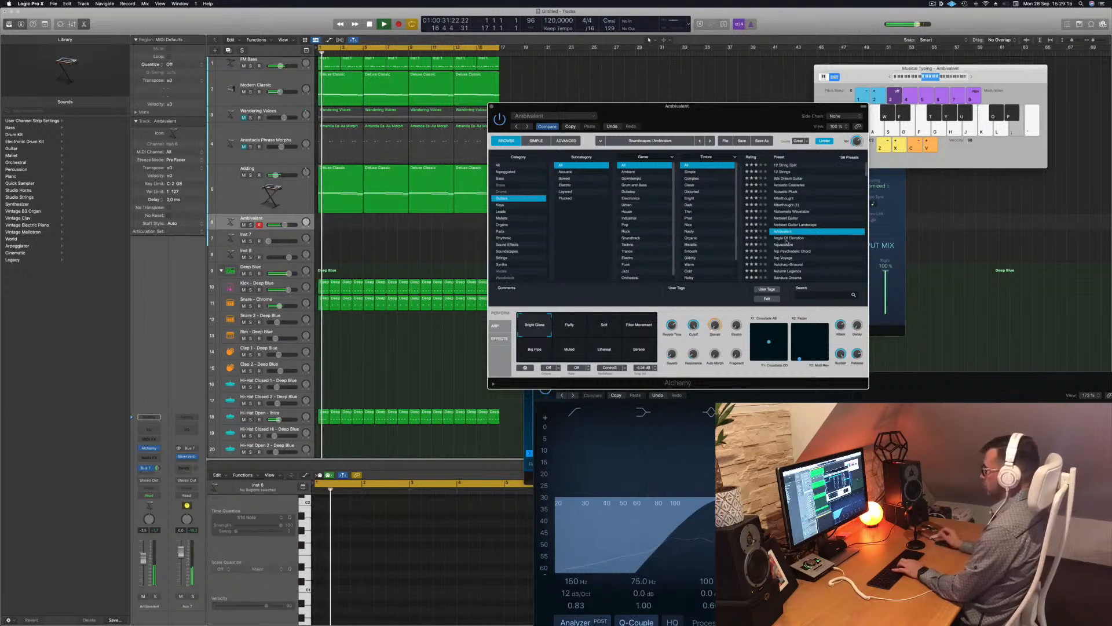
pyautogui.click(786, 239)
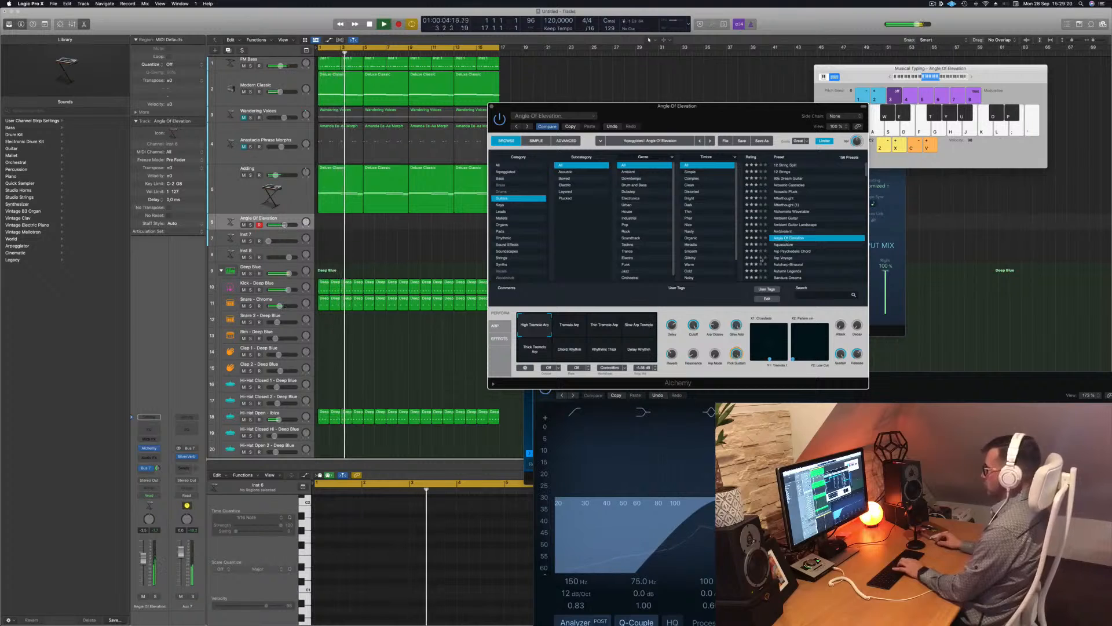
# Load the Autoharp-Binaural preset, lower the track's volume and test the sound with a few notes
pyautogui.scroll(-2, 785, 239)
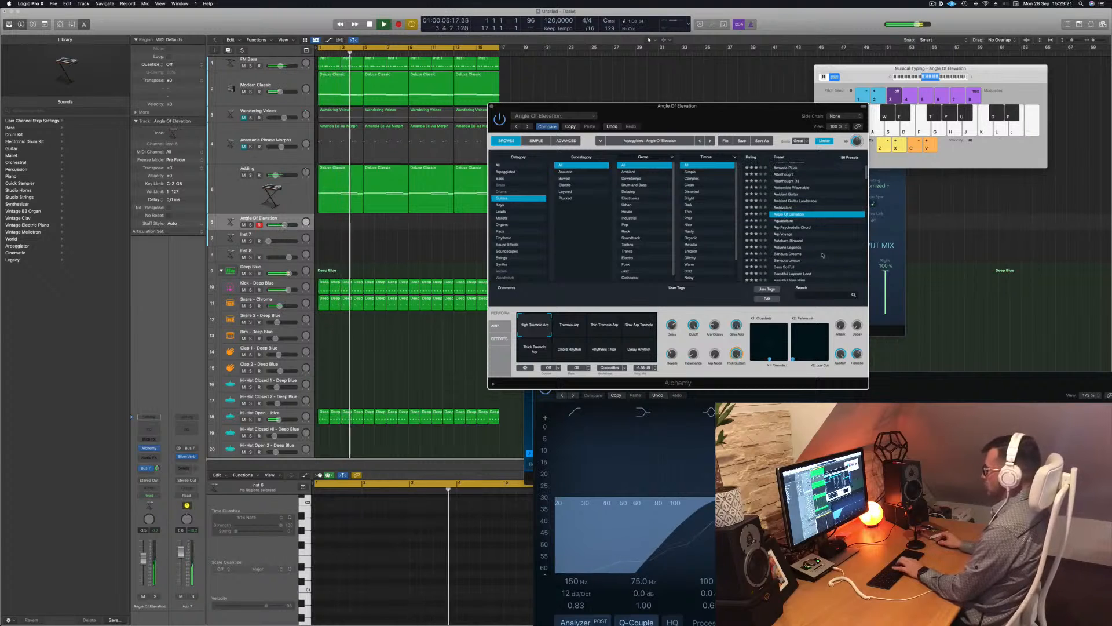
pyautogui.click(785, 240)
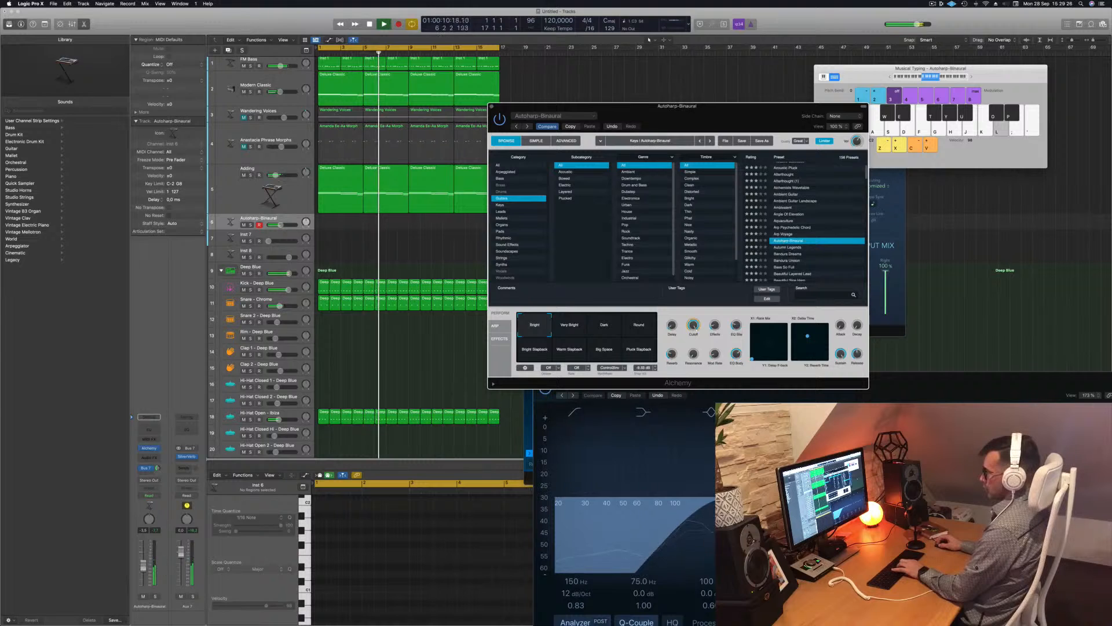
pyautogui.click(142, 574)
pyautogui.press('l')
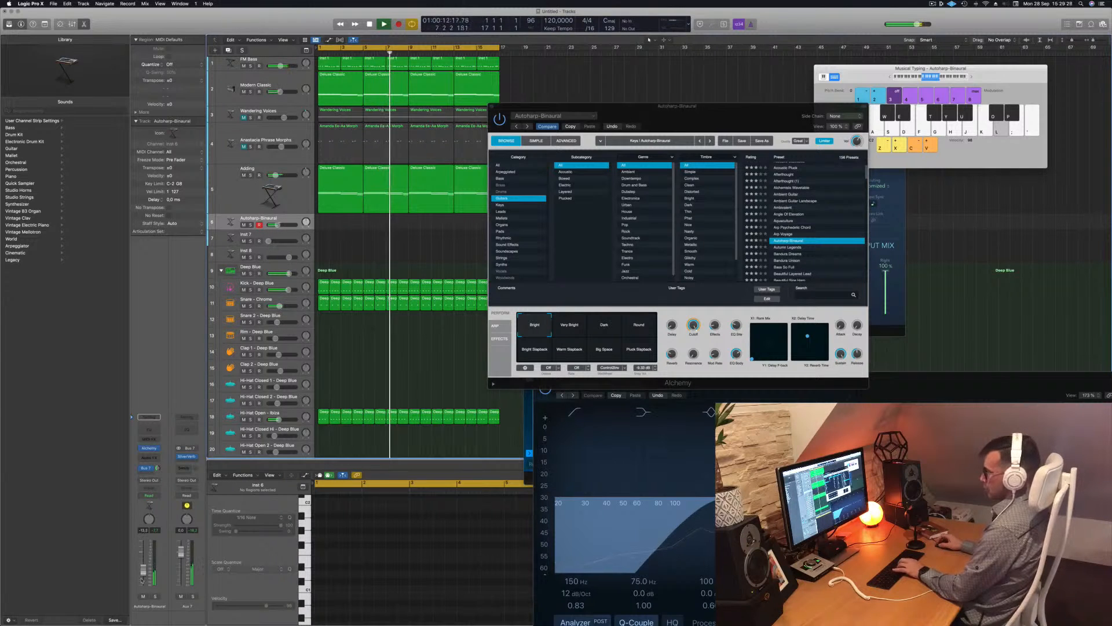
pyautogui.press('d')
pyautogui.press('s')
pyautogui.press('a')
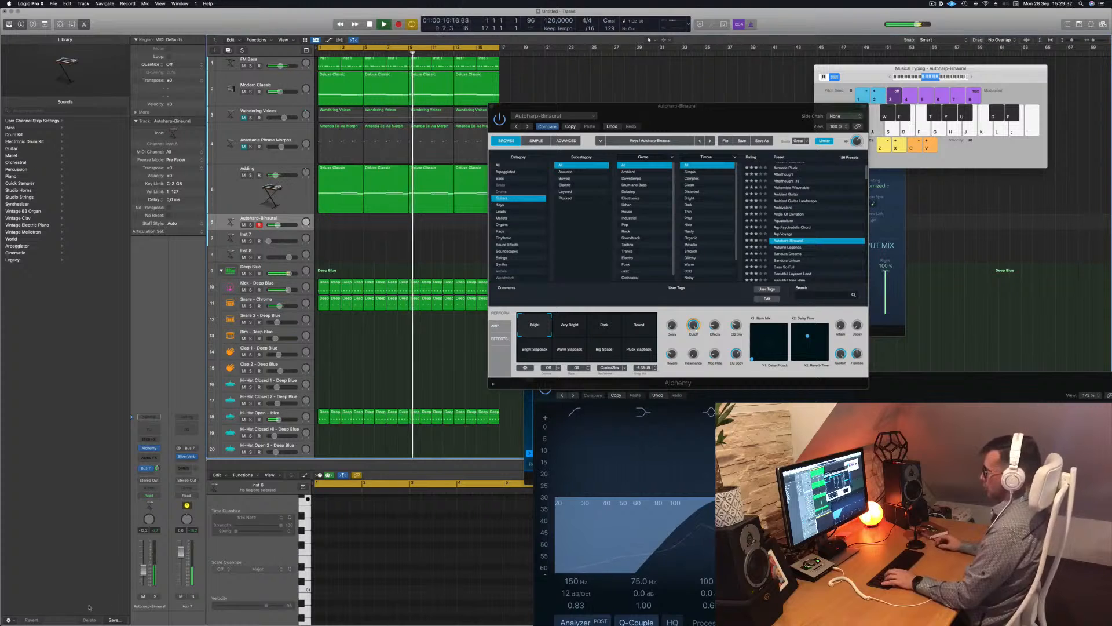
# Audition the Autoharp-Binaural variations, choose Pluck Slapback and raise the track's volume
pyautogui.click(570, 329)
pyautogui.click(615, 330)
pyautogui.click(640, 328)
pyautogui.click(534, 350)
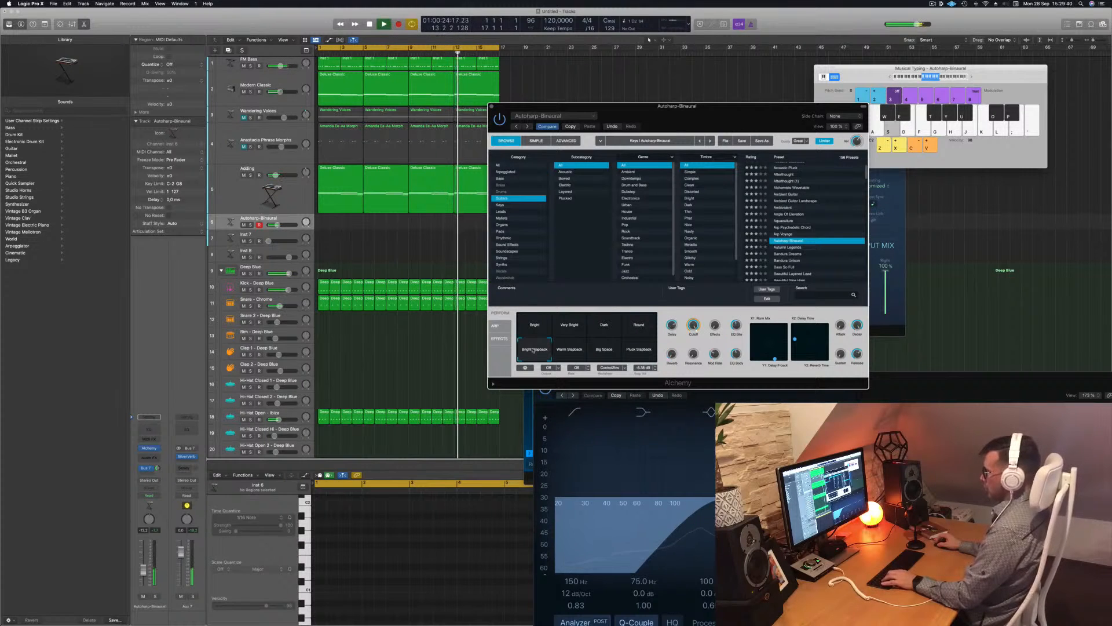
pyautogui.click(572, 351)
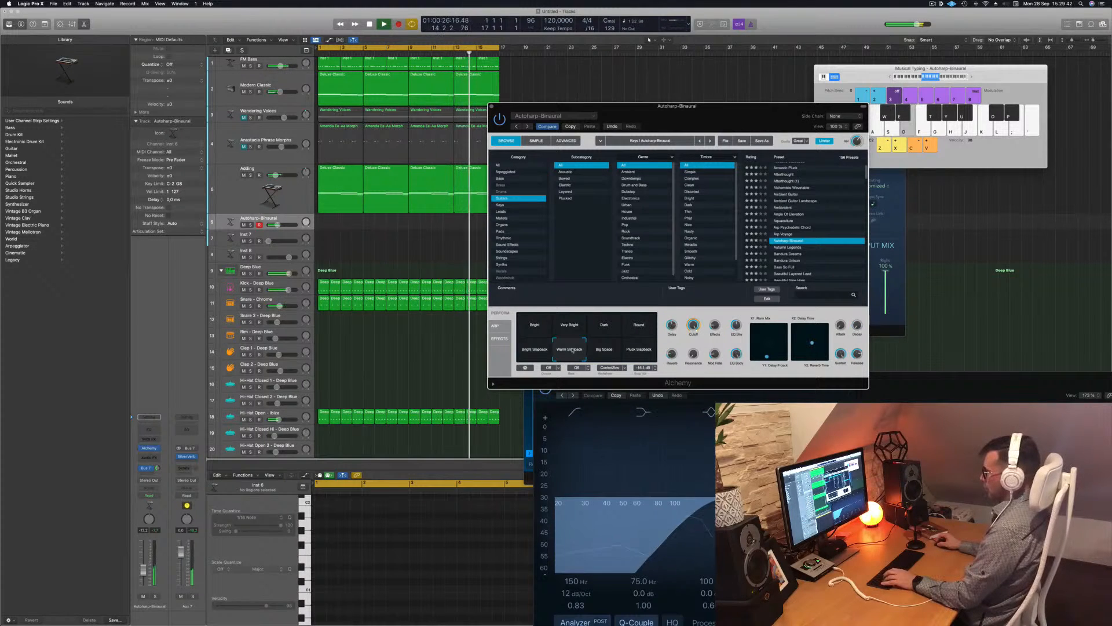
pyautogui.click(604, 327)
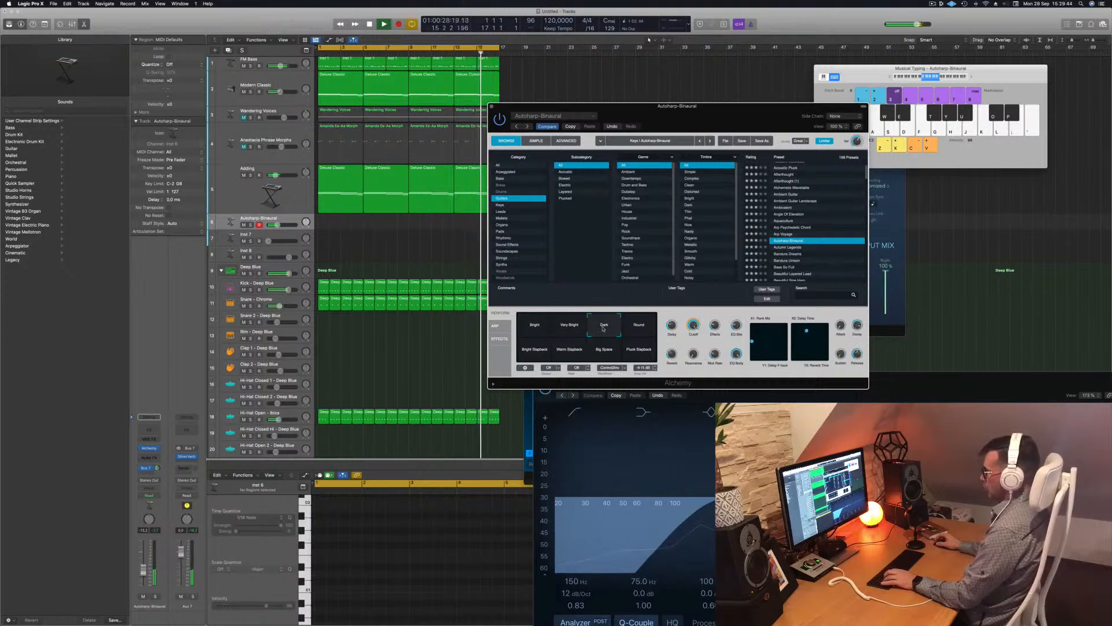
pyautogui.click(604, 349)
pyautogui.click(642, 351)
pyautogui.click(603, 326)
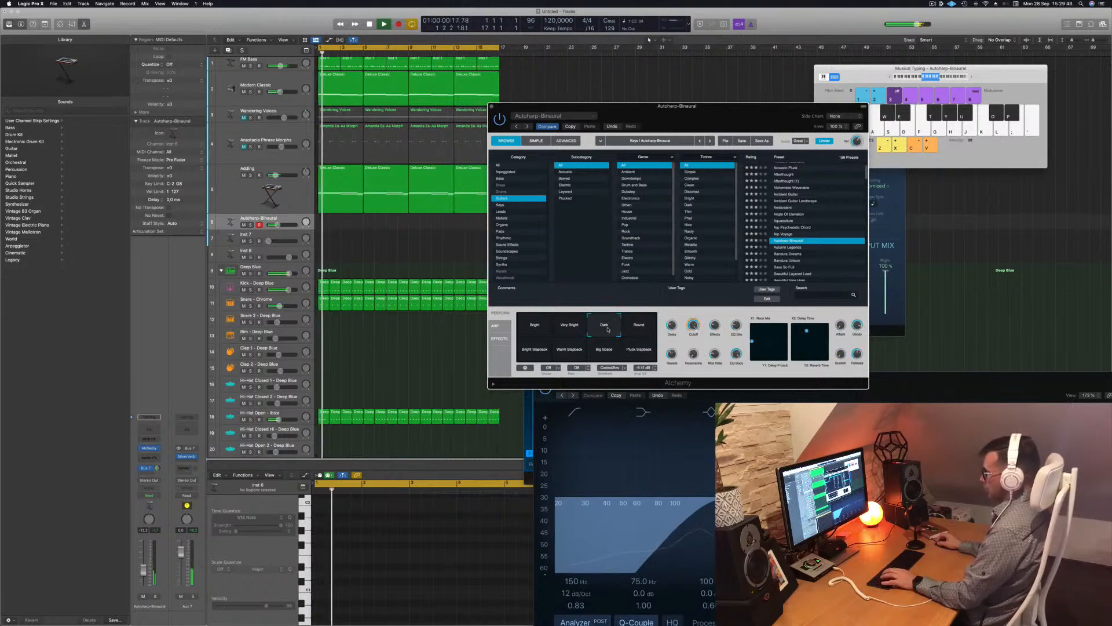
pyautogui.click(644, 350)
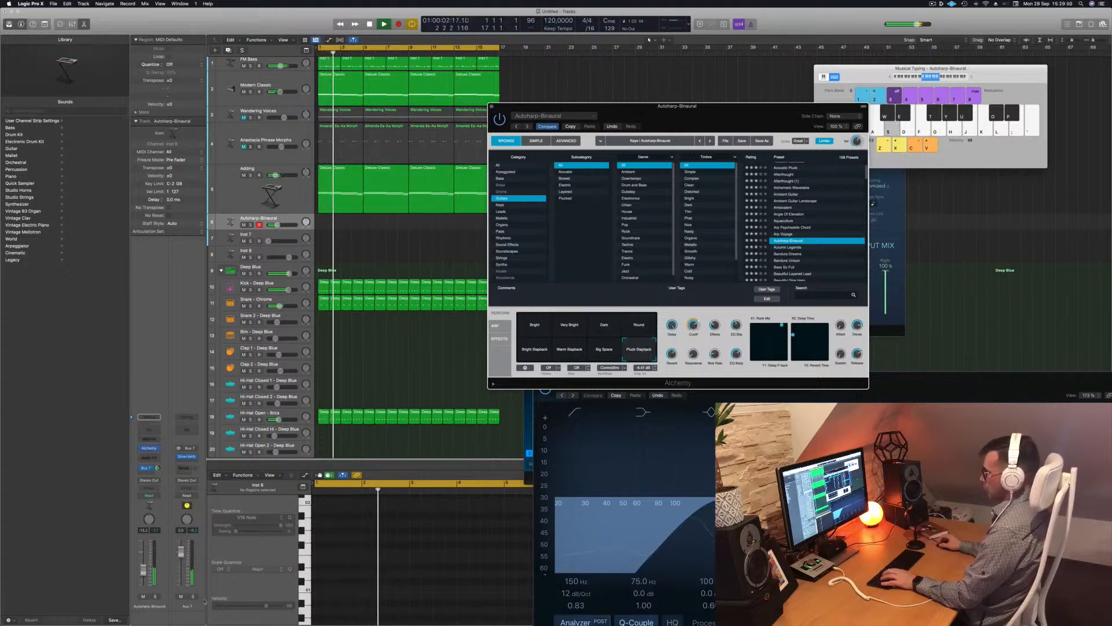
pyautogui.moveTo(144, 570); pyautogui.dragTo(145, 565)
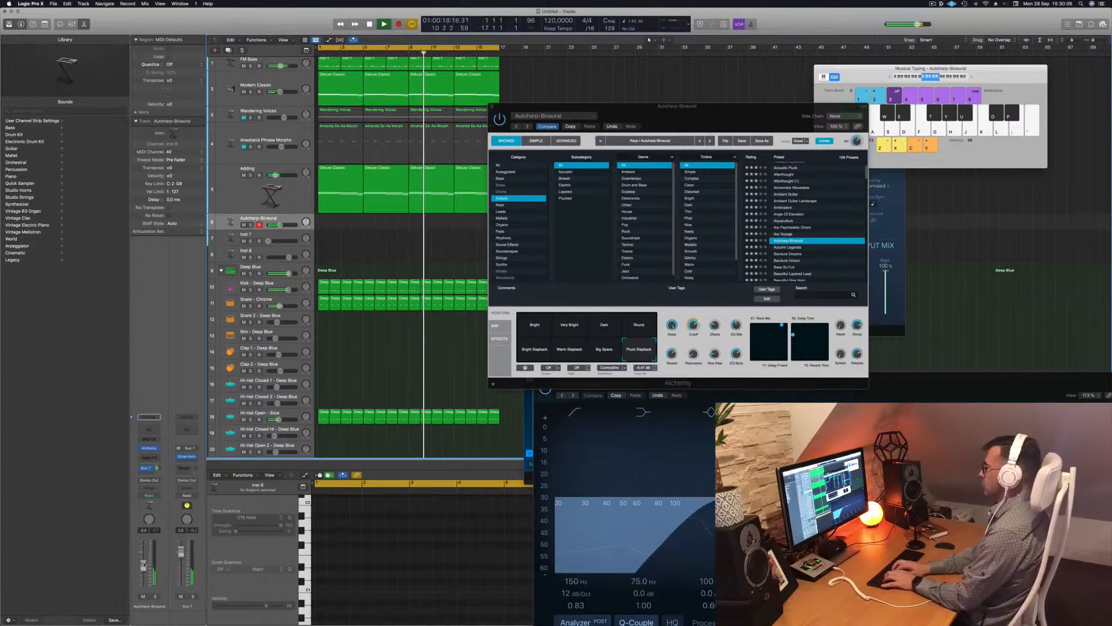
# Show the track's Smart Controls and compare the Dark variation with Pluck Slapback, keeping Pluck Slapback
pyautogui.press('b')
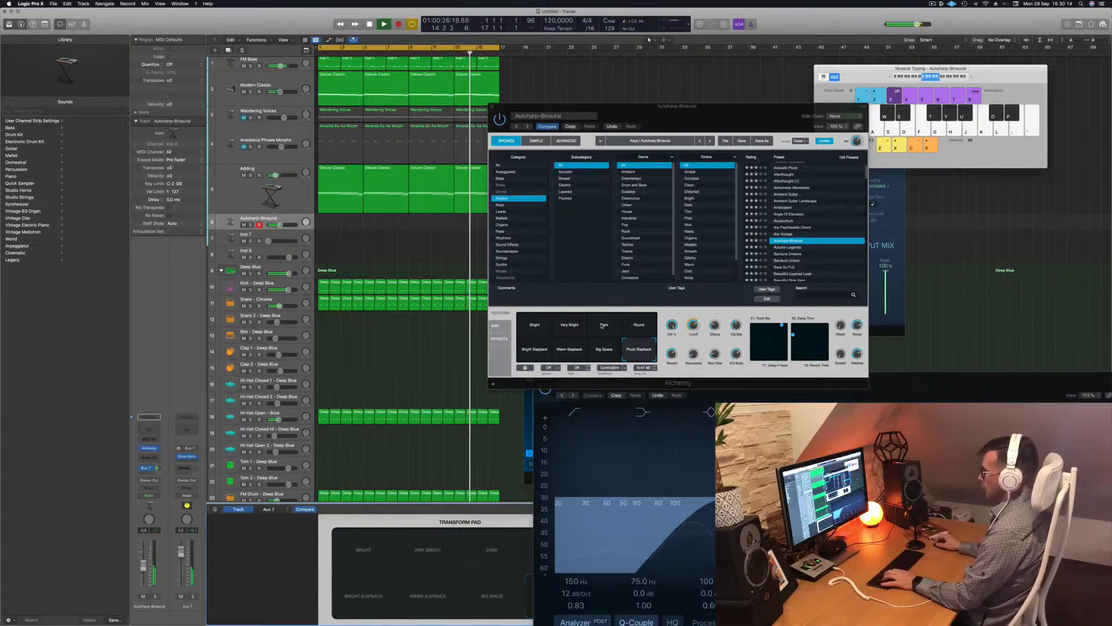
pyautogui.click(603, 326)
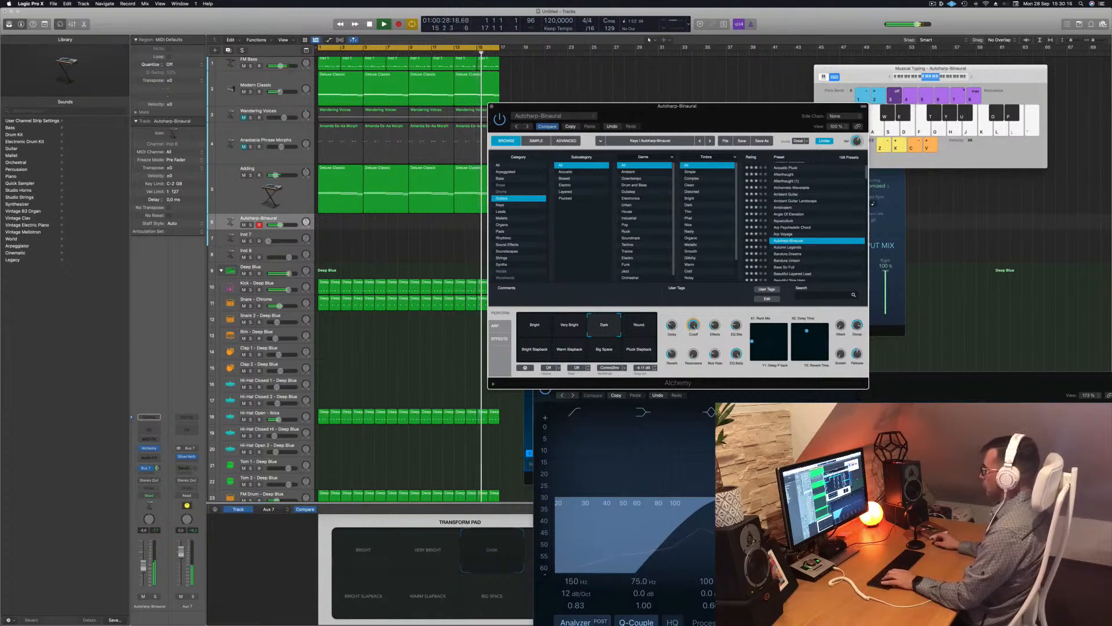
pyautogui.click(891, 77)
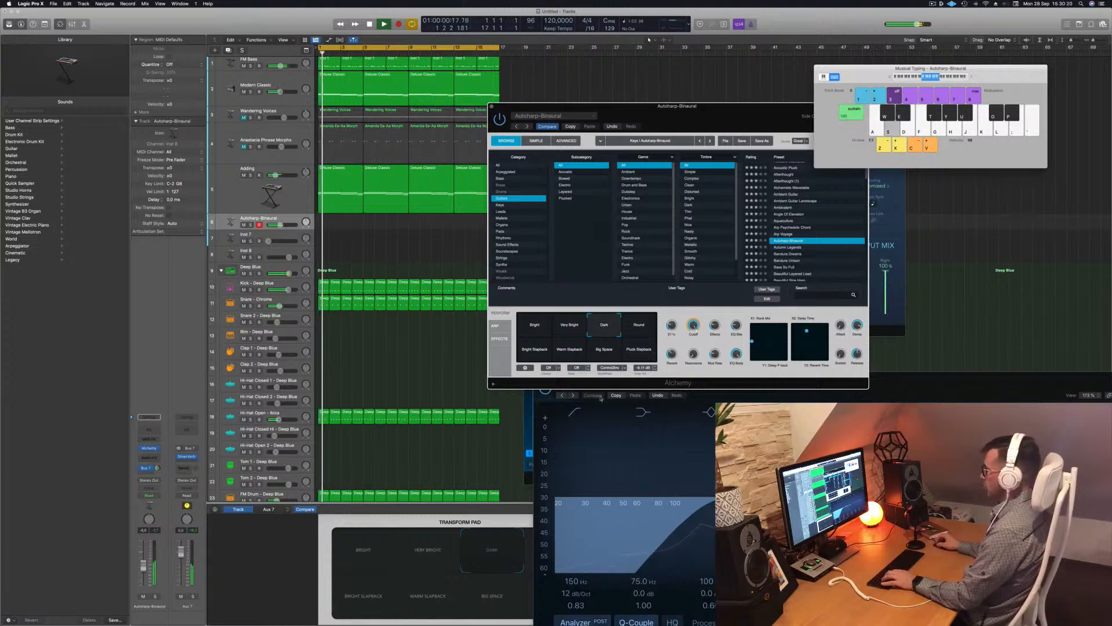
pyautogui.click(641, 350)
# Test the Pluck Slapback sound against the loop by playing repeated D notes on the Musical Typing keyboard
pyautogui.press('a')
pyautogui.press('s')
pyautogui.press('s')
pyautogui.press('s')
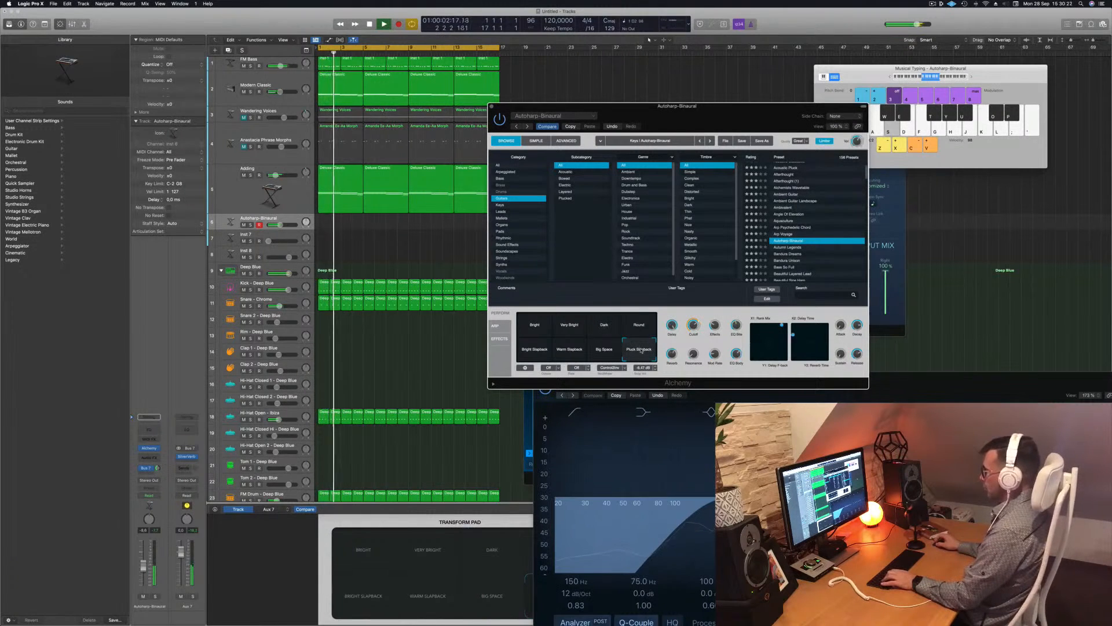
pyautogui.press('s')
pyautogui.press('s')
pyautogui.press('s')
pyautogui.press('s')
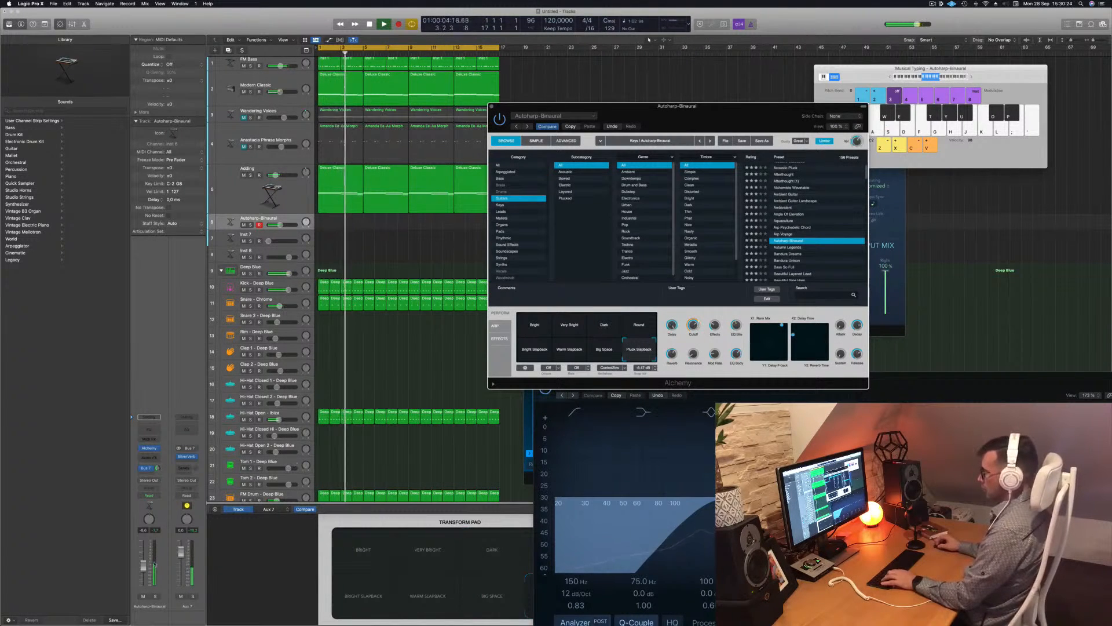
# Raise the Autoharp-Binaural track's volume slightly and rehearse a repeating B, A, E phrase over the loop
pyautogui.moveTo(143, 568); pyautogui.dragTo(144, 566)
pyautogui.press('s')
pyautogui.press('d')
pyautogui.press('d')
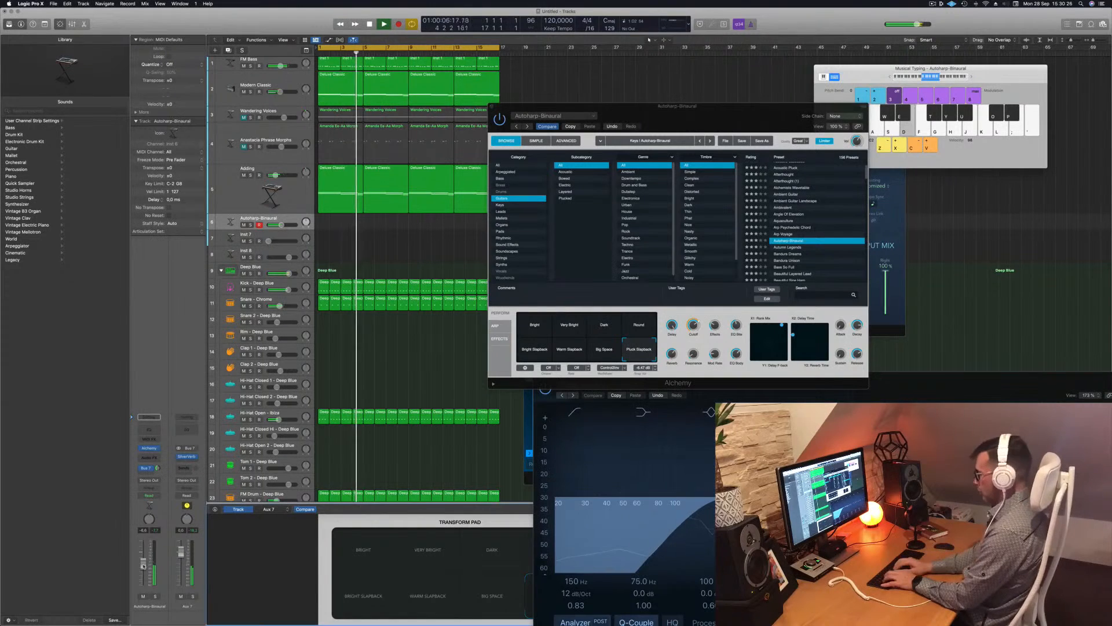
pyautogui.press('j')
pyautogui.press('h')
pyautogui.press('d')
pyautogui.press('j')
pyautogui.press('h')
pyautogui.press('d')
# Record the repeating B, A, E phrase onto the Autoharp-Binaural track through to the end of the loop
pyautogui.press('r')
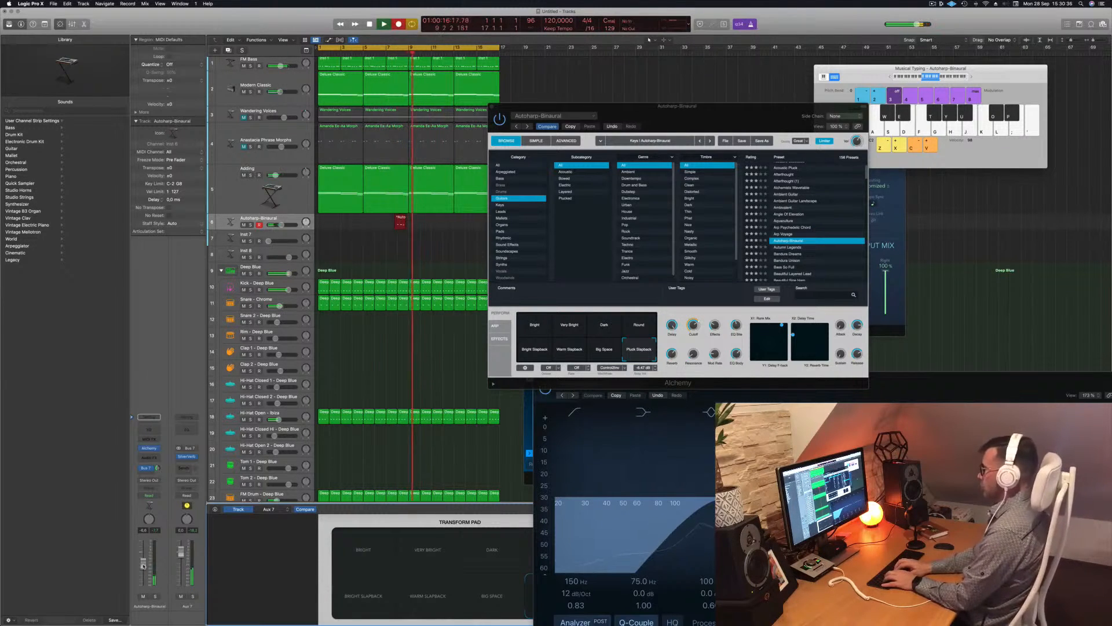
pyautogui.press('j')
pyautogui.press('h')
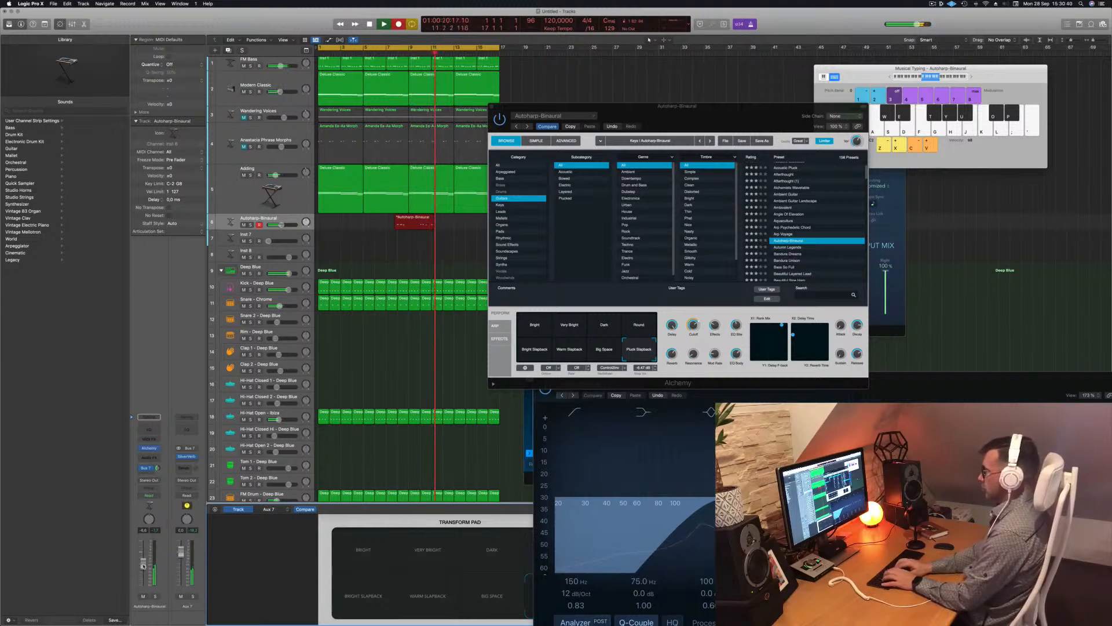
pyautogui.press('d')
pyautogui.press('j')
pyautogui.press('h')
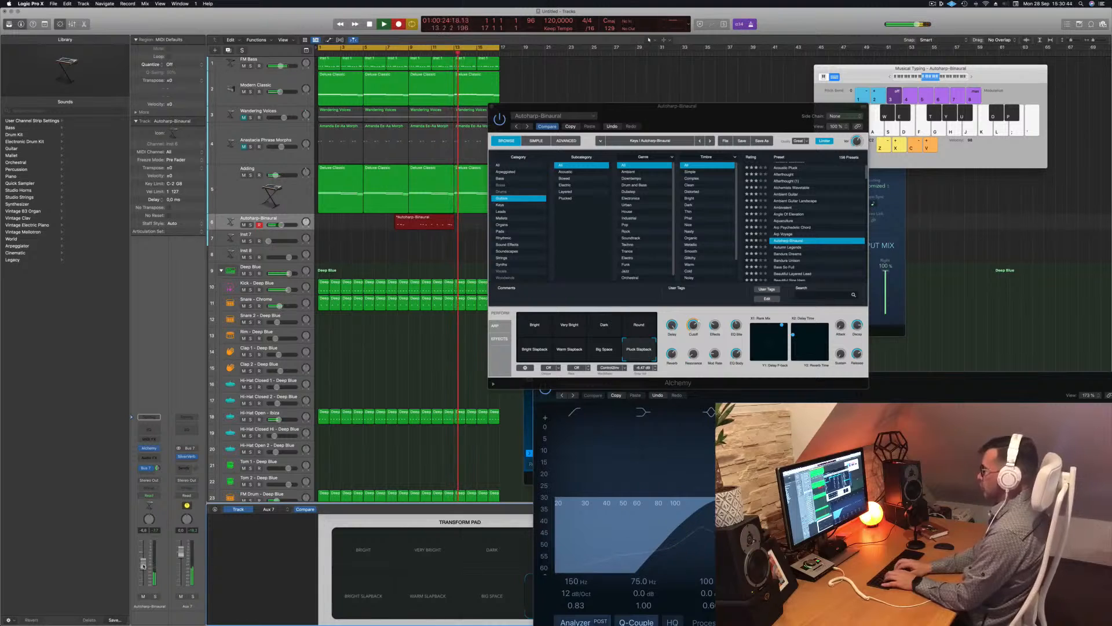
pyautogui.press('j')
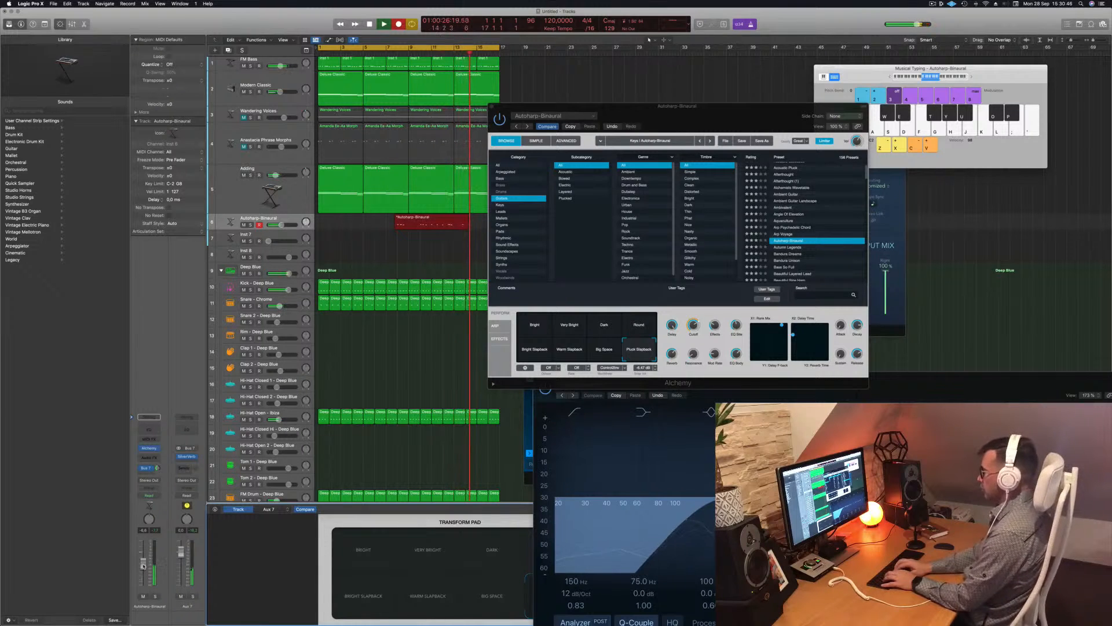
pyautogui.press('d')
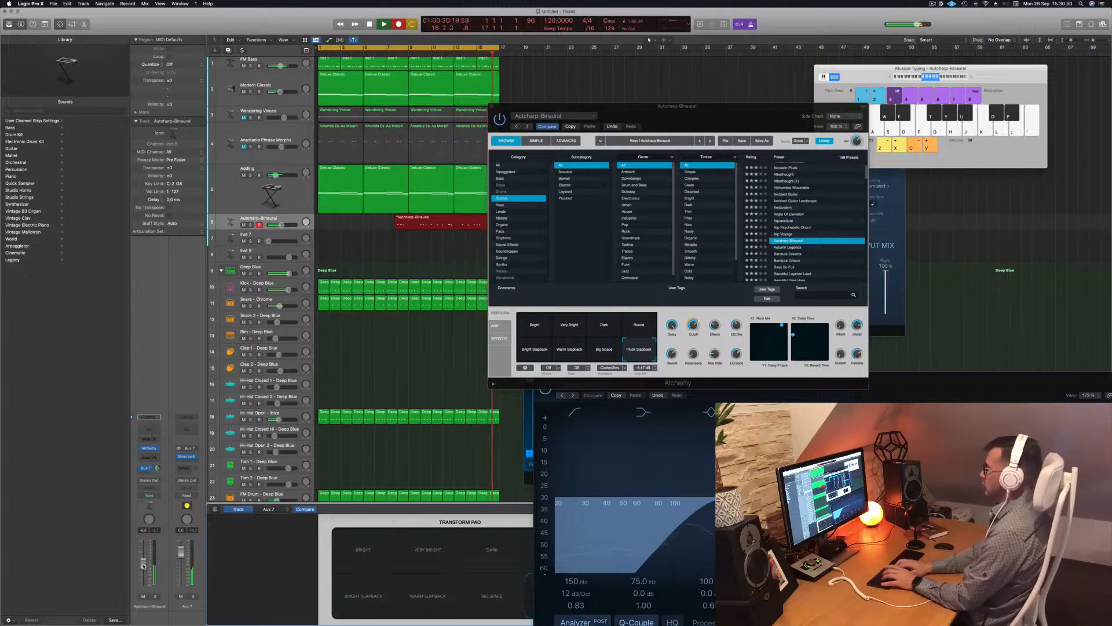
pyautogui.press('space')
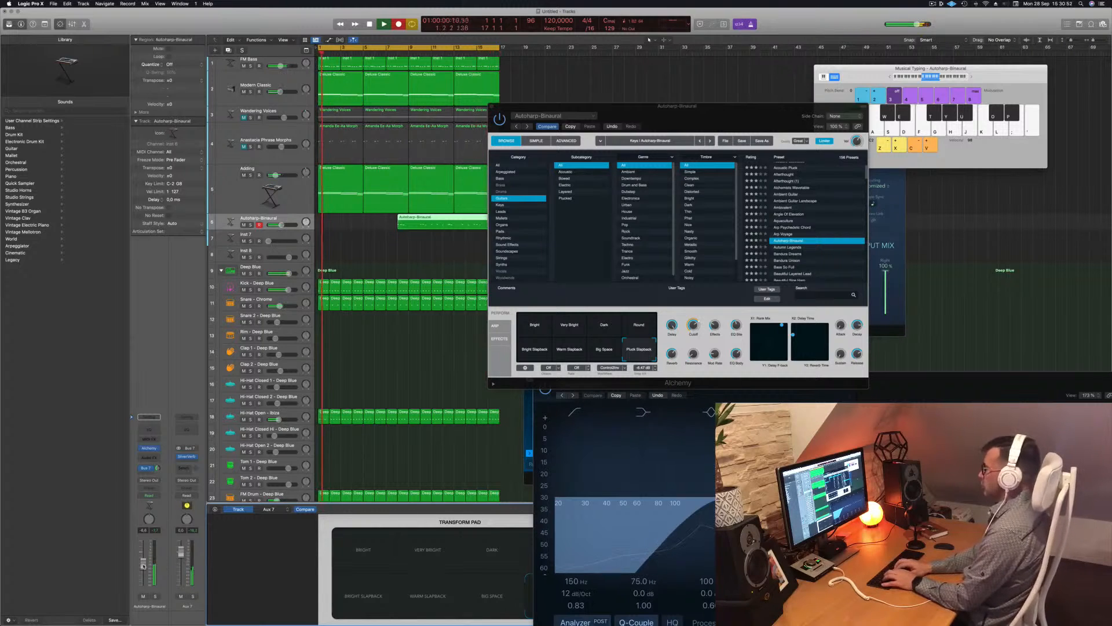
# Record another short take of a C, B, E phrase from the start of the loop, play it back and delete it
pyautogui.press('a')
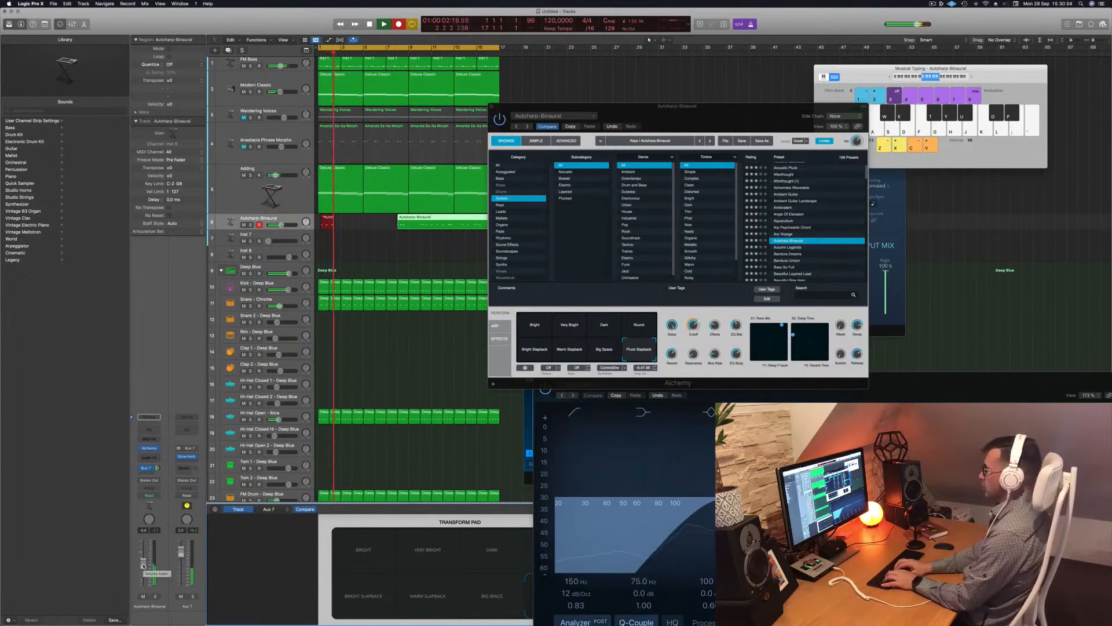
pyautogui.press('j')
pyautogui.press('d')
pyautogui.press('a')
pyautogui.press('j')
pyautogui.press('d')
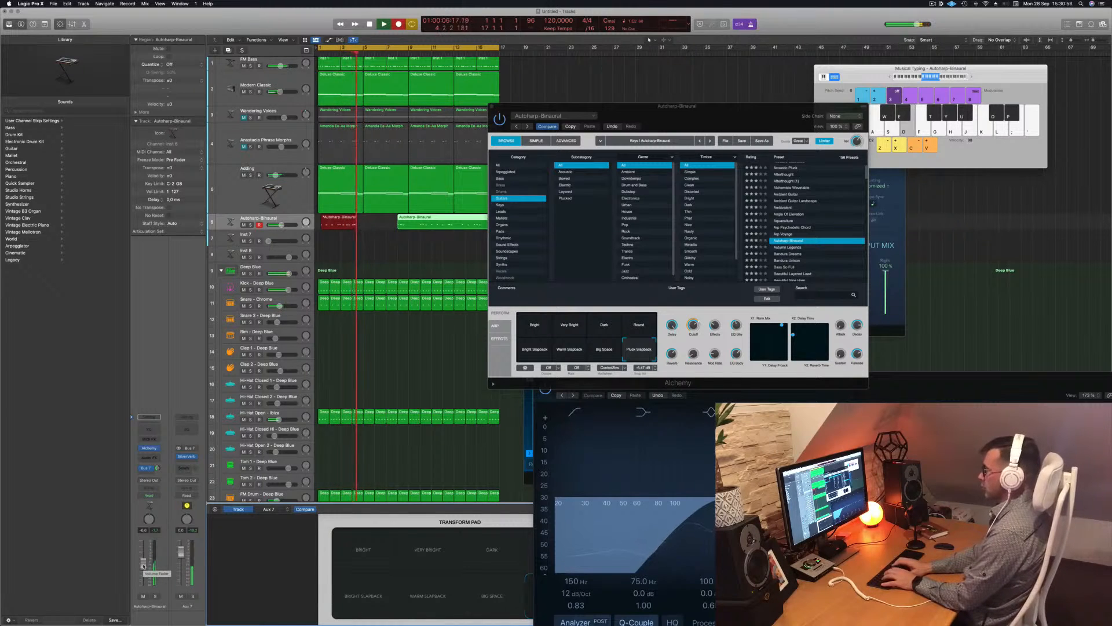
pyautogui.press('a')
pyautogui.press('space')
pyautogui.press('space')
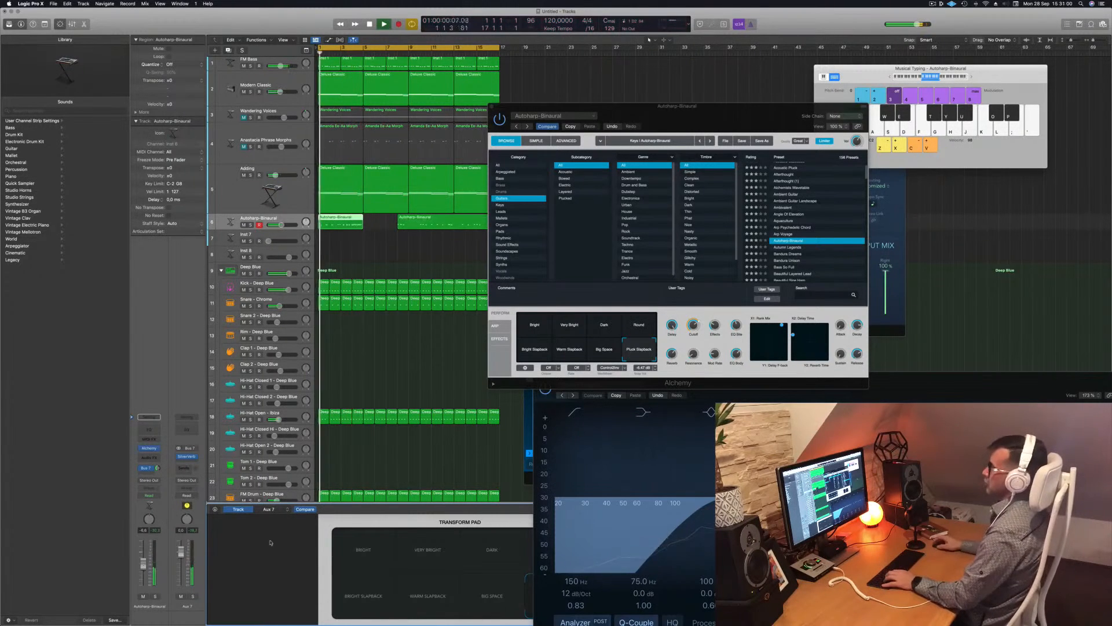
pyautogui.click(398, 53)
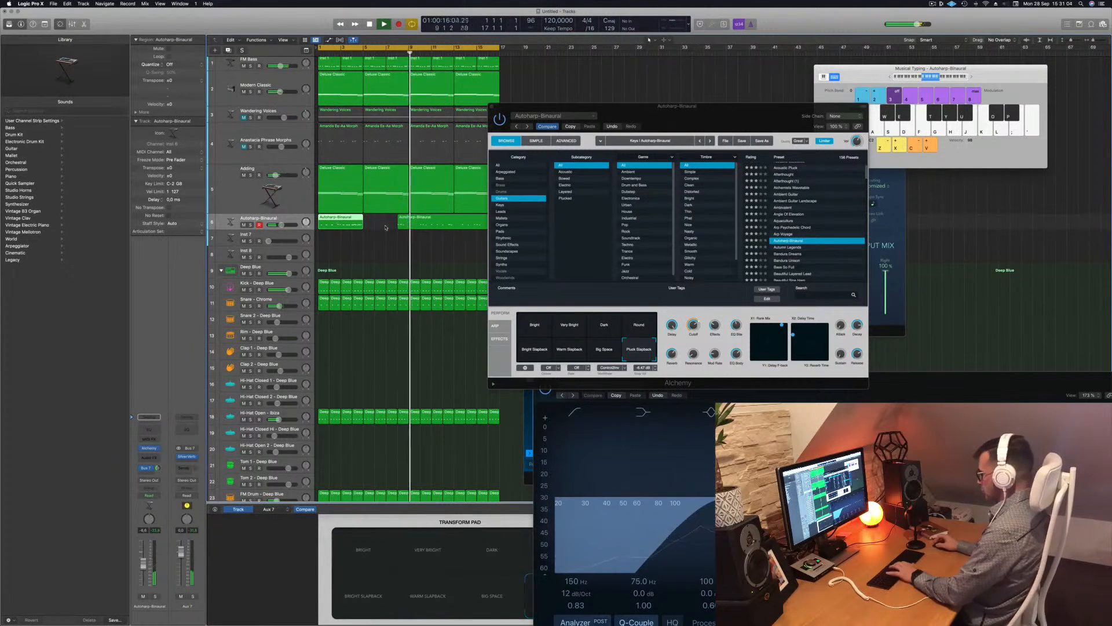
pyautogui.press('BackSpace')
# Move the longer Autoharp-Binaural recording to the start of the loop, replay it and open its notes in the Piano Roll
pyautogui.moveTo(408, 222); pyautogui.dragTo(338, 221)
pyautogui.press('space')
pyautogui.press('space')
pyautogui.press('space')
pyautogui.press('space')
pyautogui.press('p')
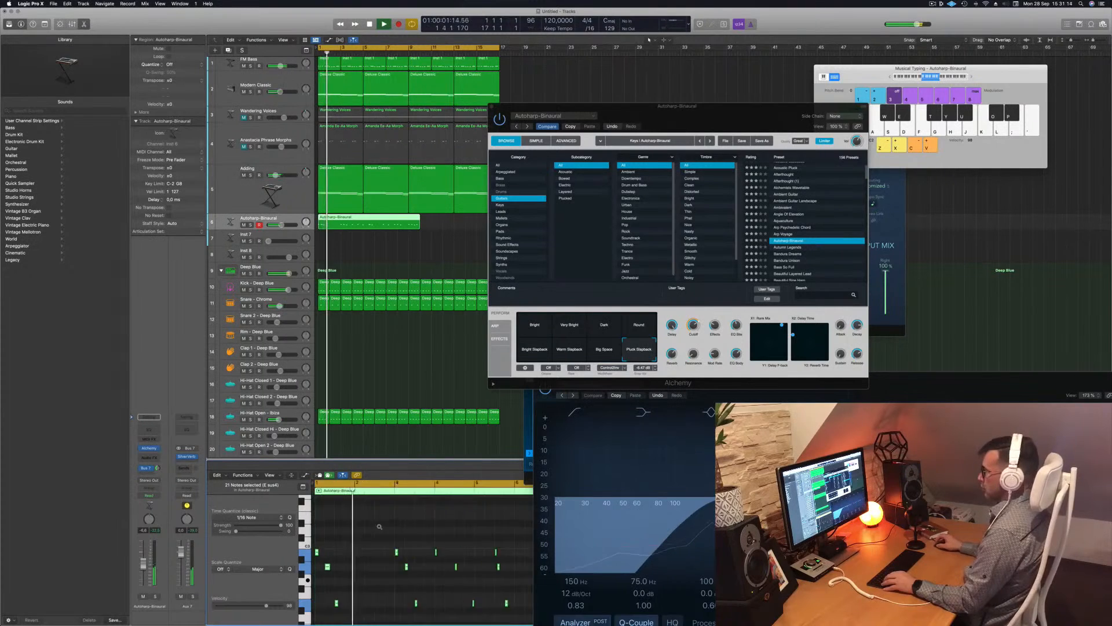
# Split the Autoharp-Binaural region about three bars in and delete the part after the cut
pyautogui.scroll(-5, 379, 527)
pyautogui.scroll(3, 380, 246)
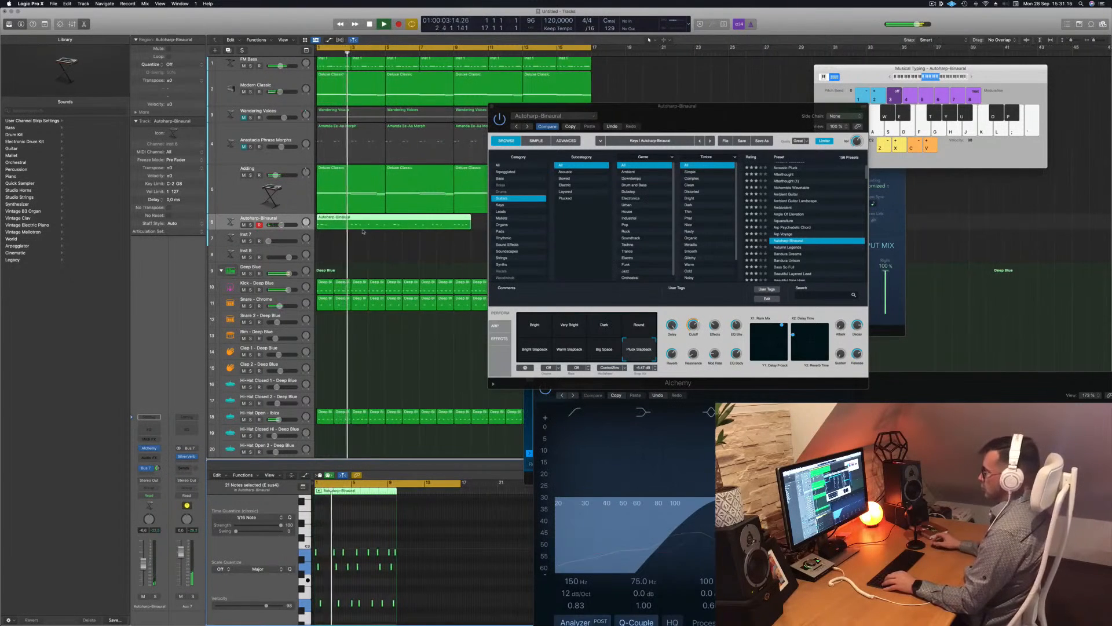
pyautogui.scroll(1, 363, 231)
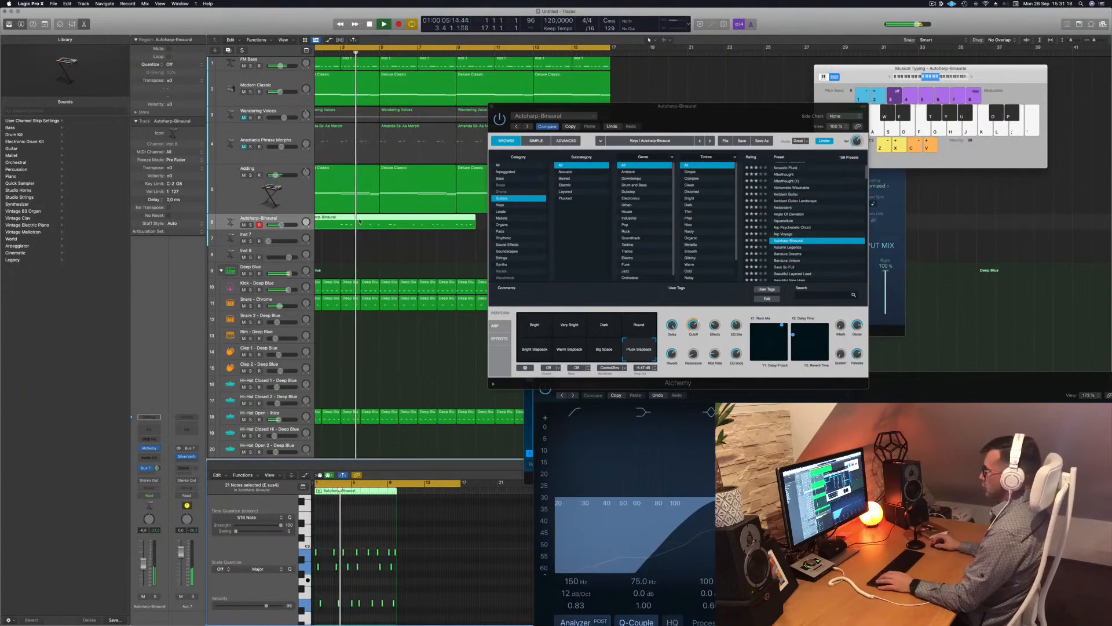
pyautogui.press('Return')
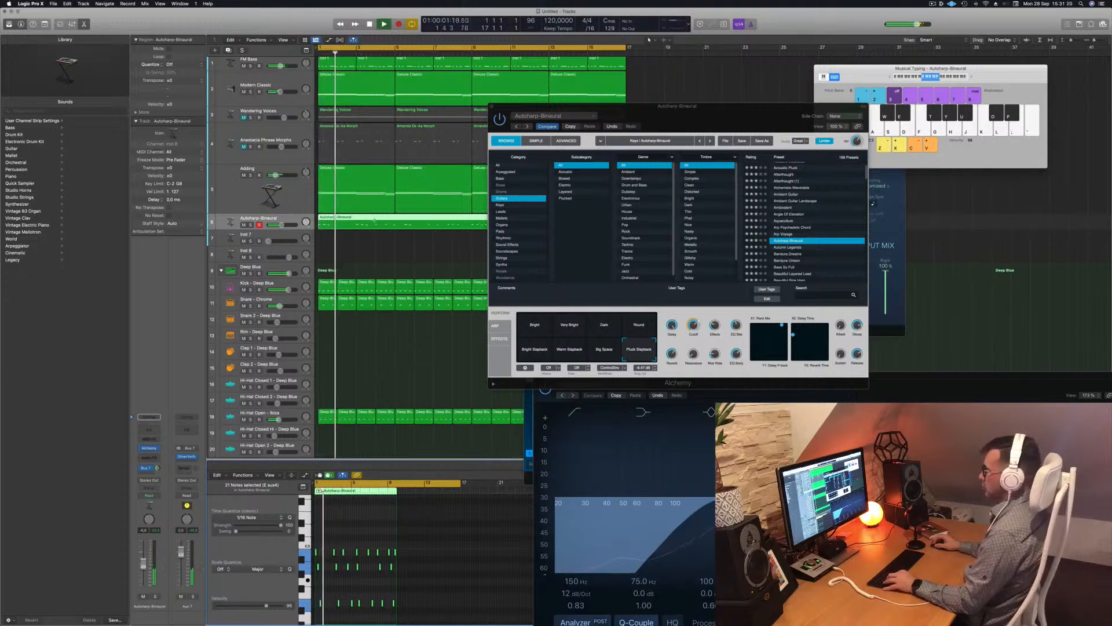
pyautogui.keyDown('super'); pyautogui.doubleClick(375, 220); pyautogui.keyUp('super')
pyautogui.press('Delete')
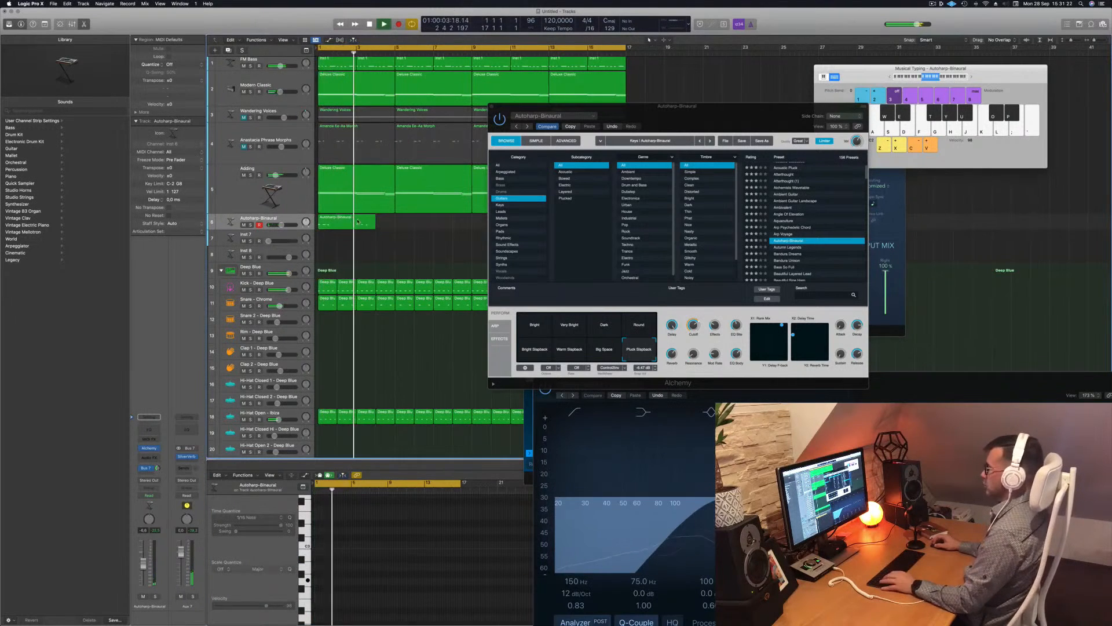
# Repeat the trimmed Autoharp-Binaural phrase every four bars, copying its regions until they fill the 16-bar loop
pyautogui.click(369, 223)
pyautogui.moveTo(375, 224); pyautogui.dragTo(439, 228)
pyautogui.press('Return')
pyautogui.moveTo(716, 115); pyautogui.dragTo(932, 118)
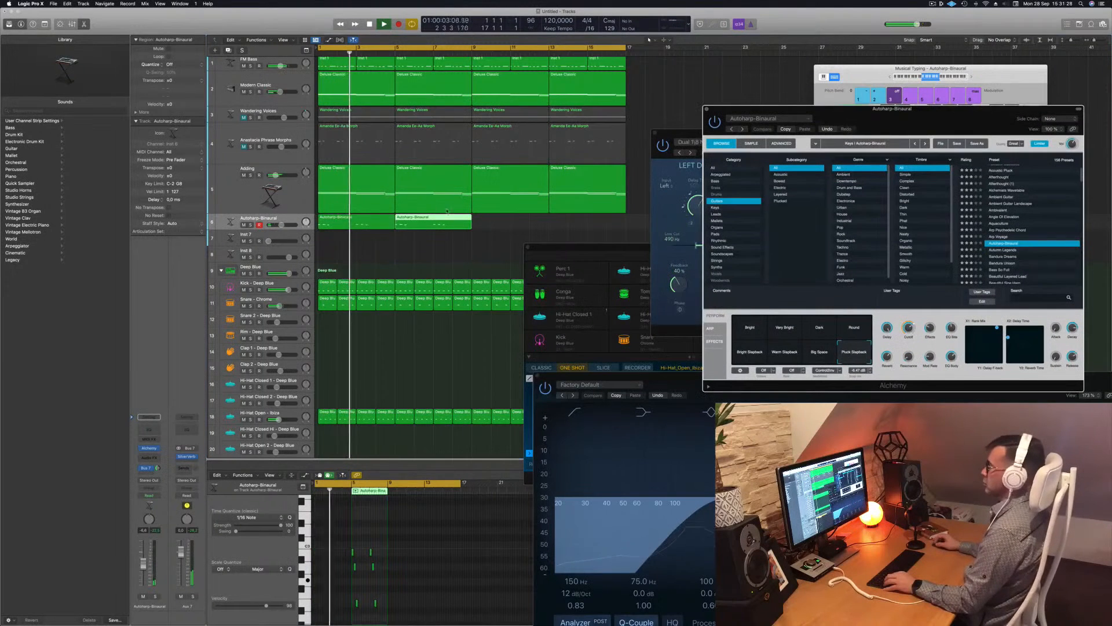
pyautogui.keyDown('shift'); pyautogui.click(351, 217); pyautogui.keyUp('shift')
pyautogui.keyDown('alt'); pyautogui.moveTo(351, 216); pyautogui.dragTo(509, 219); pyautogui.keyUp('alt')
pyautogui.moveTo(900, 115); pyautogui.dragTo(664, 109)
# Turn the Autoharp-Binaural sound's Delay control in Alchemy all the way down and replay the loop
pyautogui.click(516, 323)
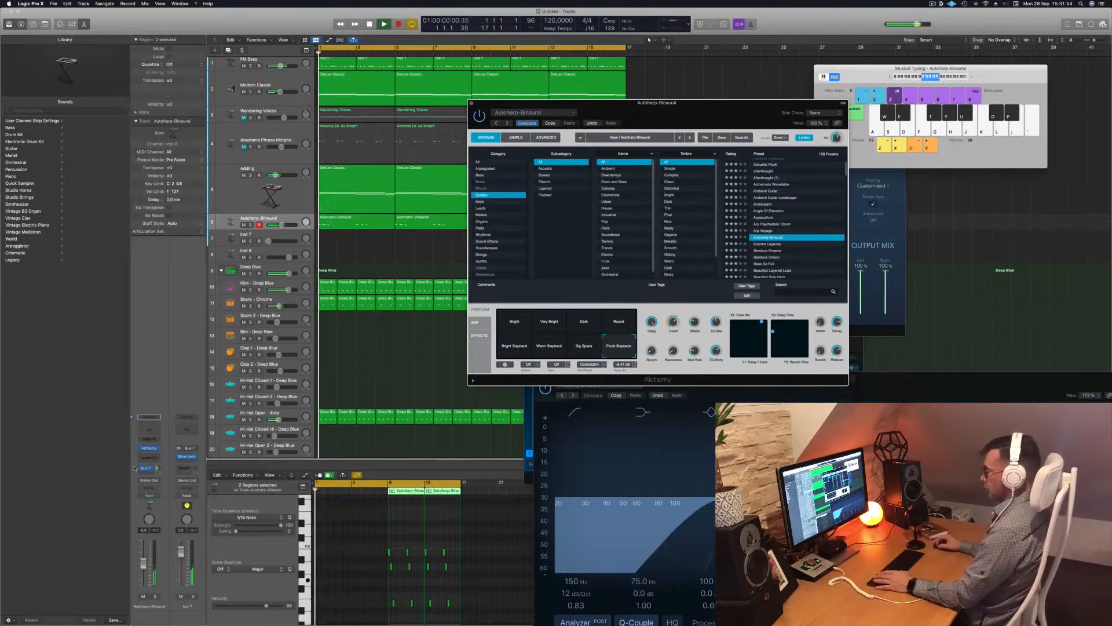
pyautogui.click(326, 382)
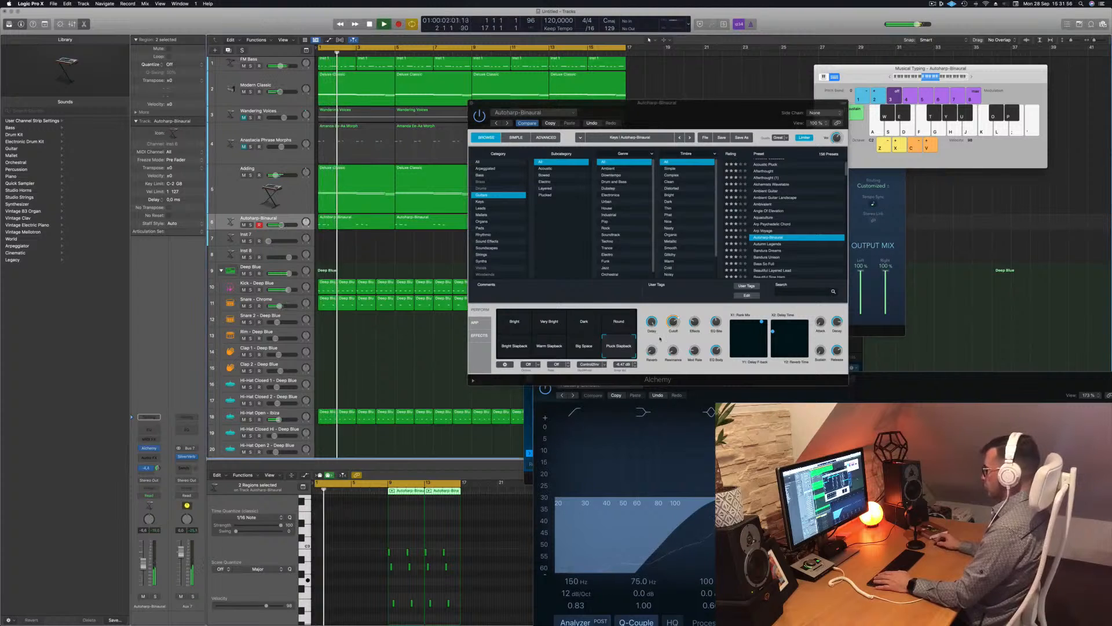
pyautogui.moveTo(652, 324); pyautogui.dragTo(652, 429)
pyautogui.press('space')
pyautogui.press('space')
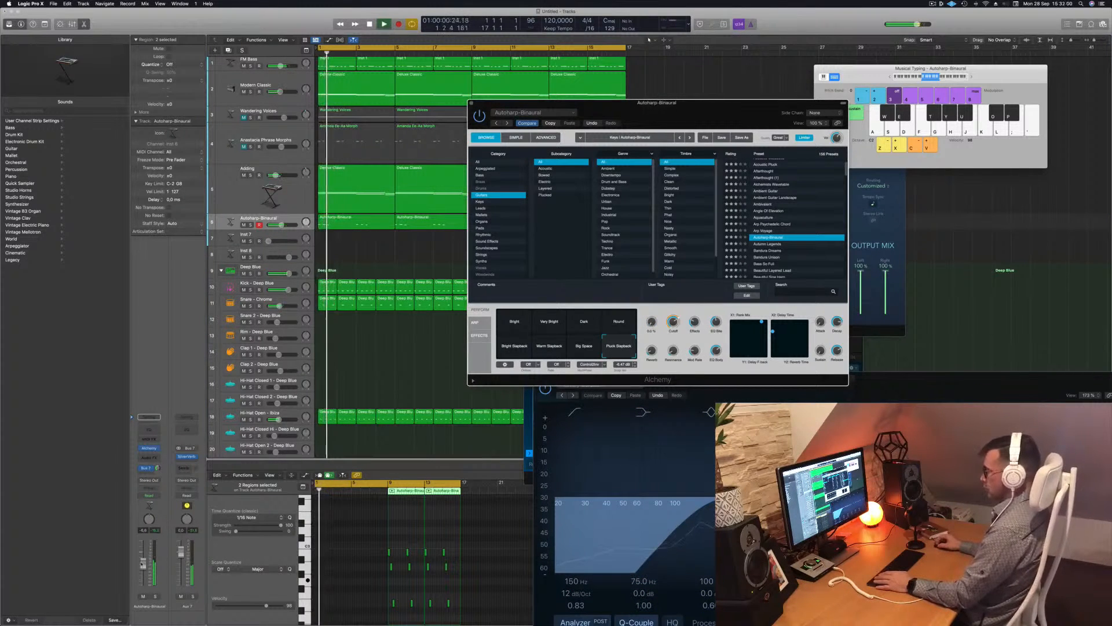
# Lower the Autoharp-Binaural track's volume slightly and check the balance by replaying the loop from the start
pyautogui.click(348, 379)
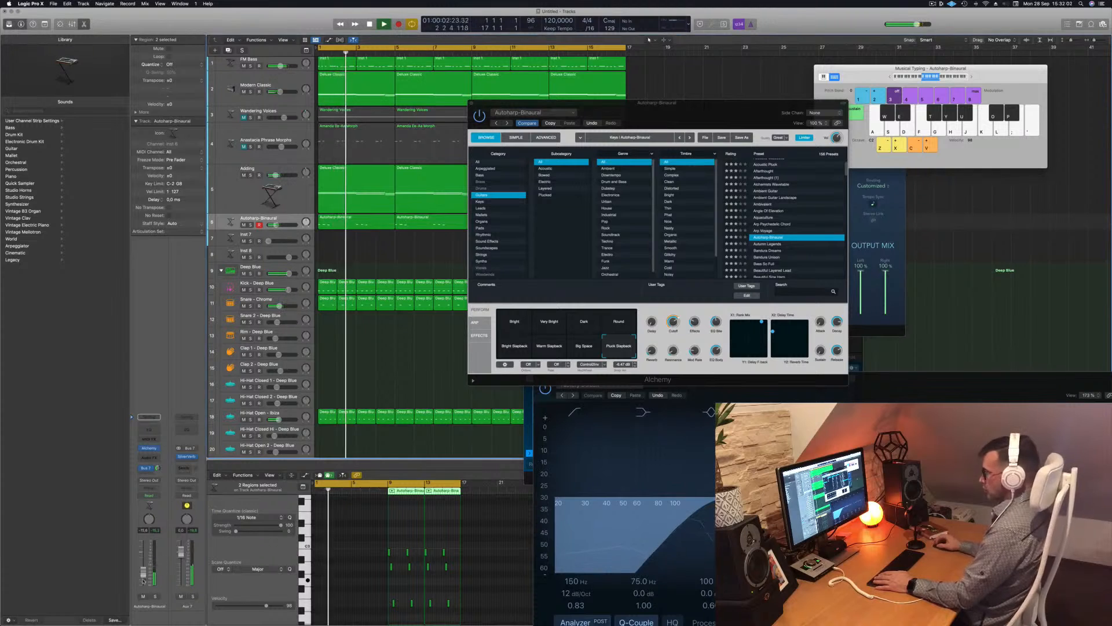
pyautogui.moveTo(144, 579); pyautogui.dragTo(144, 572)
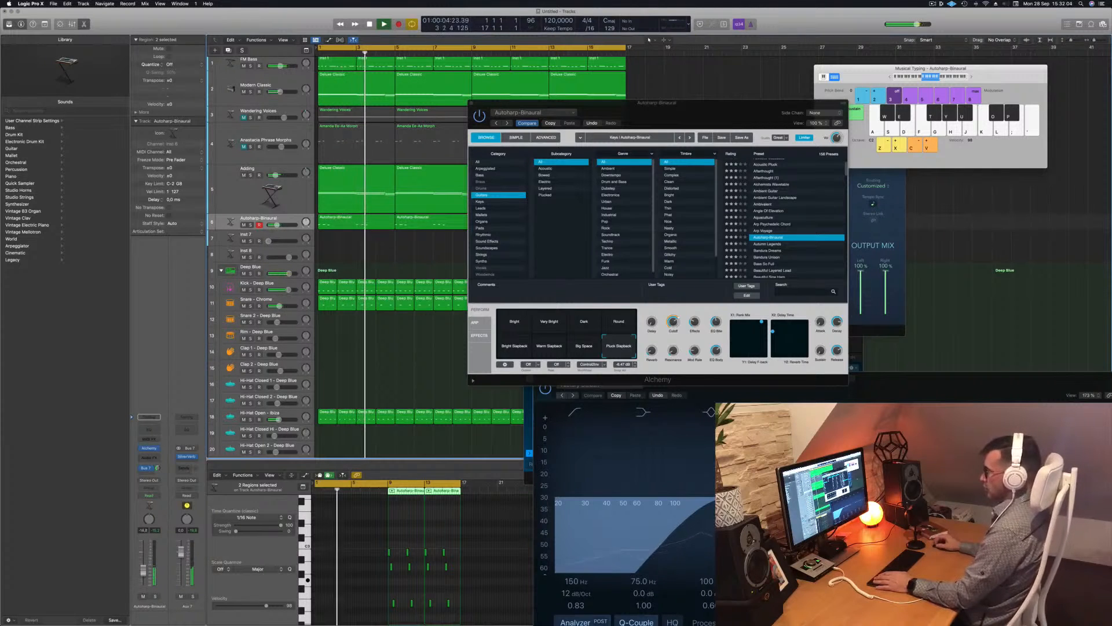
pyautogui.press('space')
pyautogui.press('space')
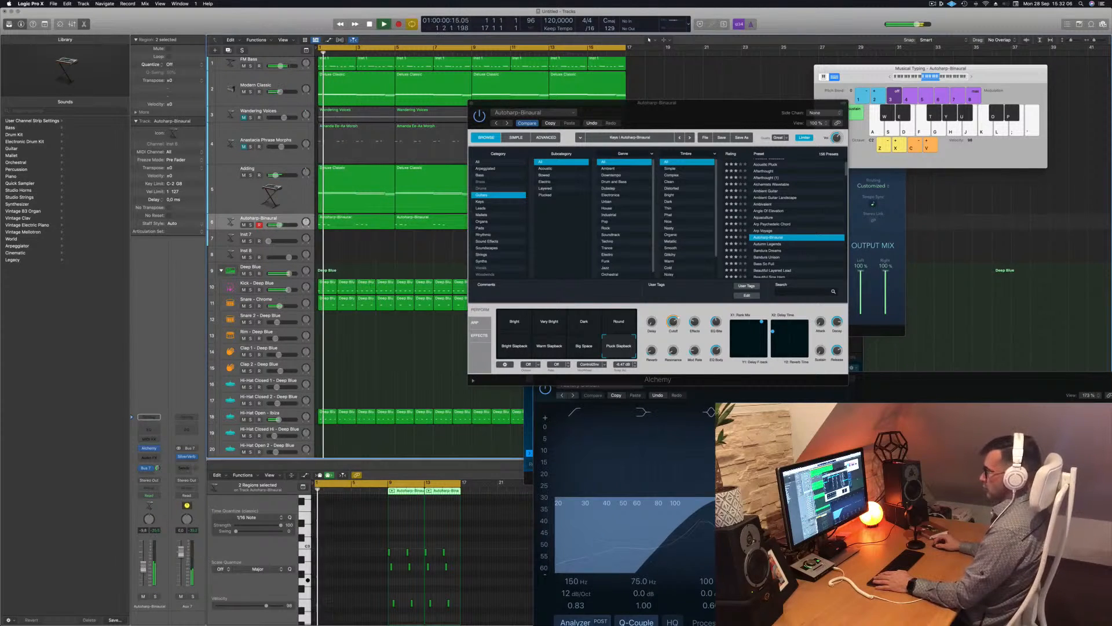
pyautogui.press('space')
pyautogui.press('space')
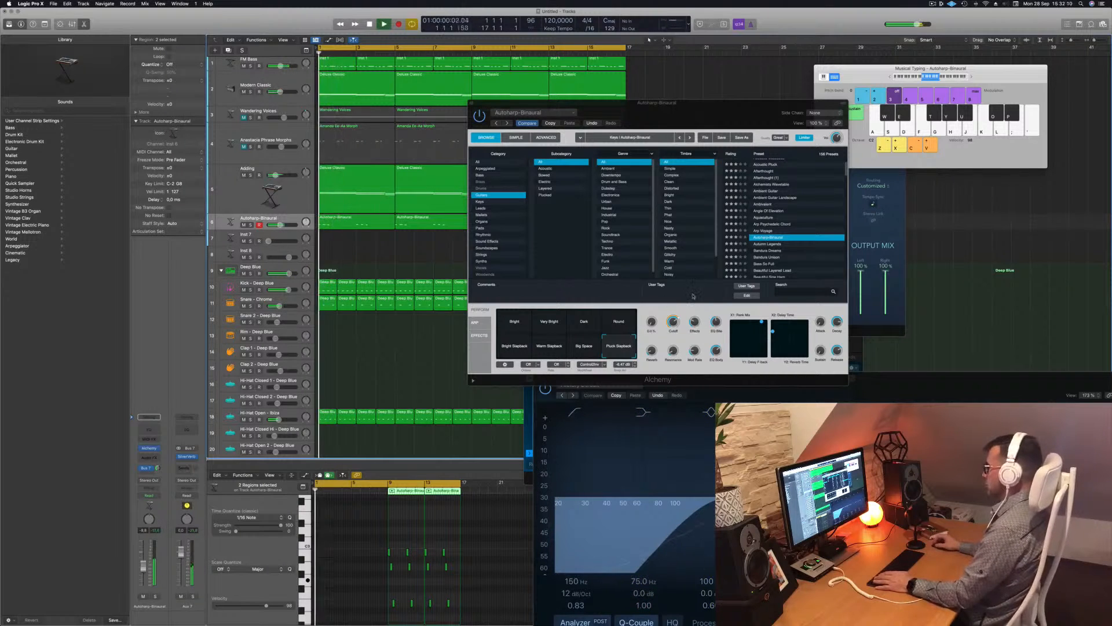
# Reduce the Autoharp-Binaural sound's Cutoff in Alchemy and close the instrument window
pyautogui.moveTo(677, 325); pyautogui.dragTo(677, 339)
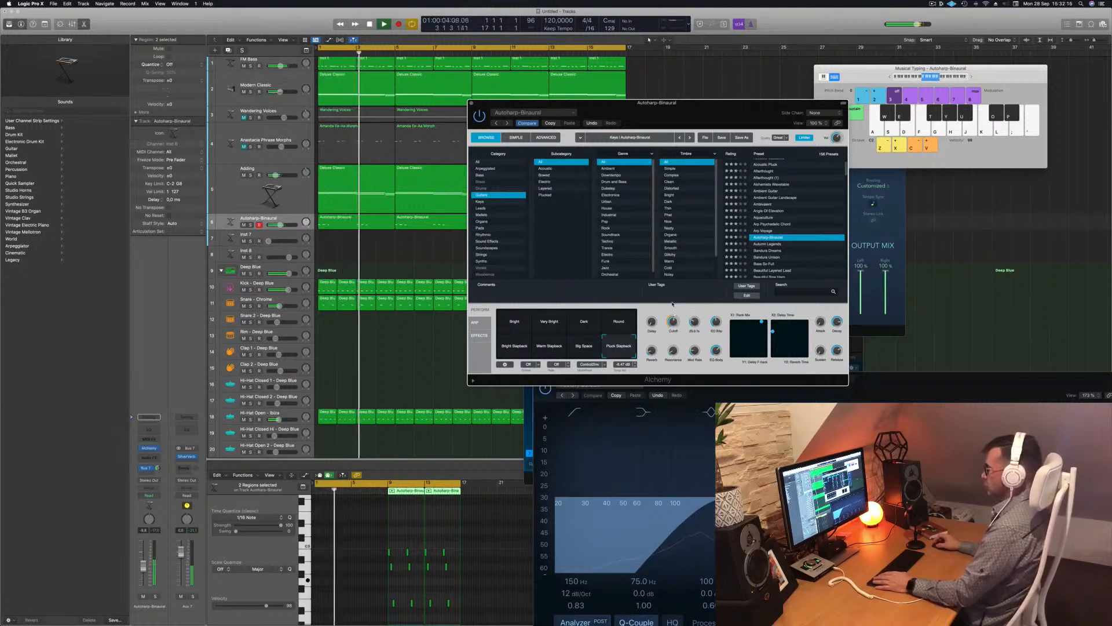
pyautogui.moveTo(475, 104); pyautogui.dragTo(688, 113)
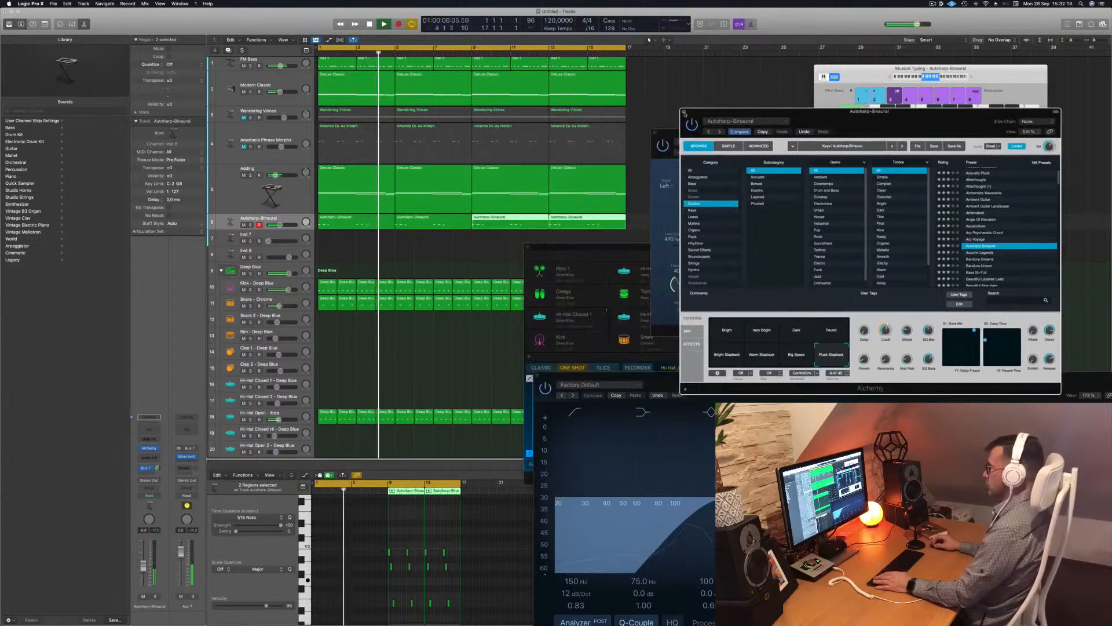
pyautogui.click(685, 112)
# Duplicate the Autoharp-Binaural track as an empty track directly below it with the same sound
pyautogui.click(295, 219)
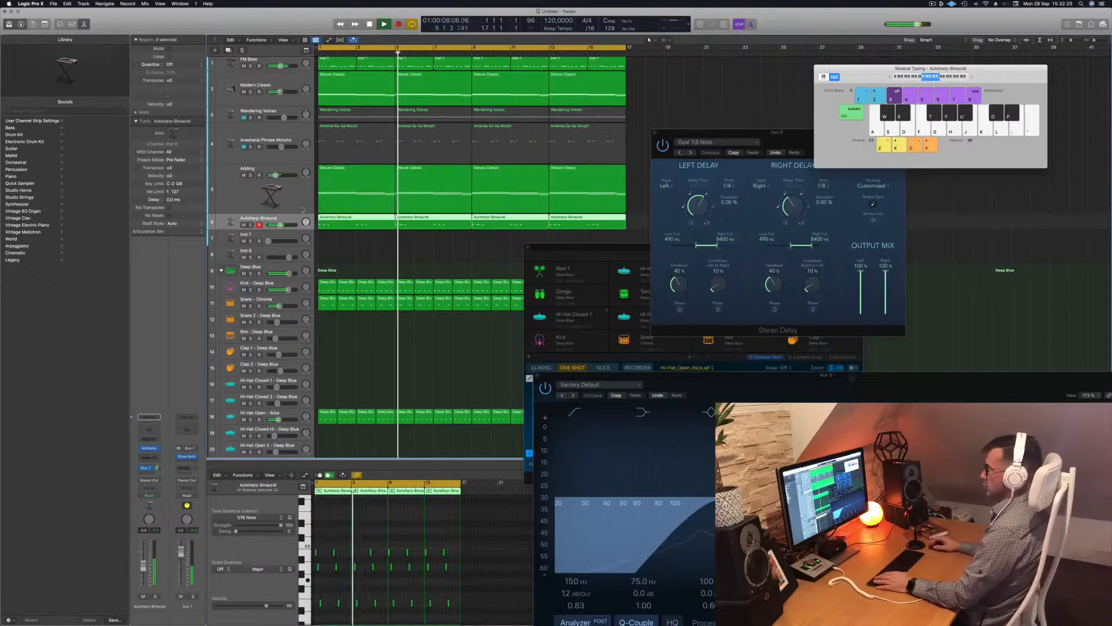
pyautogui.press('super+d')
pyautogui.press('Return')
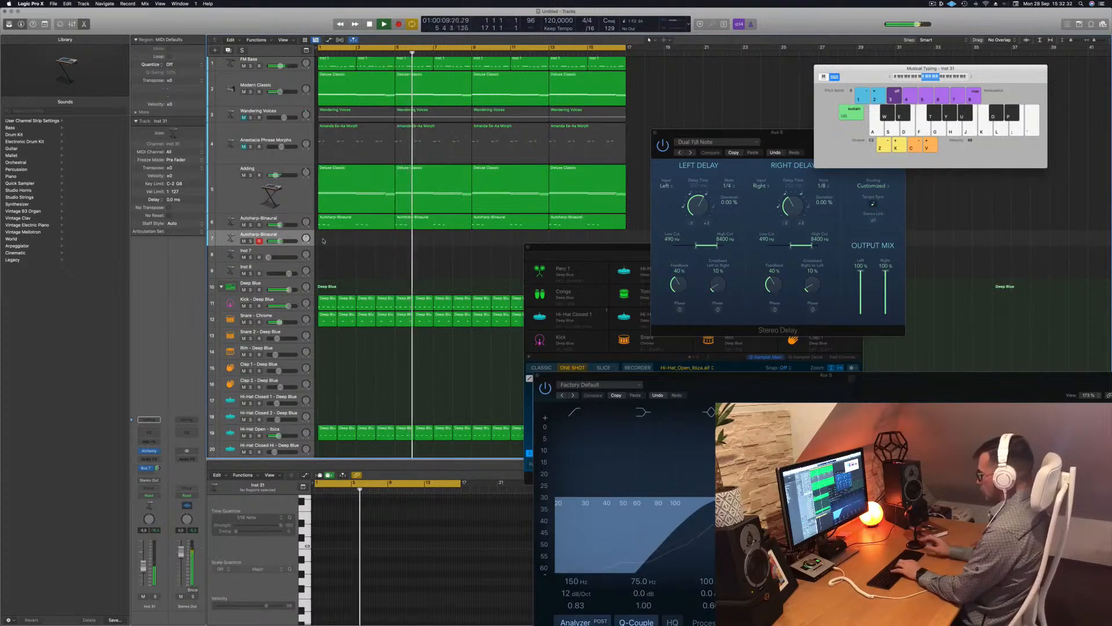
pyautogui.hscroll(2, 323, 241)
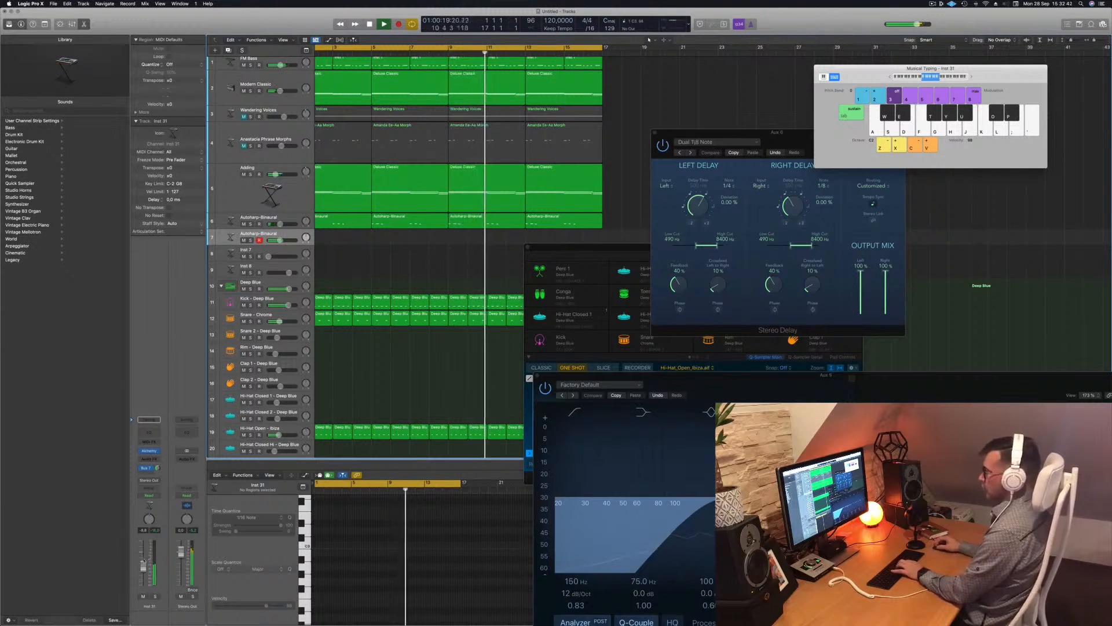
# Rehearse melody ideas with the notes E, D, C, F and G on the duplicated track over the loop
pyautogui.press(';')
pyautogui.press('l')
pyautogui.press('k')
pyautogui.press('l')
pyautogui.press('k')
pyautogui.press(';')
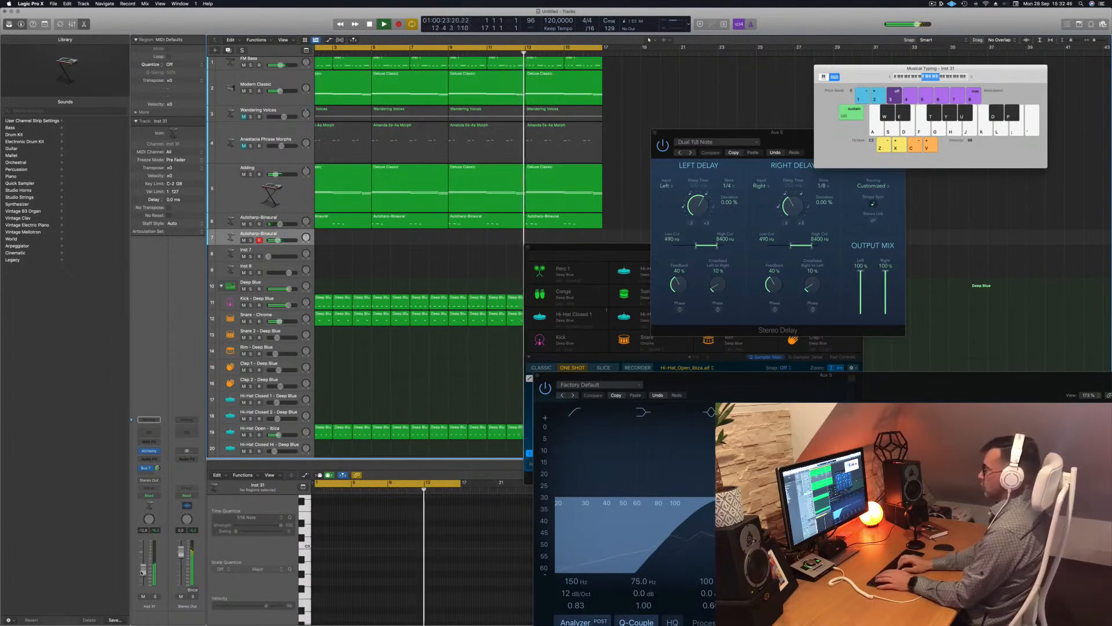
pyautogui.press("'")
pyautogui.press('l')
pyautogui.press('g')
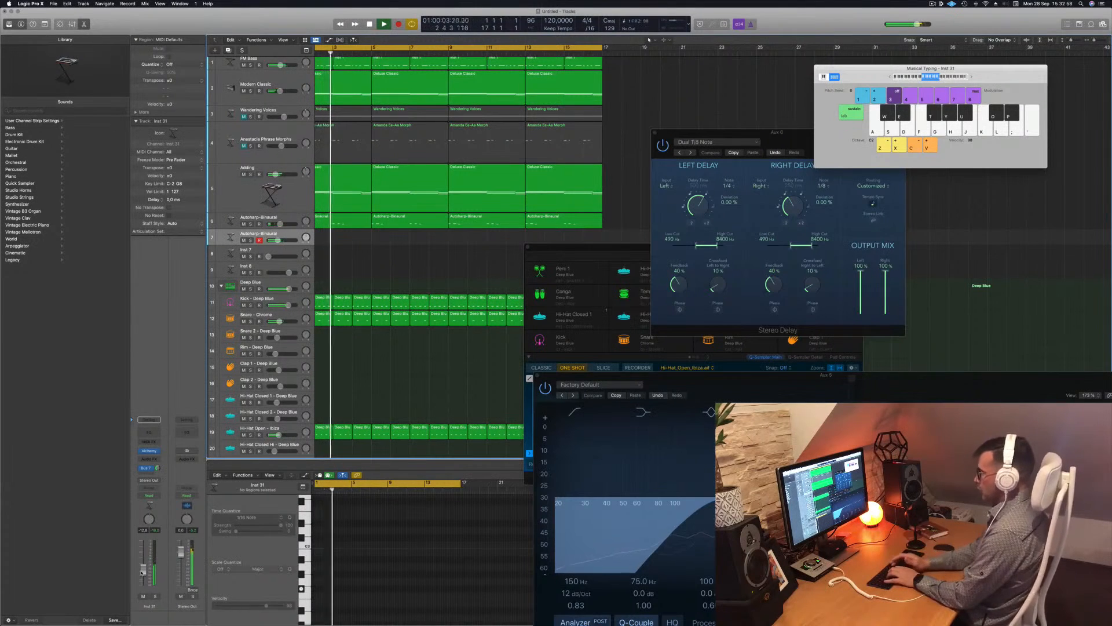
# Record a steady pulse of repeated G notes onto the duplicated Autoharp-Binaural track
pyautogui.press('r')
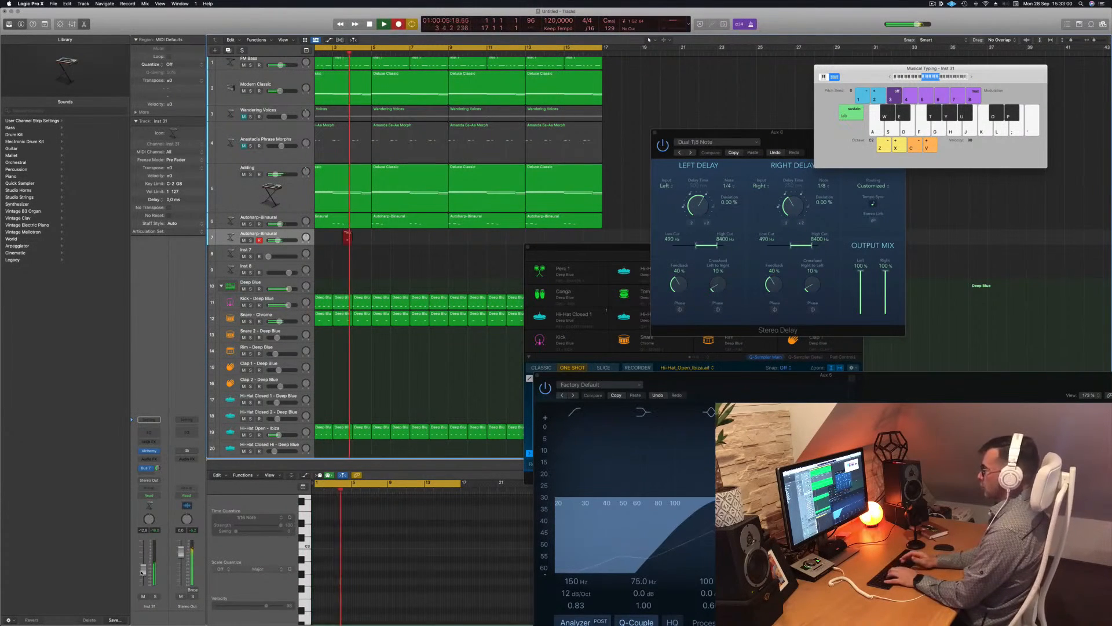
pyautogui.press('g')
pyautogui.press('g')
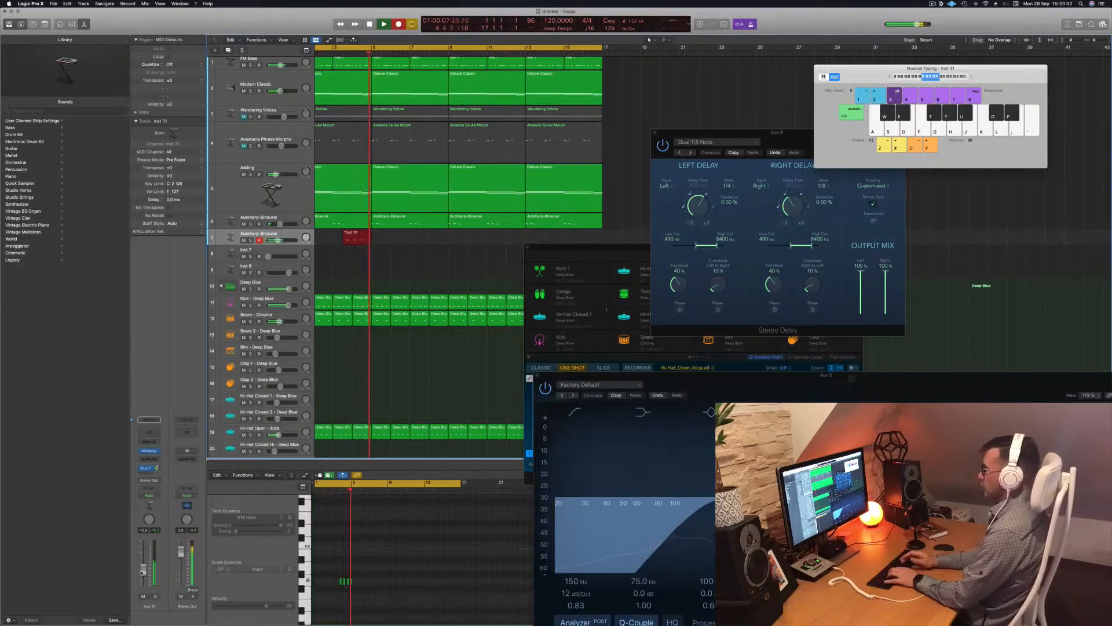
pyautogui.press('g')
pyautogui.press('g')
pyautogui.press('g')
pyautogui.press('g')
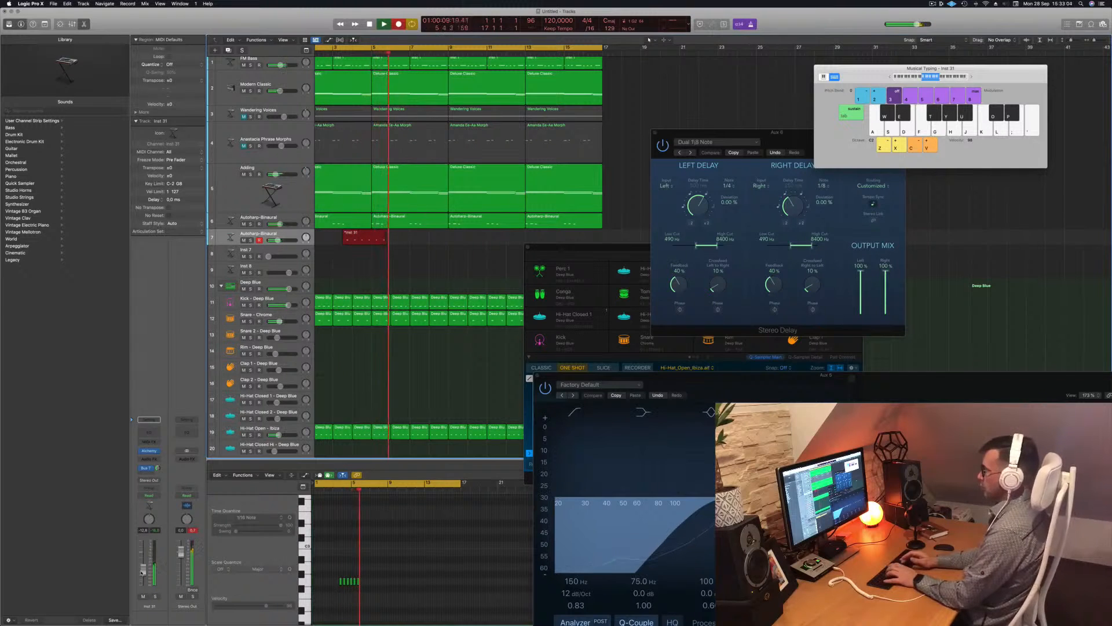
pyautogui.press('g')
pyautogui.press('g')
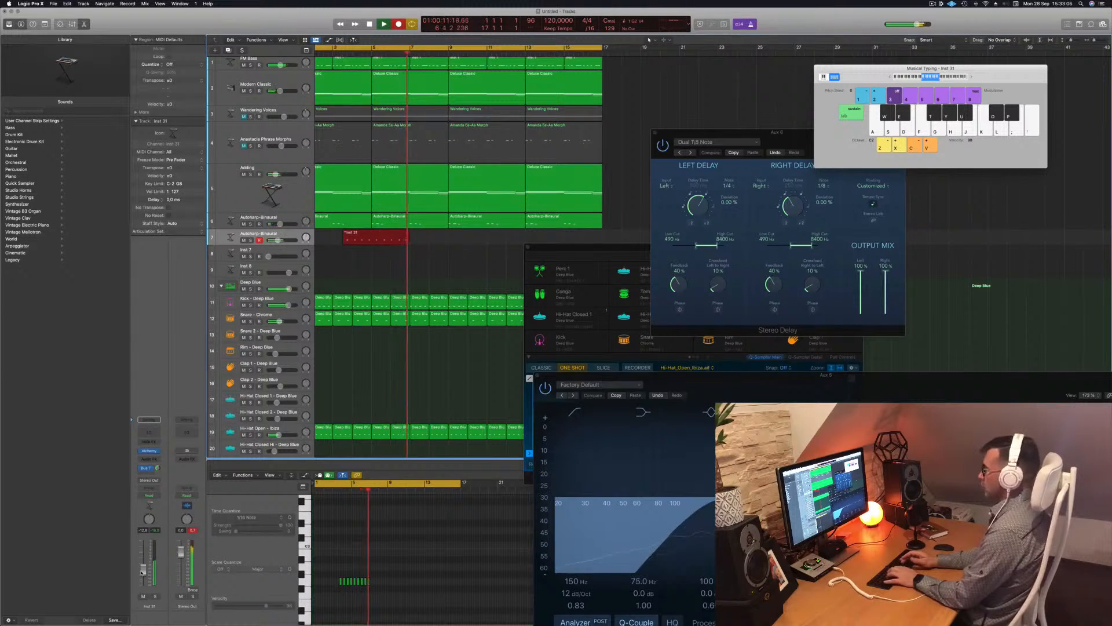
pyautogui.press('g')
pyautogui.press('g')
pyautogui.press('g')
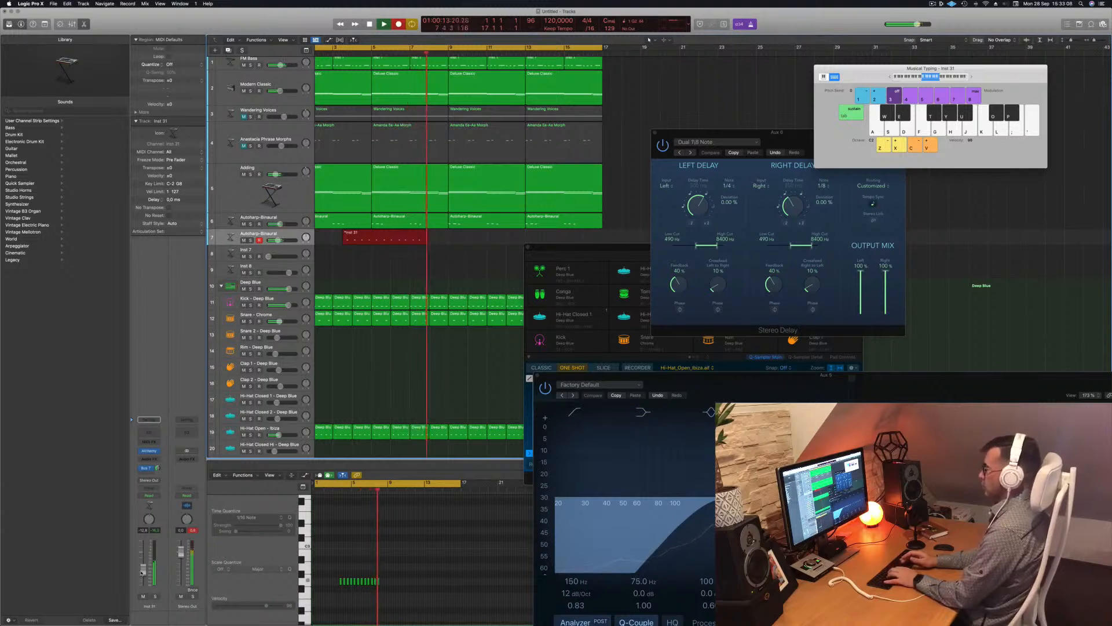
pyautogui.press('space')
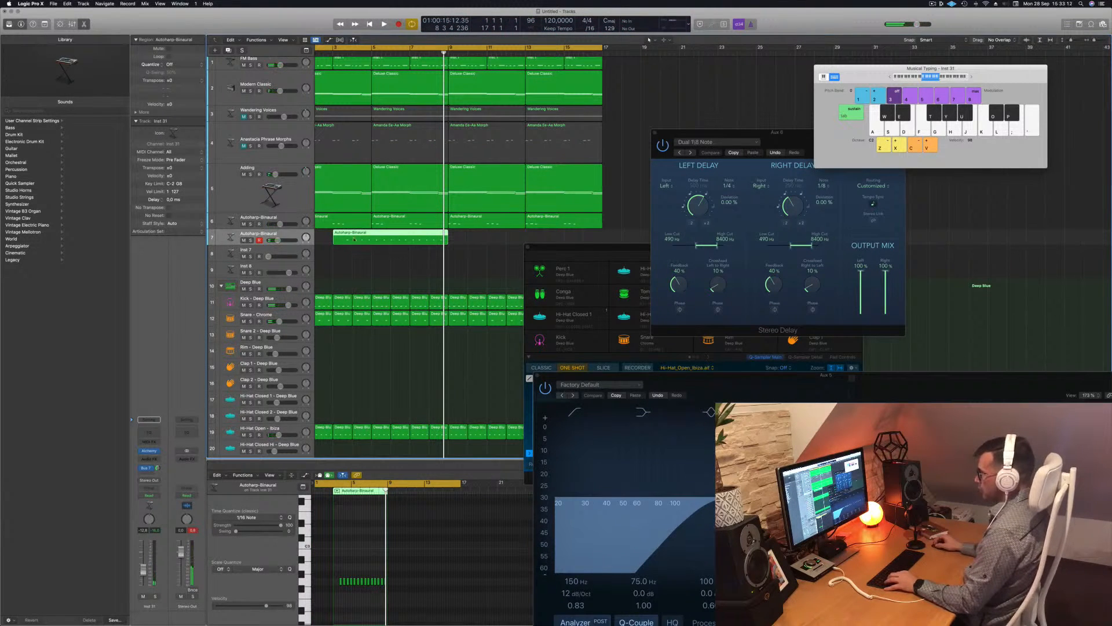
# Cut off the opening bar of the repeated-note recording, move the rest to the start of the loop and play it
pyautogui.keyDown('super'); pyautogui.doubleClick(352, 239); pyautogui.keyUp('super')
pyautogui.click(342, 238)
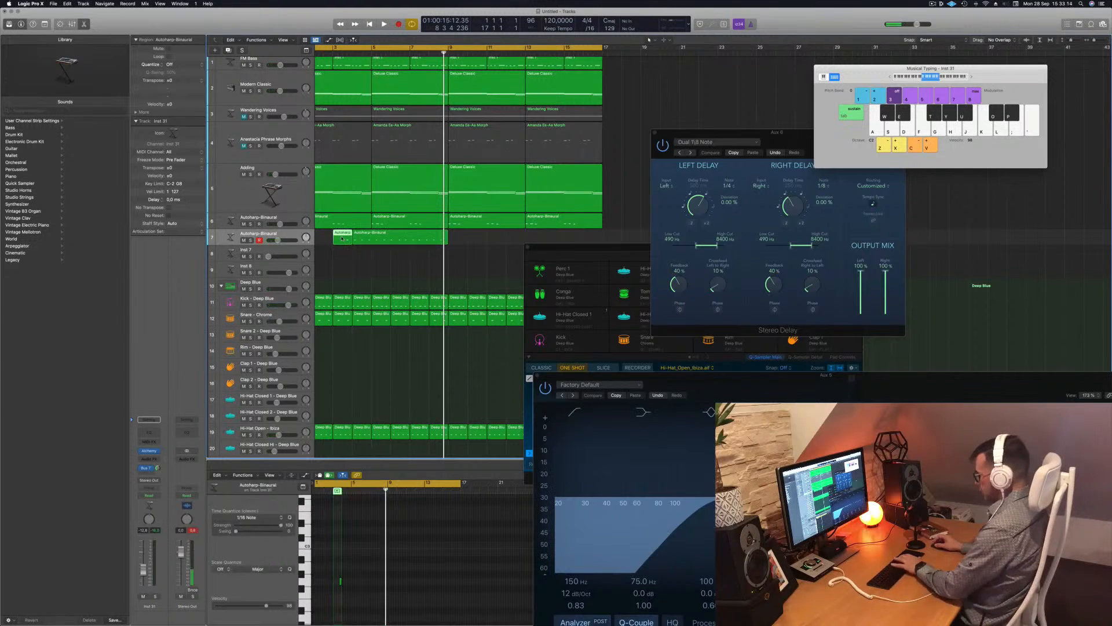
pyautogui.hscroll(-4, 337, 248)
pyautogui.moveTo(416, 239); pyautogui.dragTo(358, 241)
pyautogui.press('space')
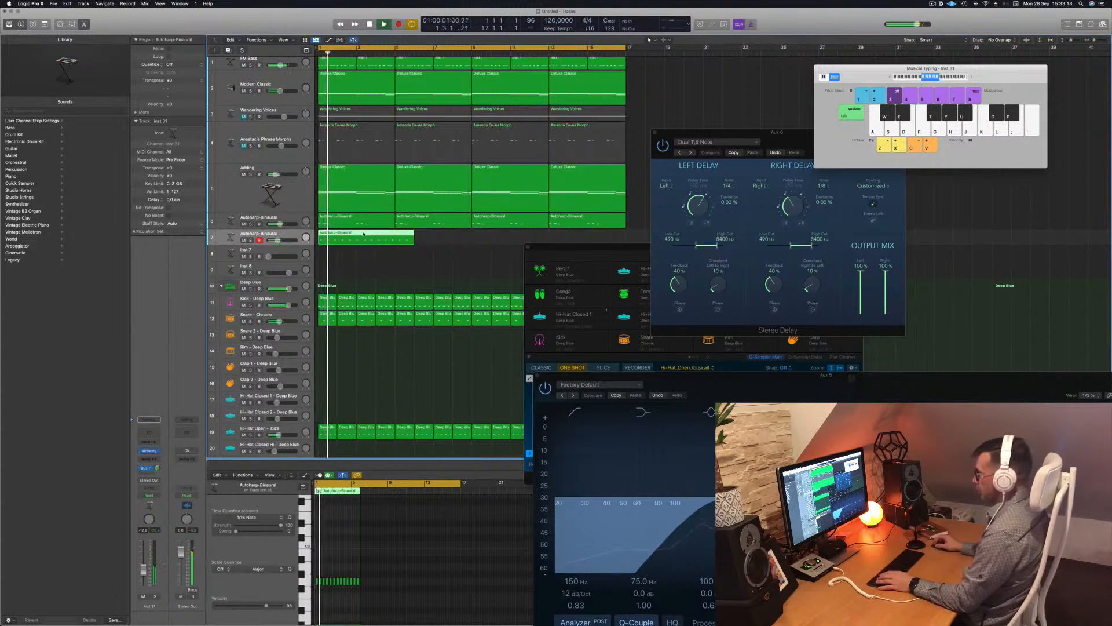
# Open the repeated-note region in the Piano Roll and check its note timing while replaying the loop
pyautogui.moveTo(378, 462); pyautogui.dragTo(377, 480)
pyautogui.press('space')
pyautogui.press('space')
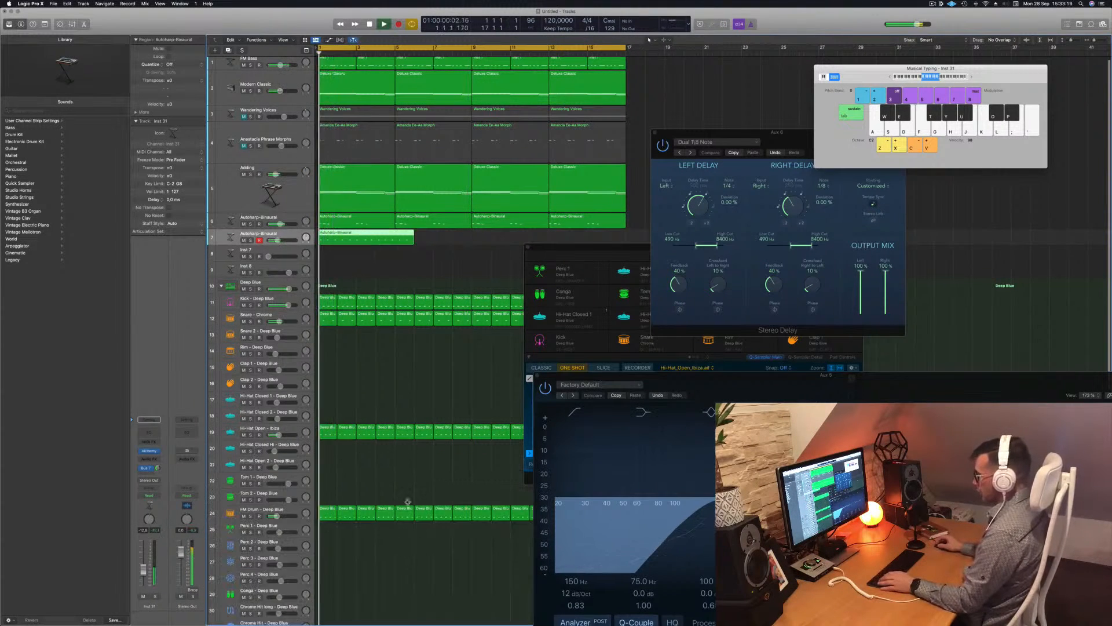
pyautogui.doubleClick(373, 236)
pyautogui.press('space')
pyautogui.press('space')
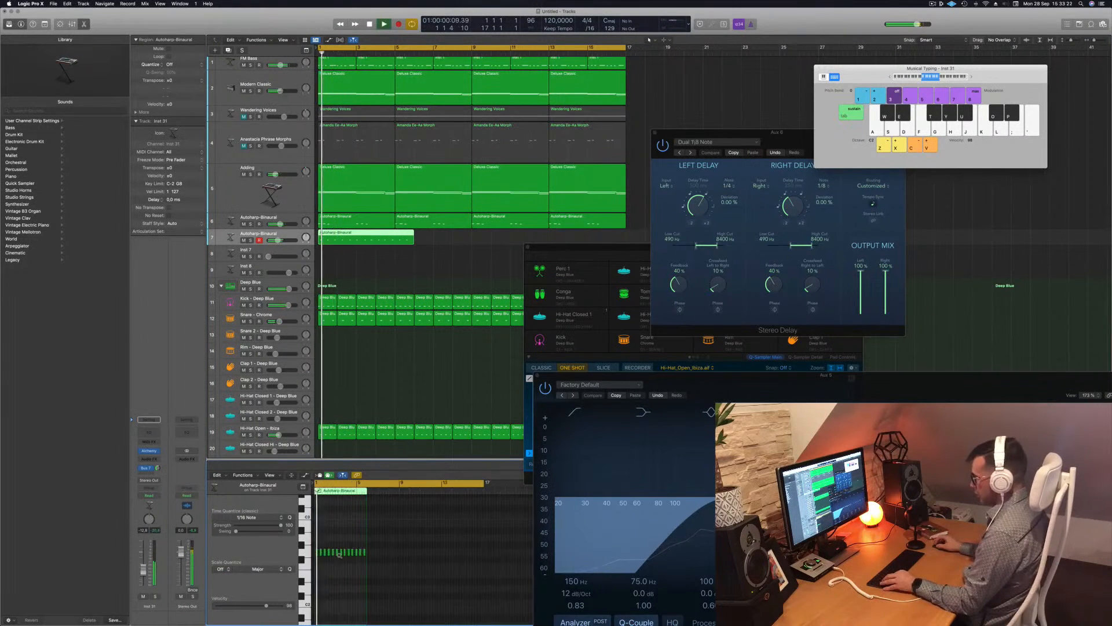
pyautogui.hscroll(5, 349, 559)
pyautogui.hscroll(-3, 380, 584)
pyautogui.press('space')
pyautogui.press('space')
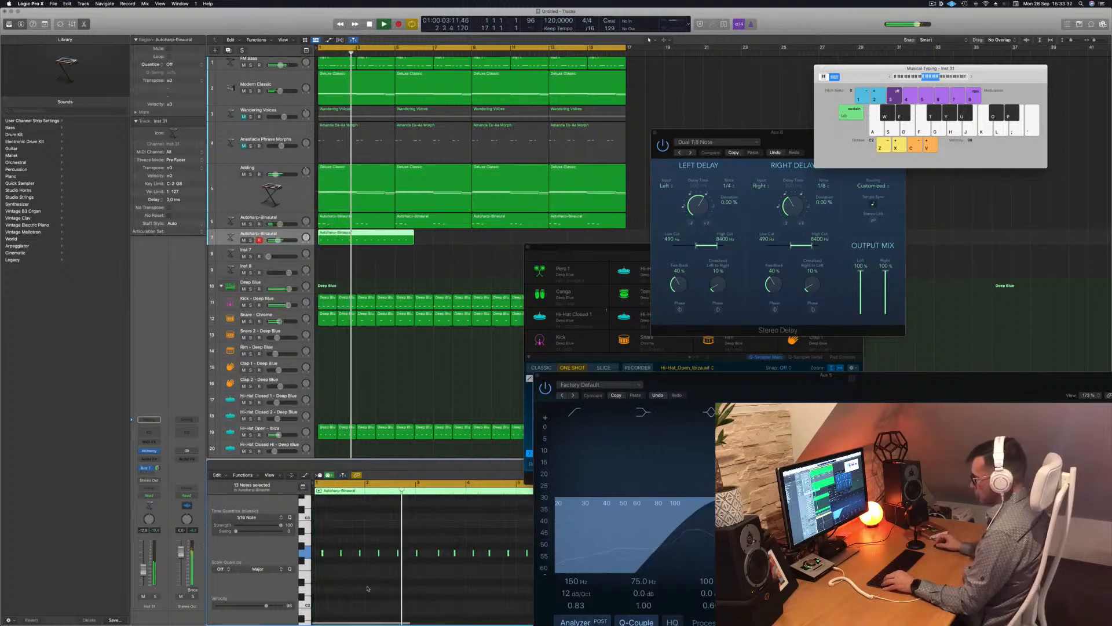
# Inspect the repeated G notes in the Piano Roll, selecting a single note and replaying the loop to judge their timing
pyautogui.press('space')
pyautogui.press('space')
pyautogui.hscroll(3, 407, 578)
pyautogui.scroll(3, 413, 577)
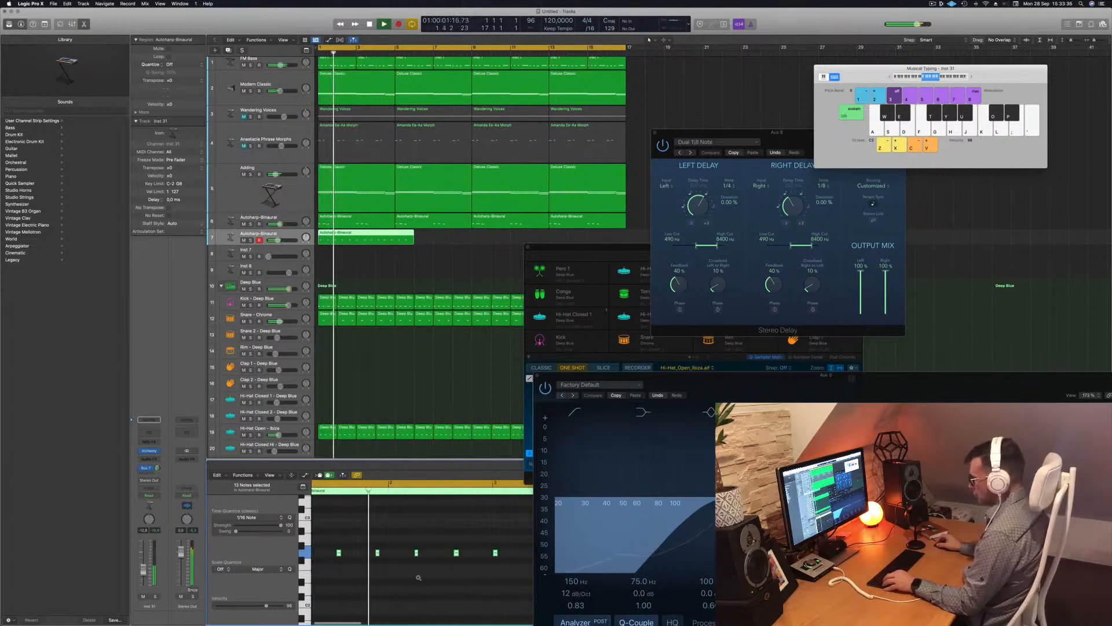
pyautogui.hscroll(3, 446, 580)
pyautogui.scroll(-2, 450, 574)
pyautogui.moveTo(455, 539); pyautogui.dragTo(474, 559)
pyautogui.press('Return')
pyautogui.scroll(-1, 476, 574)
pyautogui.scroll(1, 480, 575)
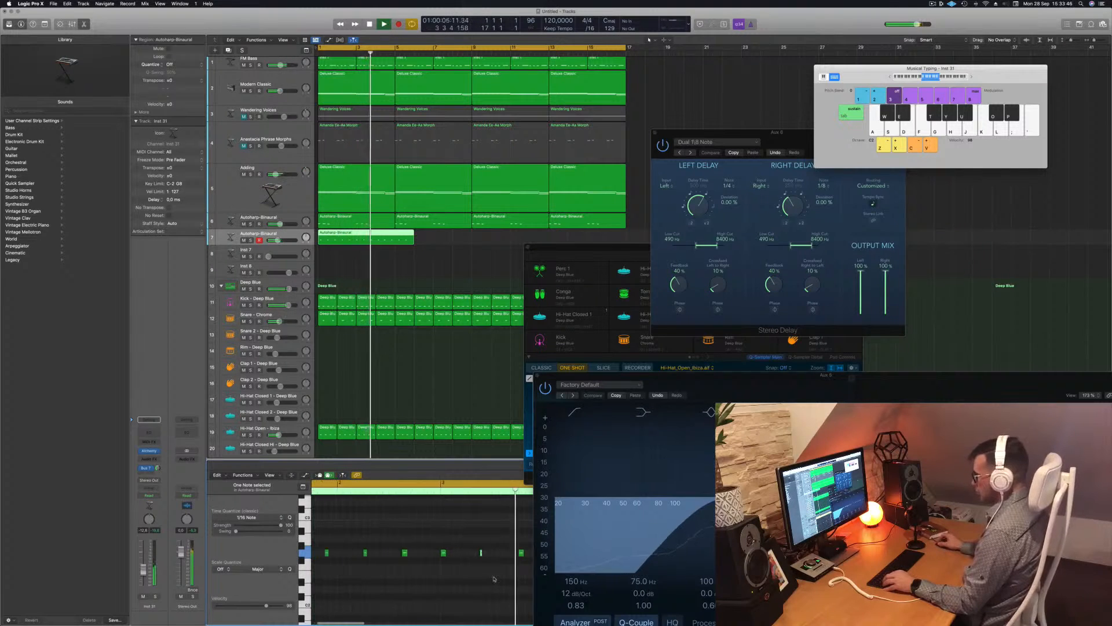
pyautogui.hscroll(-1, 520, 582)
pyautogui.hscroll(6, 520, 582)
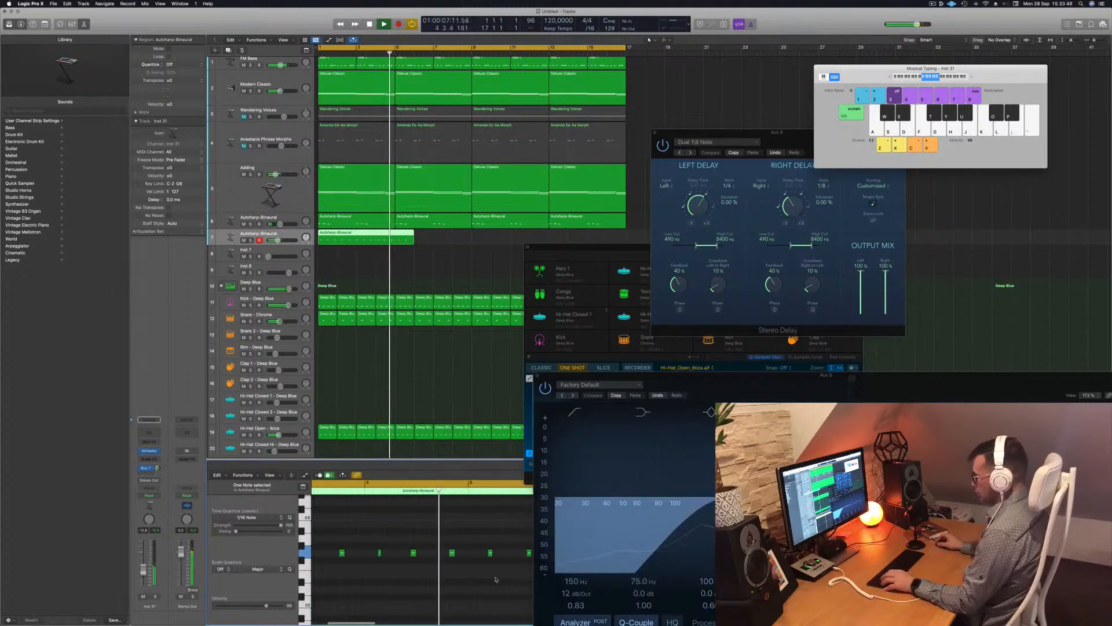
pyautogui.press('Return')
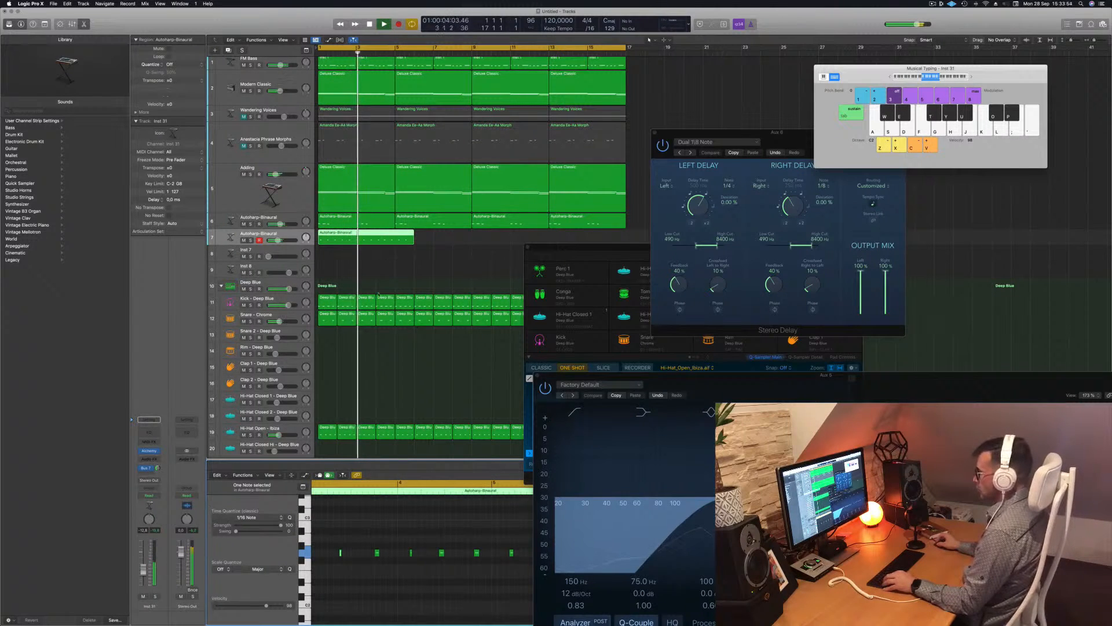
pyautogui.press('Return')
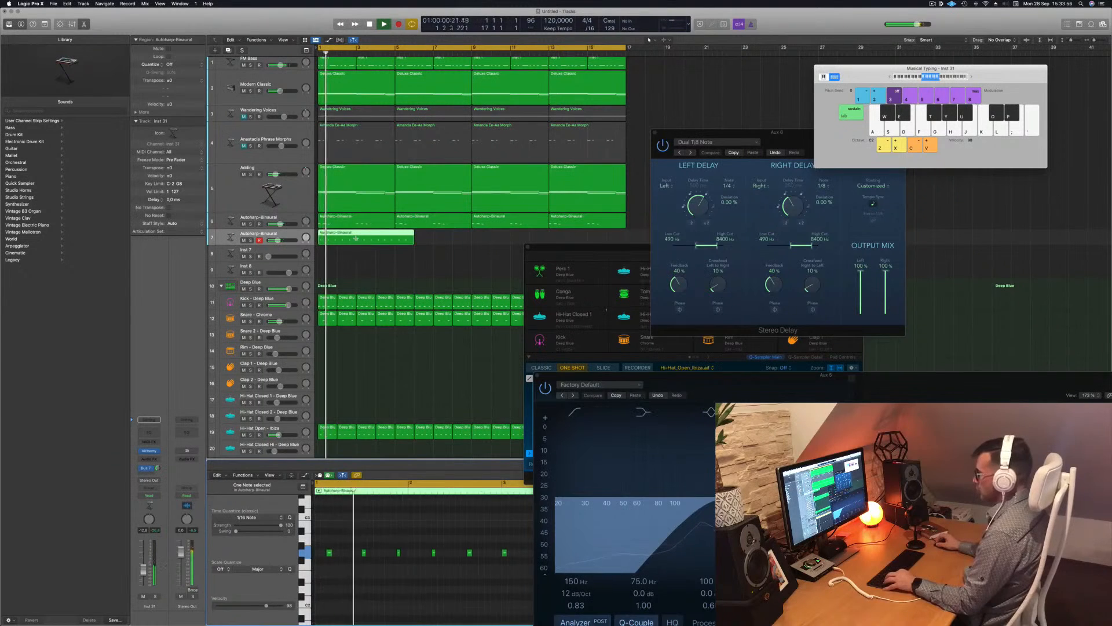
# Shorten the repeated-note region to its first two bars and copy it until it fills the 16-bar loop
pyautogui.press('r')
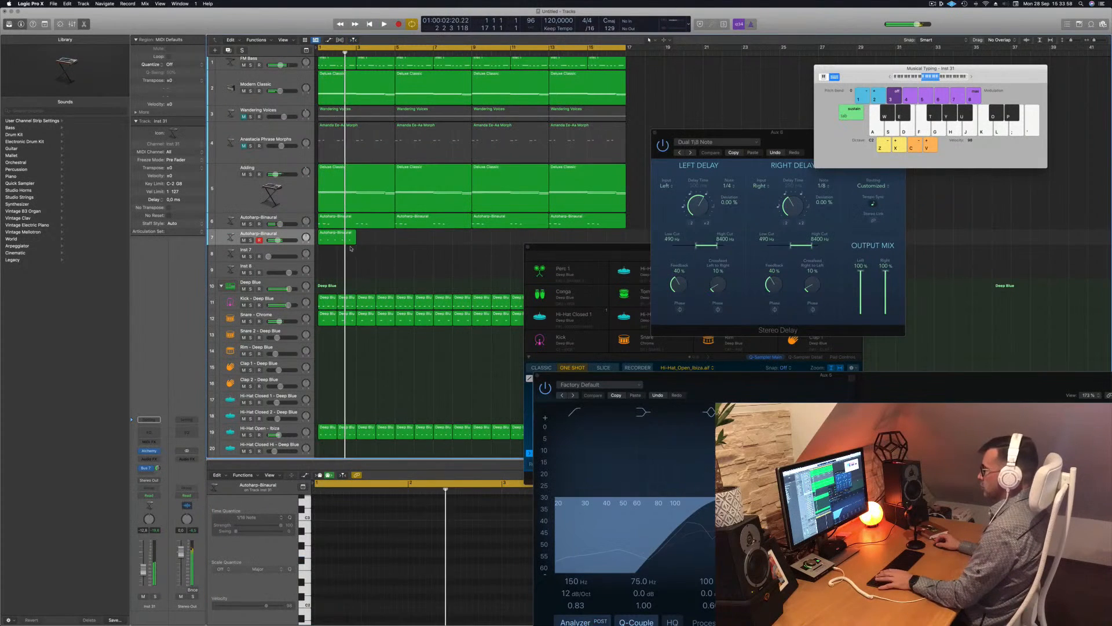
pyautogui.press('space')
pyautogui.click(329, 239)
pyautogui.moveTo(329, 238); pyautogui.dragTo(417, 237)
pyautogui.click(344, 239)
pyautogui.moveTo(330, 234); pyautogui.dragTo(487, 242)
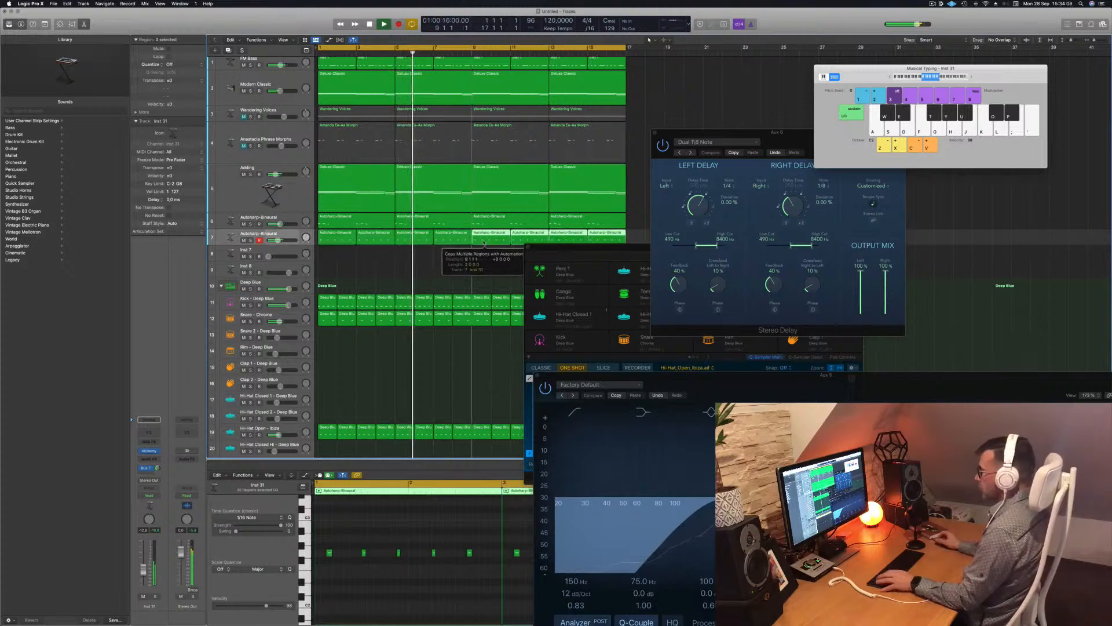
pyautogui.press('Return')
pyautogui.press('space')
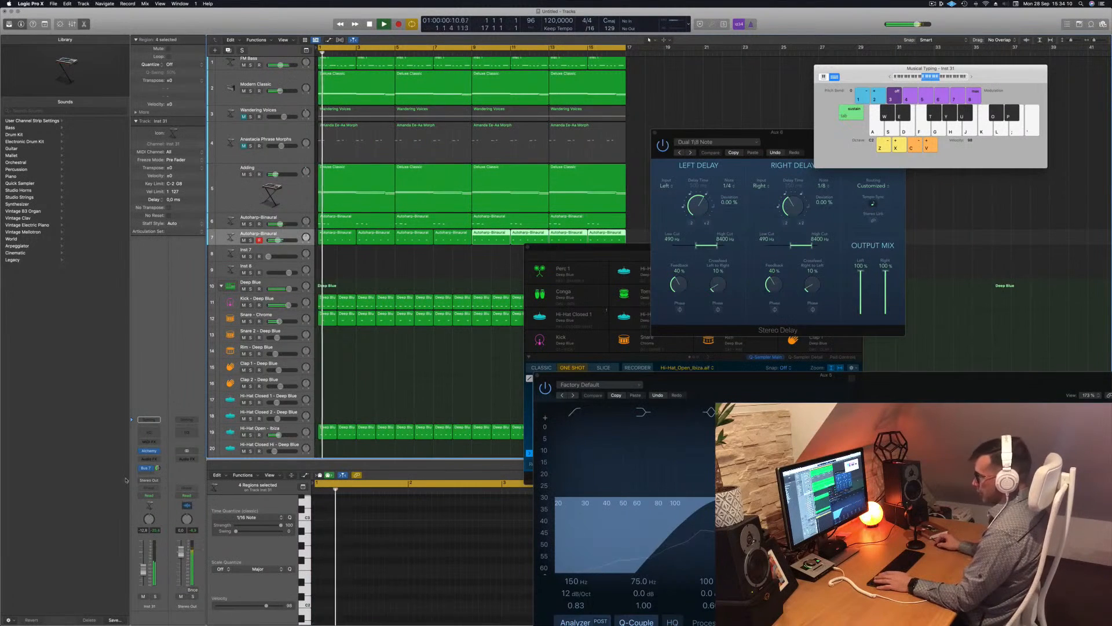
# Adjust the Bus 7 send on the repeated-note track and add a second send to Bus 6 (Aux 6)
pyautogui.moveTo(157, 469); pyautogui.dragTo(160, 470)
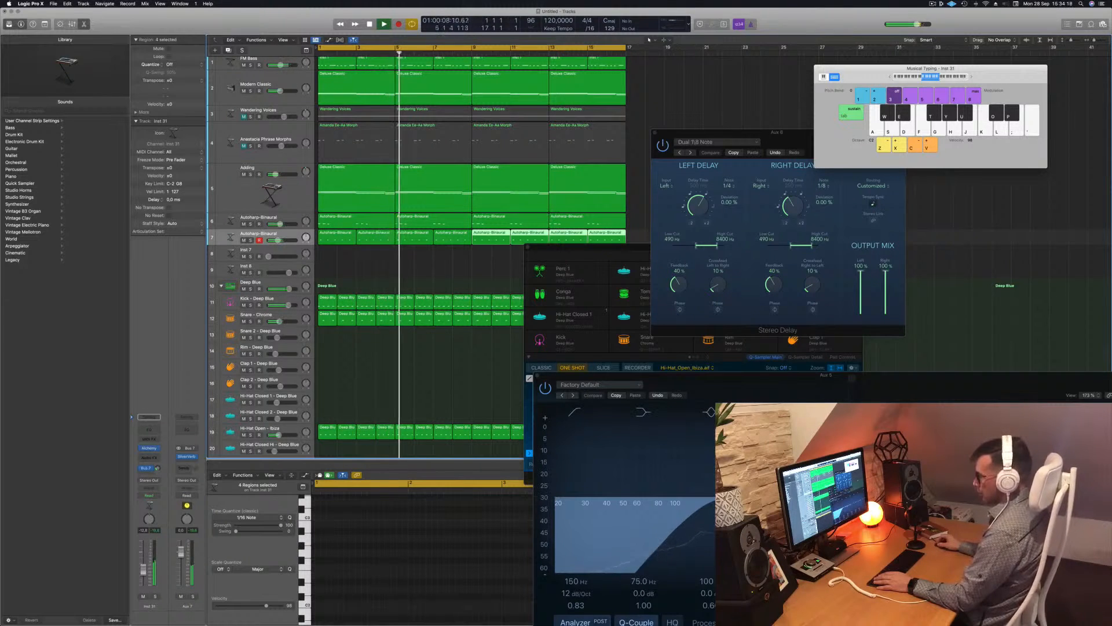
pyautogui.click(146, 475)
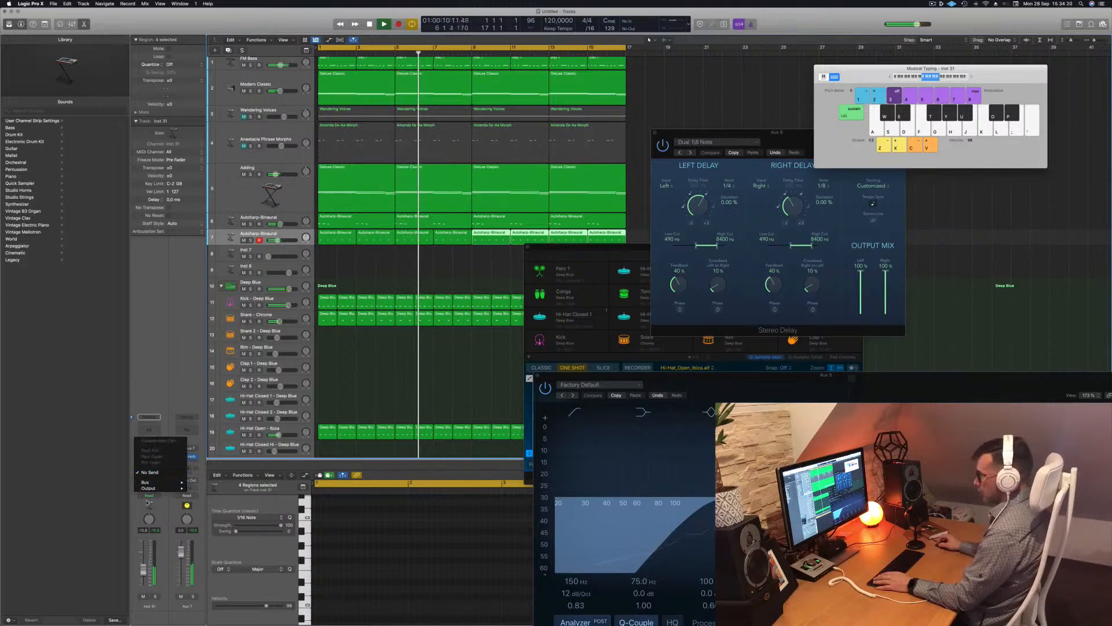
pyautogui.moveTo(152, 482)
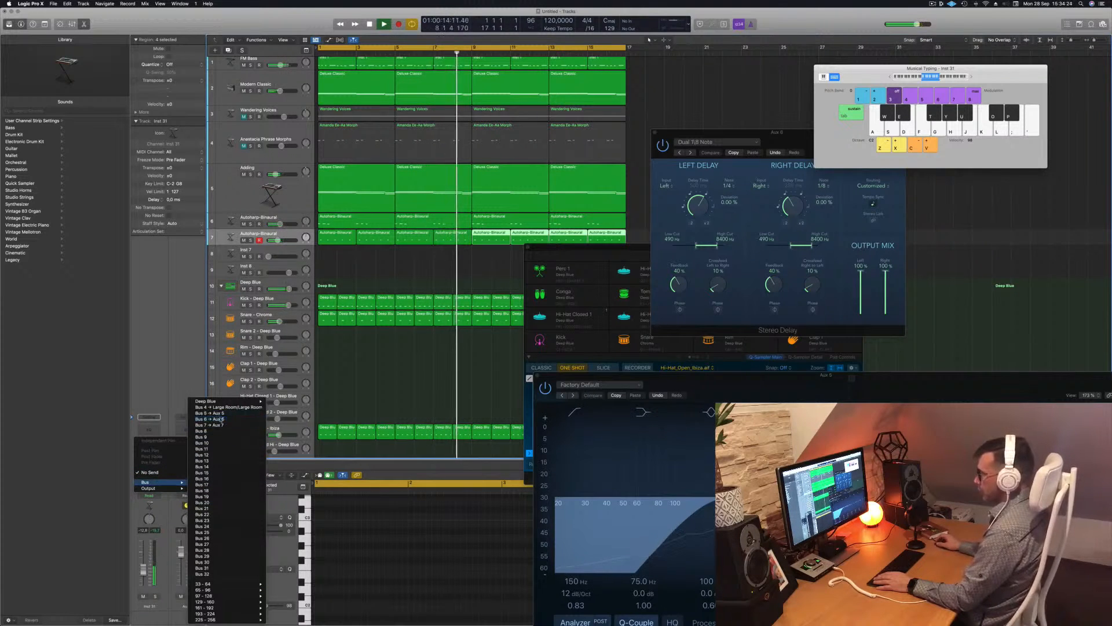
pyautogui.click(224, 419)
pyautogui.press('Return')
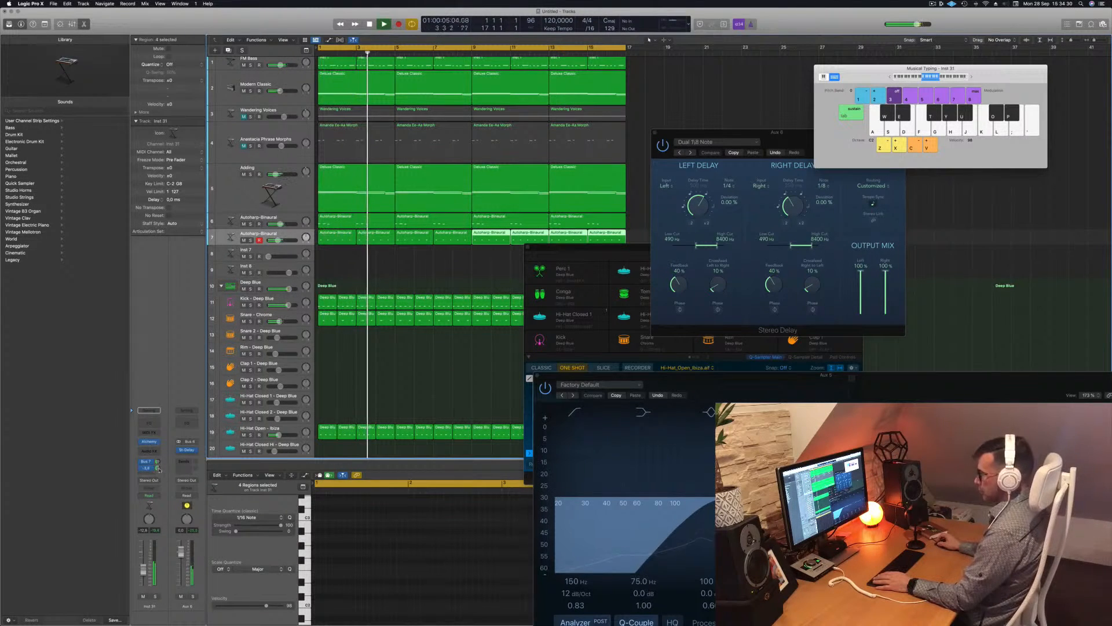
pyautogui.press('space')
pyautogui.press('space')
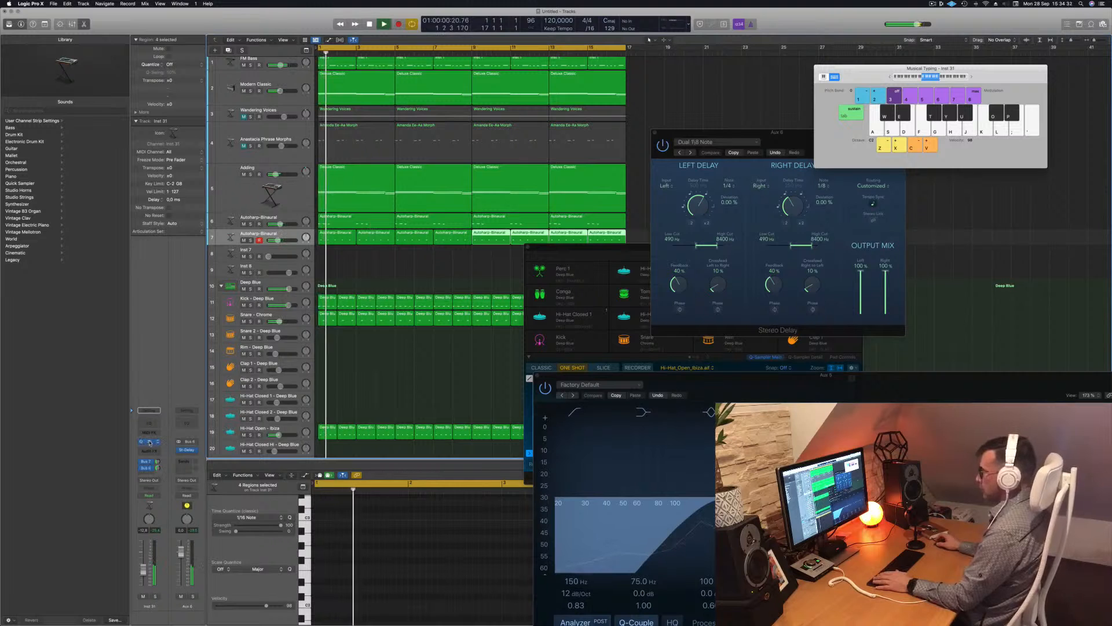
# Copy the repeated-note track's current Alchemy settings and audition the presets Autumn Legends, Bandura Dreams and Bandura Unison
pyautogui.click(149, 442)
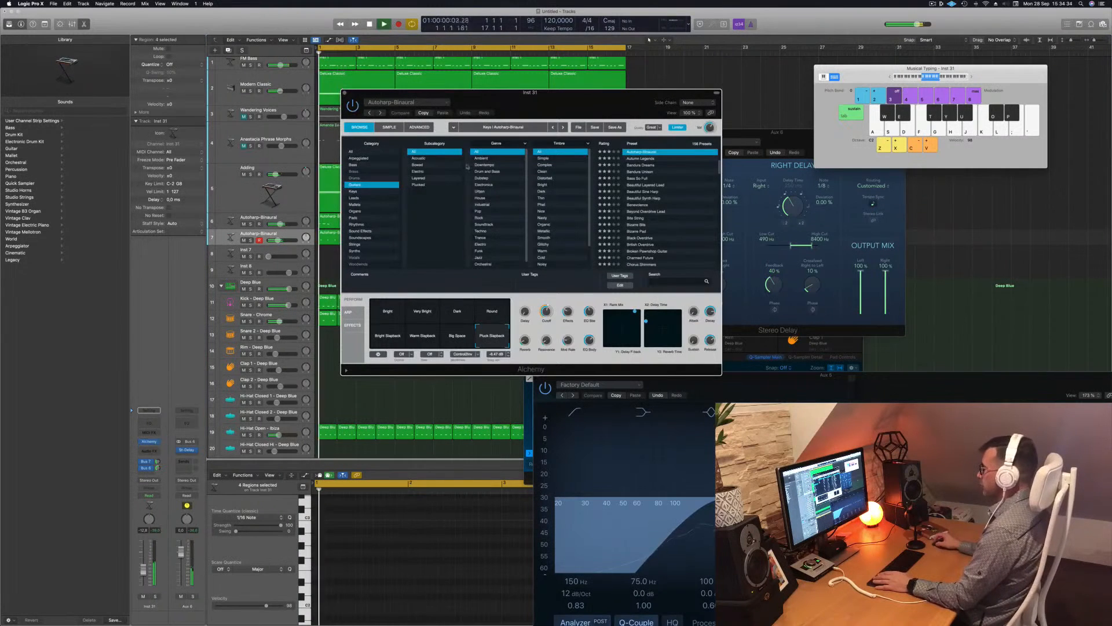
pyautogui.moveTo(571, 110); pyautogui.dragTo(651, 102)
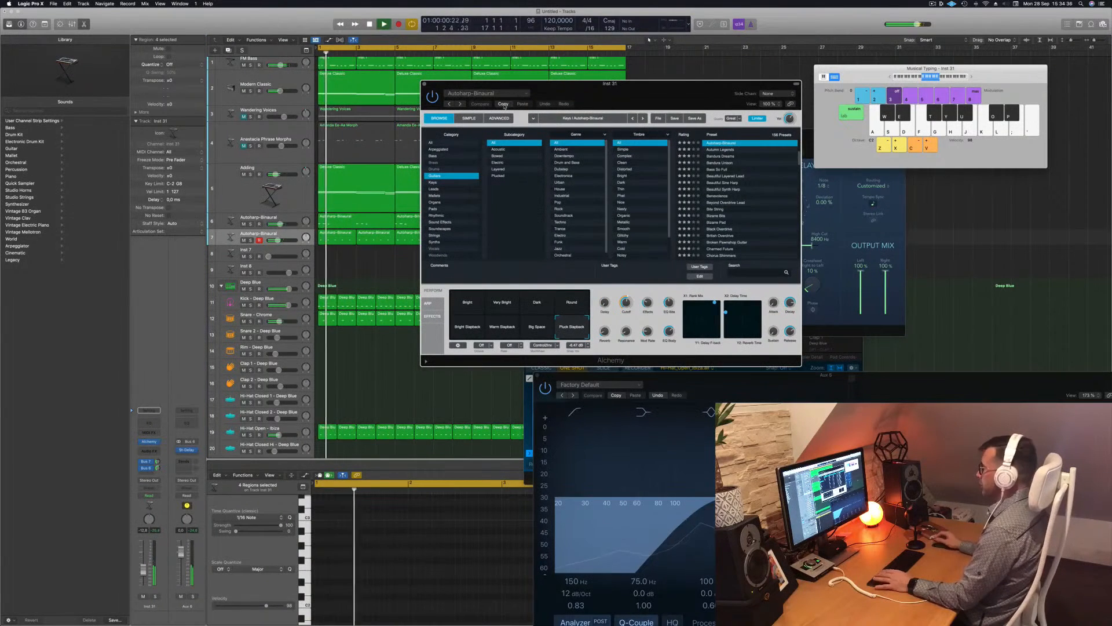
pyautogui.click(721, 150)
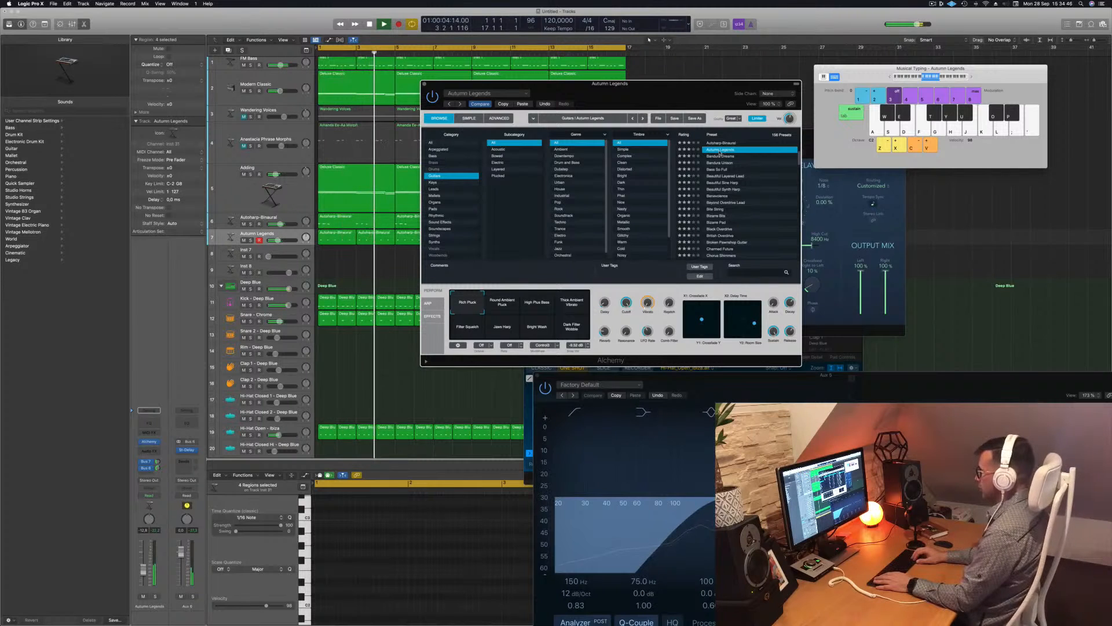
pyautogui.click(721, 156)
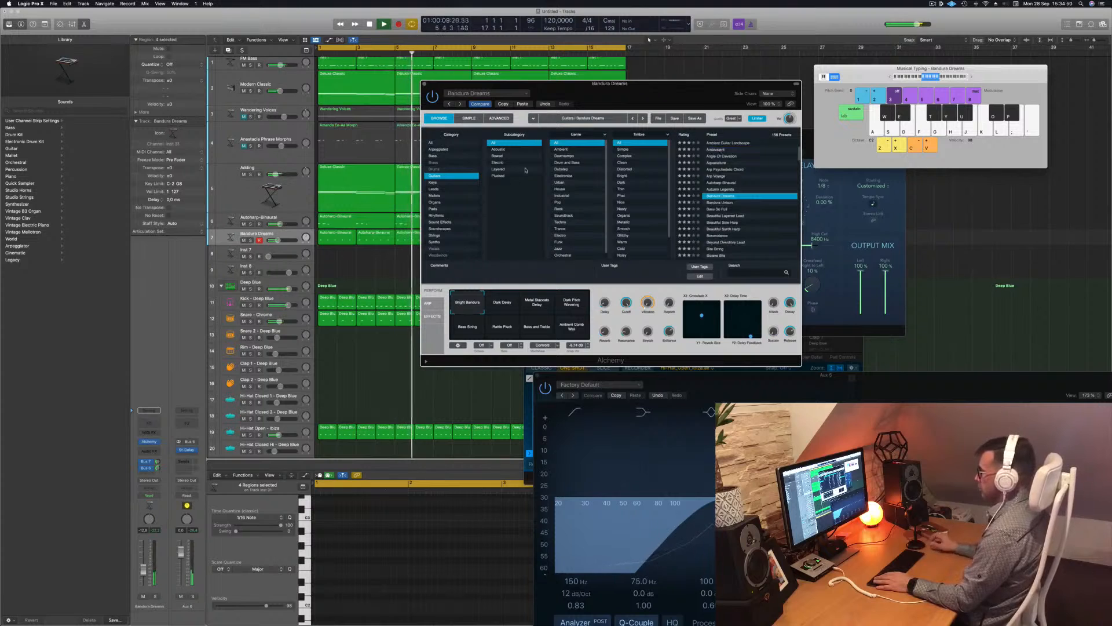
pyautogui.press('Down')
pyautogui.press('space')
pyautogui.press('space')
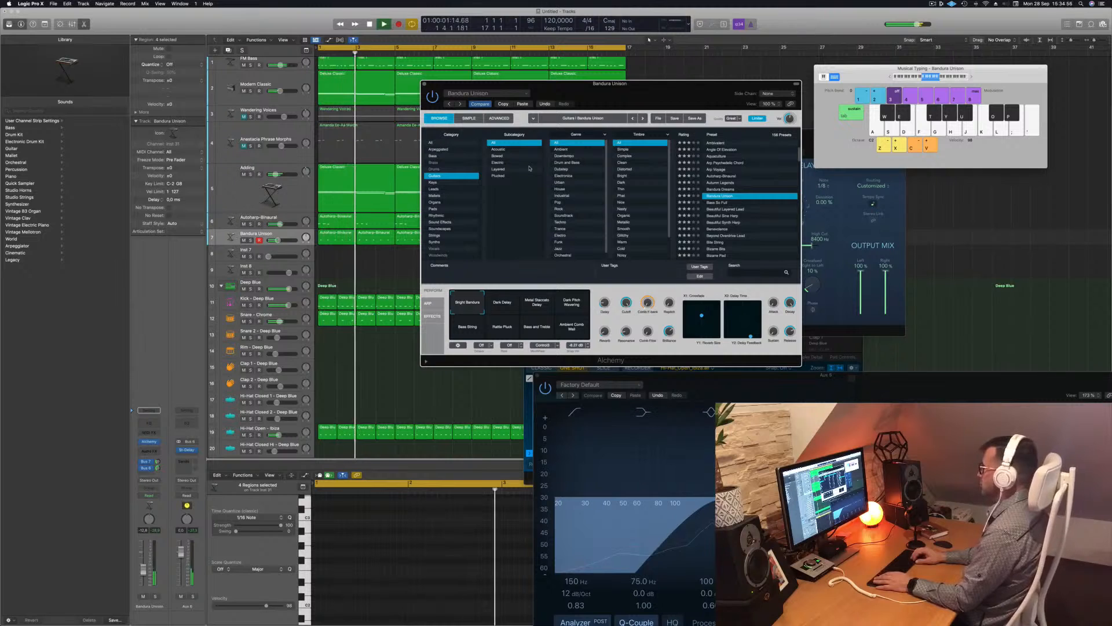
# Audition further Alchemy presets over the loop, including Bass So Full, Beautiful Layered Lead, Beautiful Synth Harp and Bite String
pyautogui.press('Down')
pyautogui.press('space')
pyautogui.press('space')
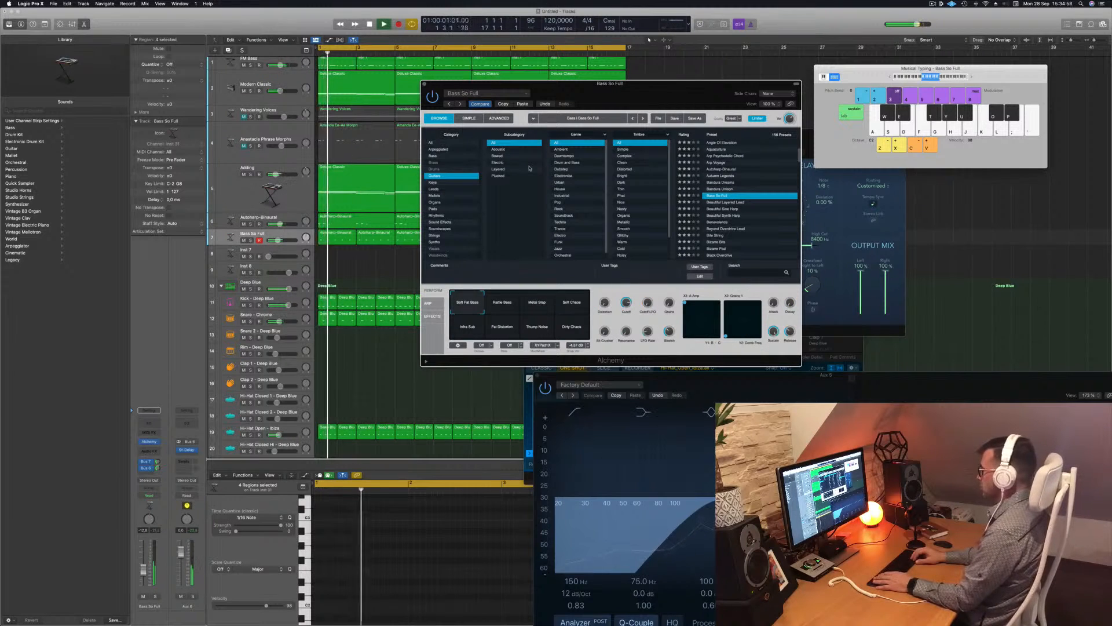
pyautogui.press('Down')
pyautogui.press('space')
pyautogui.press('space')
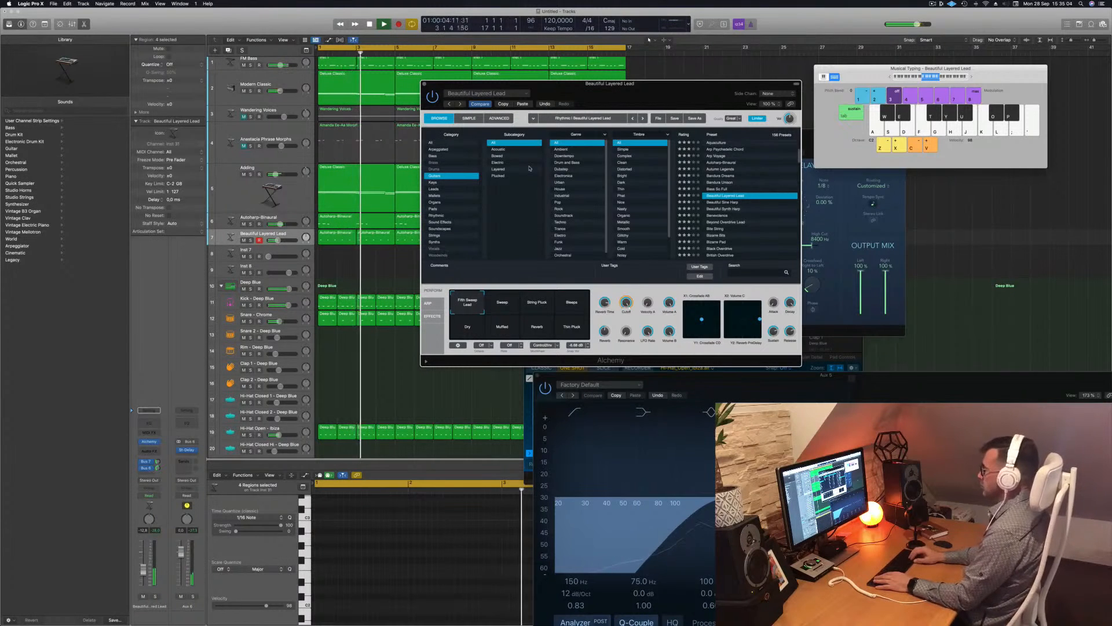
pyautogui.press('Down')
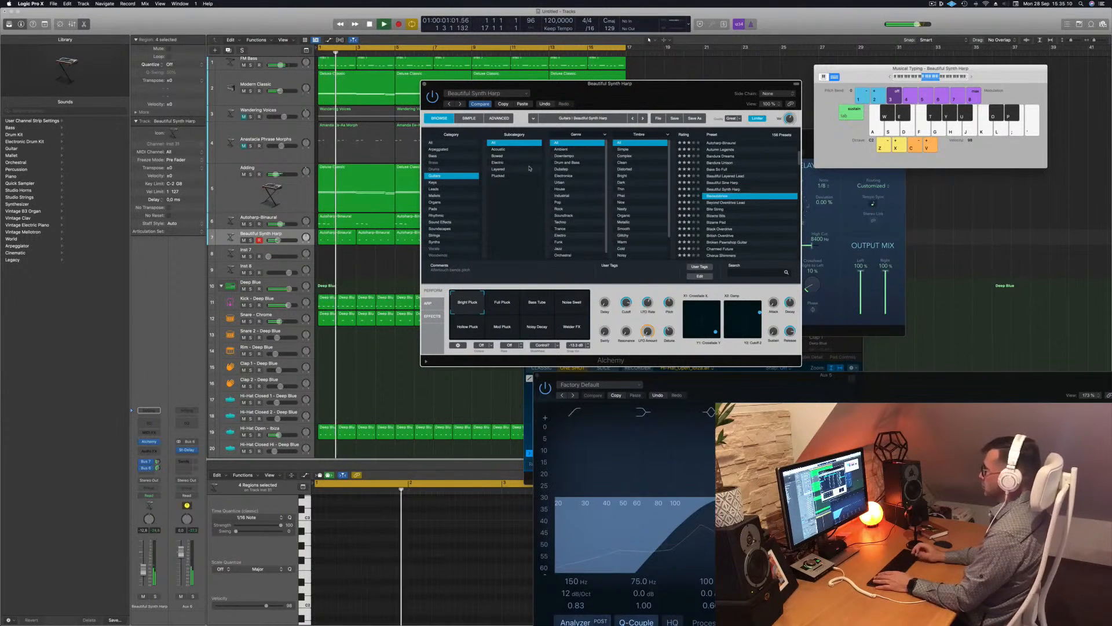
pyautogui.press('Down')
pyautogui.press('Down')
pyautogui.press('Down')
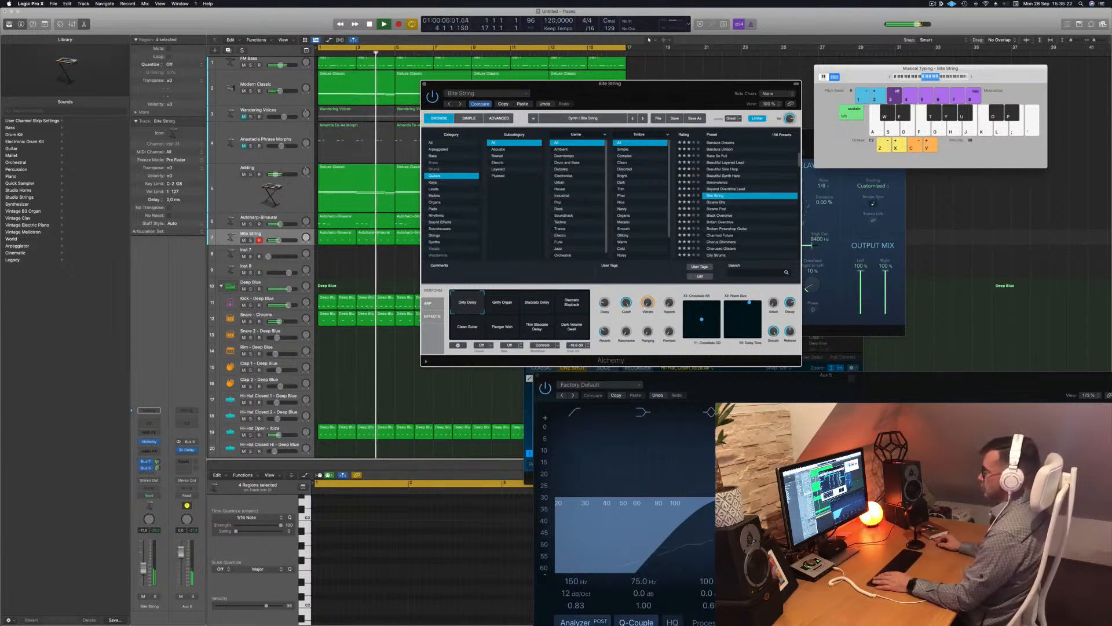
# Raise the Bite String track's volume slightly and solo it briefly to check the sound
pyautogui.click(144, 568)
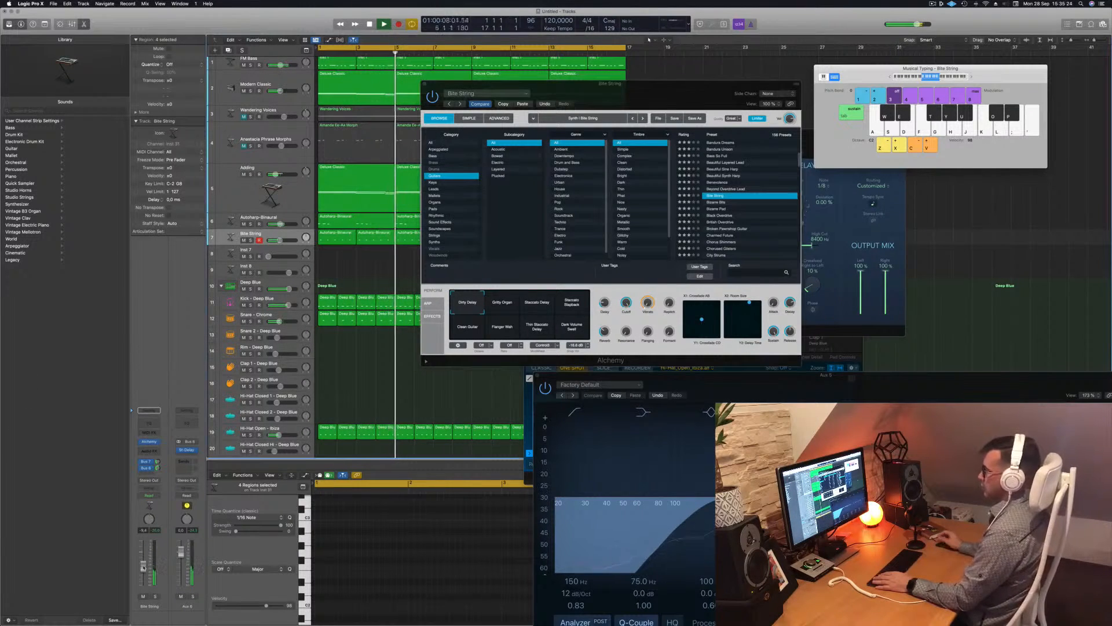
pyautogui.click(156, 596)
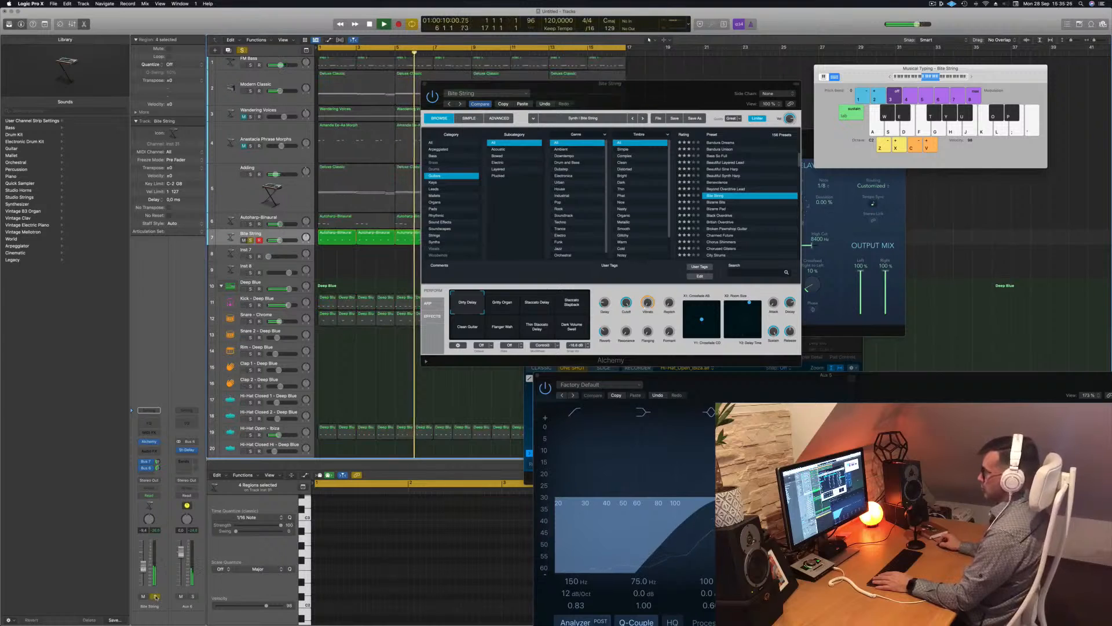
pyautogui.press('s')
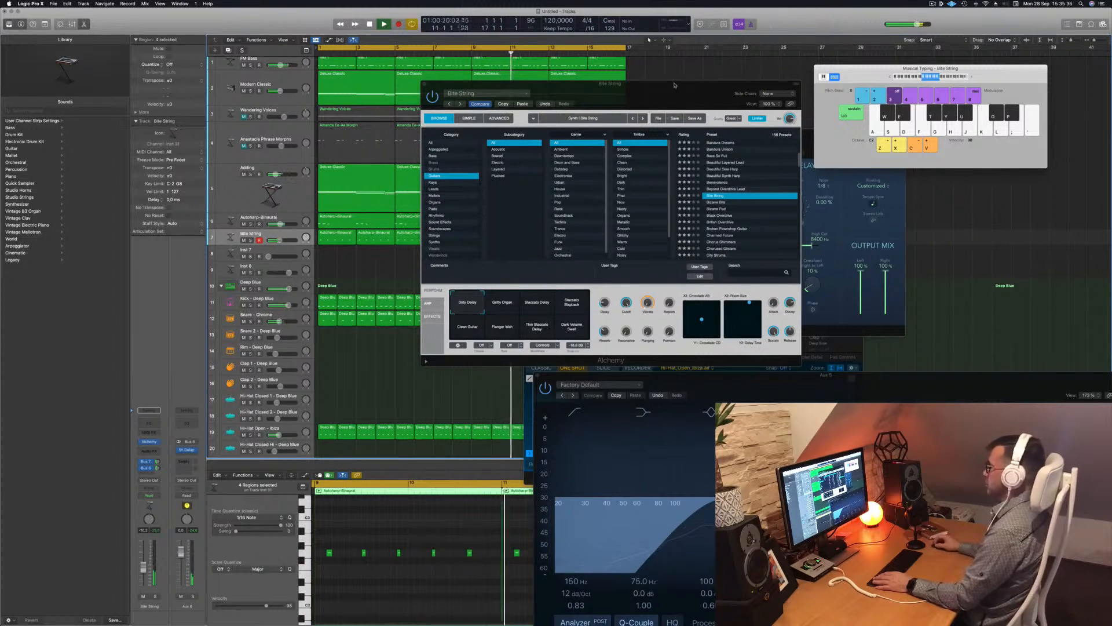
# Paste the original Autoharp-Binaural settings back into the track's Alchemy, lower the track volume and close the instrument window
pyautogui.moveTo(675, 85); pyautogui.dragTo(471, 108)
pyautogui.click(492, 130)
pyautogui.press('space')
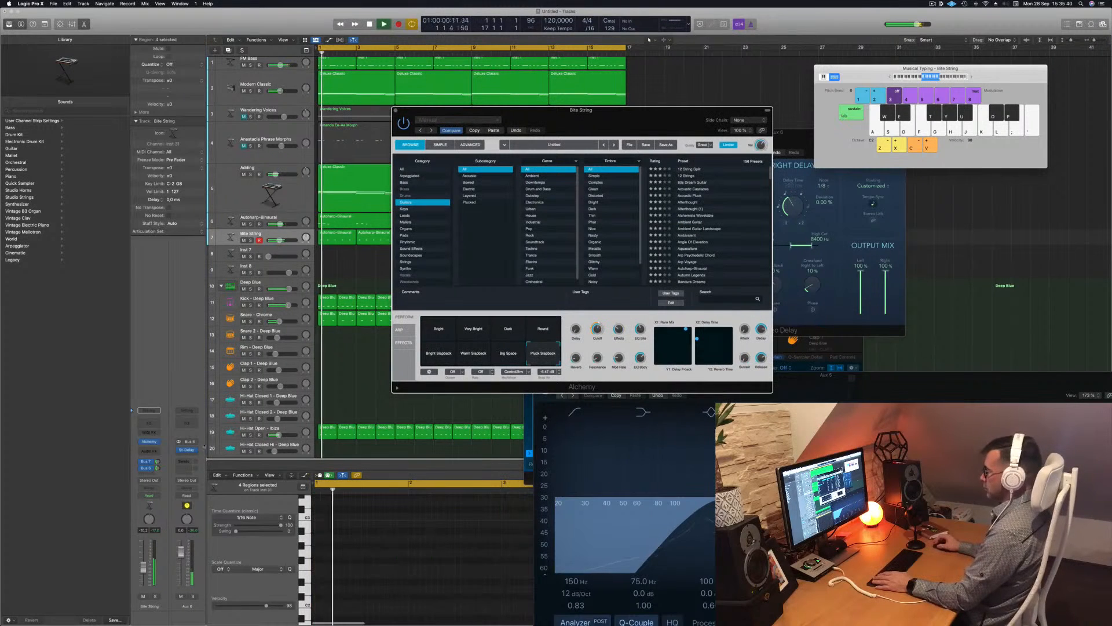
pyautogui.moveTo(142, 573); pyautogui.dragTo(143, 577)
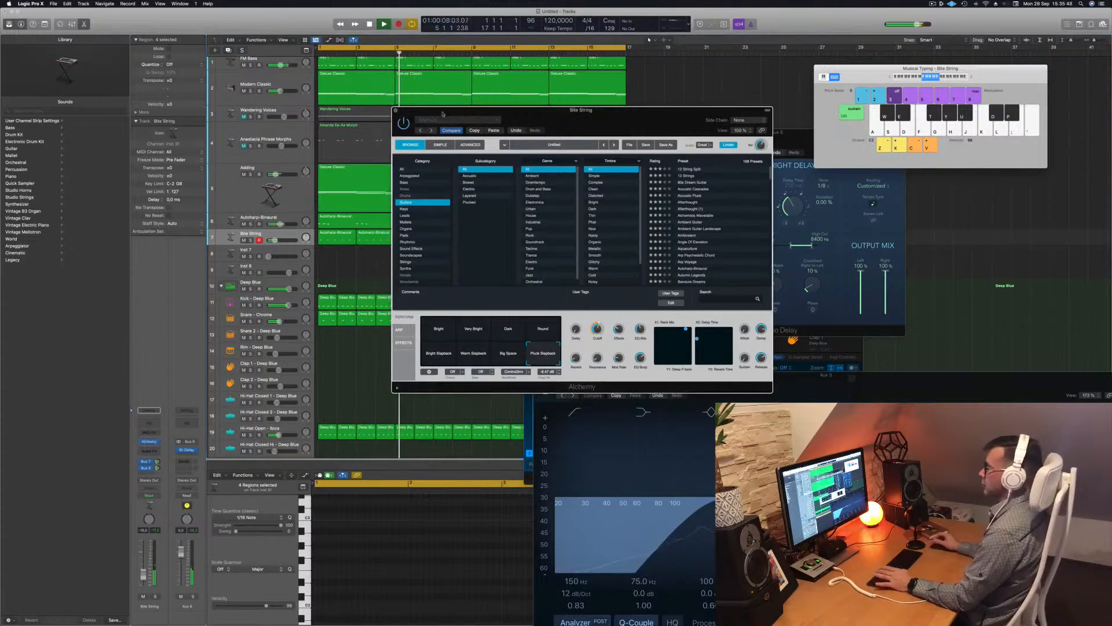
pyautogui.click(396, 110)
pyautogui.press('Return')
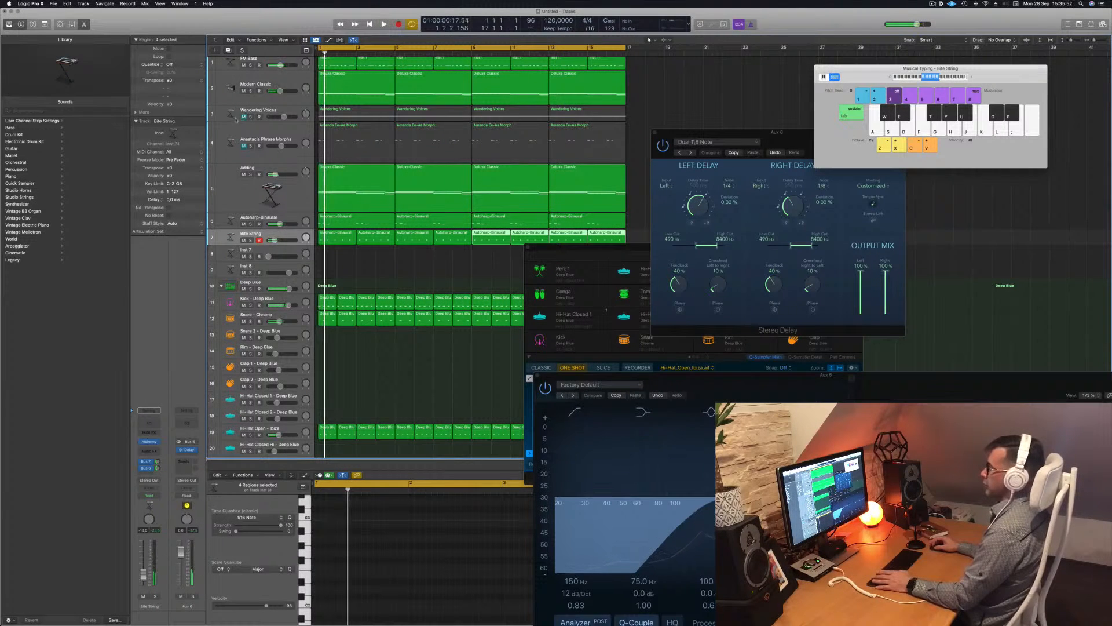
# Unmute the Wandering Voices track and play it with the loop
pyautogui.click(242, 117)
pyautogui.press('space')
pyautogui.click(250, 117)
pyautogui.click(250, 117)
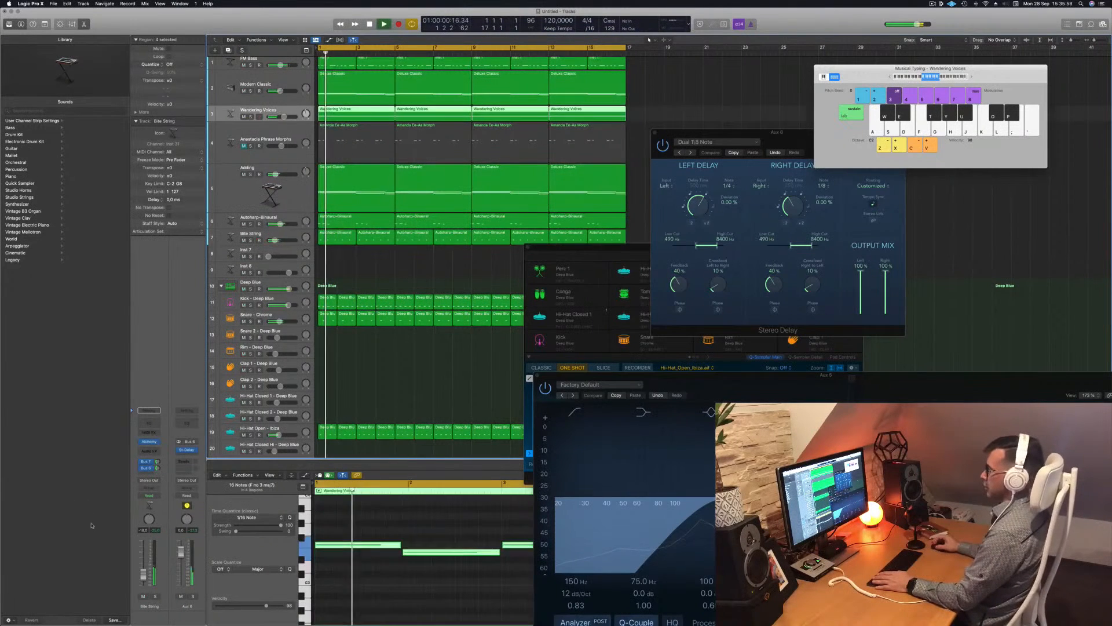
# Add a Channel EQ with a 298 Hz low cut to Wandering Voices and raise the track volume slightly
pyautogui.click(149, 436)
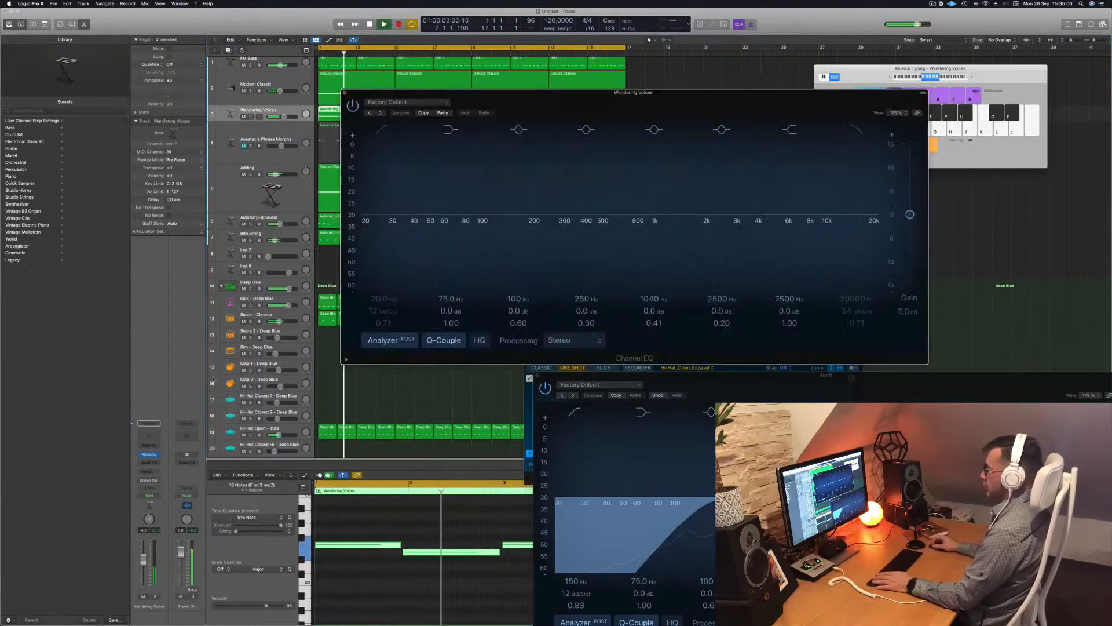
pyautogui.moveTo(377, 215); pyautogui.dragTo(572, 191)
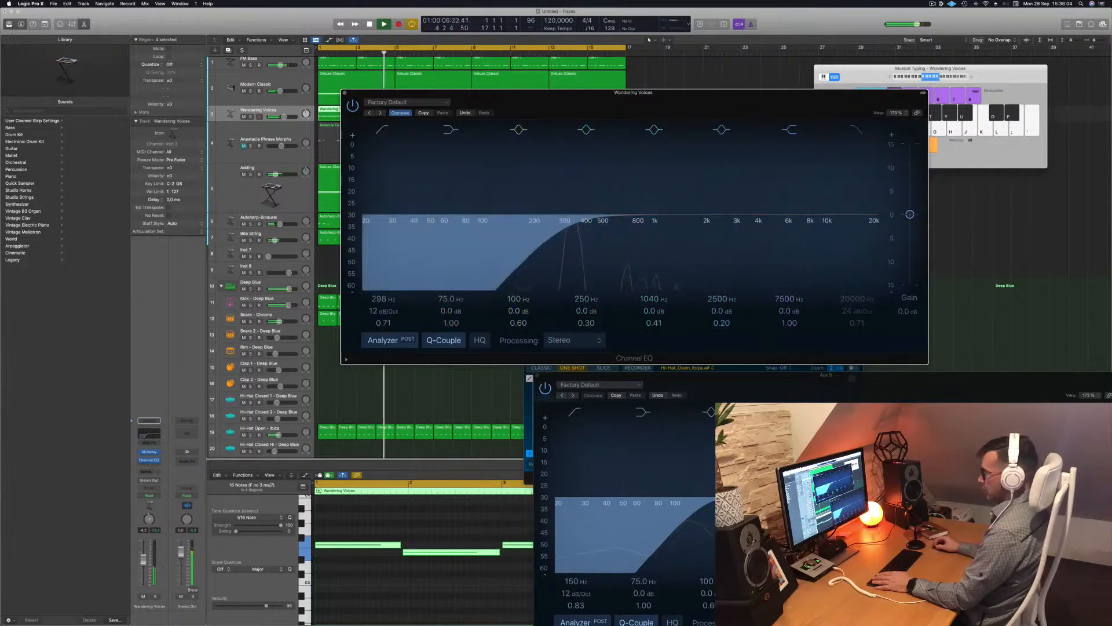
pyautogui.moveTo(144, 555); pyautogui.dragTo(144, 551)
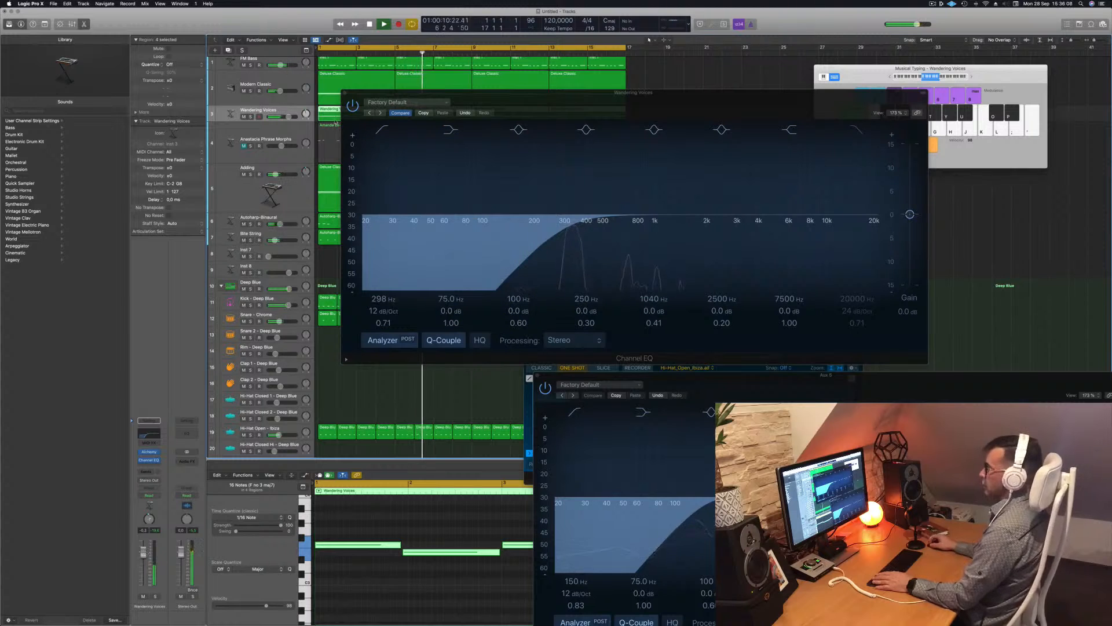
pyautogui.click(345, 93)
pyautogui.press('Return')
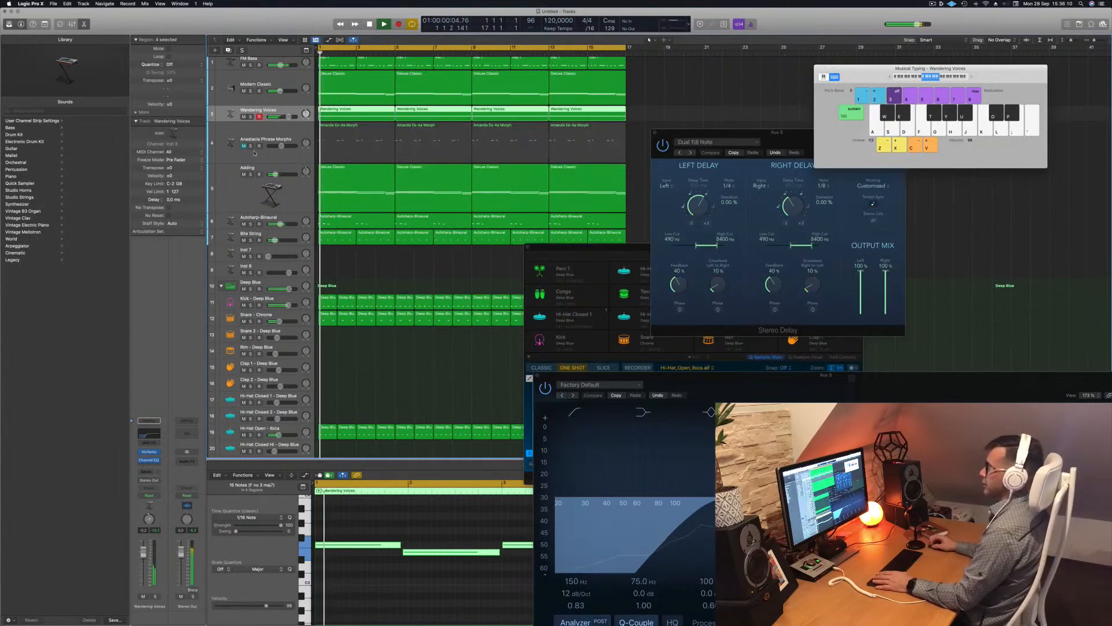
# Unmute the Anastasia Phrase Morphs track and play it with the loop
pyautogui.press('Return')
pyautogui.click(250, 146)
pyautogui.click(250, 146)
pyautogui.press('space')
pyautogui.click(236, 157)
pyautogui.press('space')
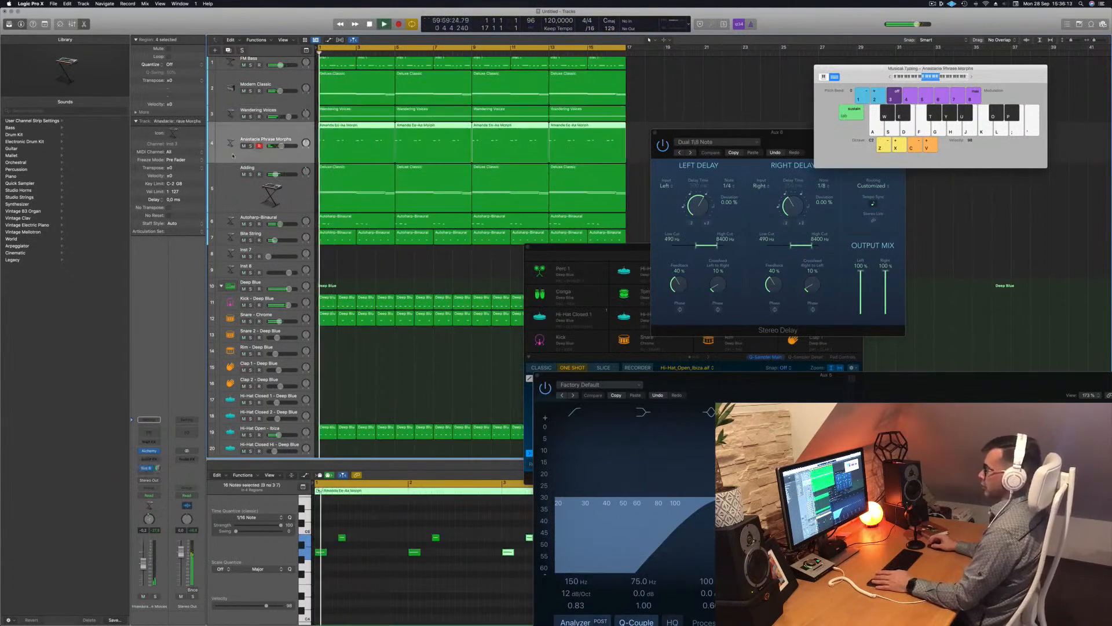
# Add a Channel EQ to Anastasia Phrase Morphs and enable its low cut at 266 Hz
pyautogui.click(149, 432)
pyautogui.press('space')
pyautogui.press('space')
pyautogui.click(383, 129)
pyautogui.moveTo(385, 200); pyautogui.dragTo(572, 203)
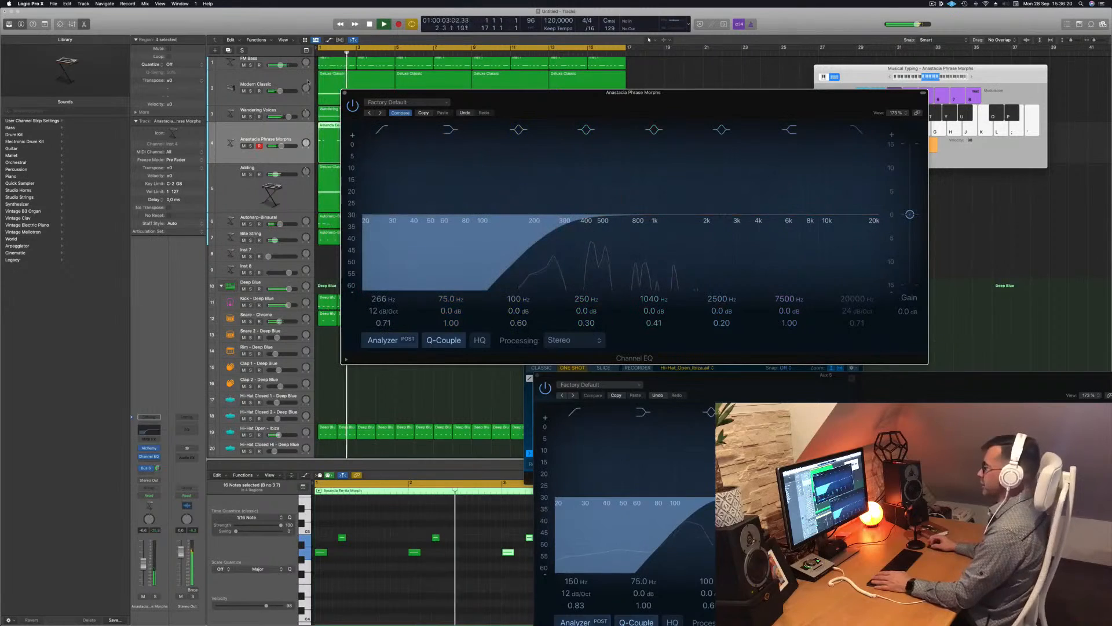
# Close the Anastasia Phrase Morphs Channel EQ and move the Deep Blue drum window away from the regions
pyautogui.click(346, 94)
pyautogui.press('super+Left')
pyautogui.moveTo(583, 247); pyautogui.dragTo(796, 223)
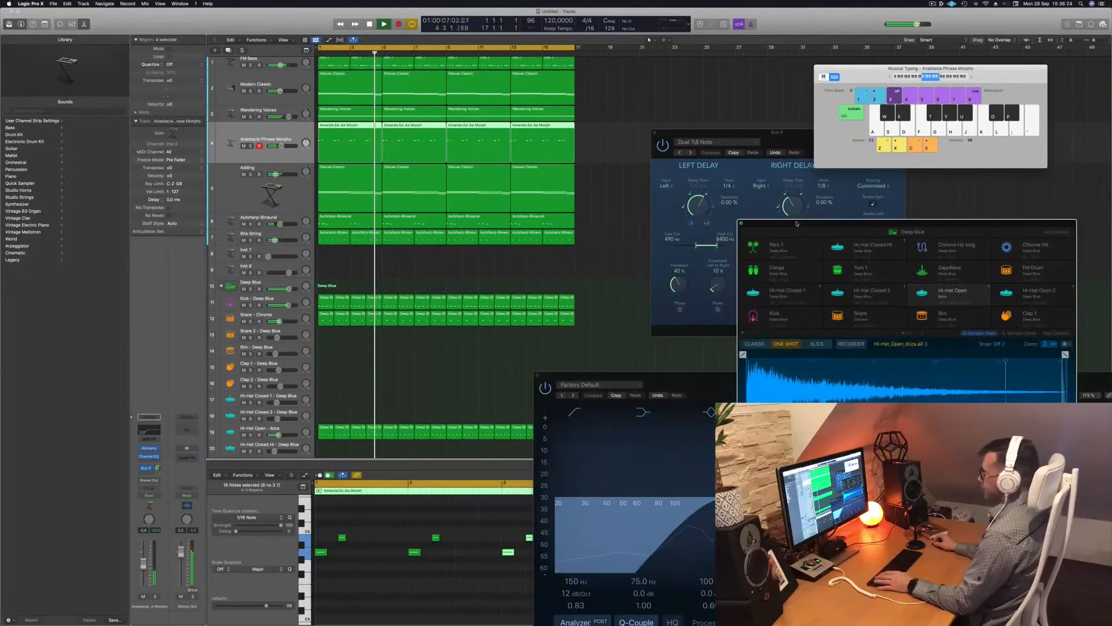
# Copy the first one-bar FM Drum region onto the start of the Conga - Deep Blue track
pyautogui.click(350, 263)
pyautogui.press('super+Up')
pyautogui.press('super+Up')
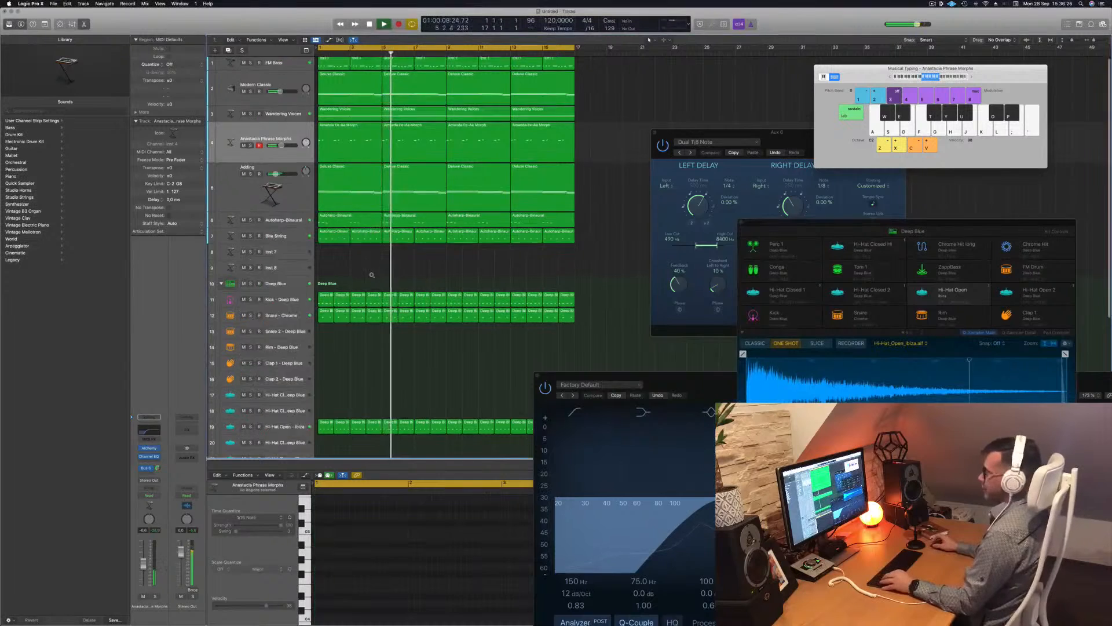
pyautogui.scroll(-4, 355, 287)
pyautogui.scroll(-4, 355, 288)
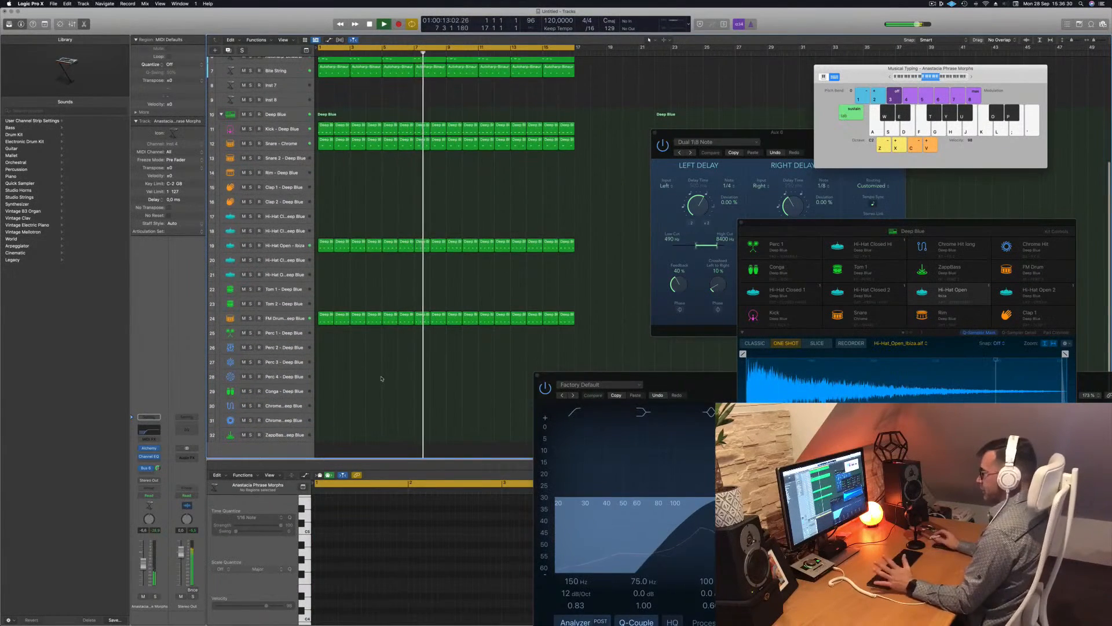
pyautogui.click(325, 317)
pyautogui.moveTo(324, 318); pyautogui.dragTo(323, 391)
# Shift the copied region's notes to the conga sound, leave only two hits in the bar and play the loop
pyautogui.moveTo(321, 540); pyautogui.dragTo(415, 566)
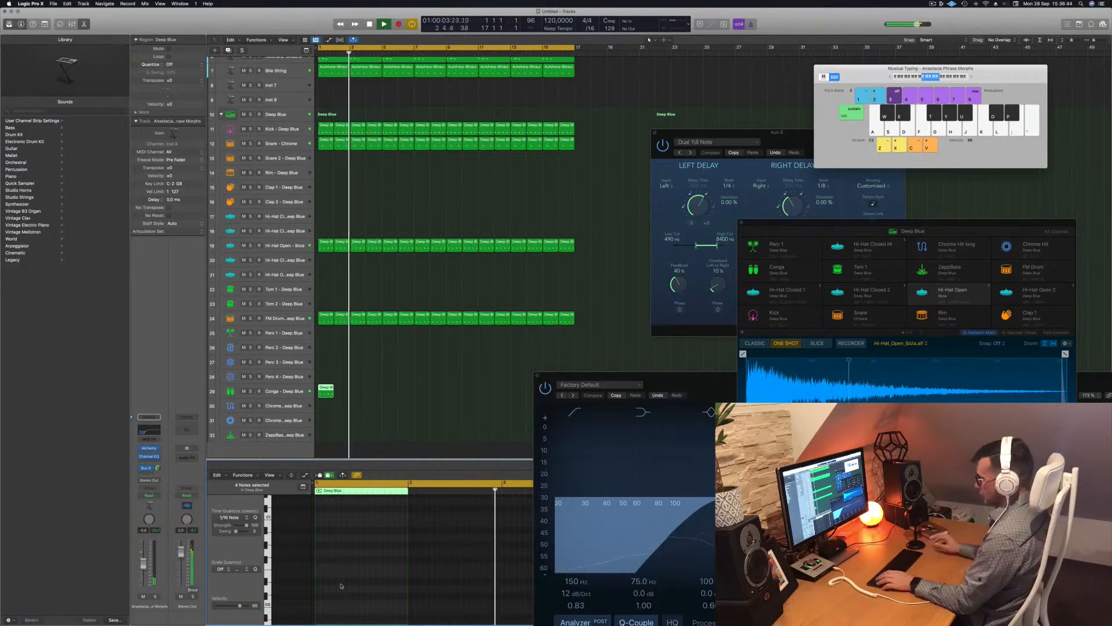
pyautogui.scroll(1, 343, 580)
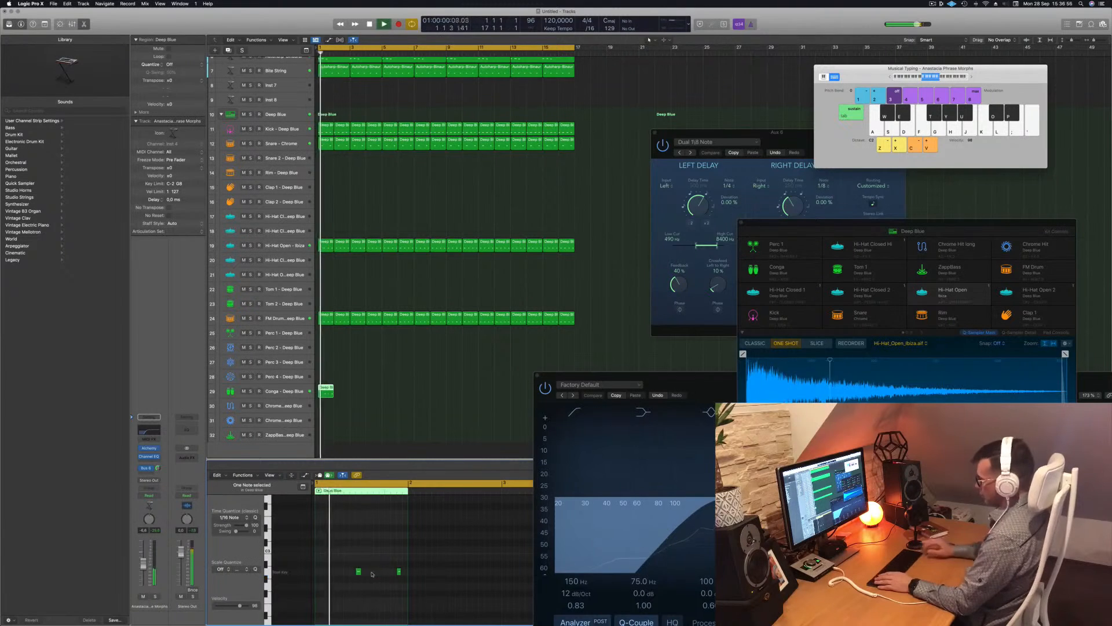
pyautogui.press('space')
pyautogui.press('space')
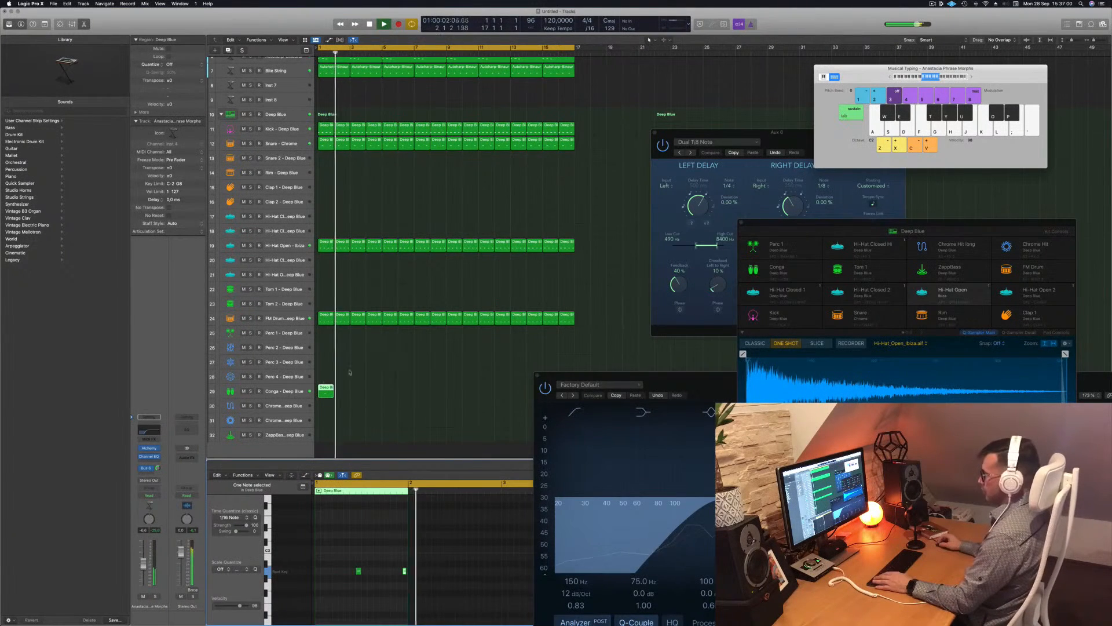
# Play the conga part from the loop start and lower the Conga - Deep Blue track's volume
pyautogui.click(286, 396)
pyautogui.press('space')
pyautogui.press('space')
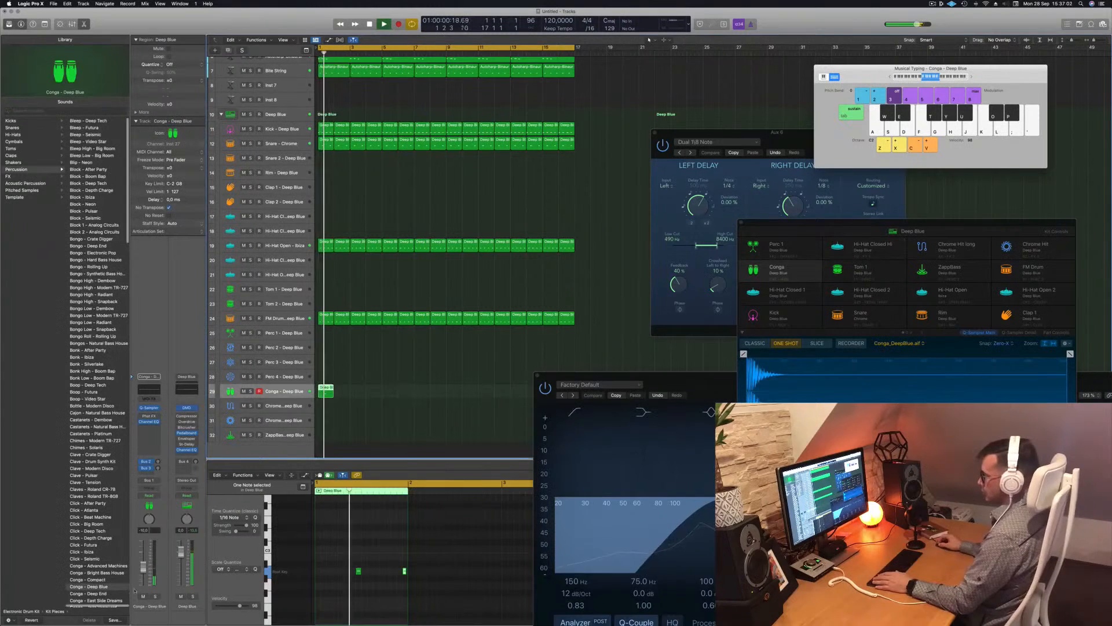
pyautogui.press('space')
pyautogui.press('space')
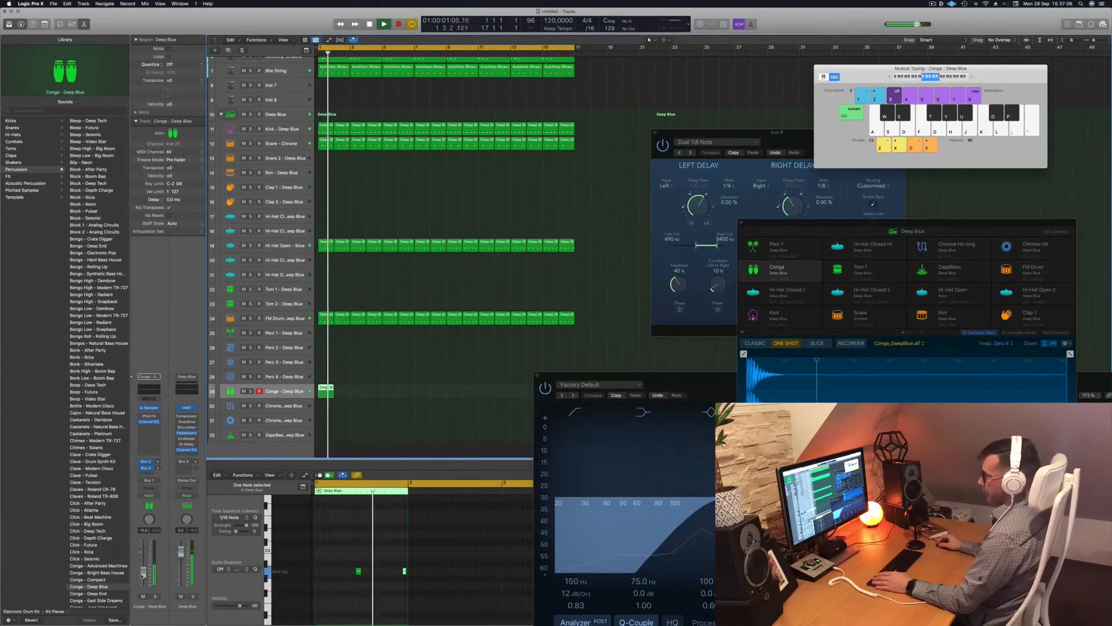
pyautogui.press('space')
pyautogui.press('space')
# Fill the Conga - Deep Blue track with copies of its one-bar region up to the end of the 16-bar loop
pyautogui.moveTo(328, 392); pyautogui.dragTo(456, 396)
pyautogui.keyDown('shift'); pyautogui.click(359, 394); pyautogui.keyUp('shift')
pyautogui.click(287, 392)
pyautogui.scroll(-5, 440, 374)
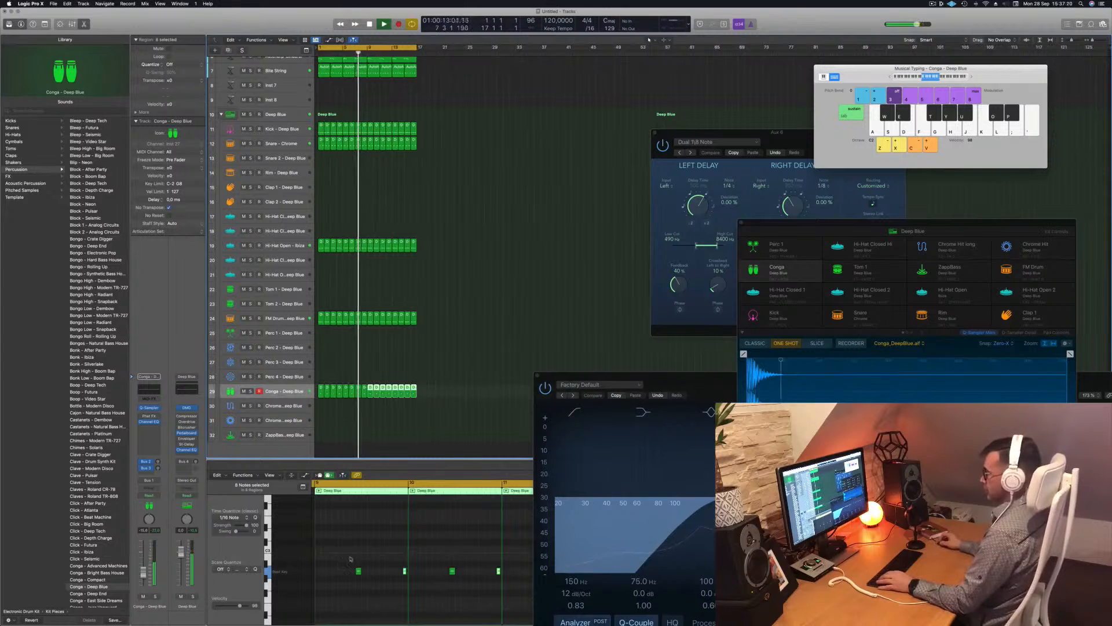
# Move all notes in all the conga regions one sixteenth note earlier
pyautogui.click(296, 391)
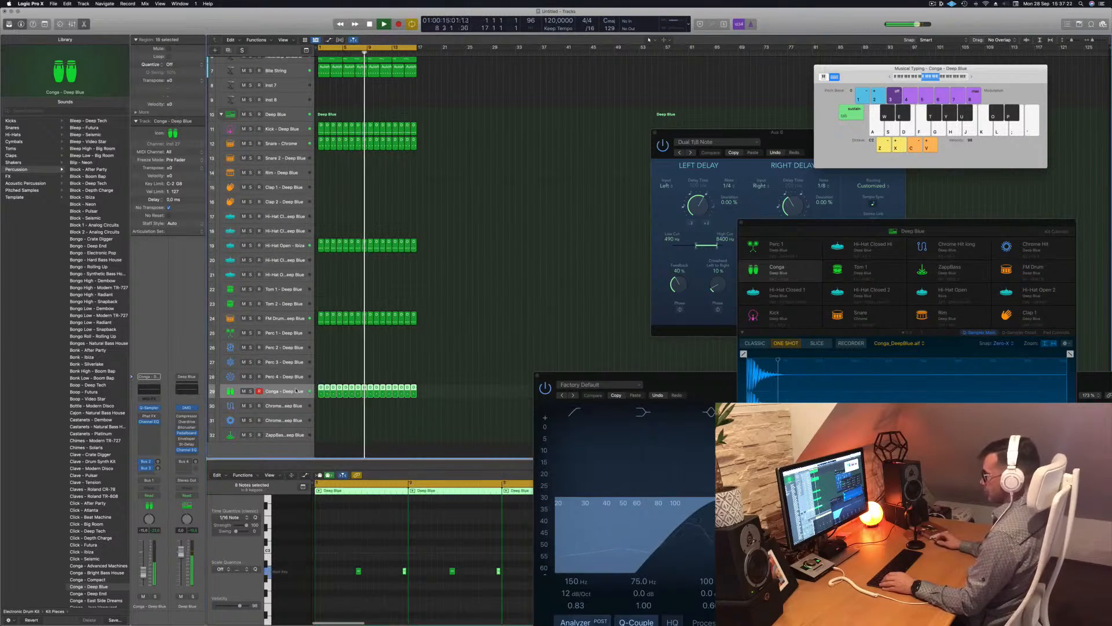
pyautogui.click(371, 535)
pyautogui.press('super+a')
pyautogui.hotkey('alt', 'Left')
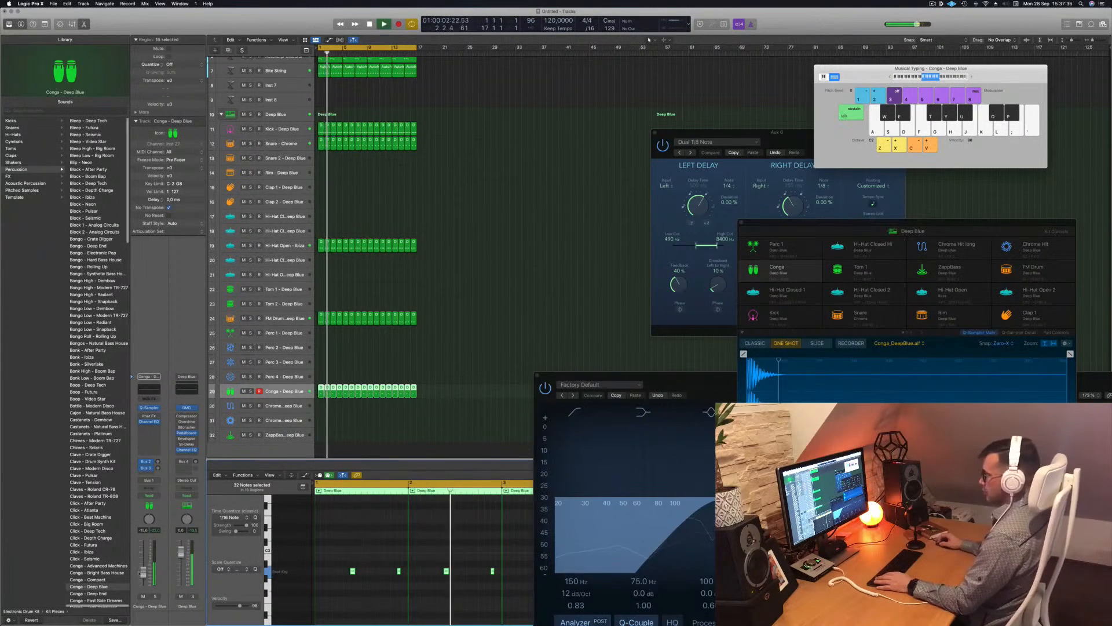
# Repeat all regions on every track three times, extending the 16-bar loop to 64 bars
pyautogui.scroll(5, 466, 204)
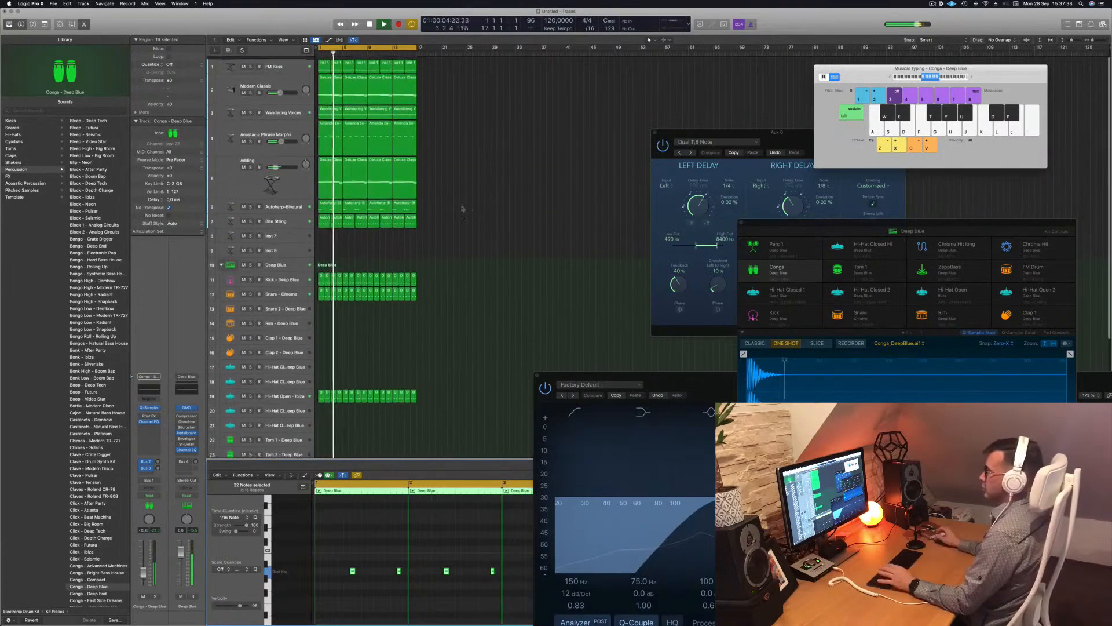
pyautogui.press('super+Up')
pyautogui.press('super+Up')
pyautogui.press('super+Up')
pyautogui.press('super+Up')
pyautogui.press('super+Up')
pyautogui.press('super+Up')
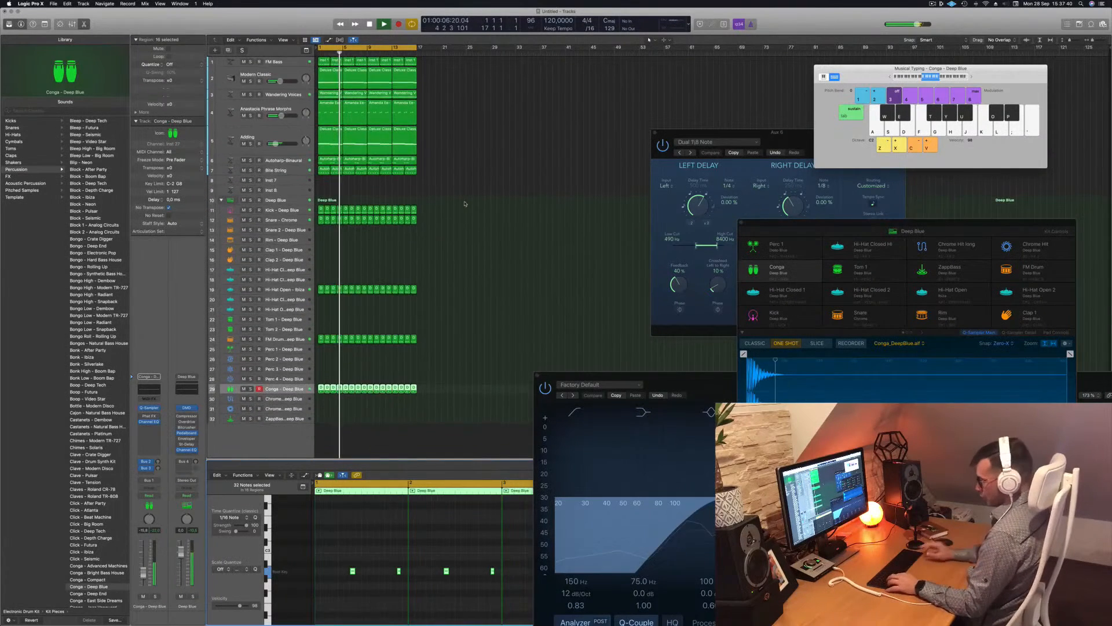
pyautogui.hotkey('shift', 'r')
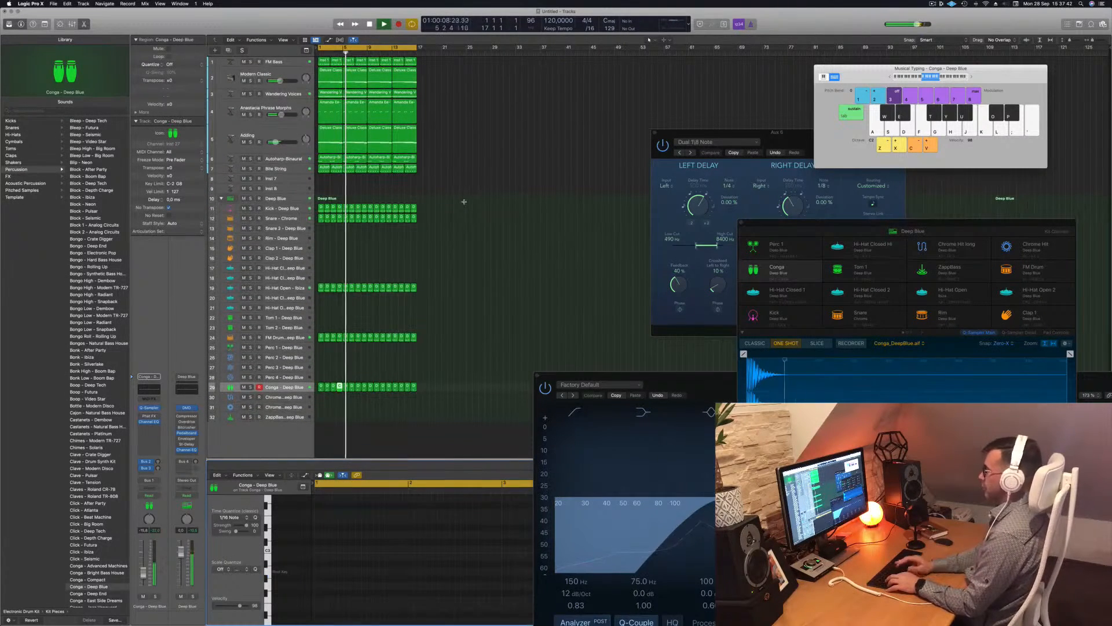
pyautogui.click(465, 203)
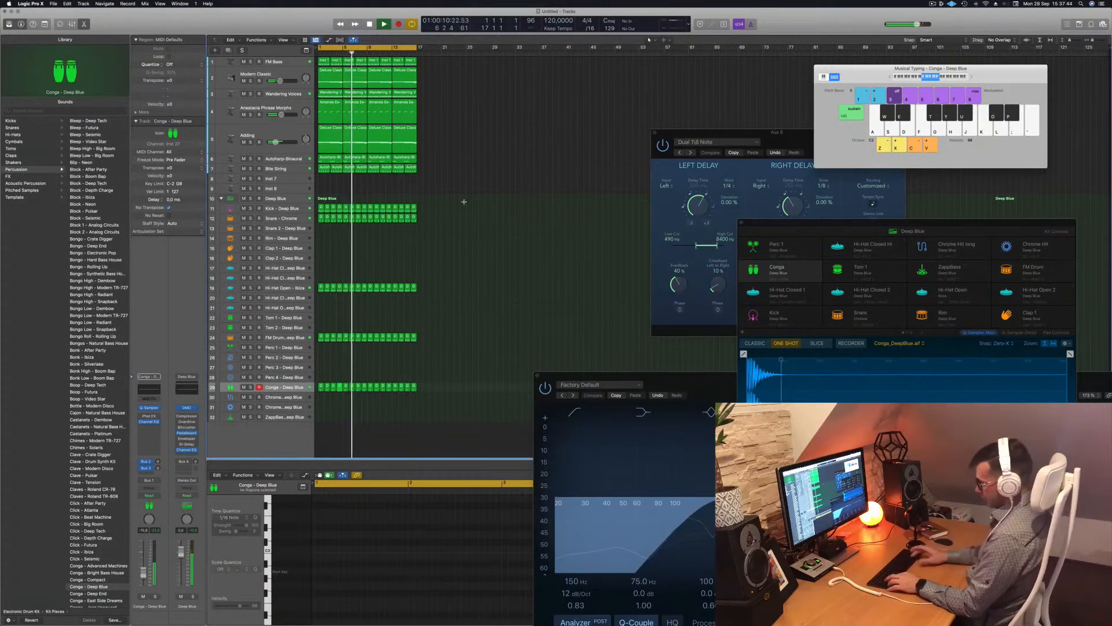
pyautogui.press('super+a')
pyautogui.press('super+r')
pyautogui.press('super+r')
pyautogui.press('super+r')
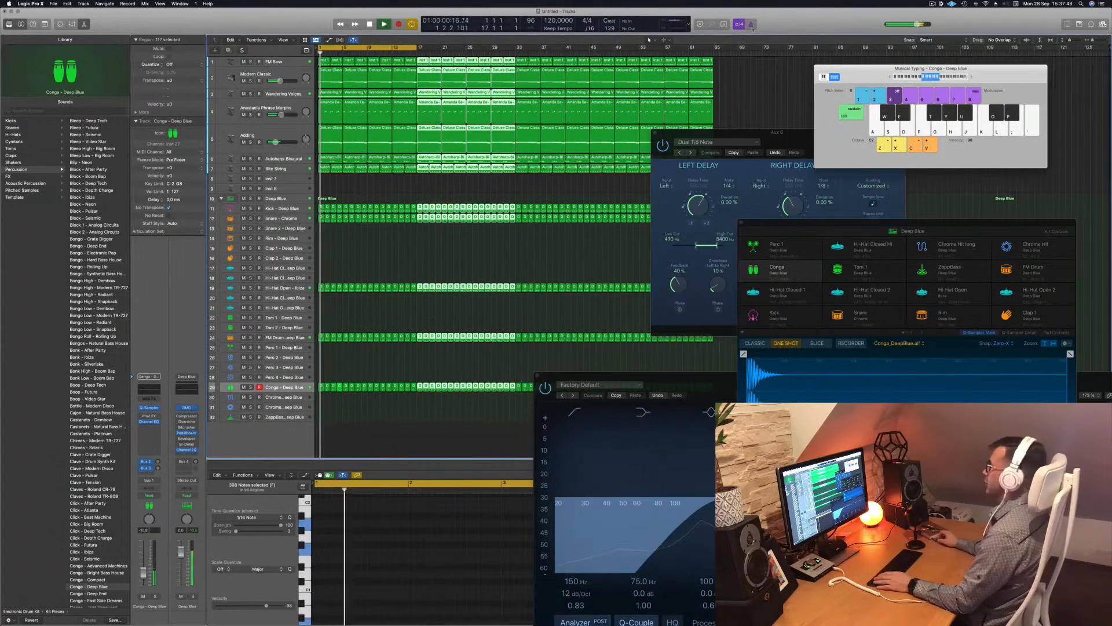
# Show the secondary ruler and bring the project end in to just behind the last regions
pyautogui.click(290, 41)
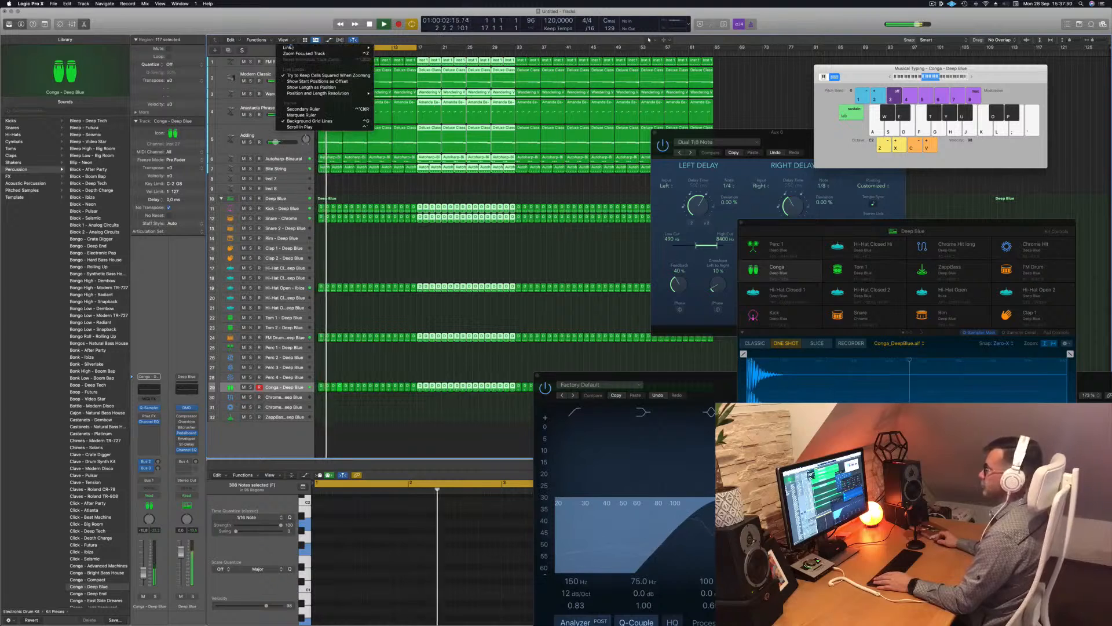
pyautogui.click(306, 109)
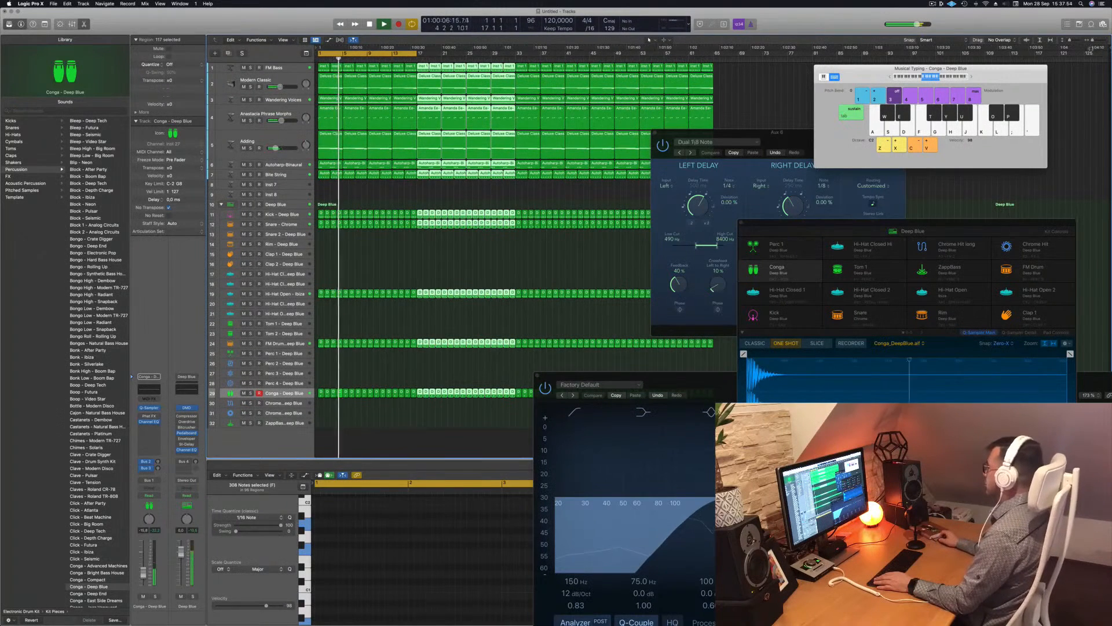
pyautogui.moveTo(1109, 50); pyautogui.dragTo(725, 69)
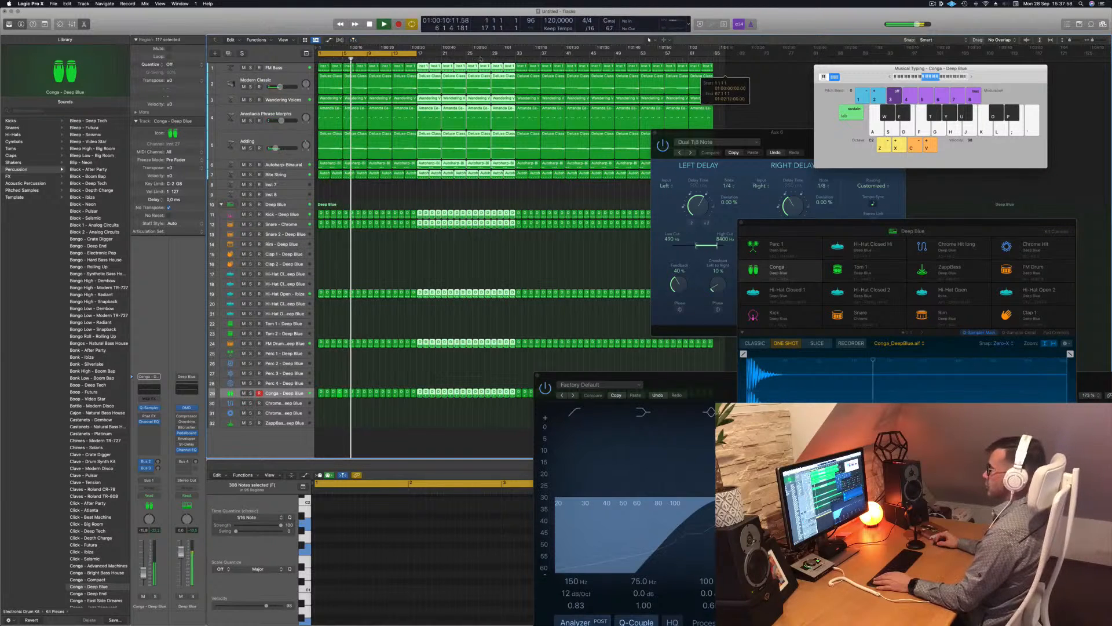
# Extend the cycle range over all 64 bars and move the Stereo Delay window off the arrangement
pyautogui.moveTo(414, 53); pyautogui.dragTo(715, 56)
pyautogui.press('space')
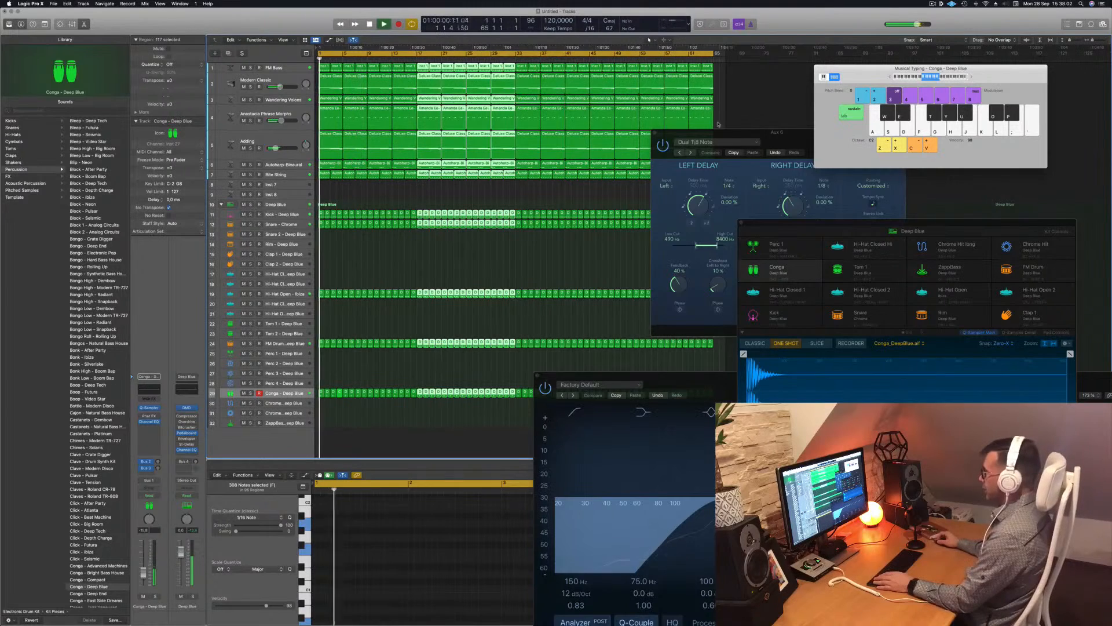
pyautogui.moveTo(742, 133); pyautogui.dragTo(964, 196)
pyautogui.click(407, 194)
# Play the arrangement and mute the Modern Classic, Anastasia Phrase Morphs and Wandering Voices tracks
pyautogui.press('space')
pyautogui.click(244, 86)
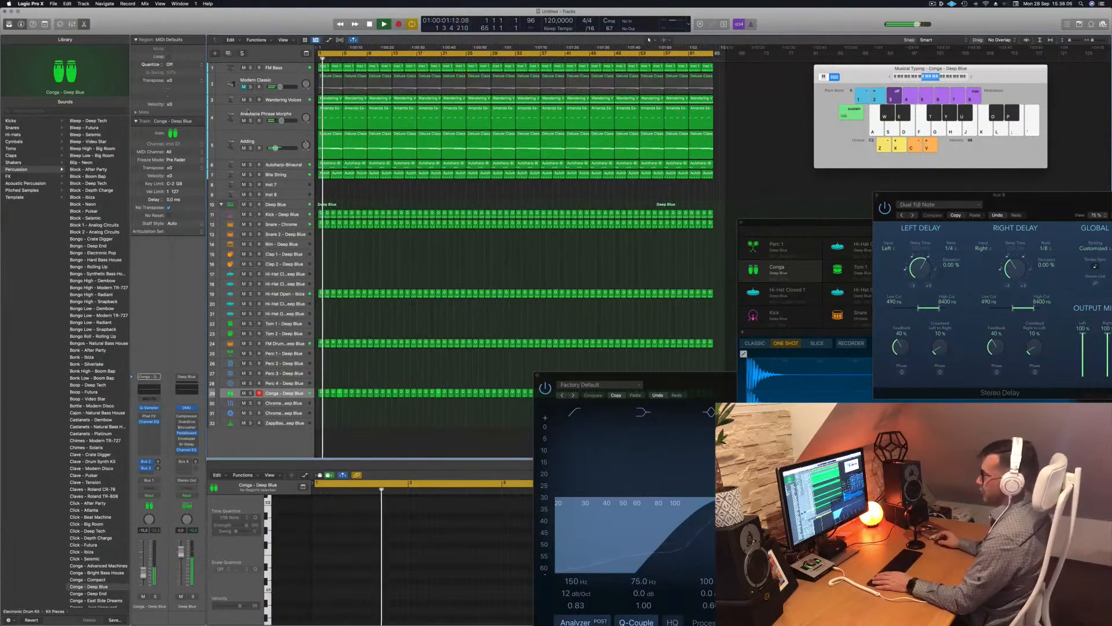
pyautogui.click(244, 120)
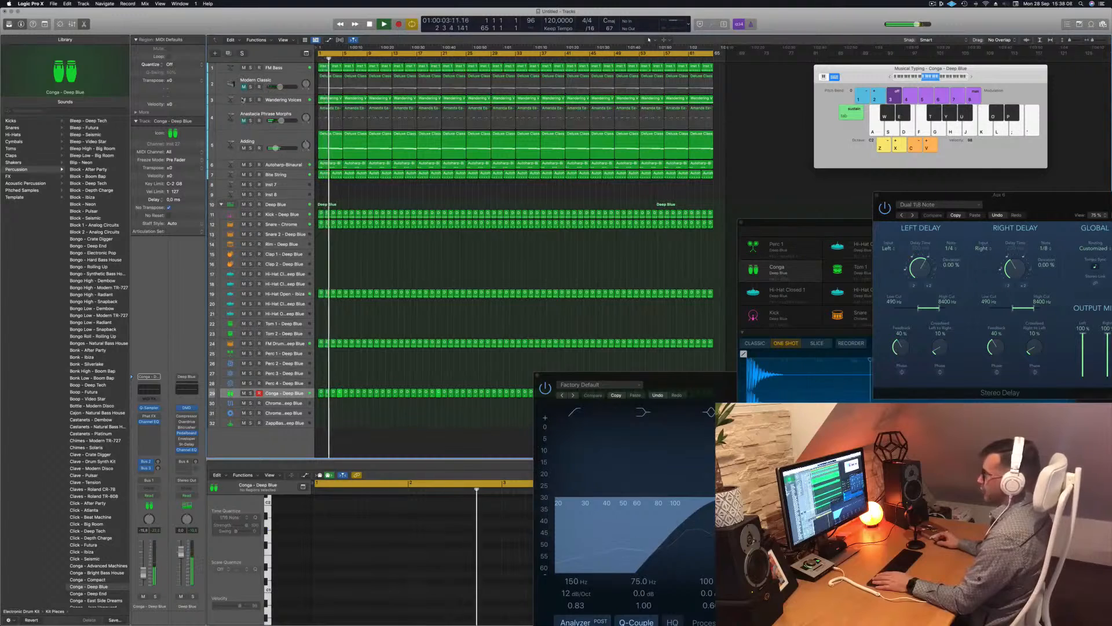
pyautogui.click(244, 99)
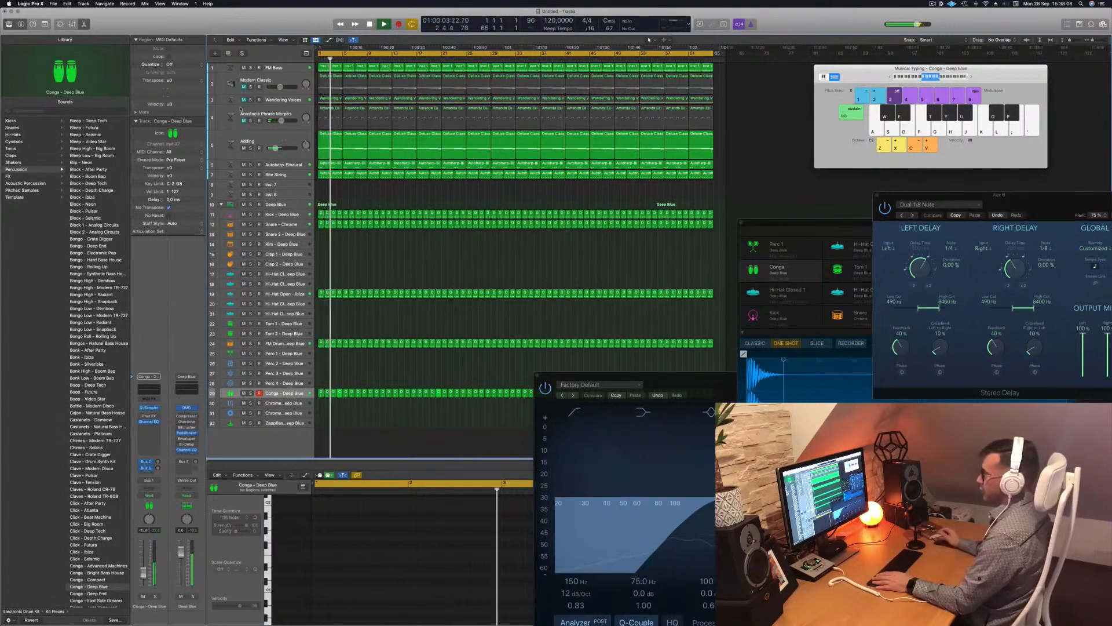
# Solo the Adding track briefly, turn its solo off again and select the track
pyautogui.click(251, 149)
pyautogui.click(251, 148)
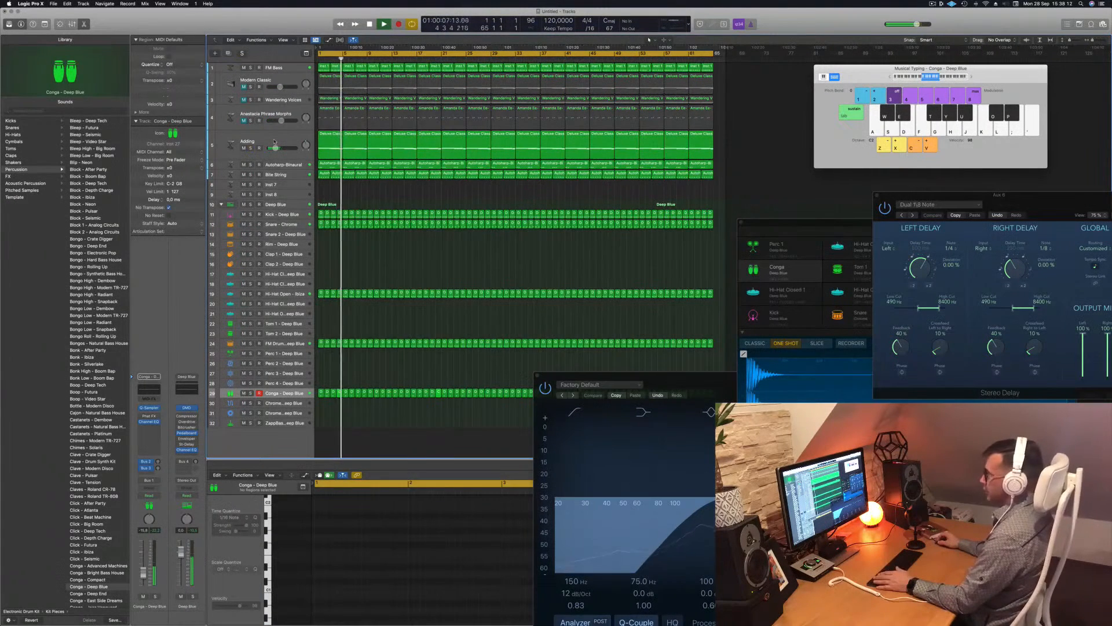
pyautogui.click(277, 139)
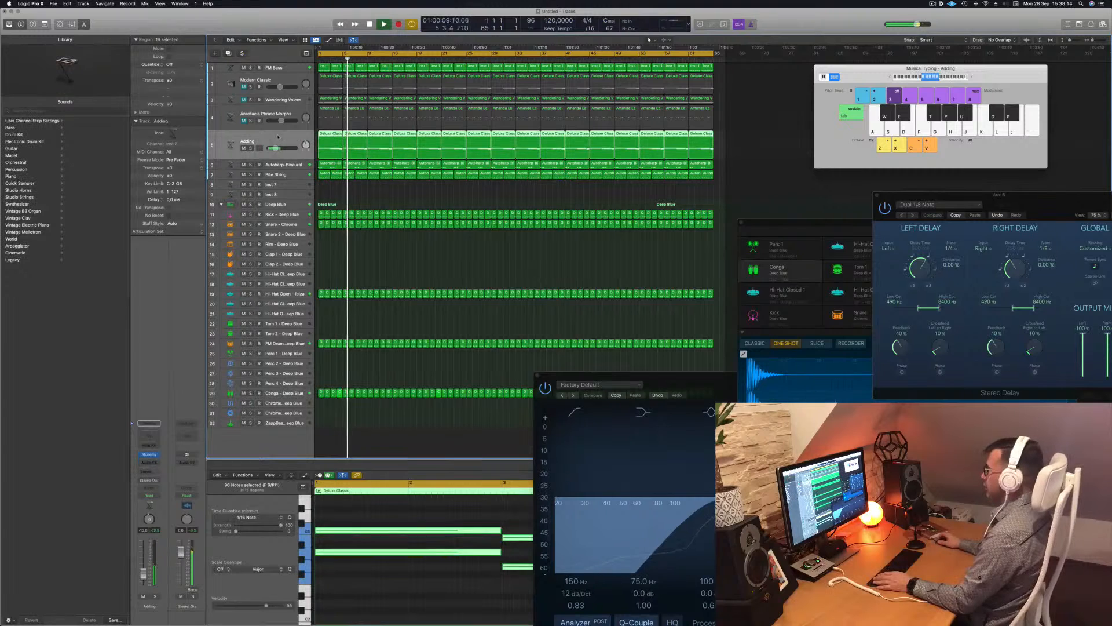
pyautogui.click(932, 4)
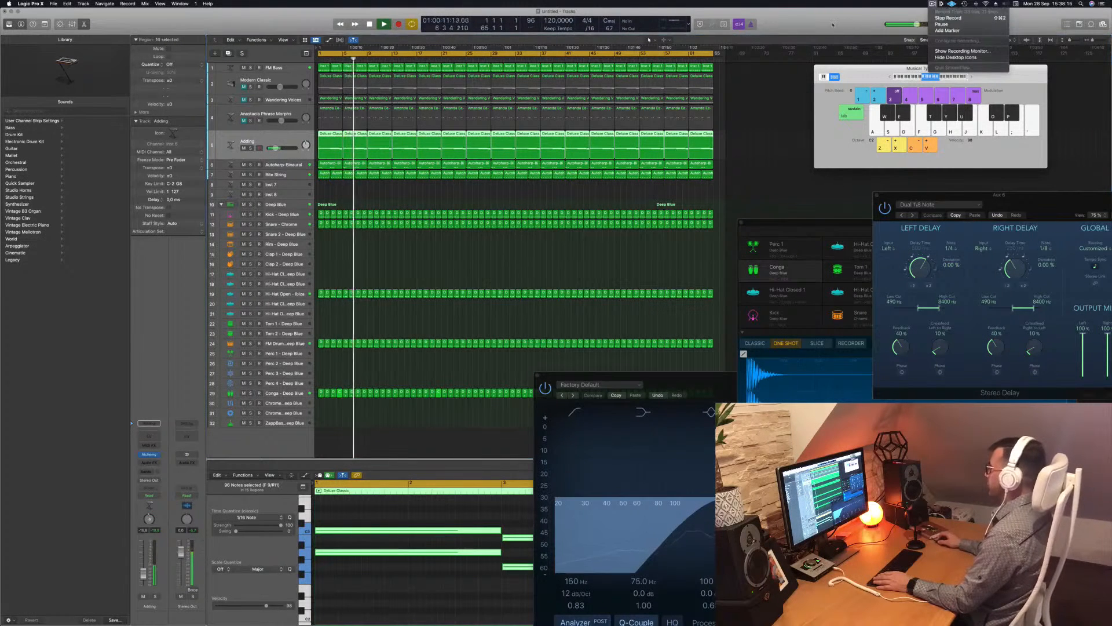
pyautogui.click(933, 5)
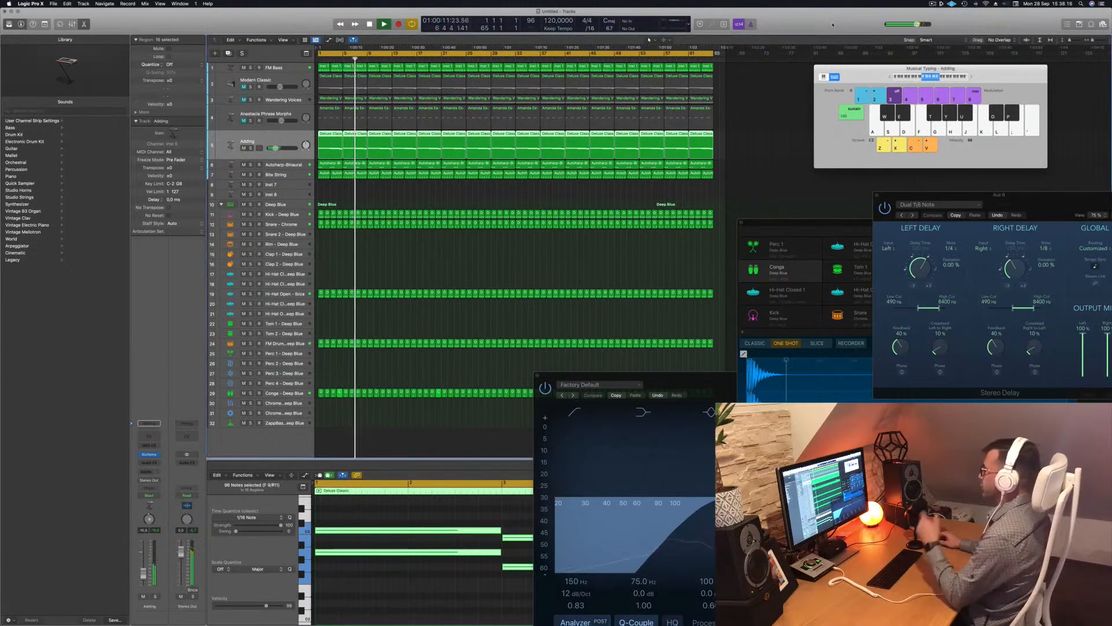
pyautogui.click(548, 269)
pyautogui.hscroll(5, 445, 275)
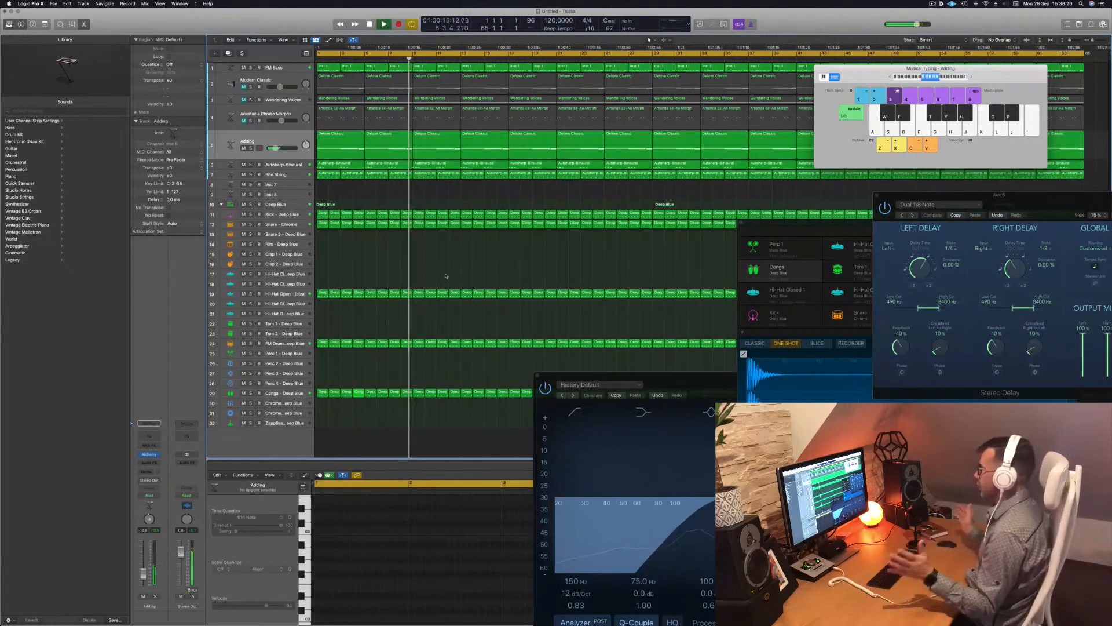